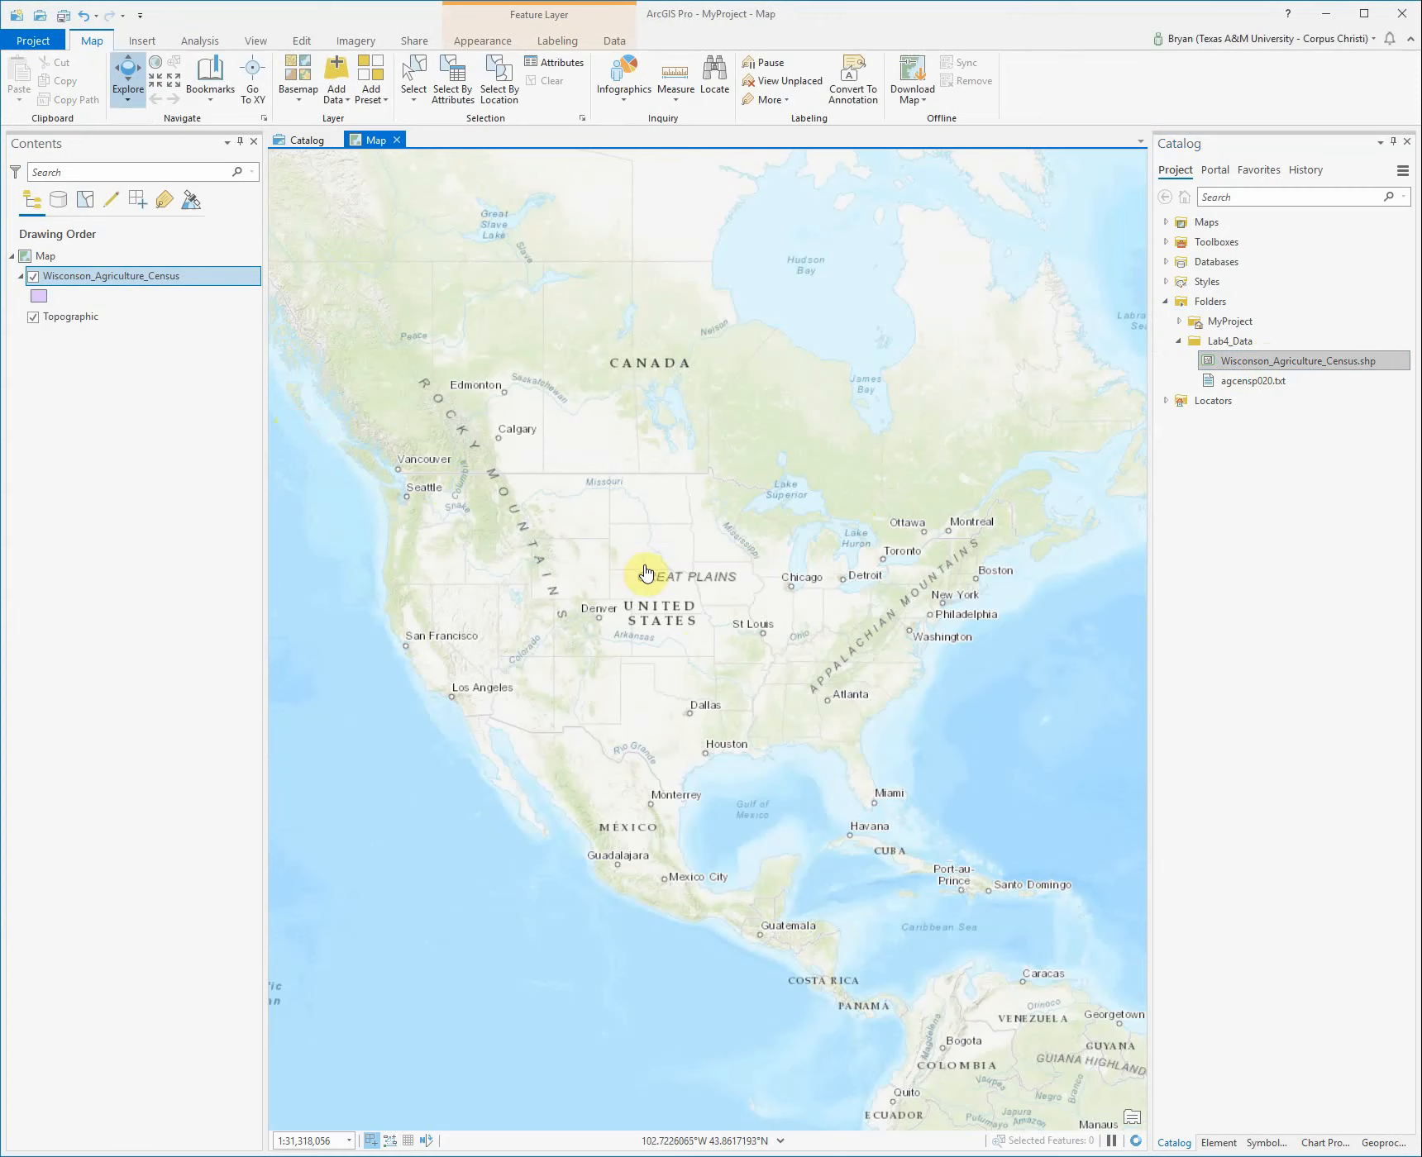
- Zoom to the Wisconson_Agriculture_Census layer and zoom out to check where it lies against the basemap
right_click(166, 280)
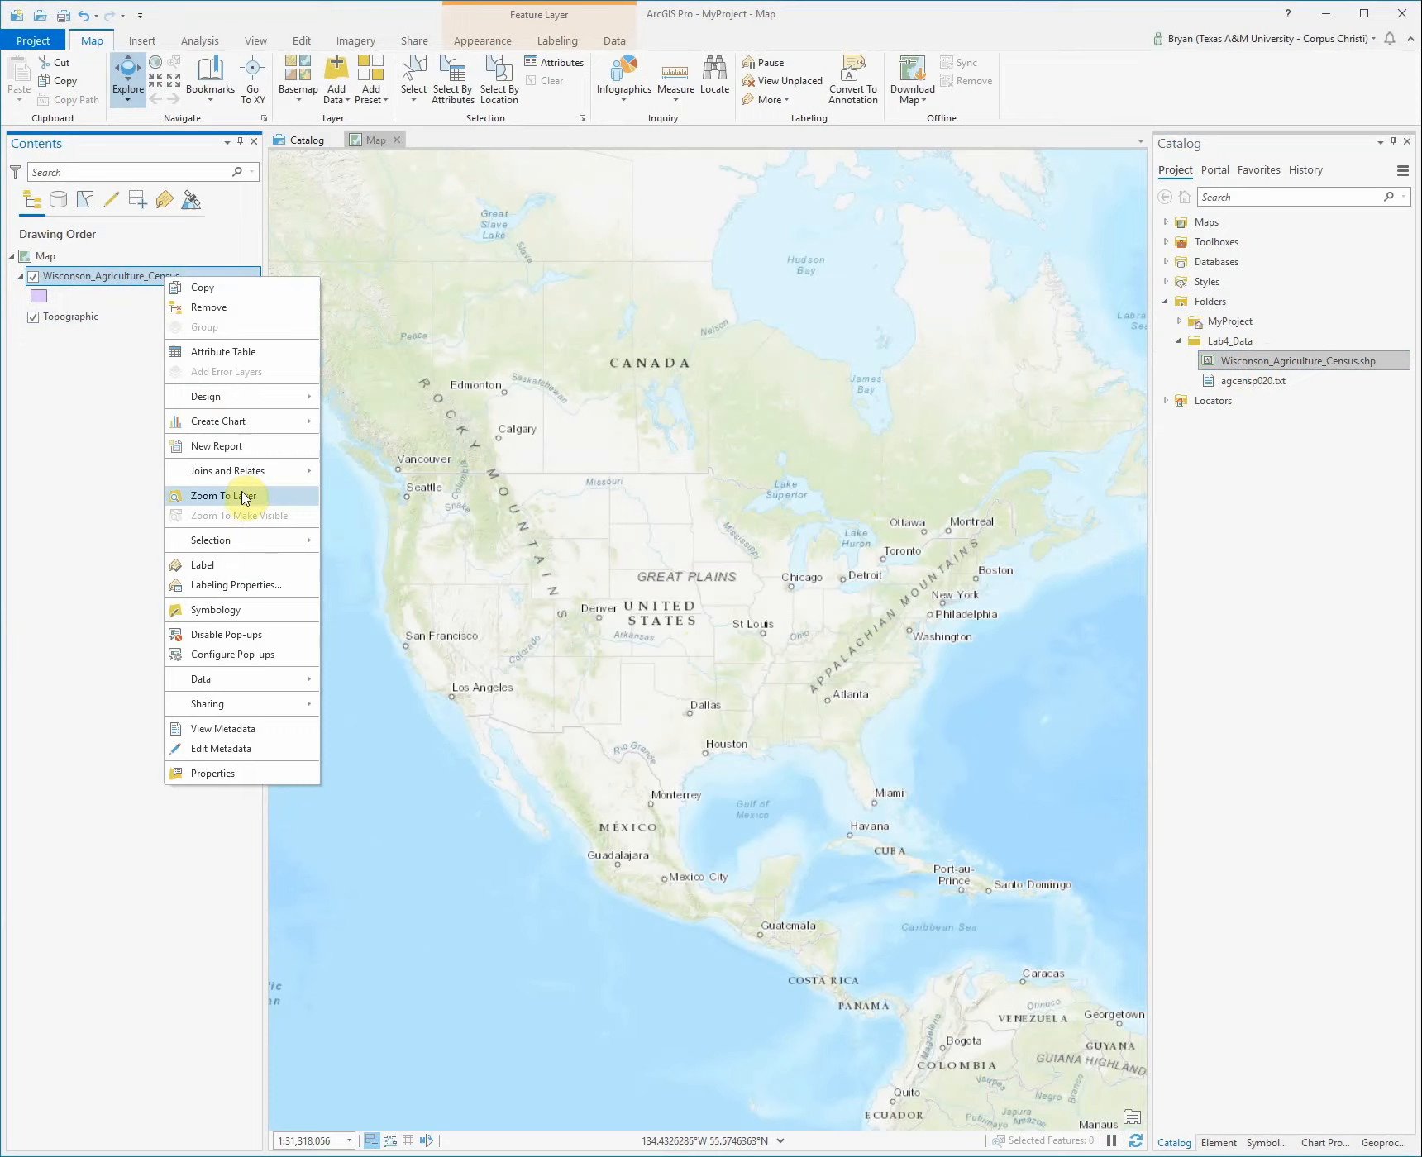
left_click(245, 498)
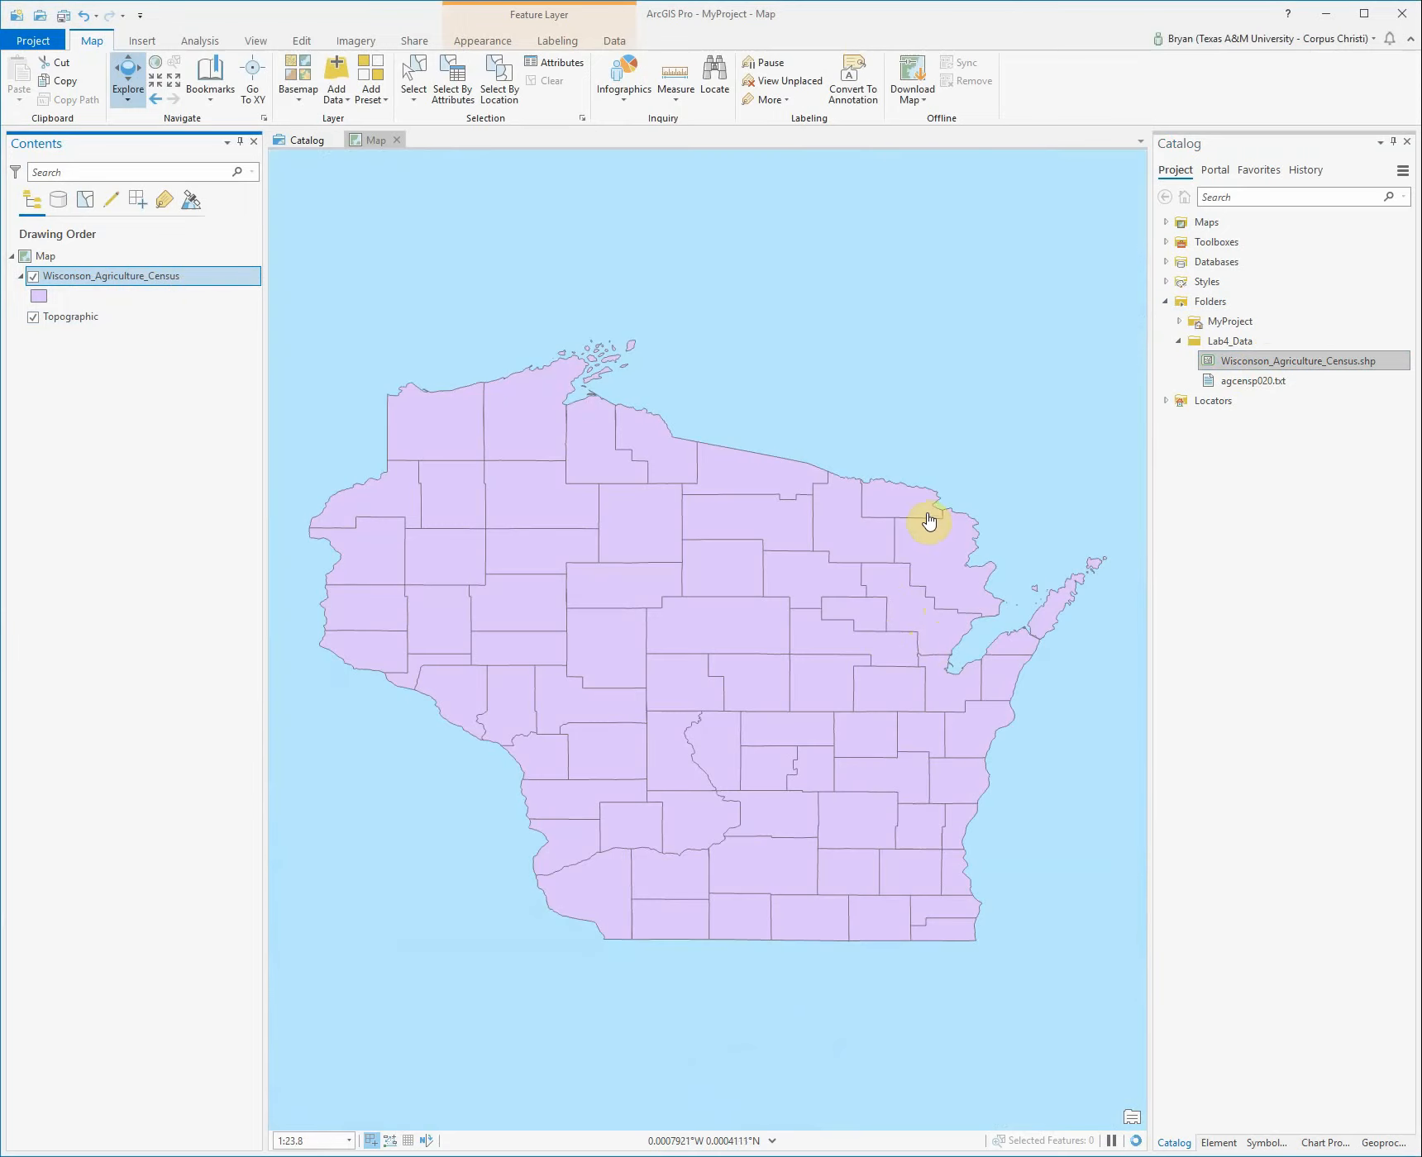
scroll(897, 554, "down", 2)
scroll(834, 628, "down", 5)
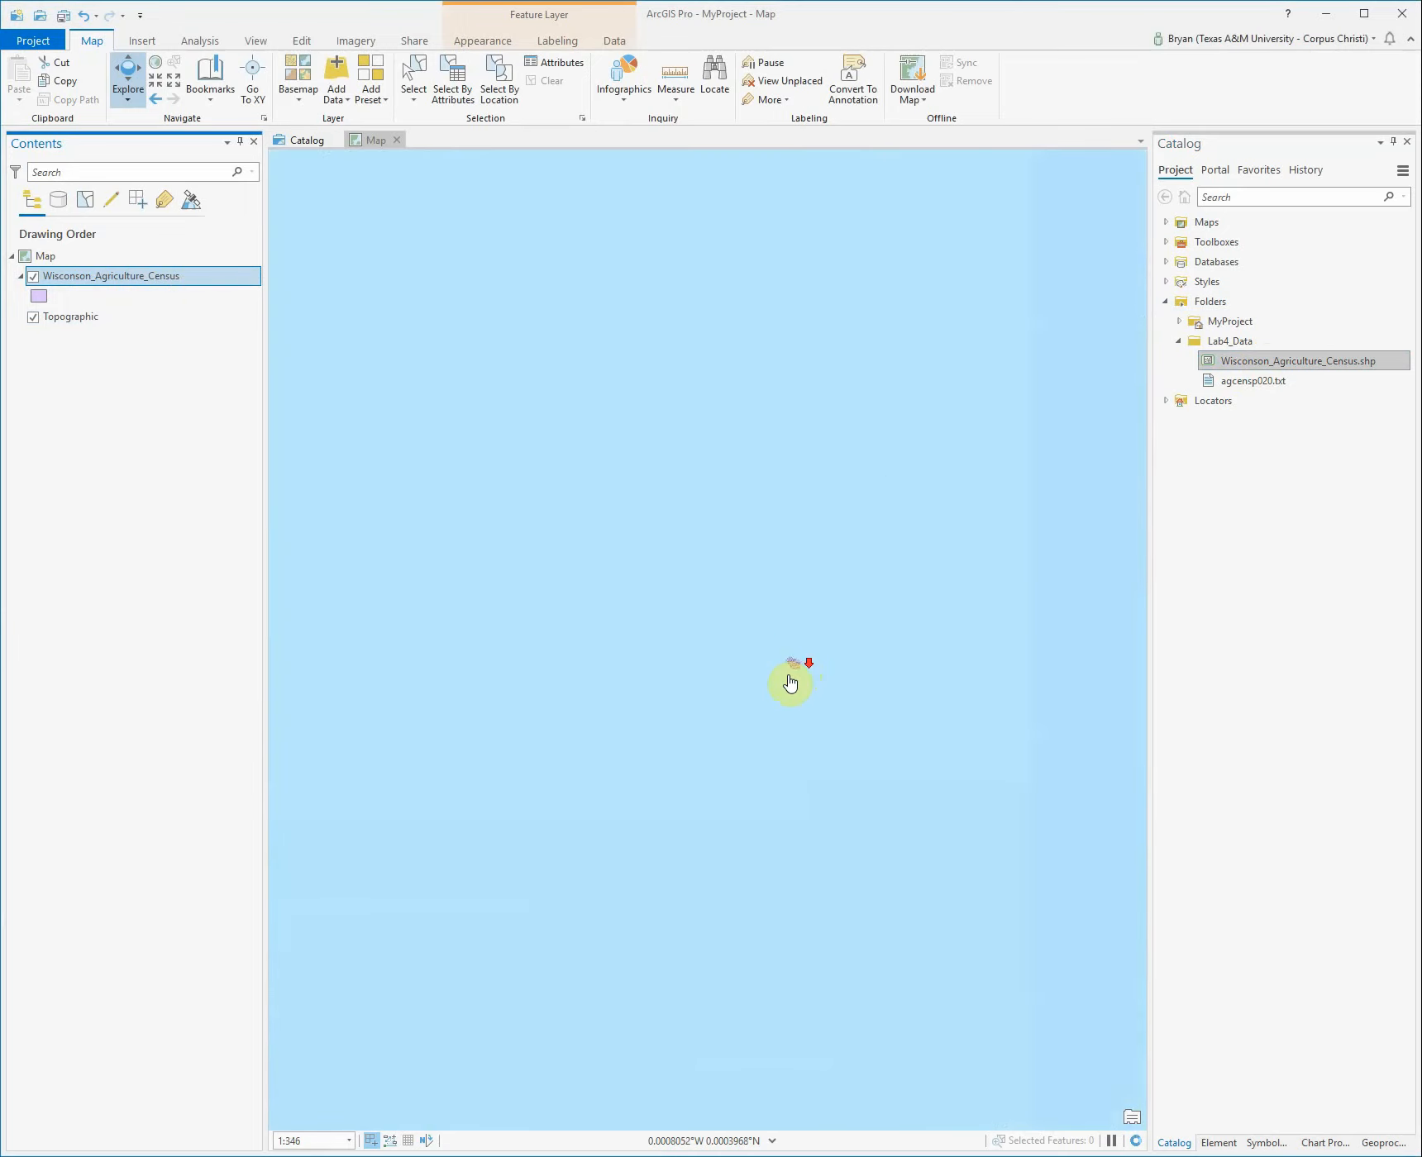
scroll(882, 720, "down", 5)
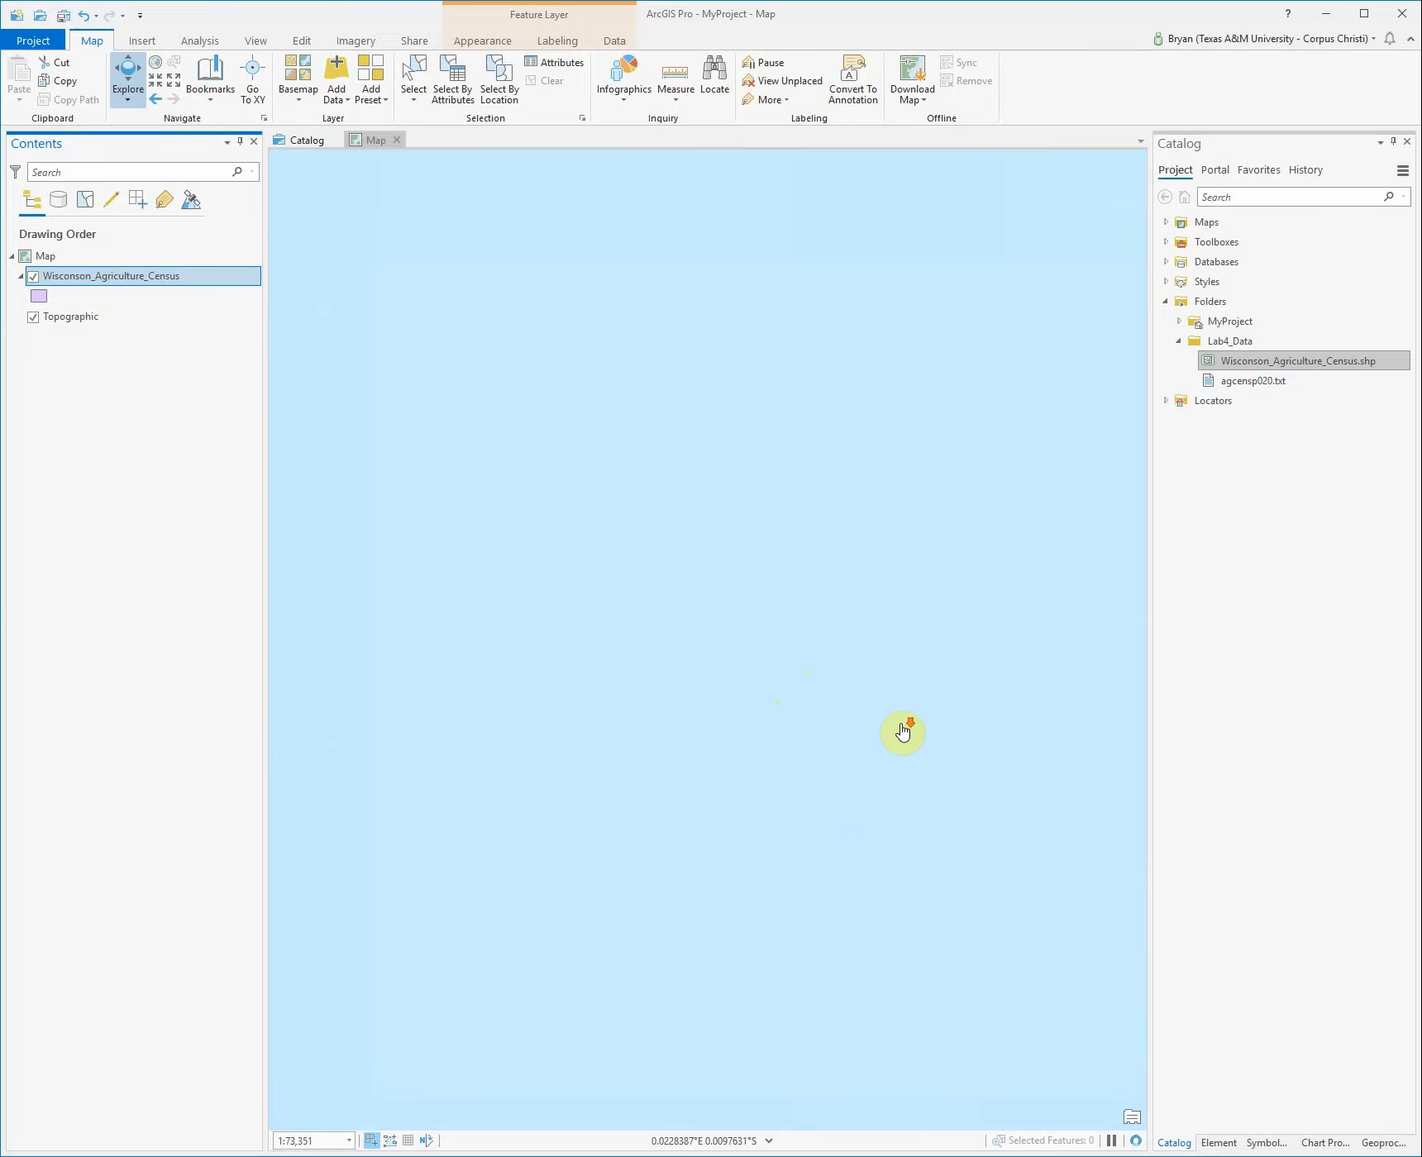
scroll(903, 733, "down", 4)
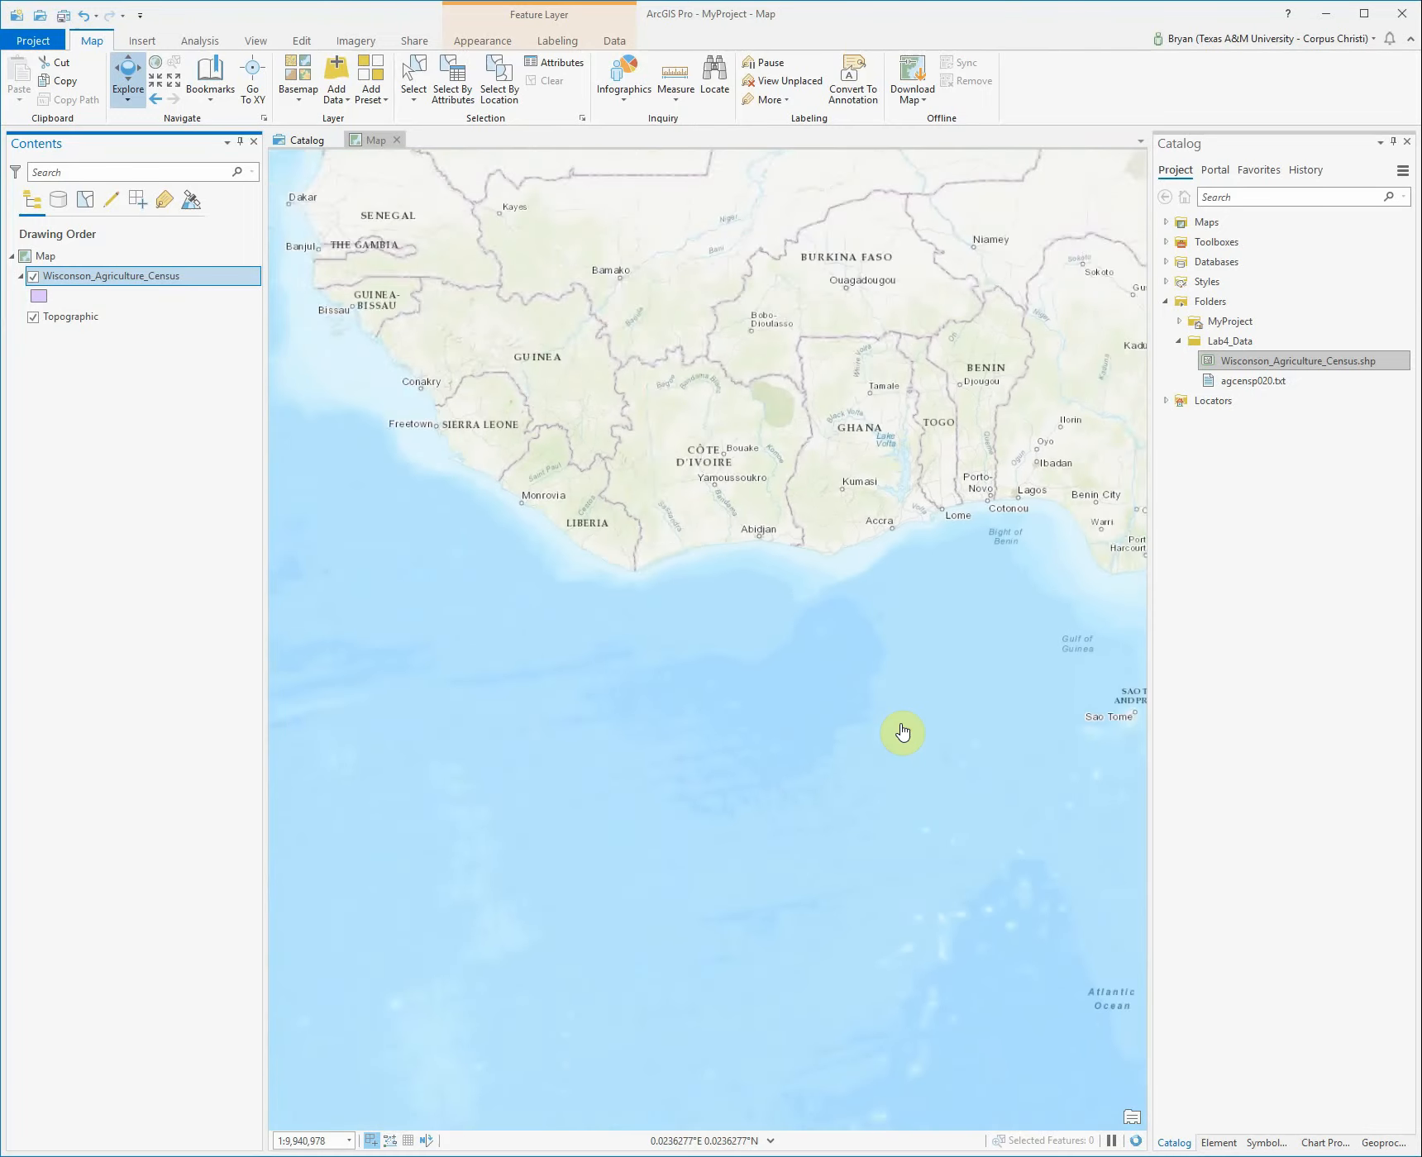
left_click_drag(901, 735, 594, 690)
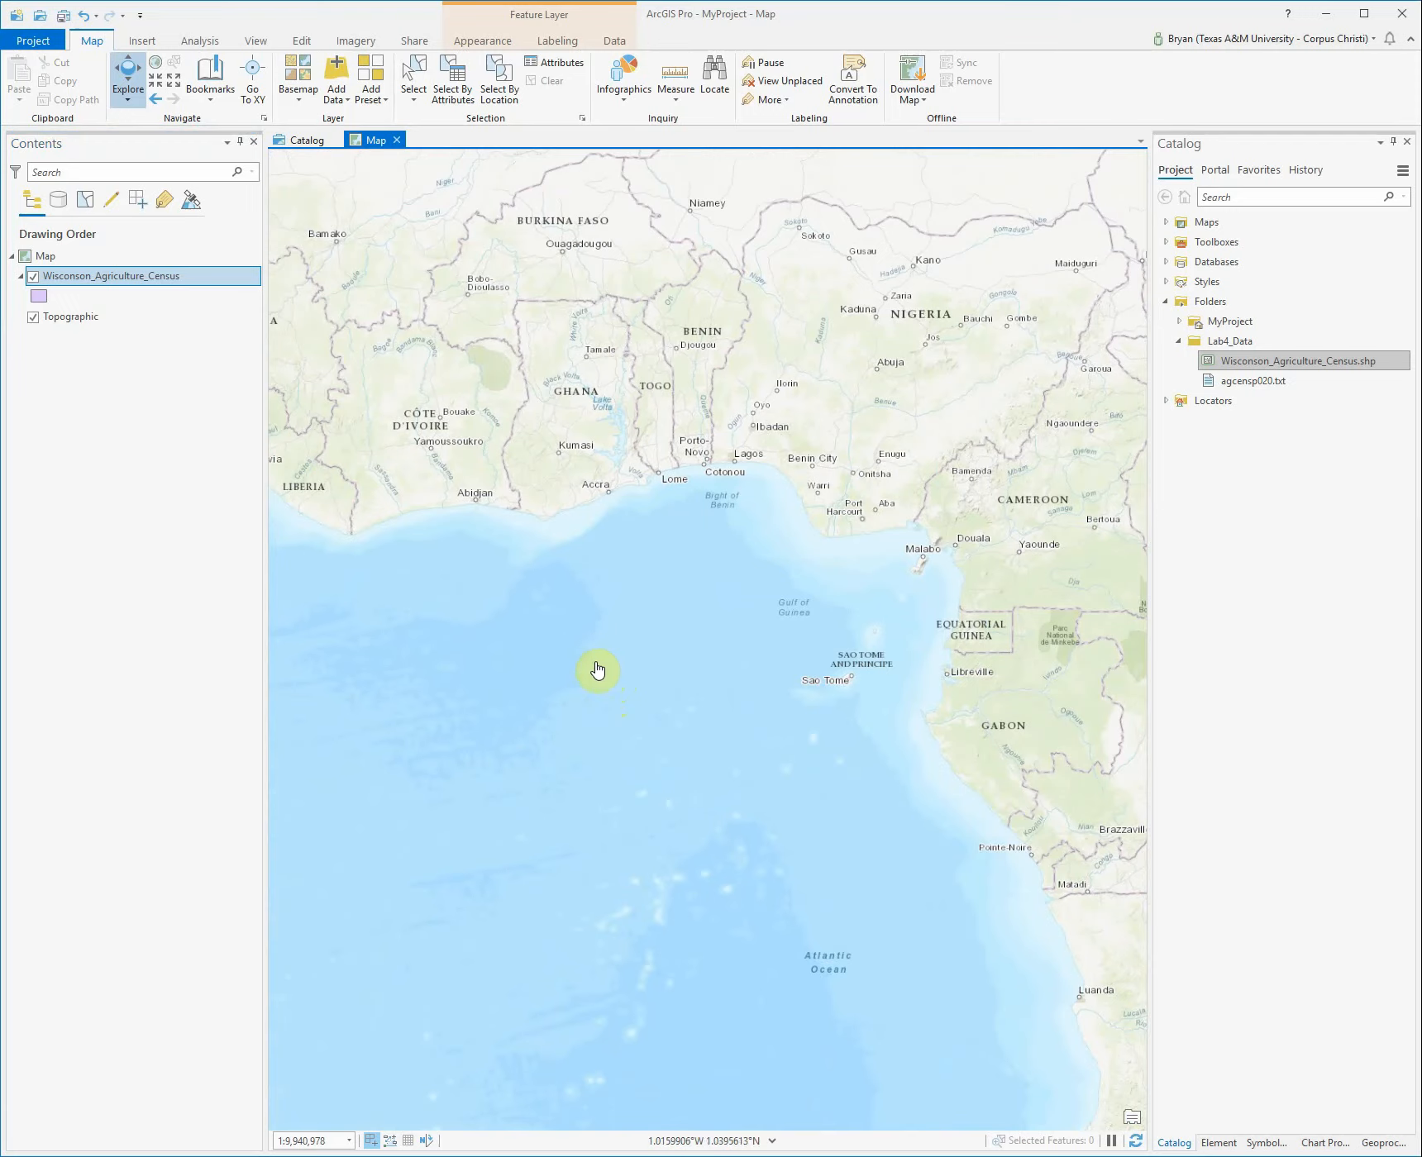
- Return the map view to the full extent of the Wisconson_Agriculture_Census layer
scroll(618, 656, "up", 2)
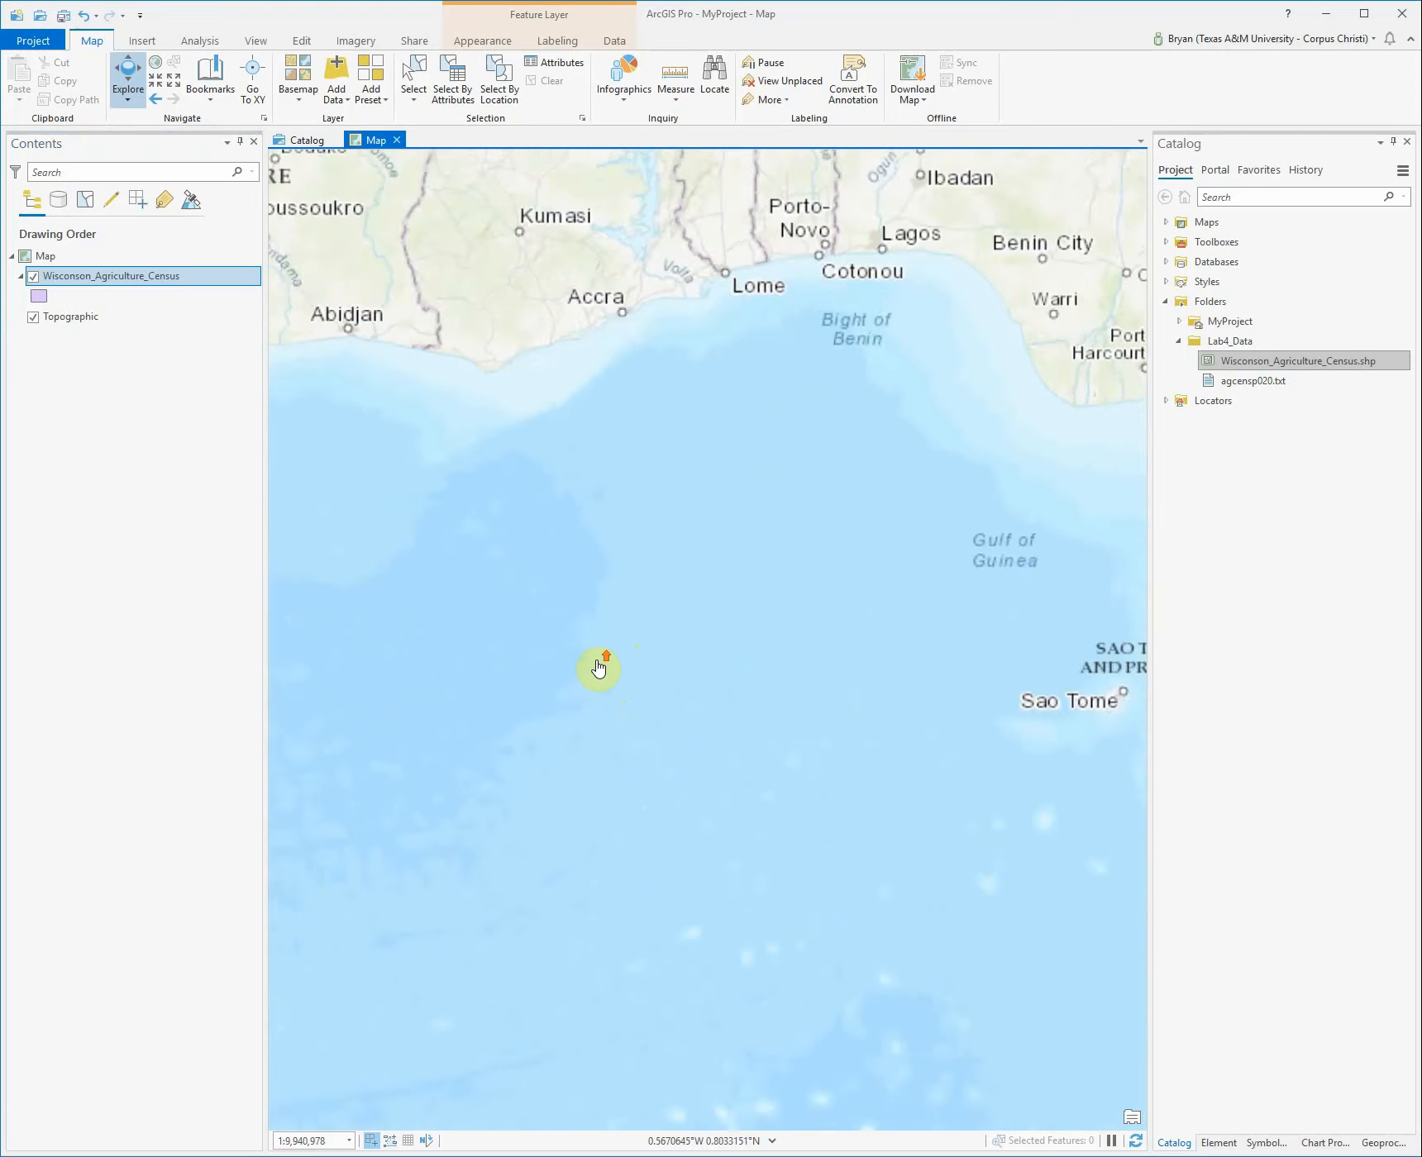
scroll(584, 688, "up", 4)
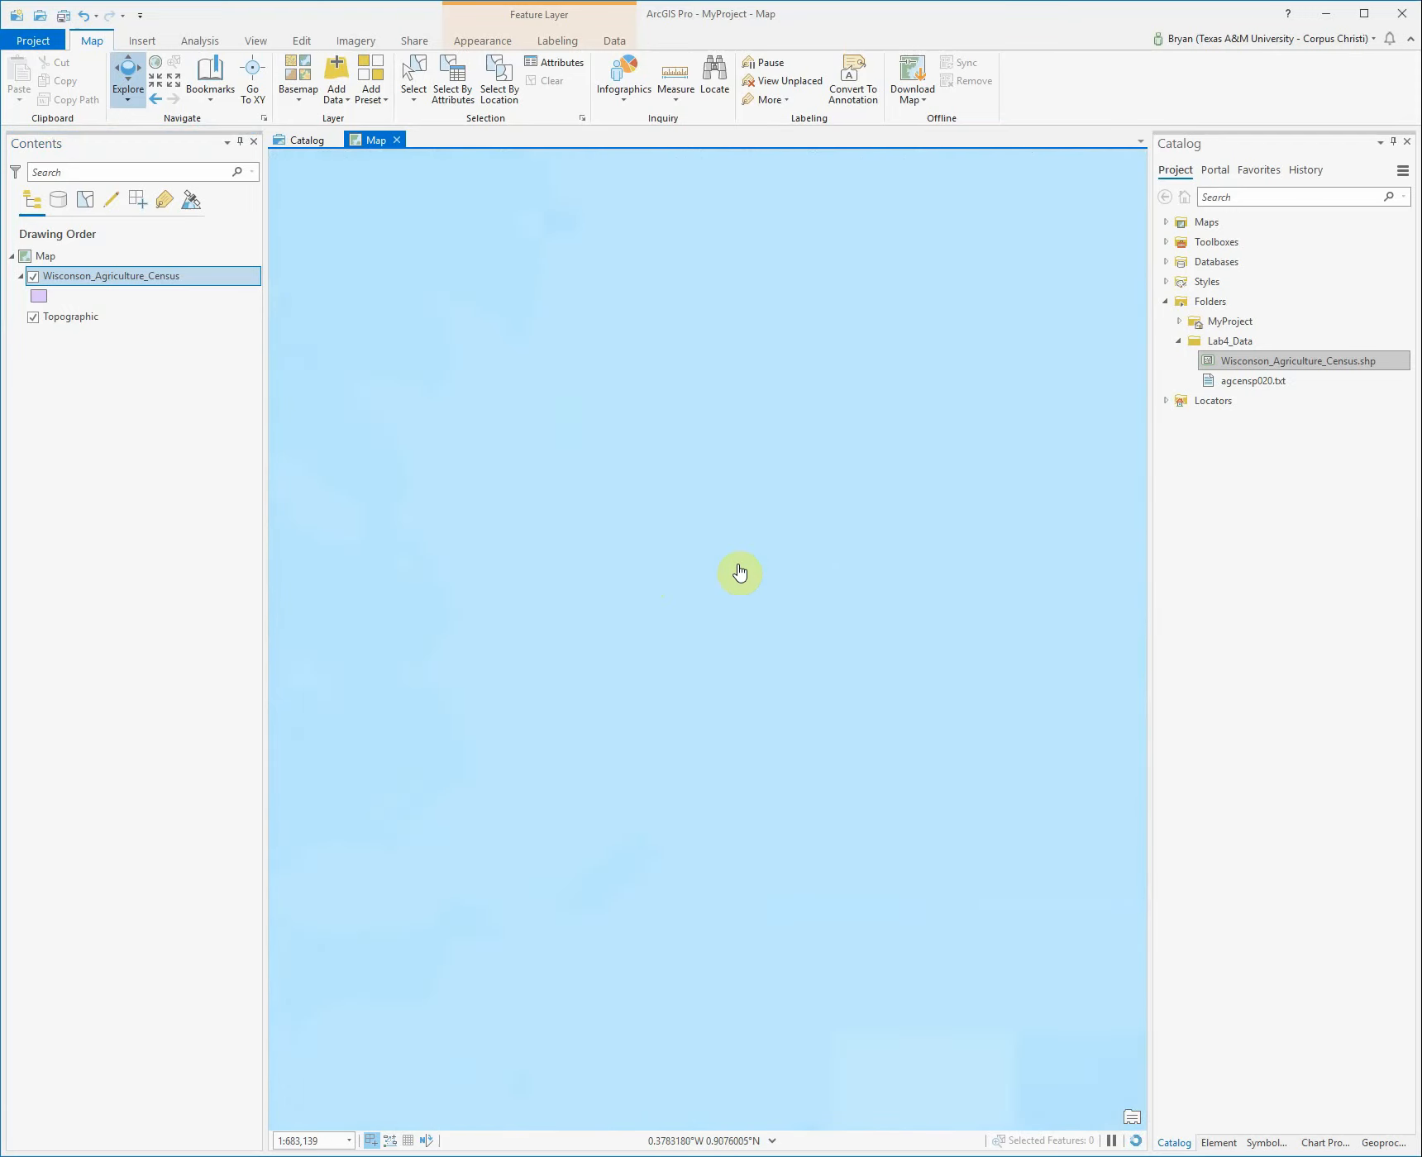
right_click(74, 280)
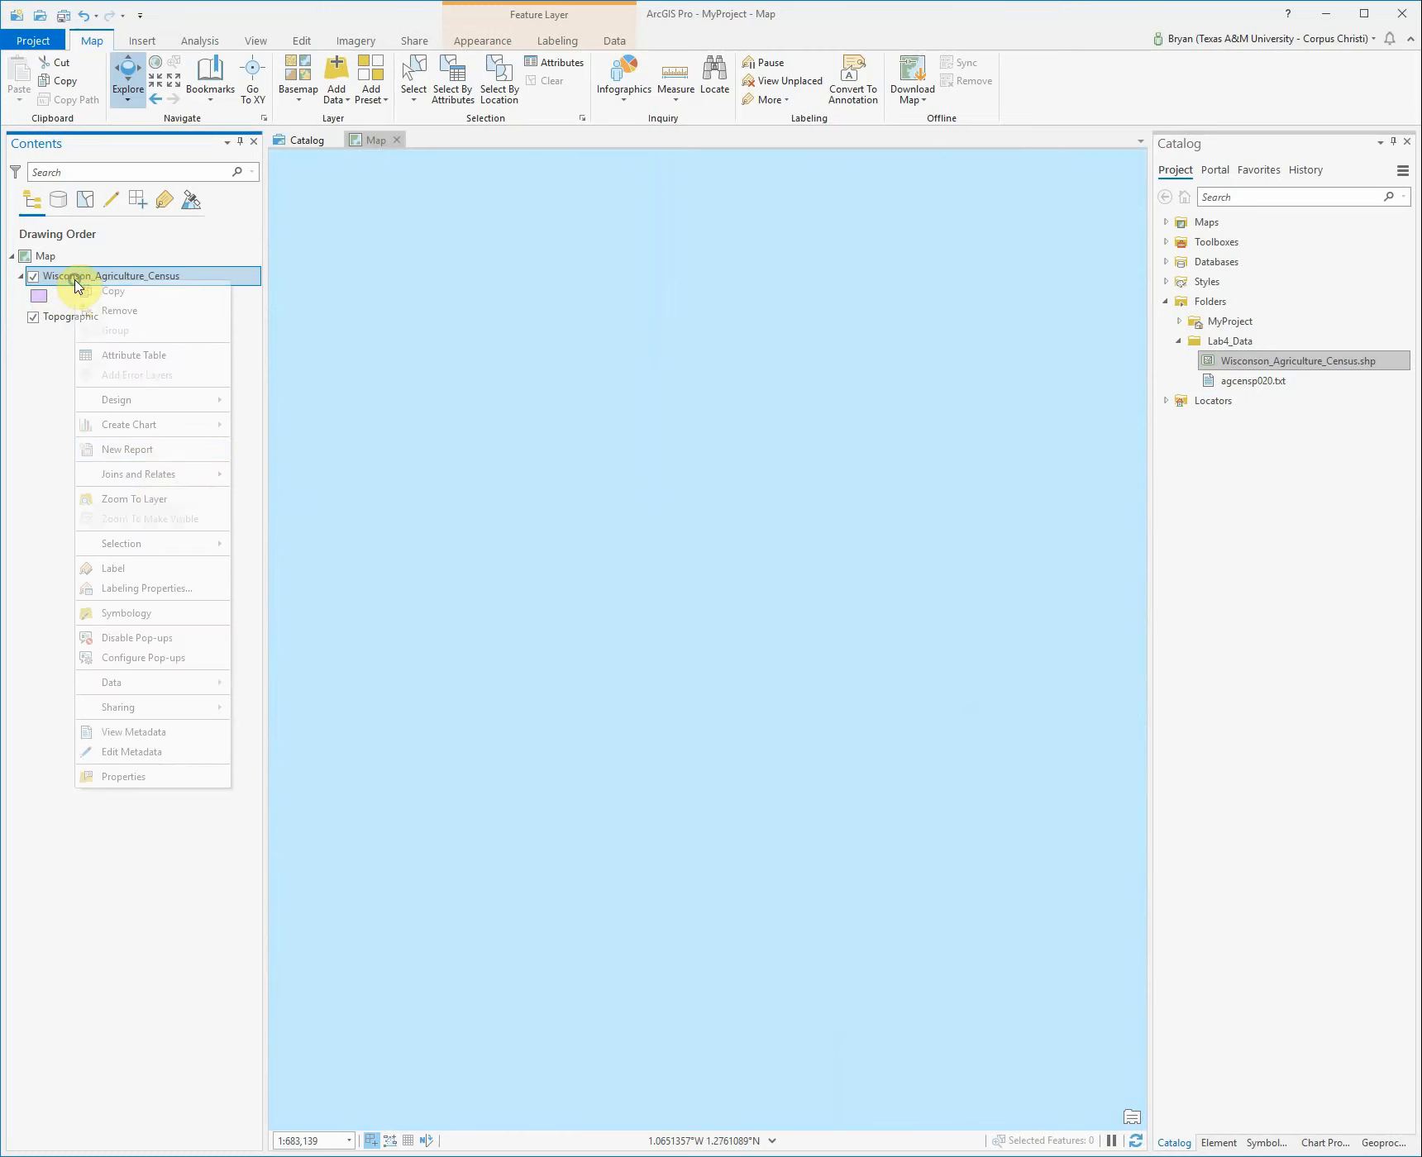
left_click(162, 500)
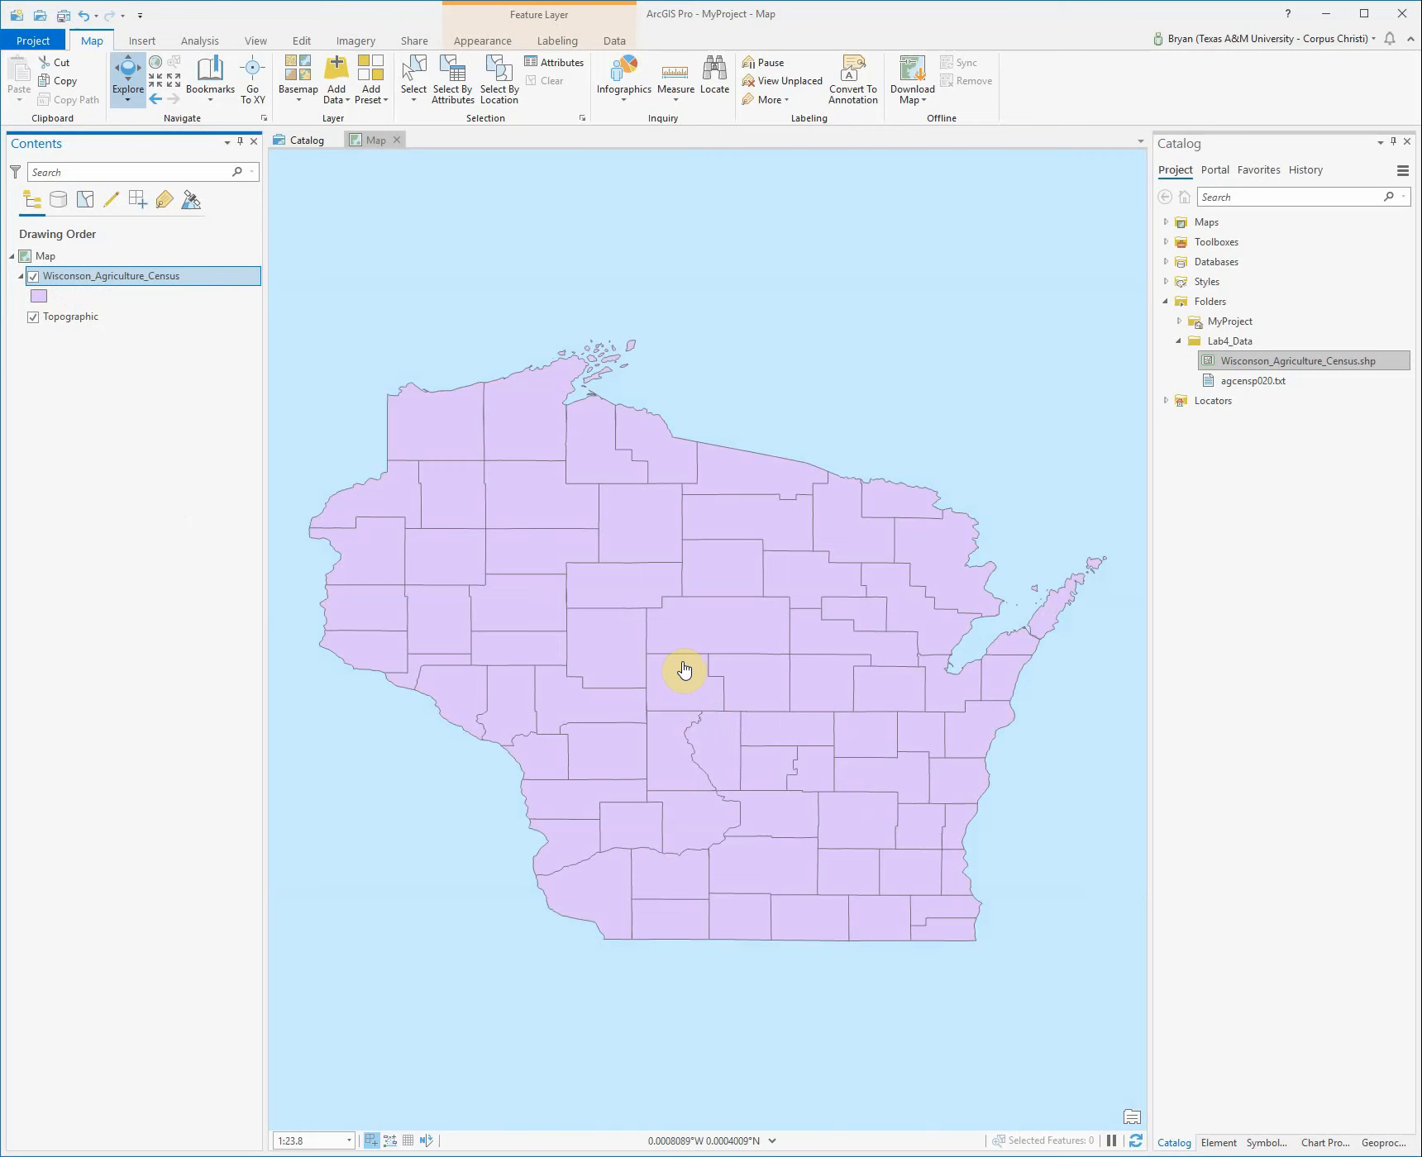
- Inspect the metadata and the source's spatial reference in the Wisconson_Agriculture_Census layer properties, and close them without changes
right_click(98, 275)
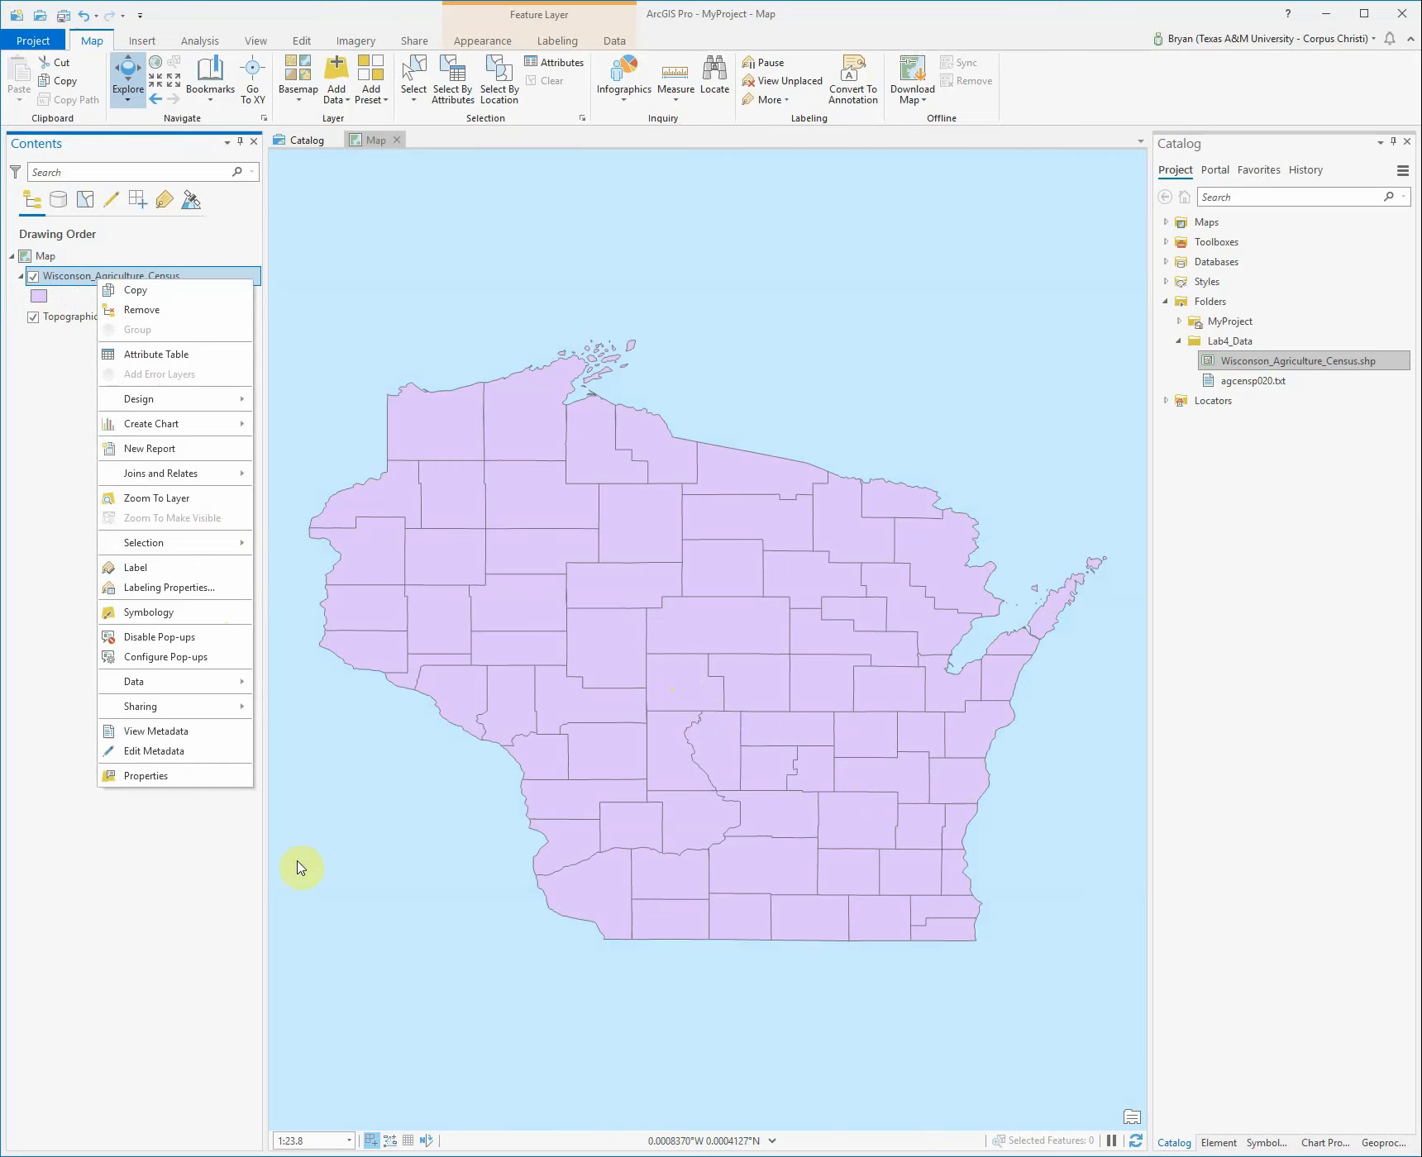
left_click(181, 779)
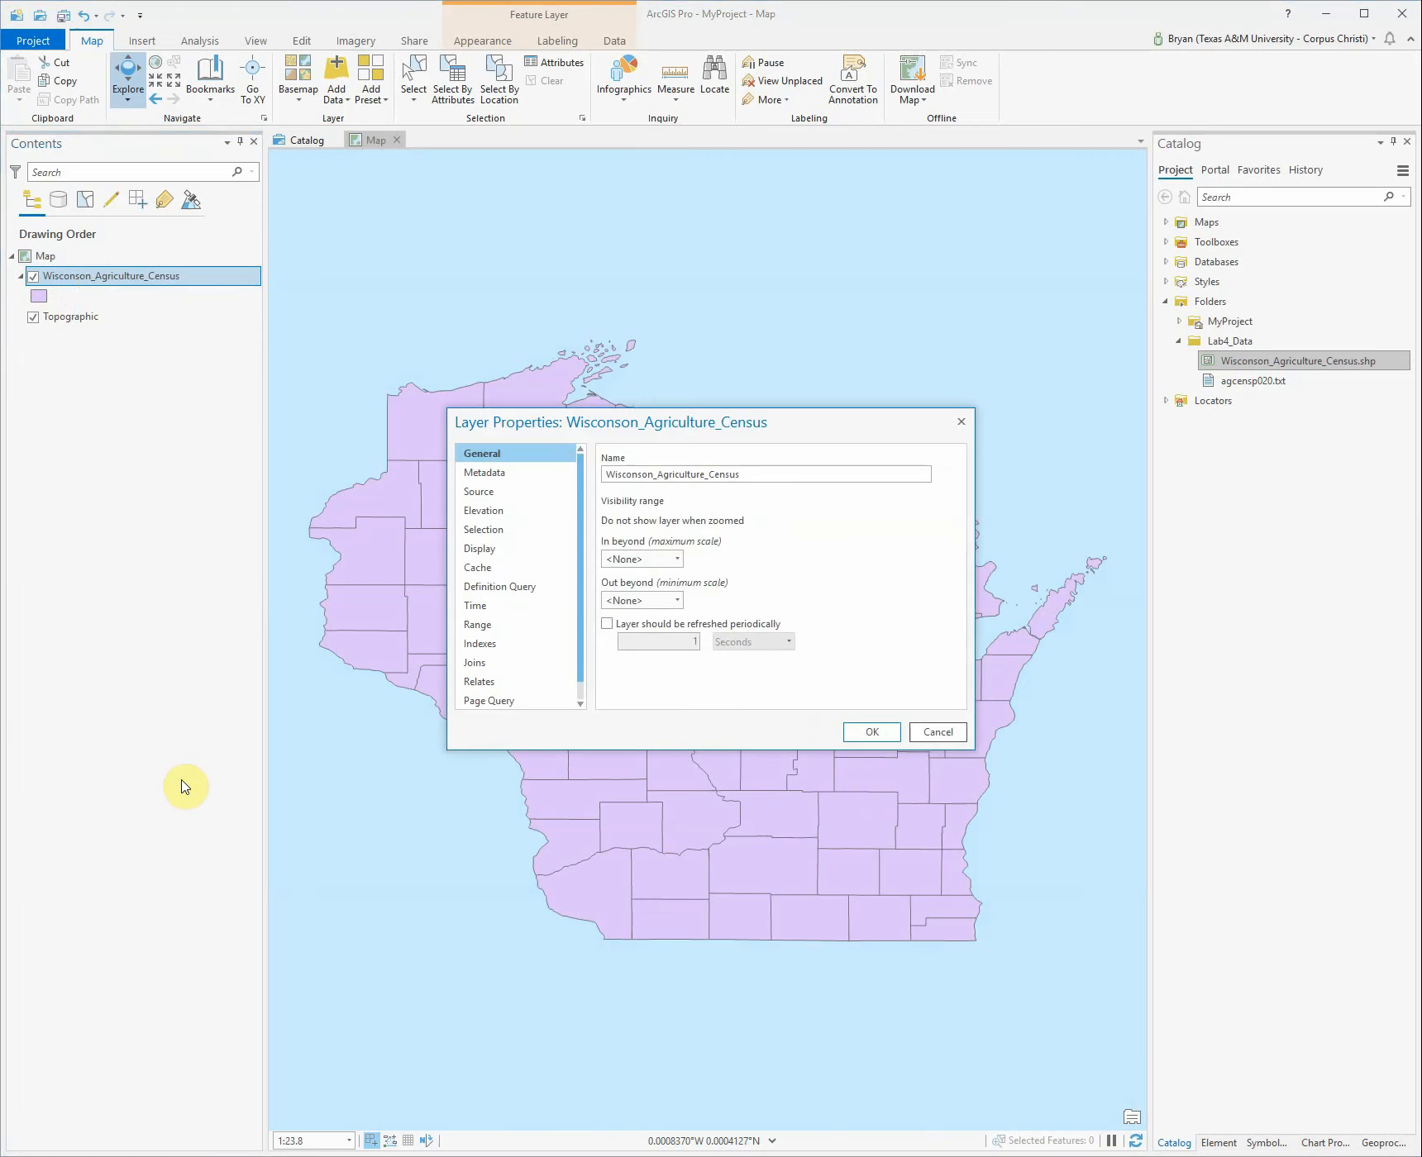
left_click(506, 550)
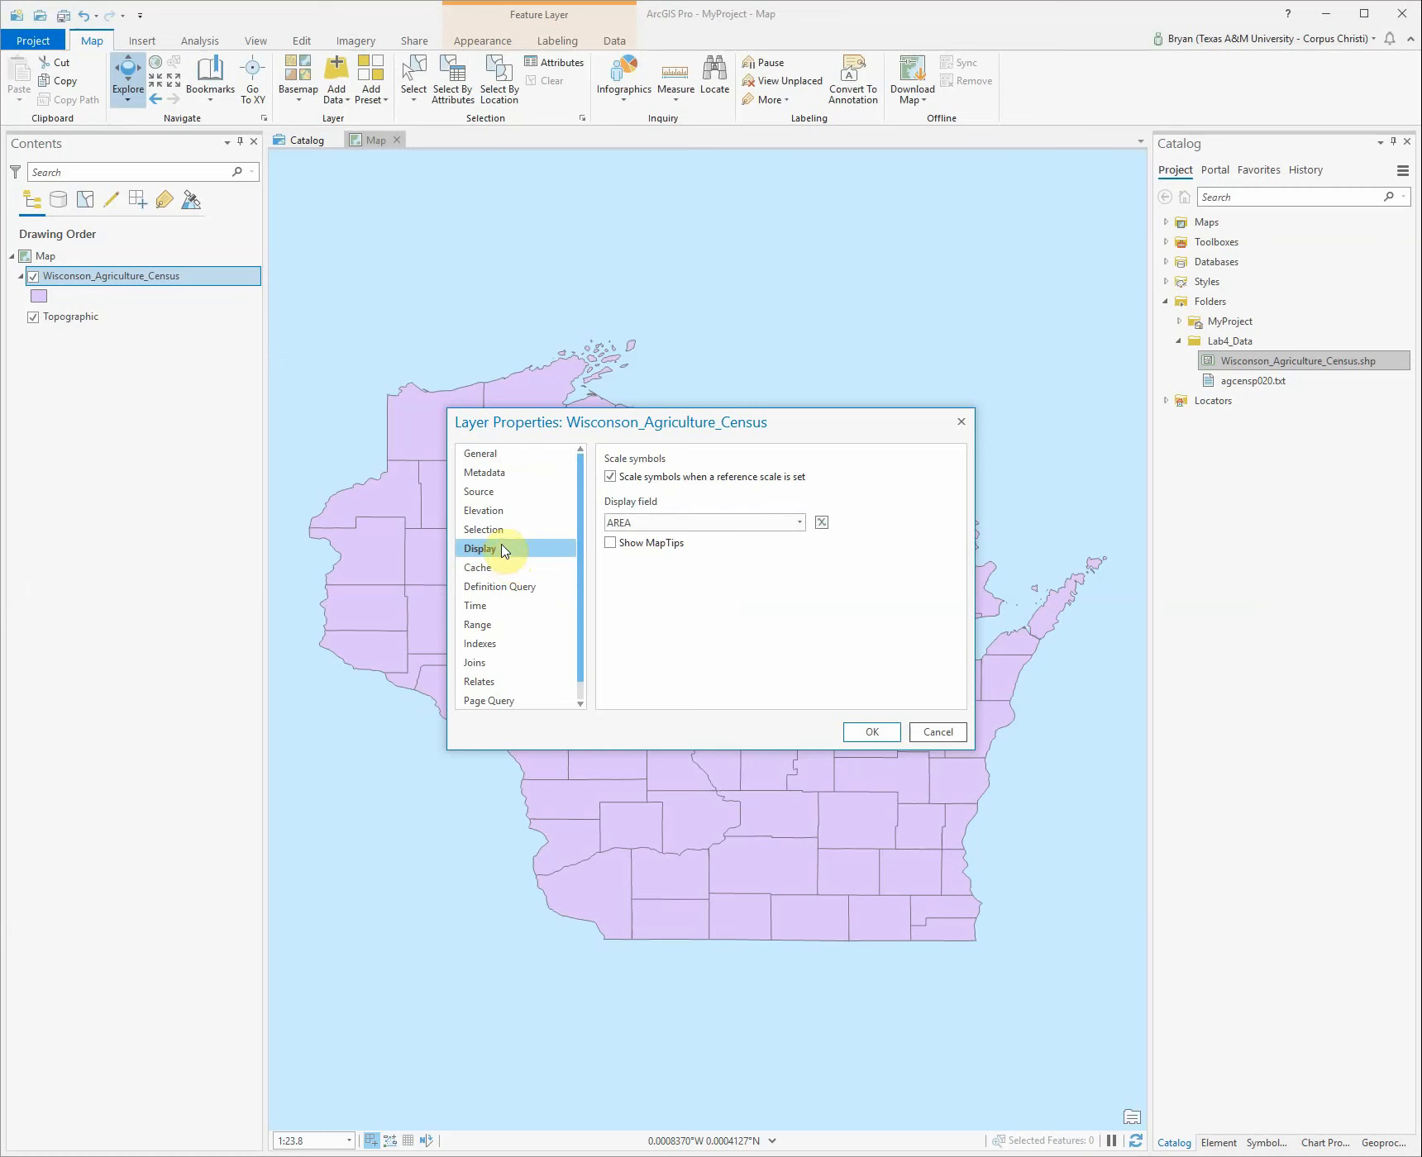
left_click(525, 469)
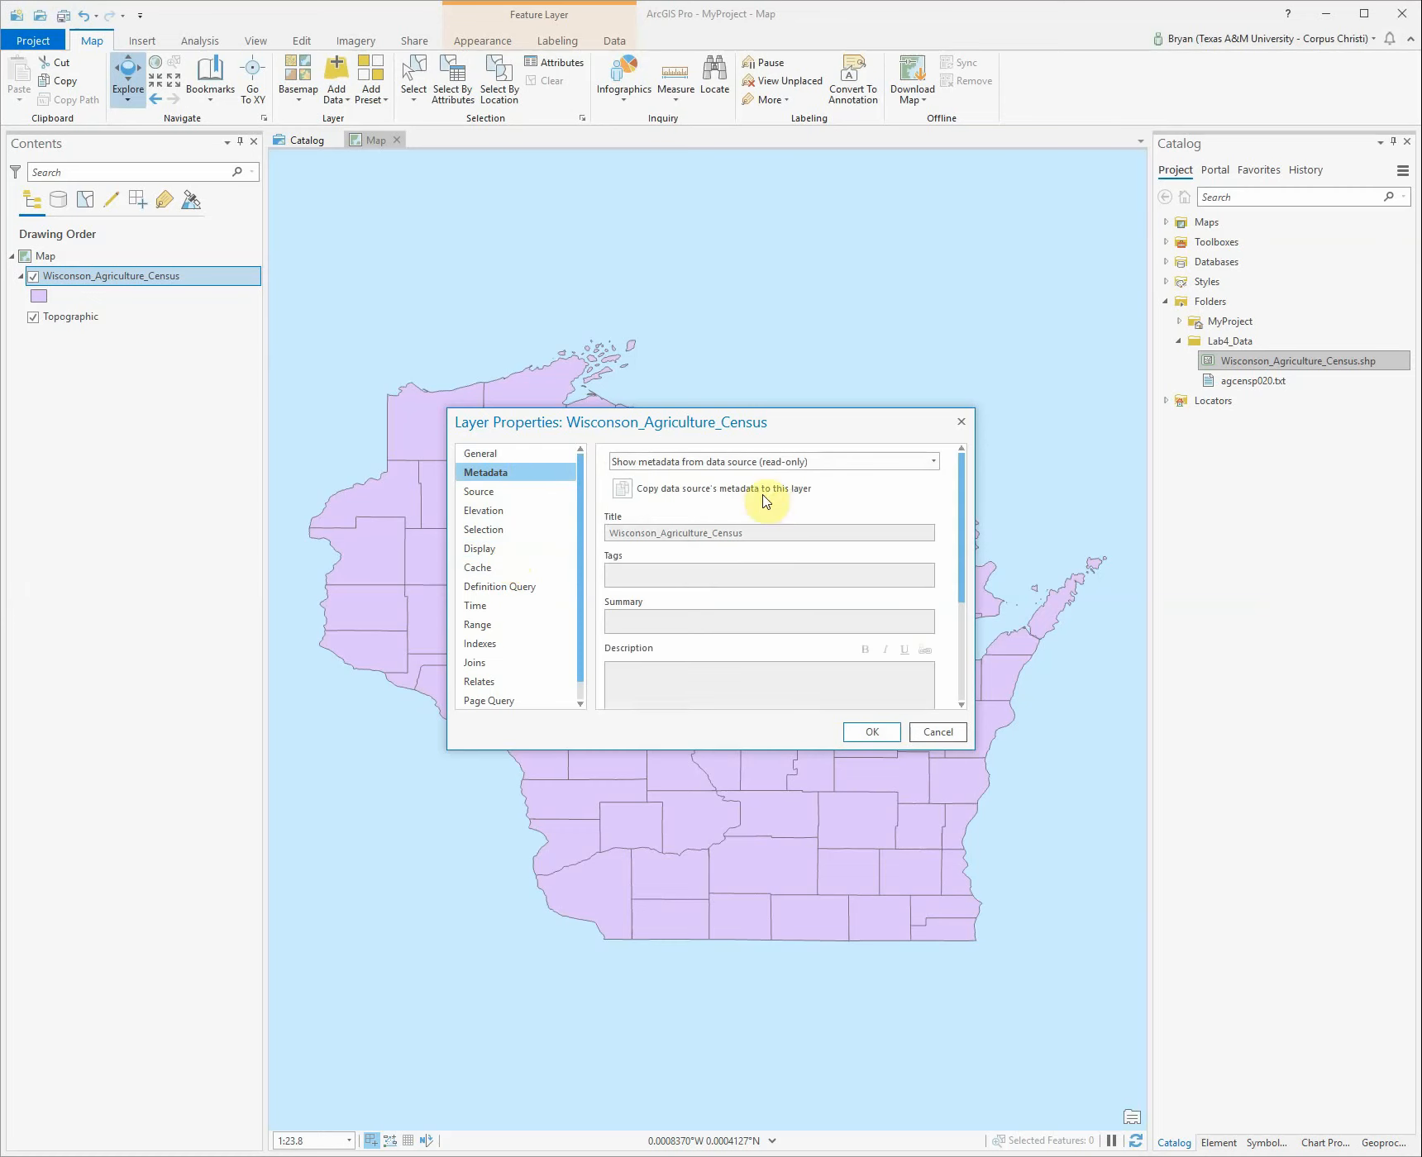
scroll(765, 634, "down", 2)
scroll(767, 636, "down", 2)
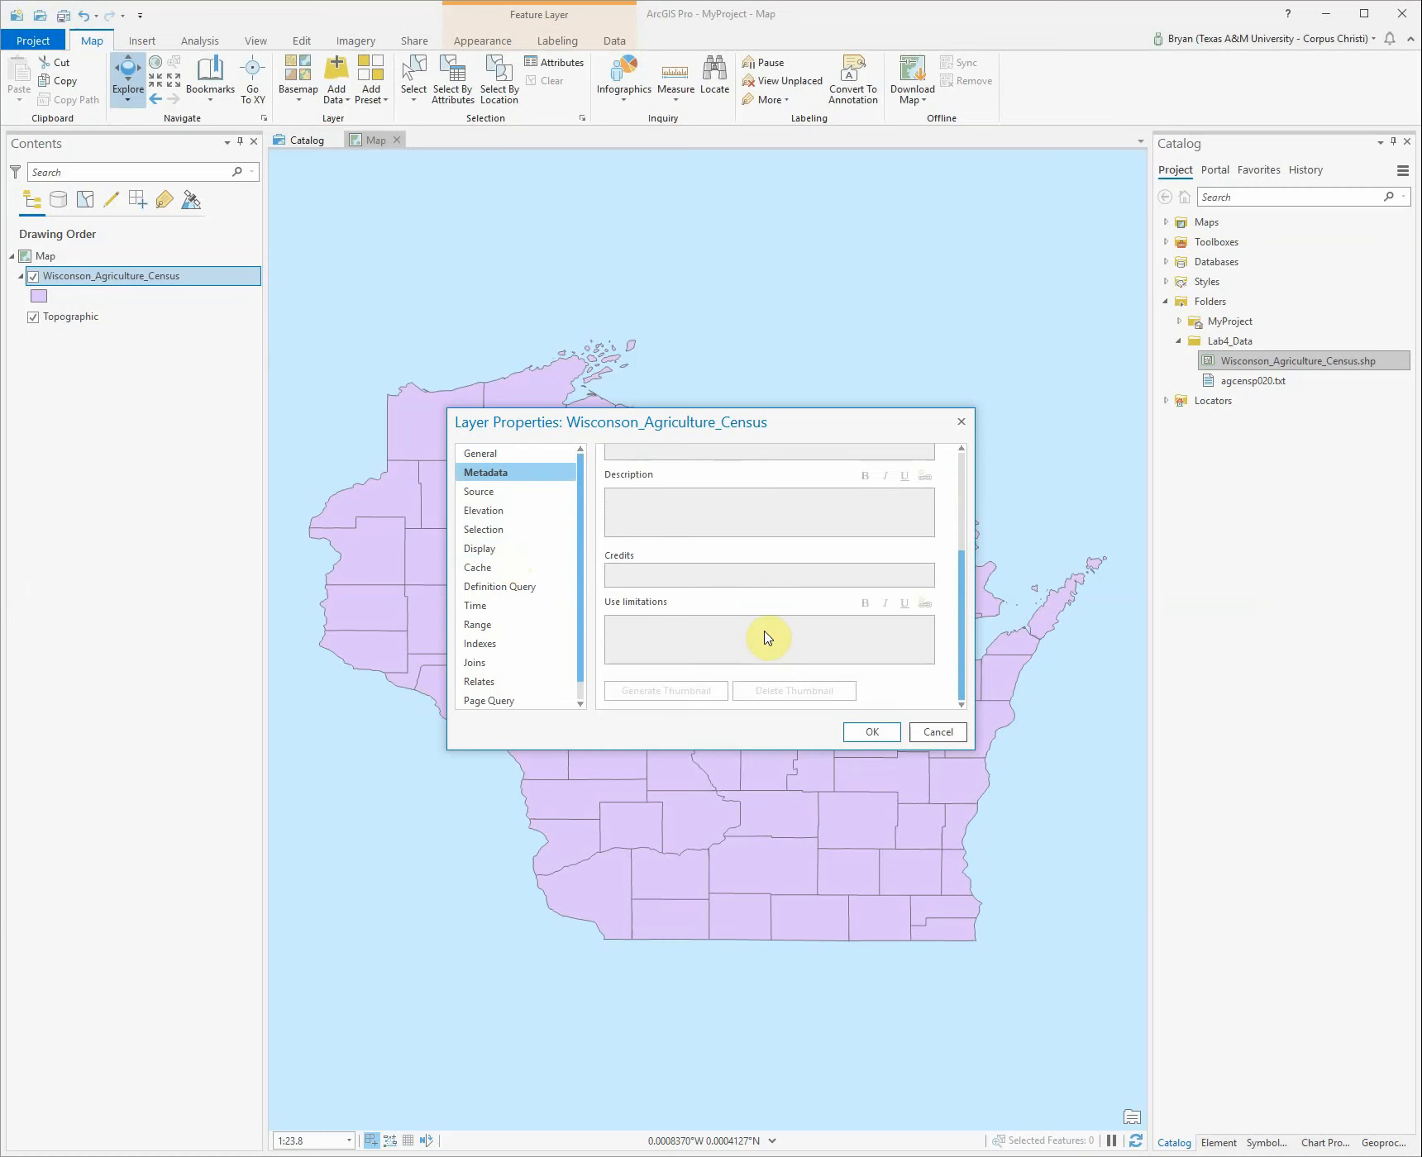
left_click(485, 493)
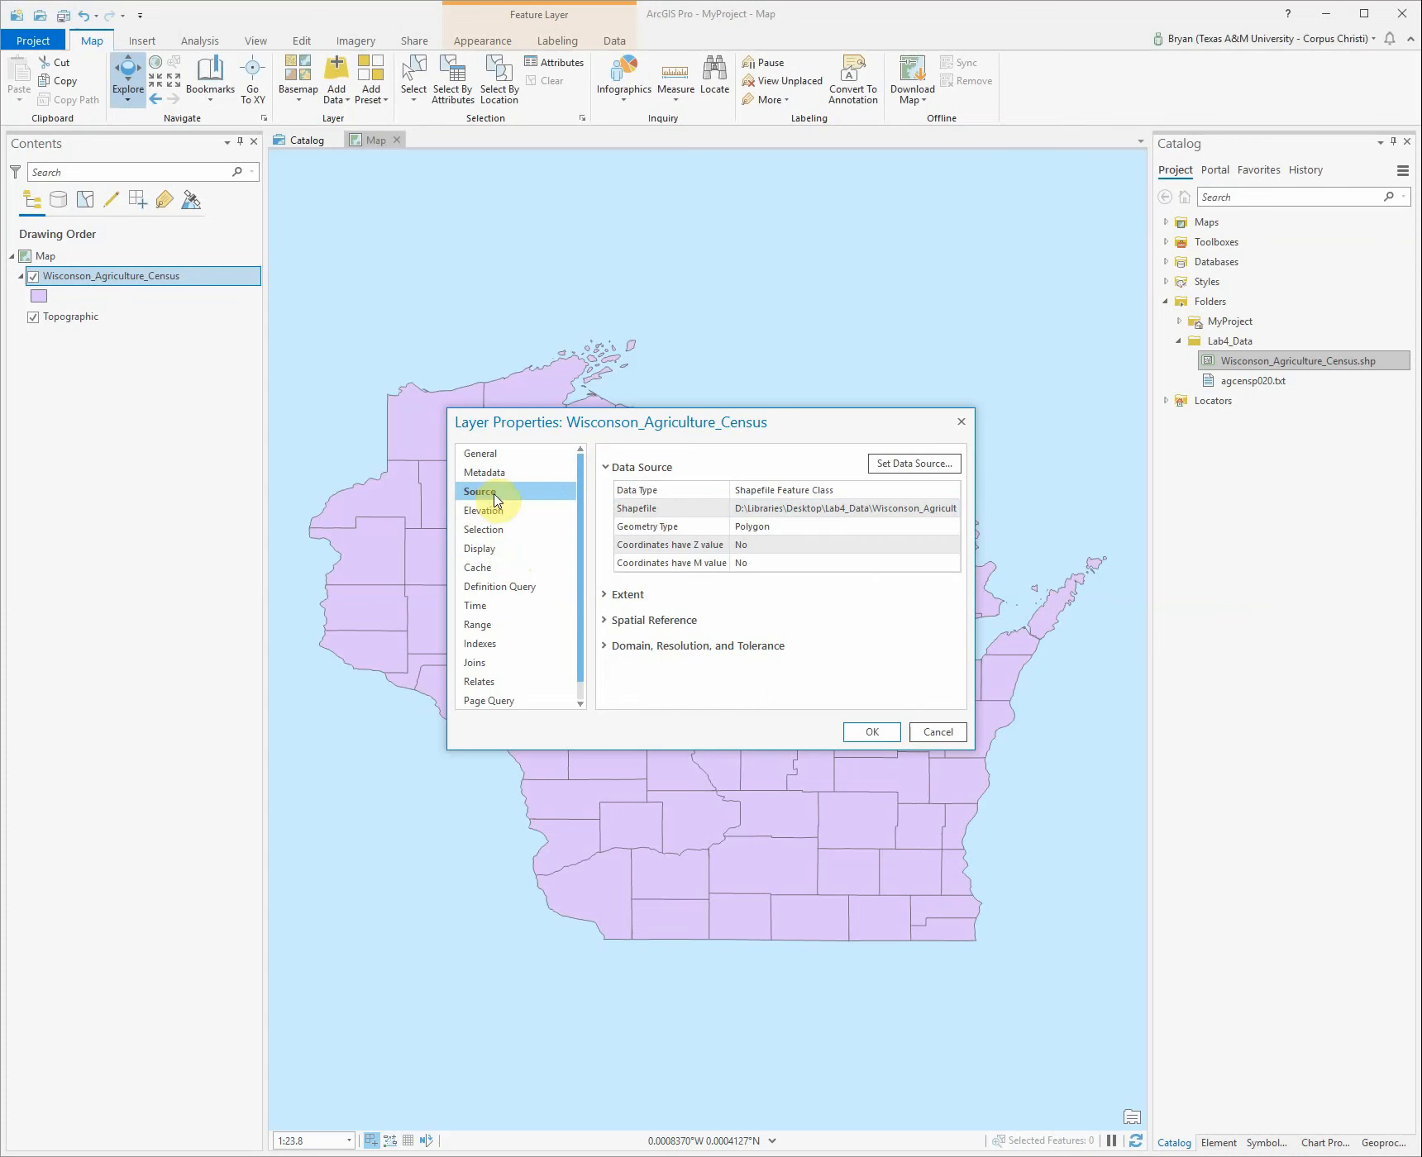
left_click(606, 622)
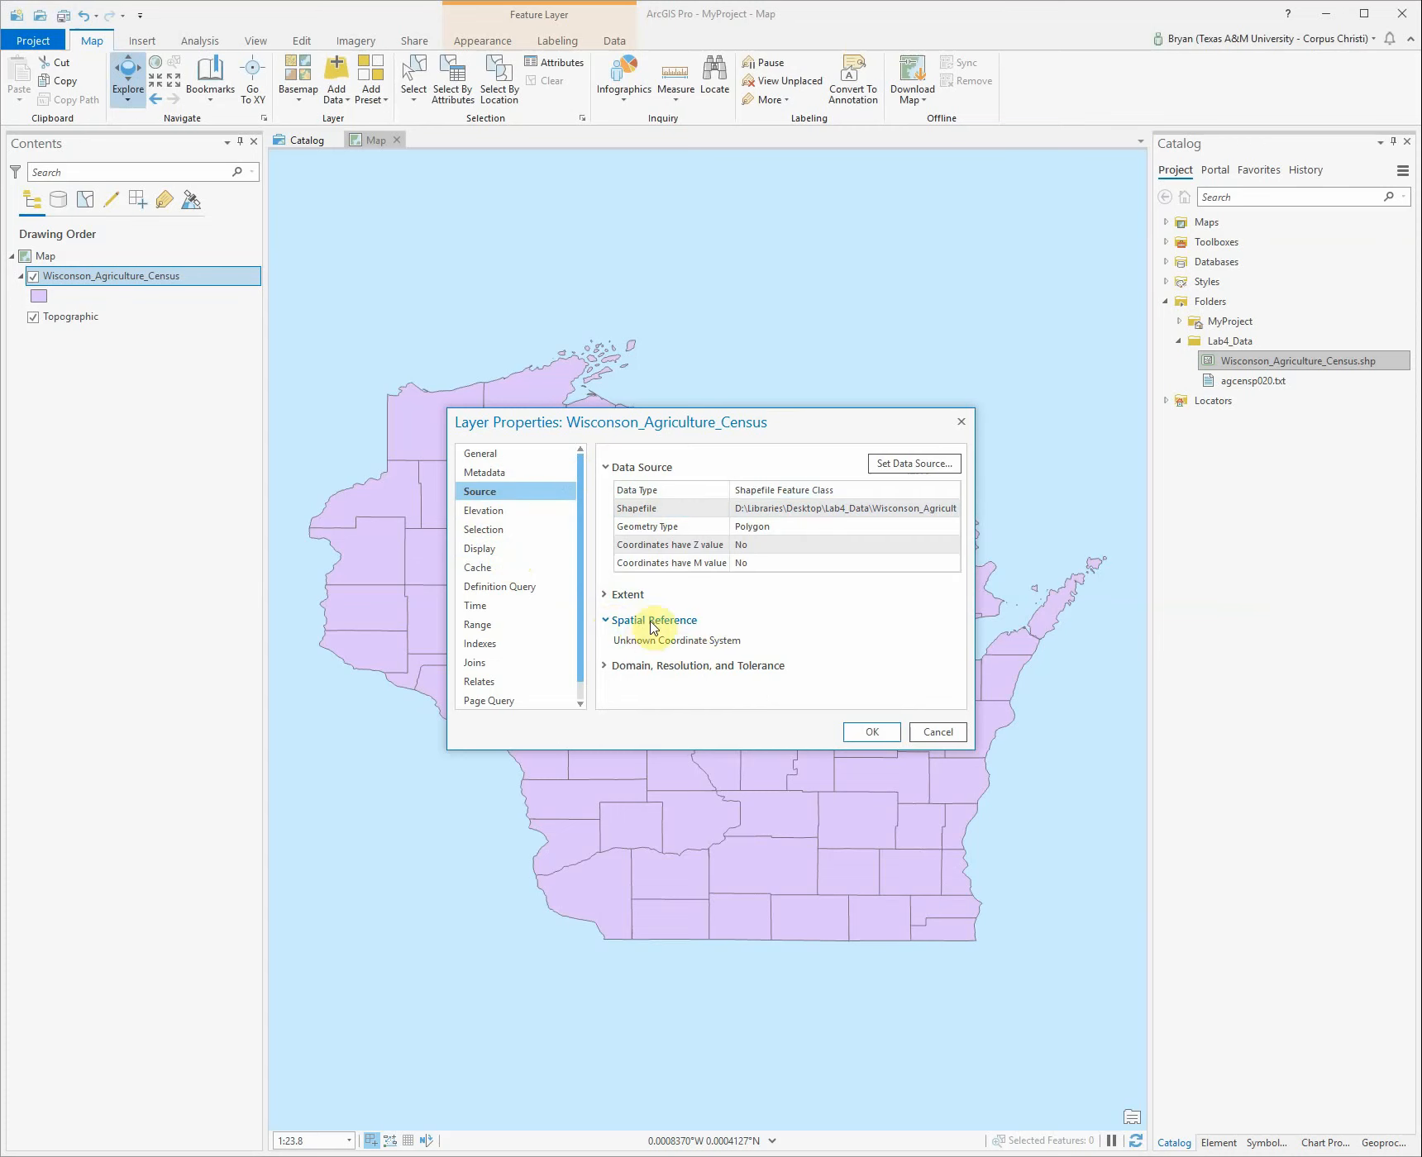
left_click(938, 732)
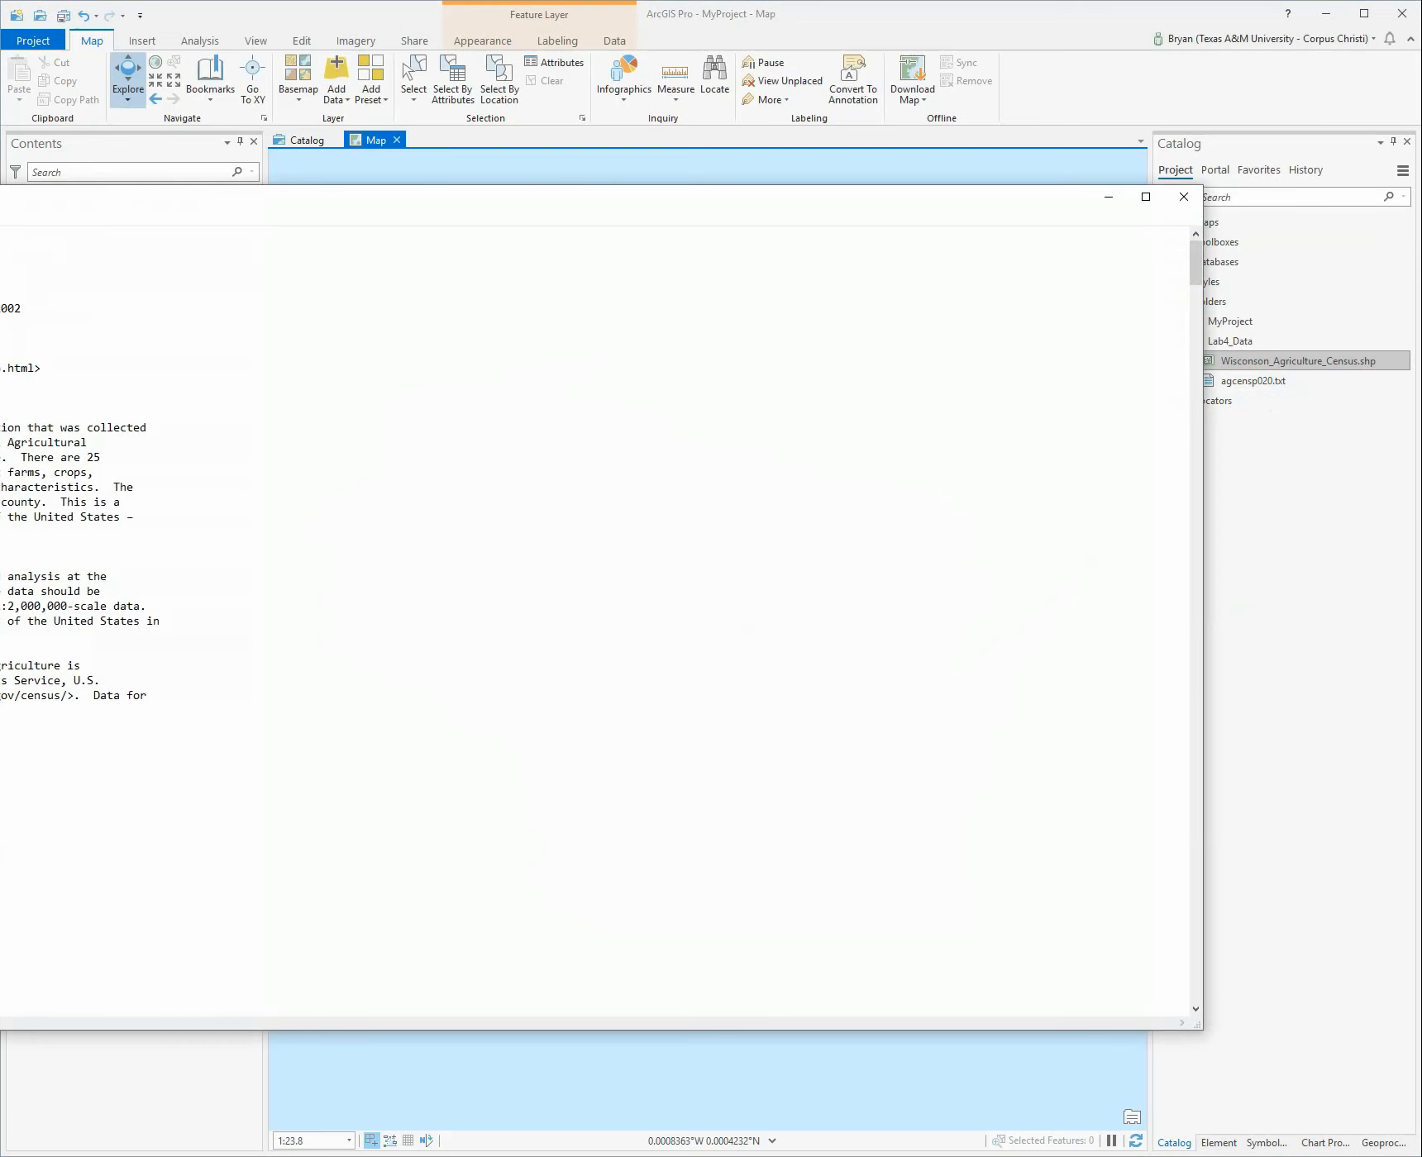
- Switch to agcensp020.txt in Notepad and look through the metadata for the spatial reference and coordinate system information
left_click_drag(0, 247, 87, 246)
left_click_drag(374, 205, 448, 143)
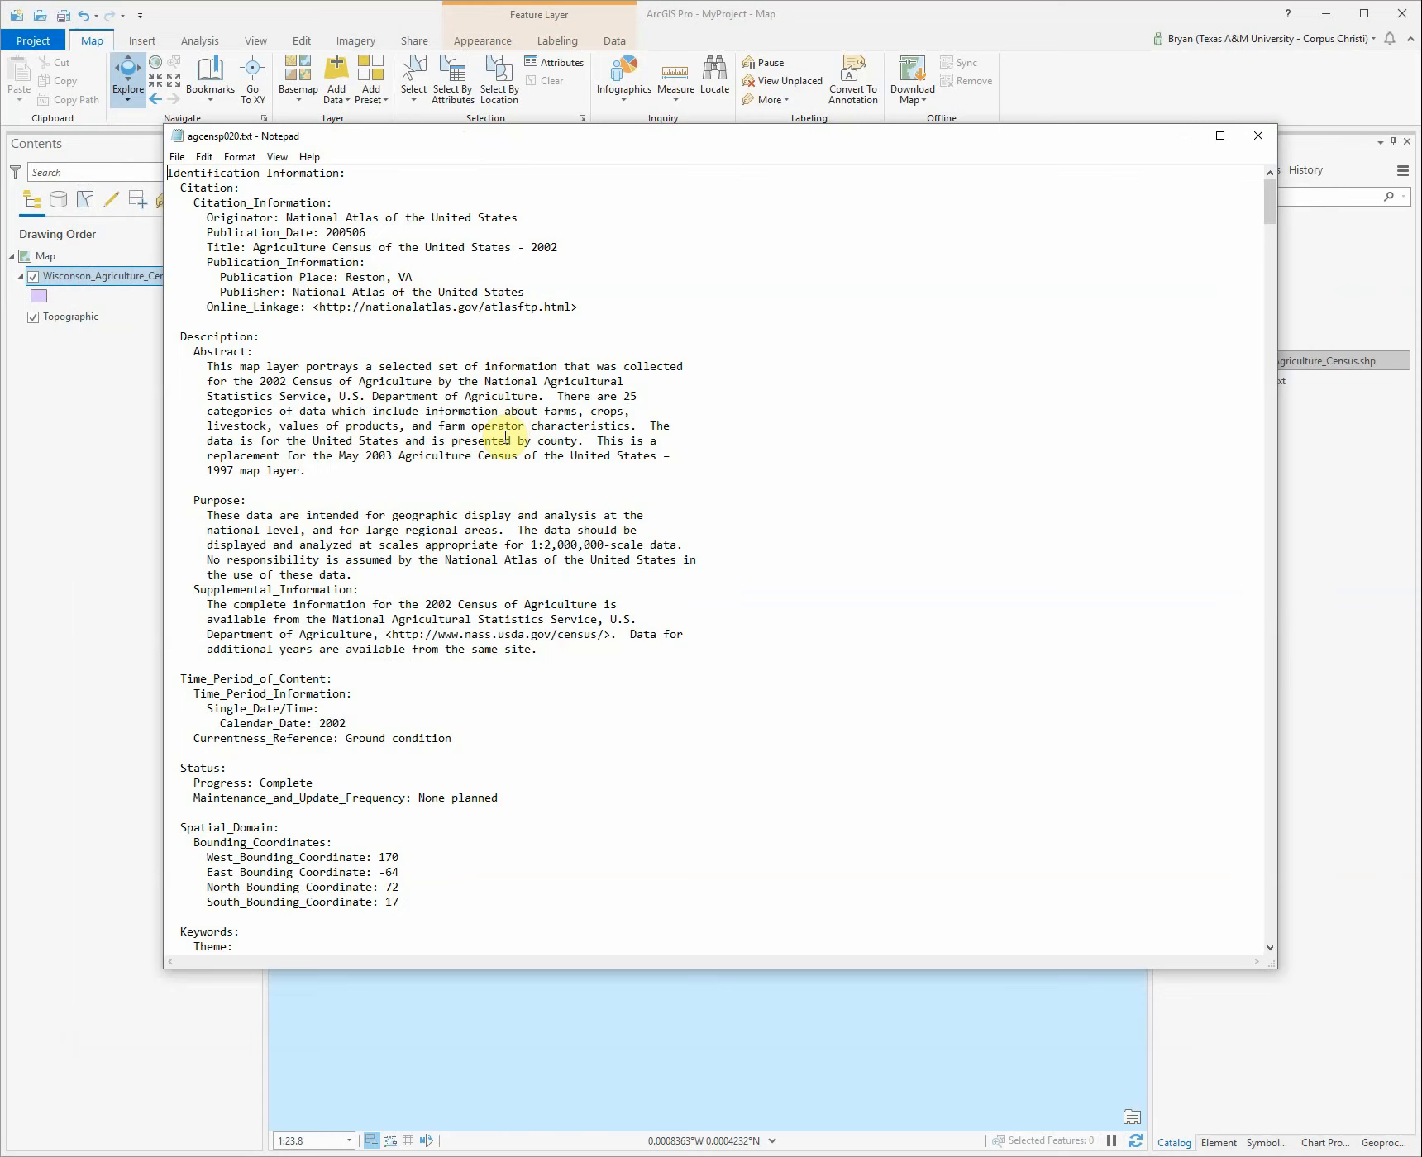
scroll(505, 438, "down", 8)
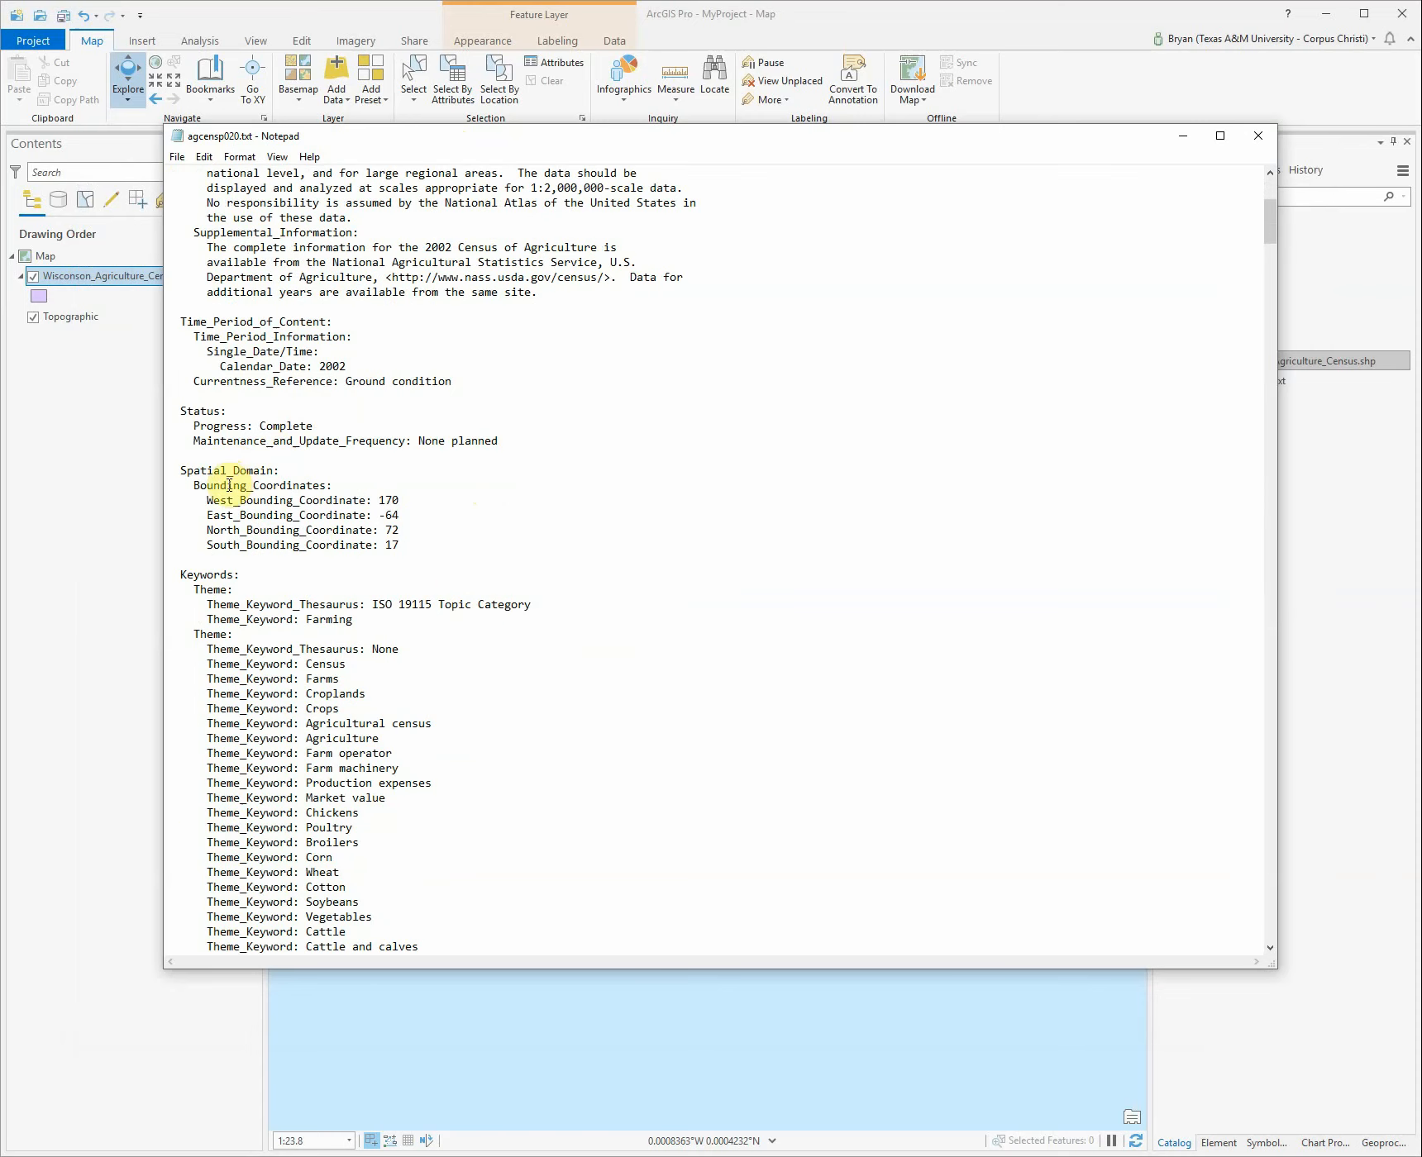
scroll(231, 493, "down", 9)
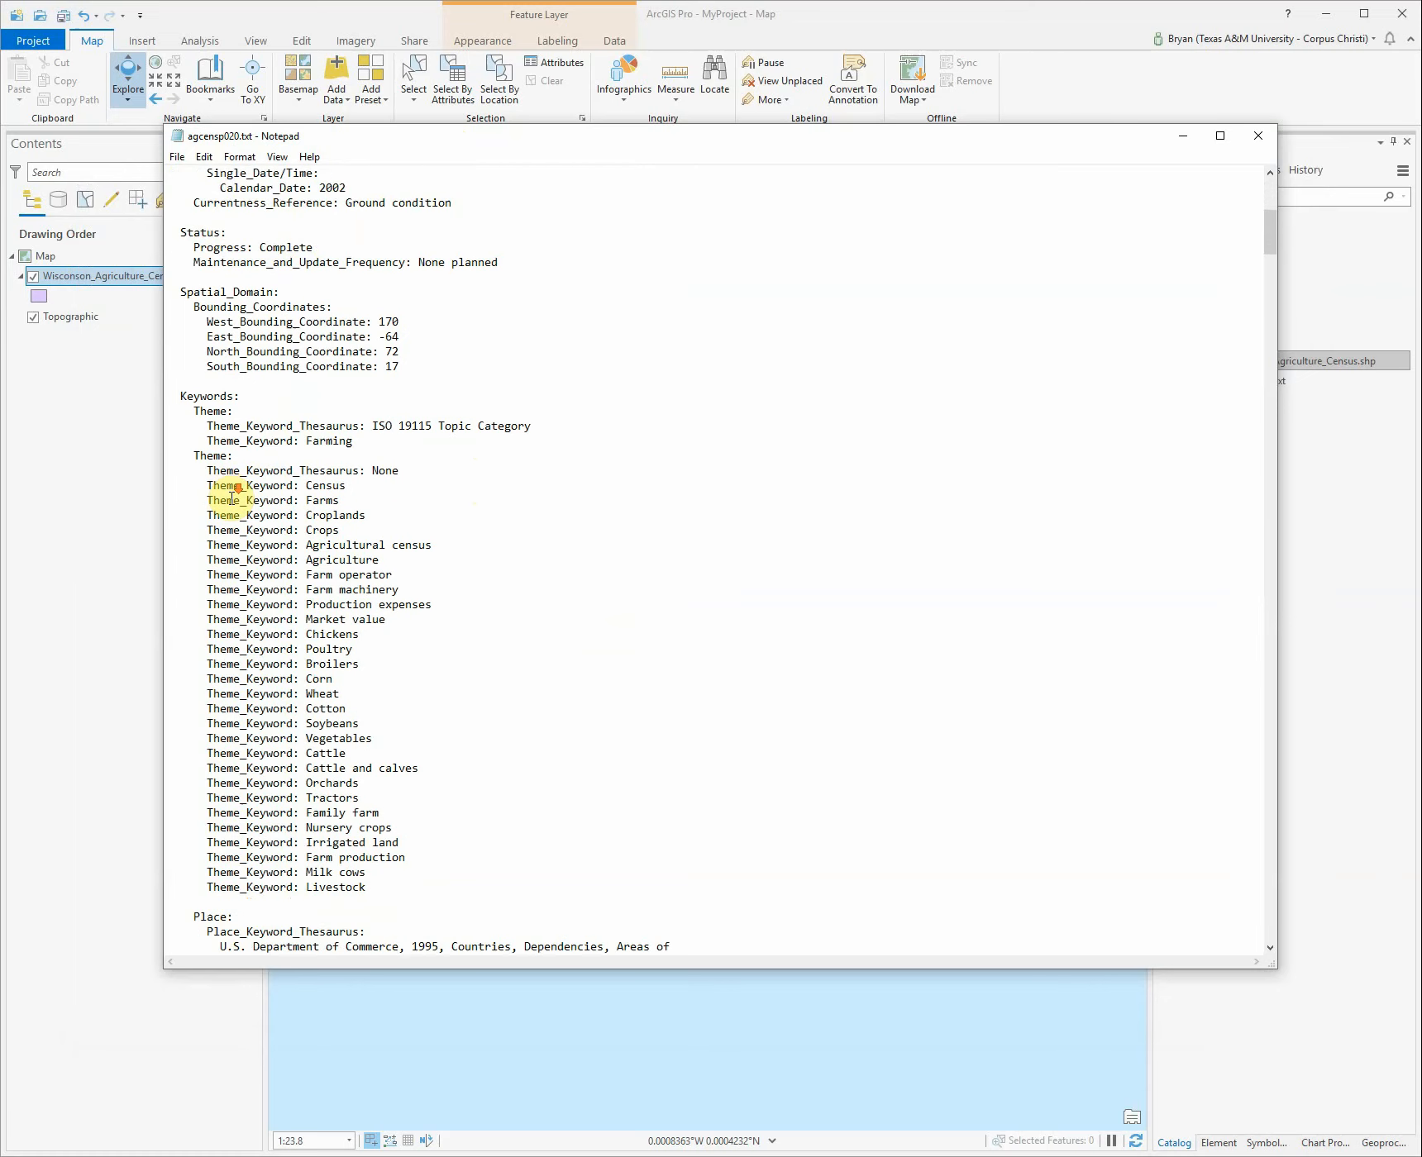
scroll(237, 501, "down", 10)
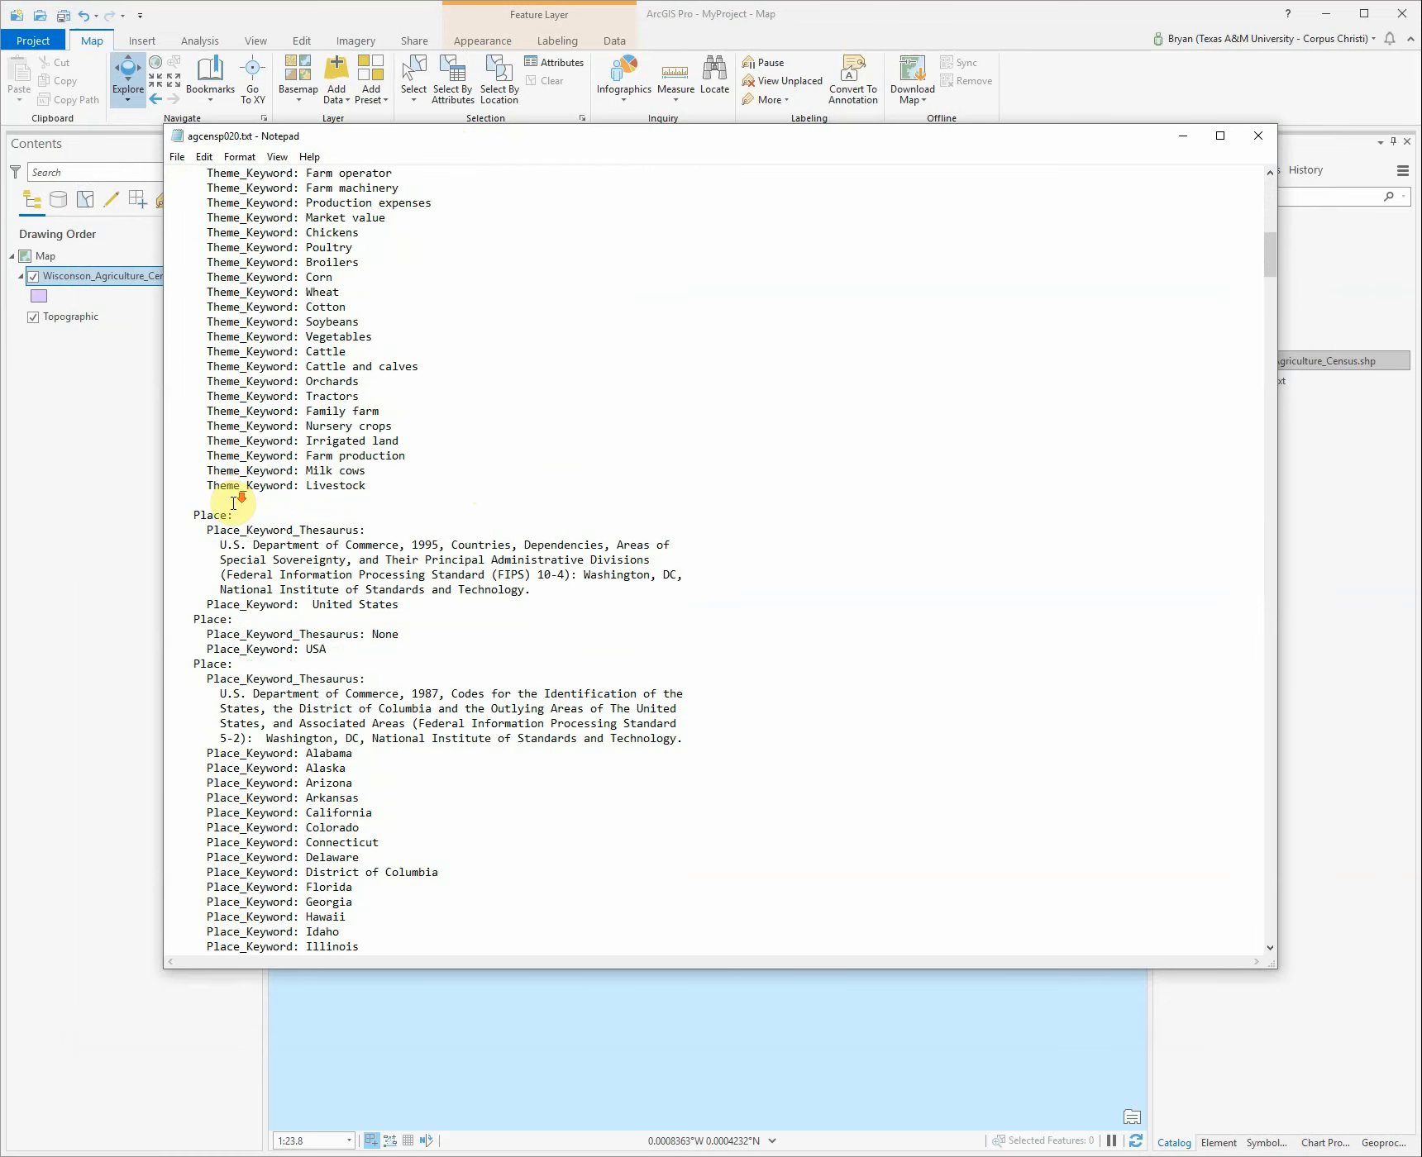
scroll(238, 500, "down", 20)
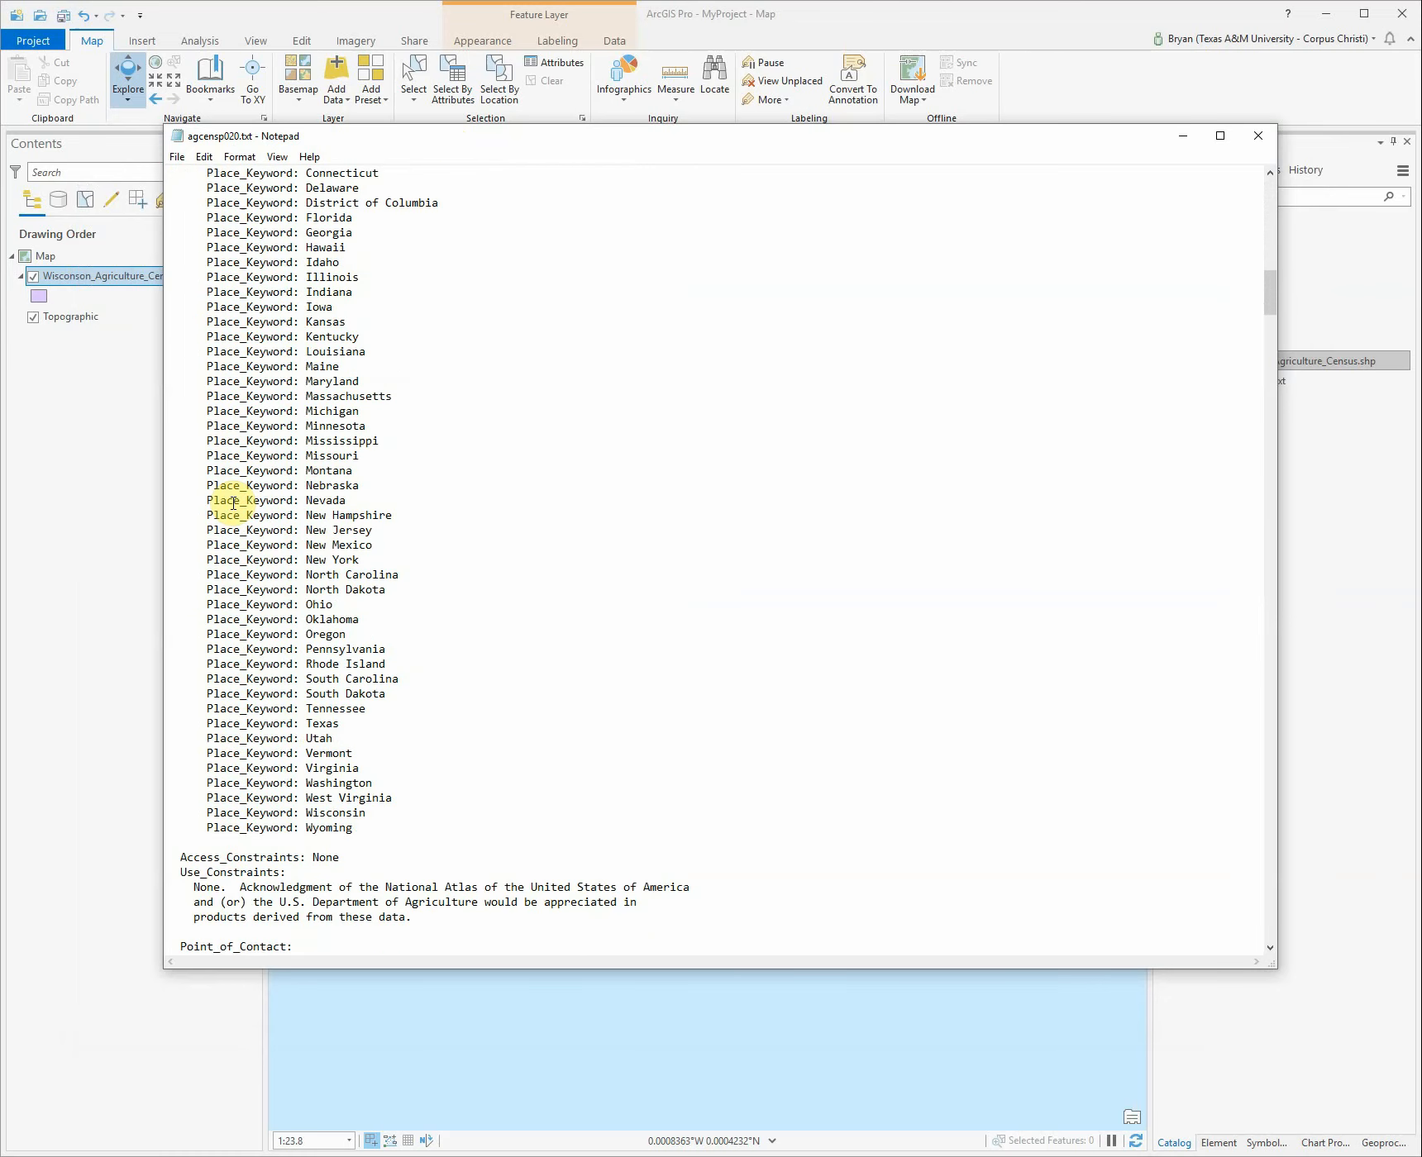
scroll(235, 504, "down", 10)
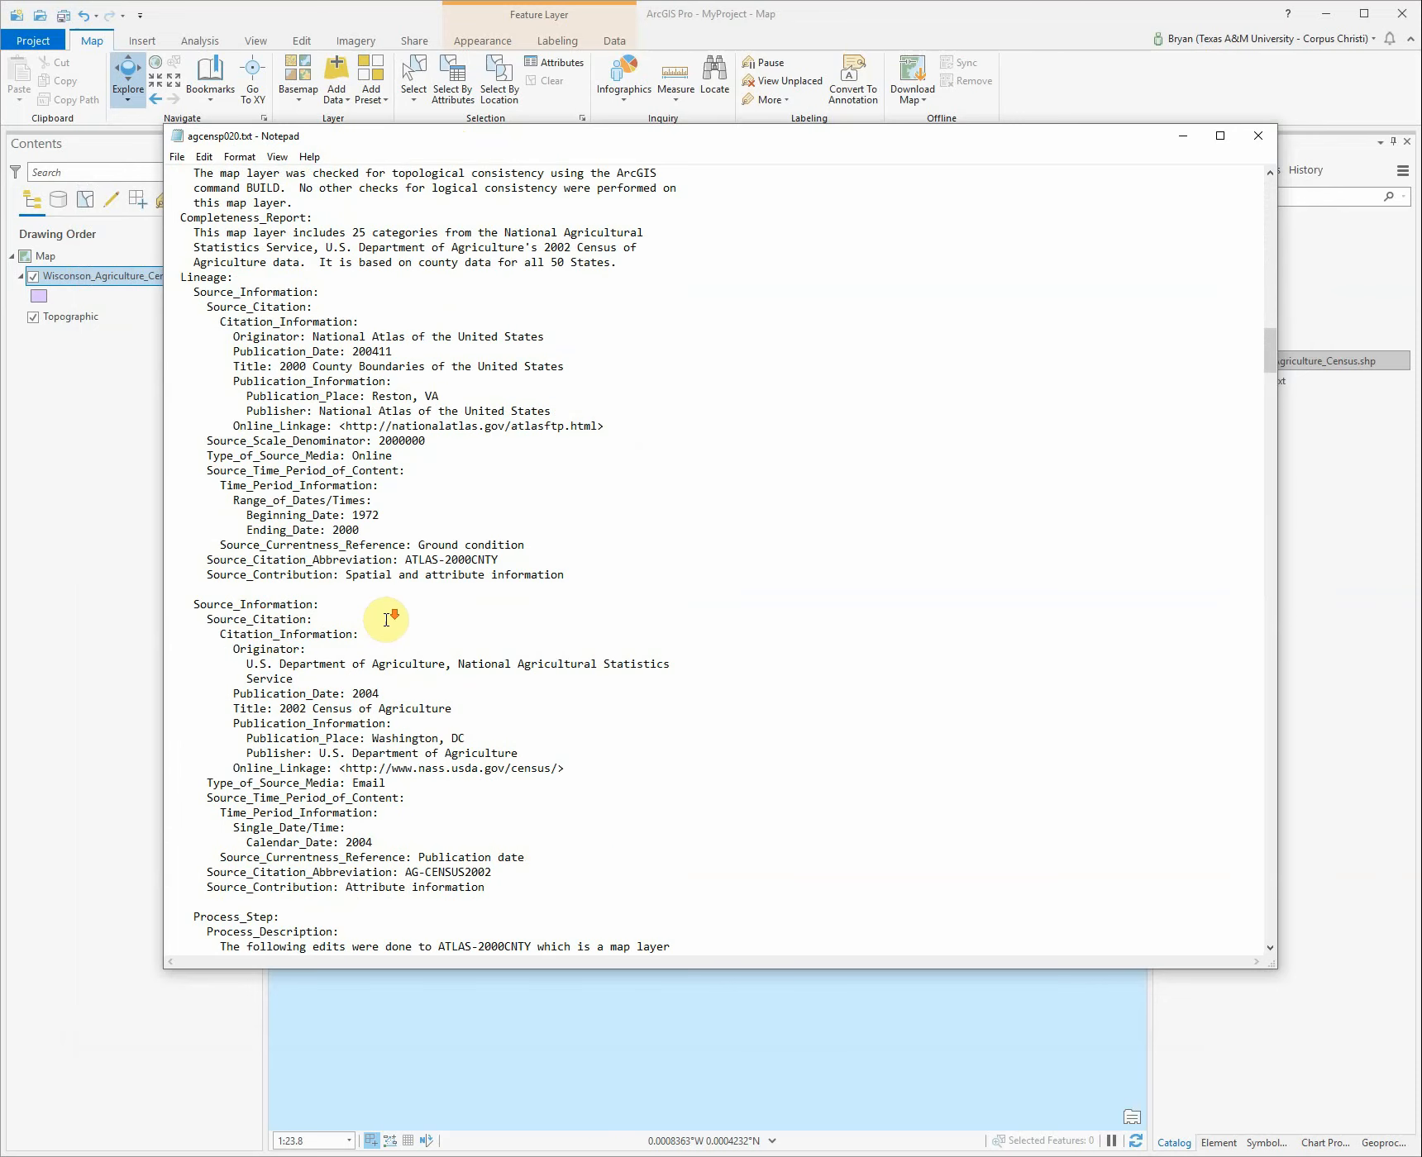
scroll(386, 620, "down", 20)
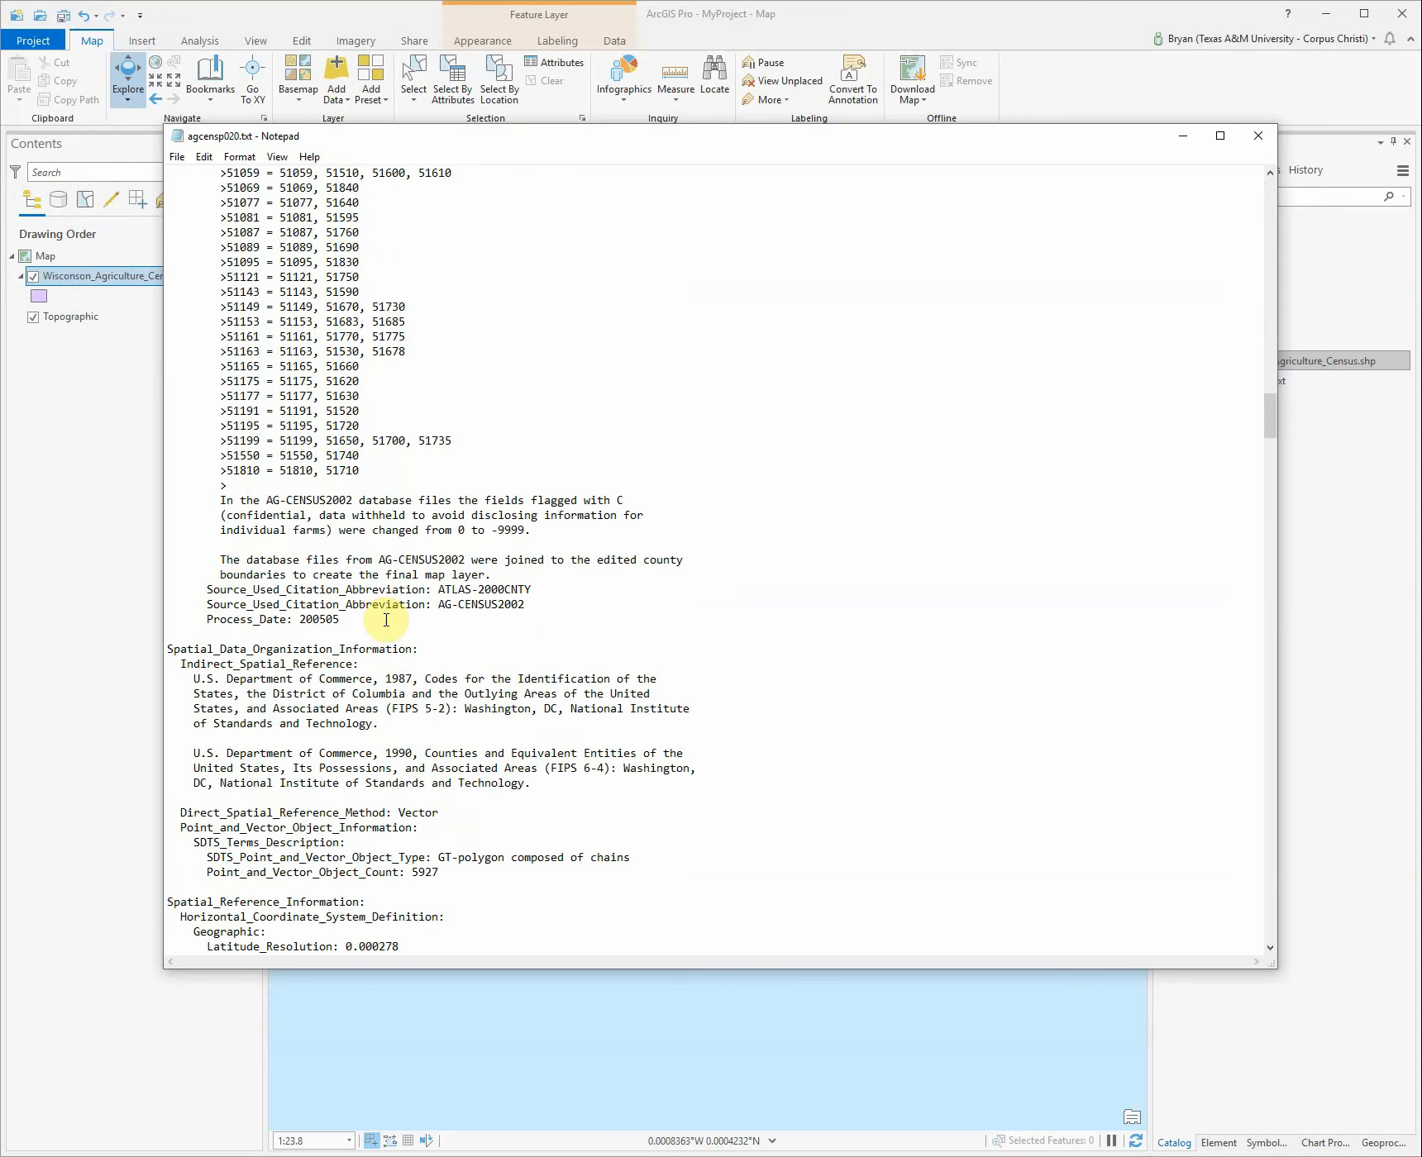
scroll(386, 619, "down", 5)
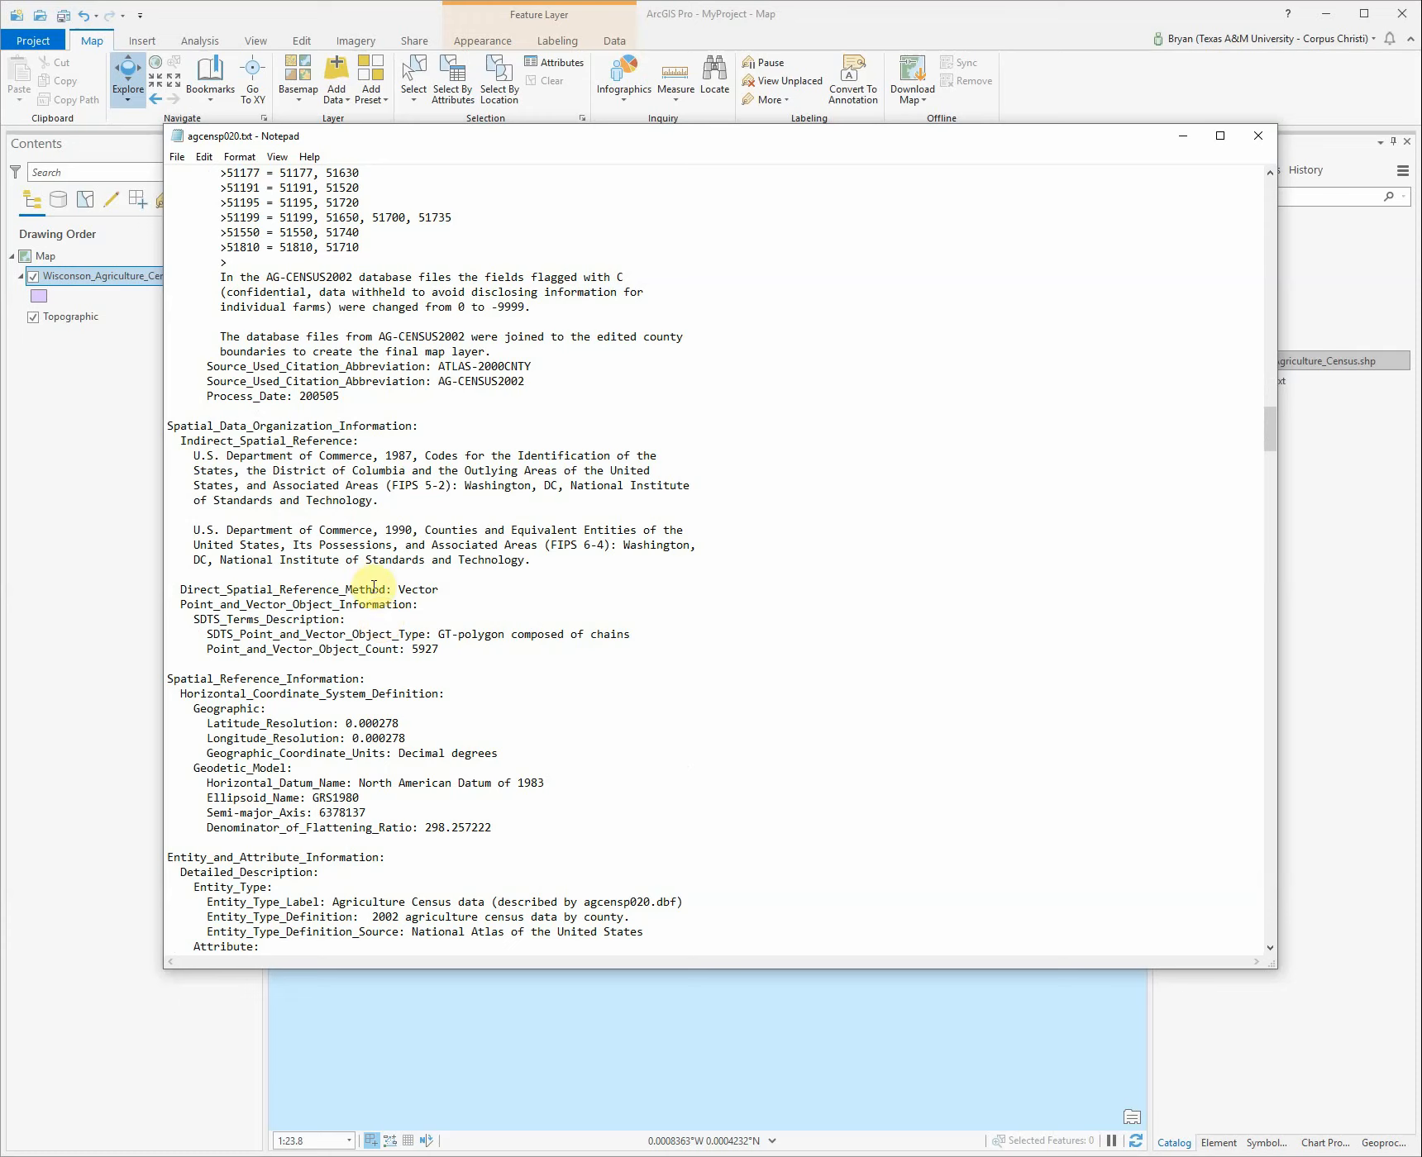
scroll(343, 569, "down", 5)
scroll(344, 568, "down", 2)
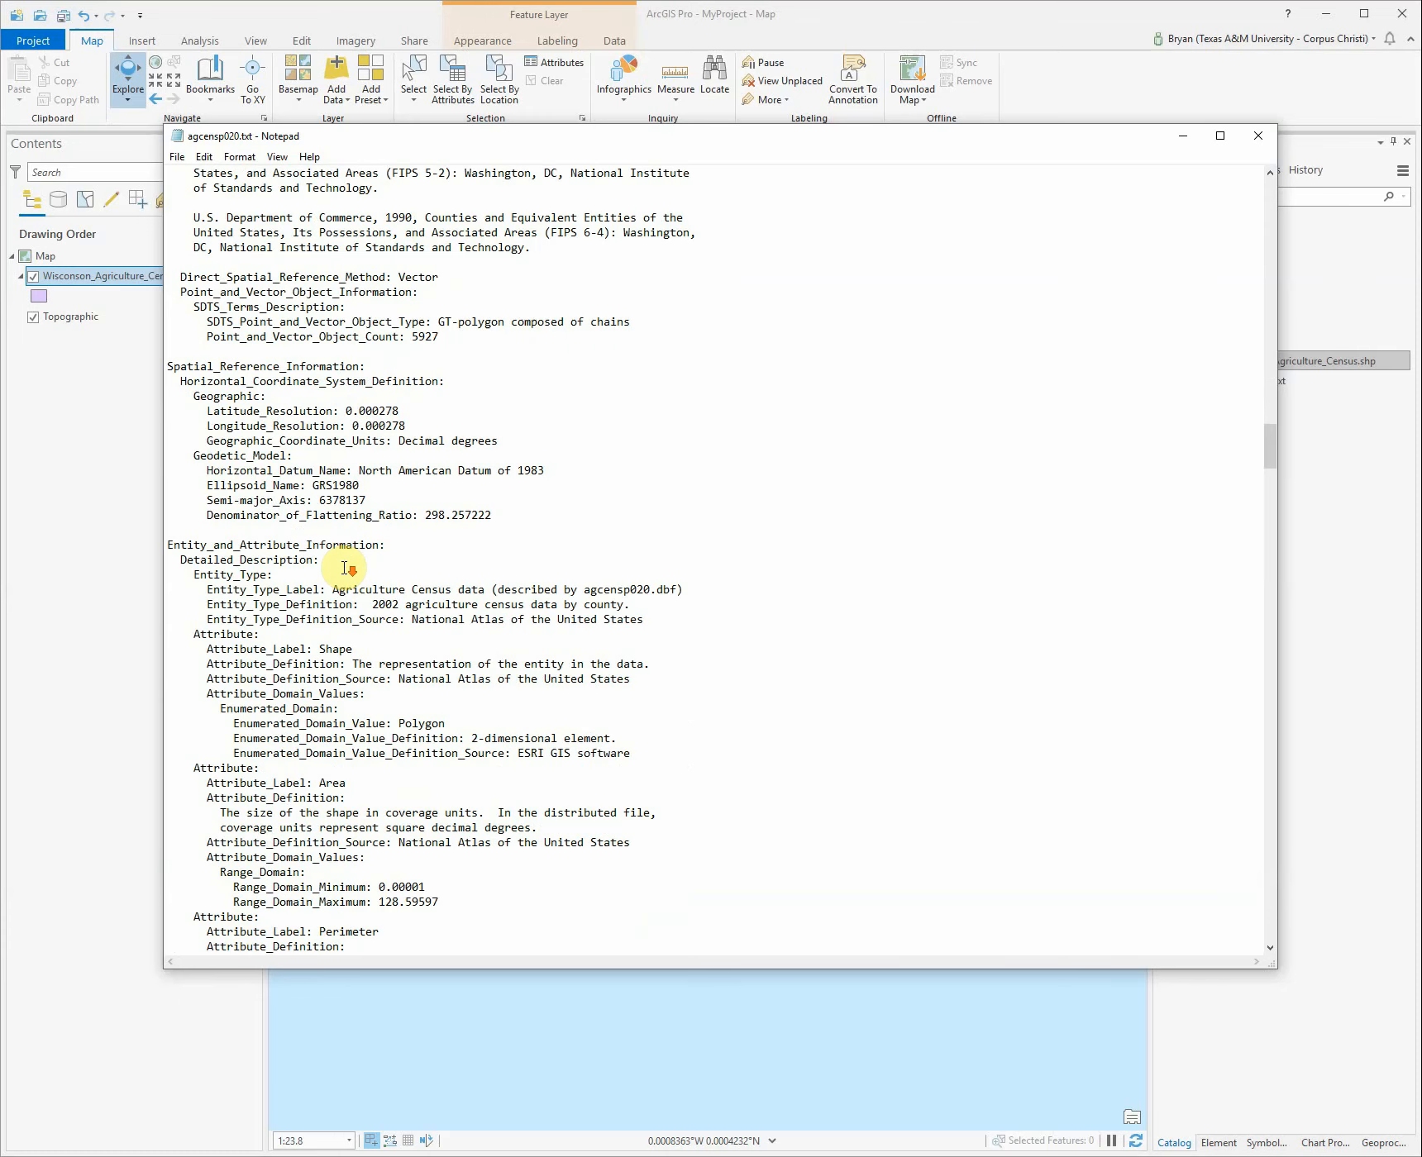
scroll(344, 569, "up", 20)
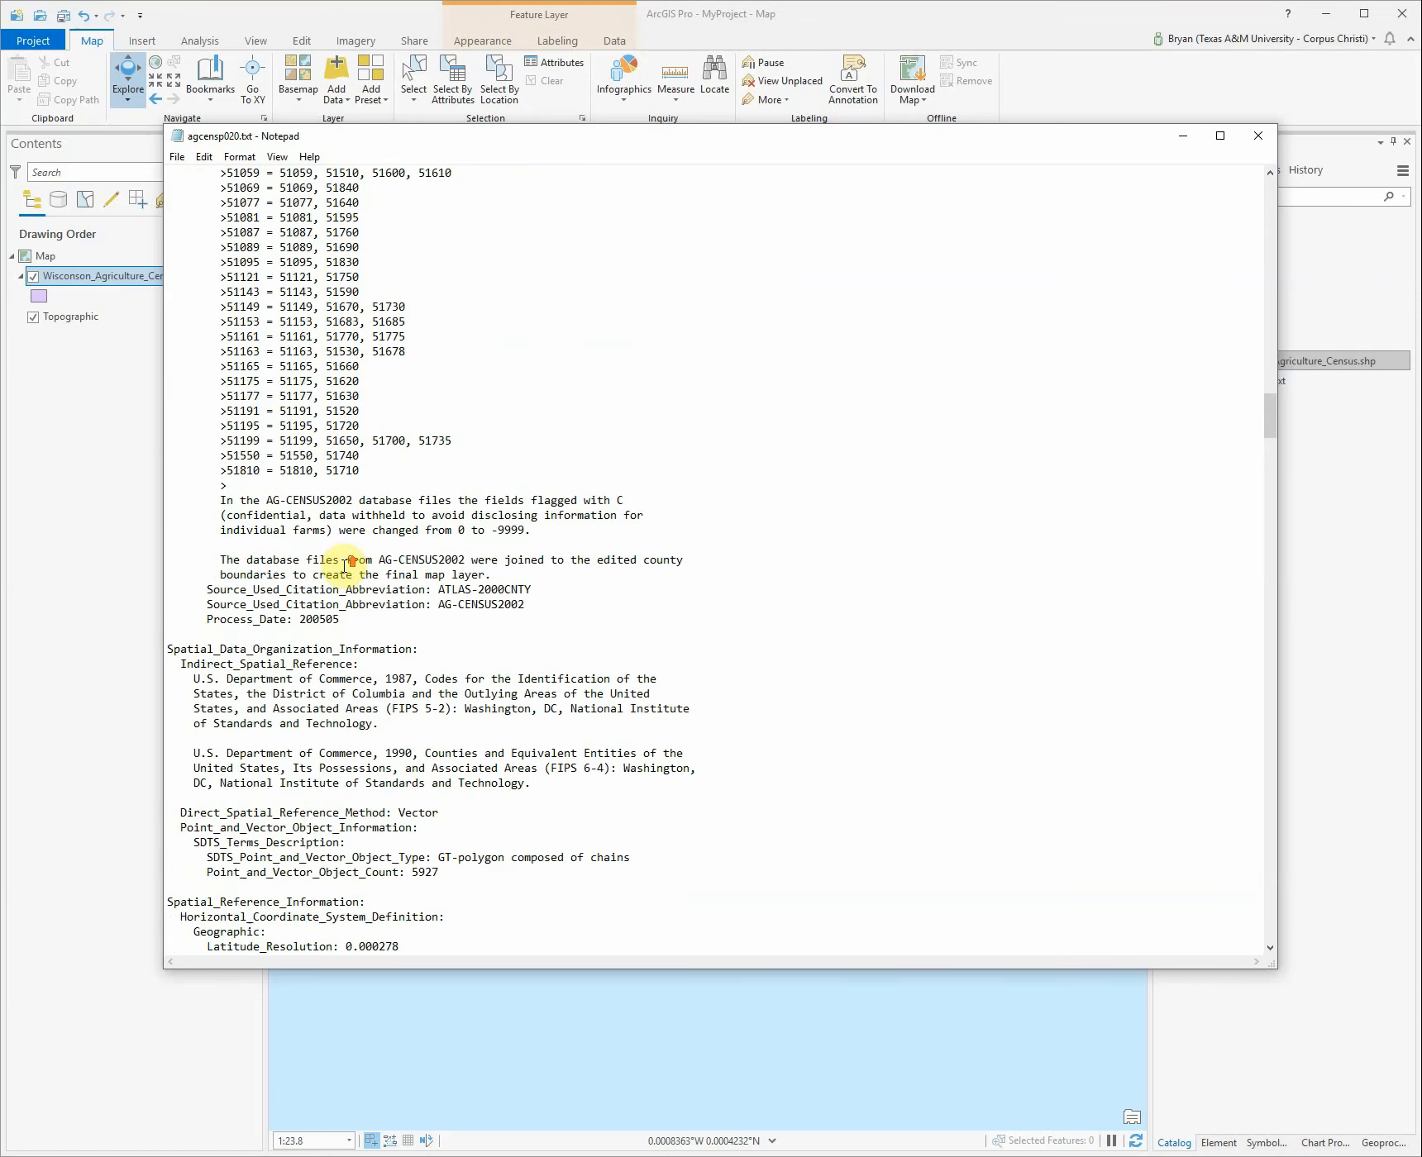
scroll(346, 567, "up", 6)
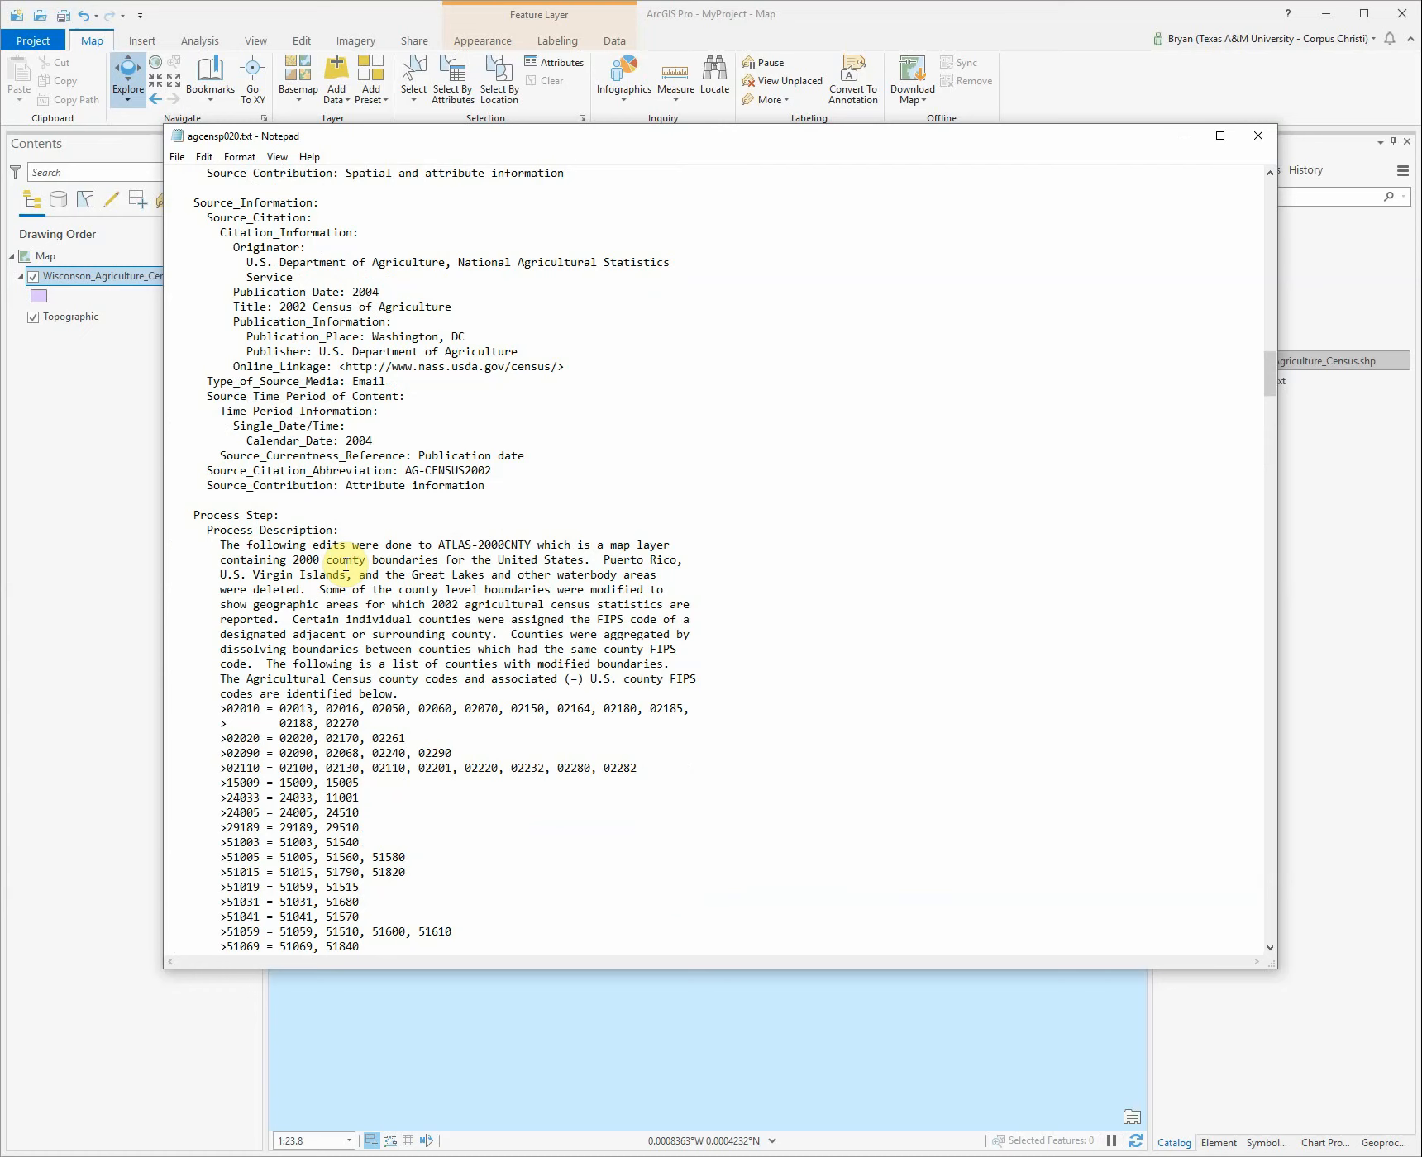
scroll(345, 567, "up", 4)
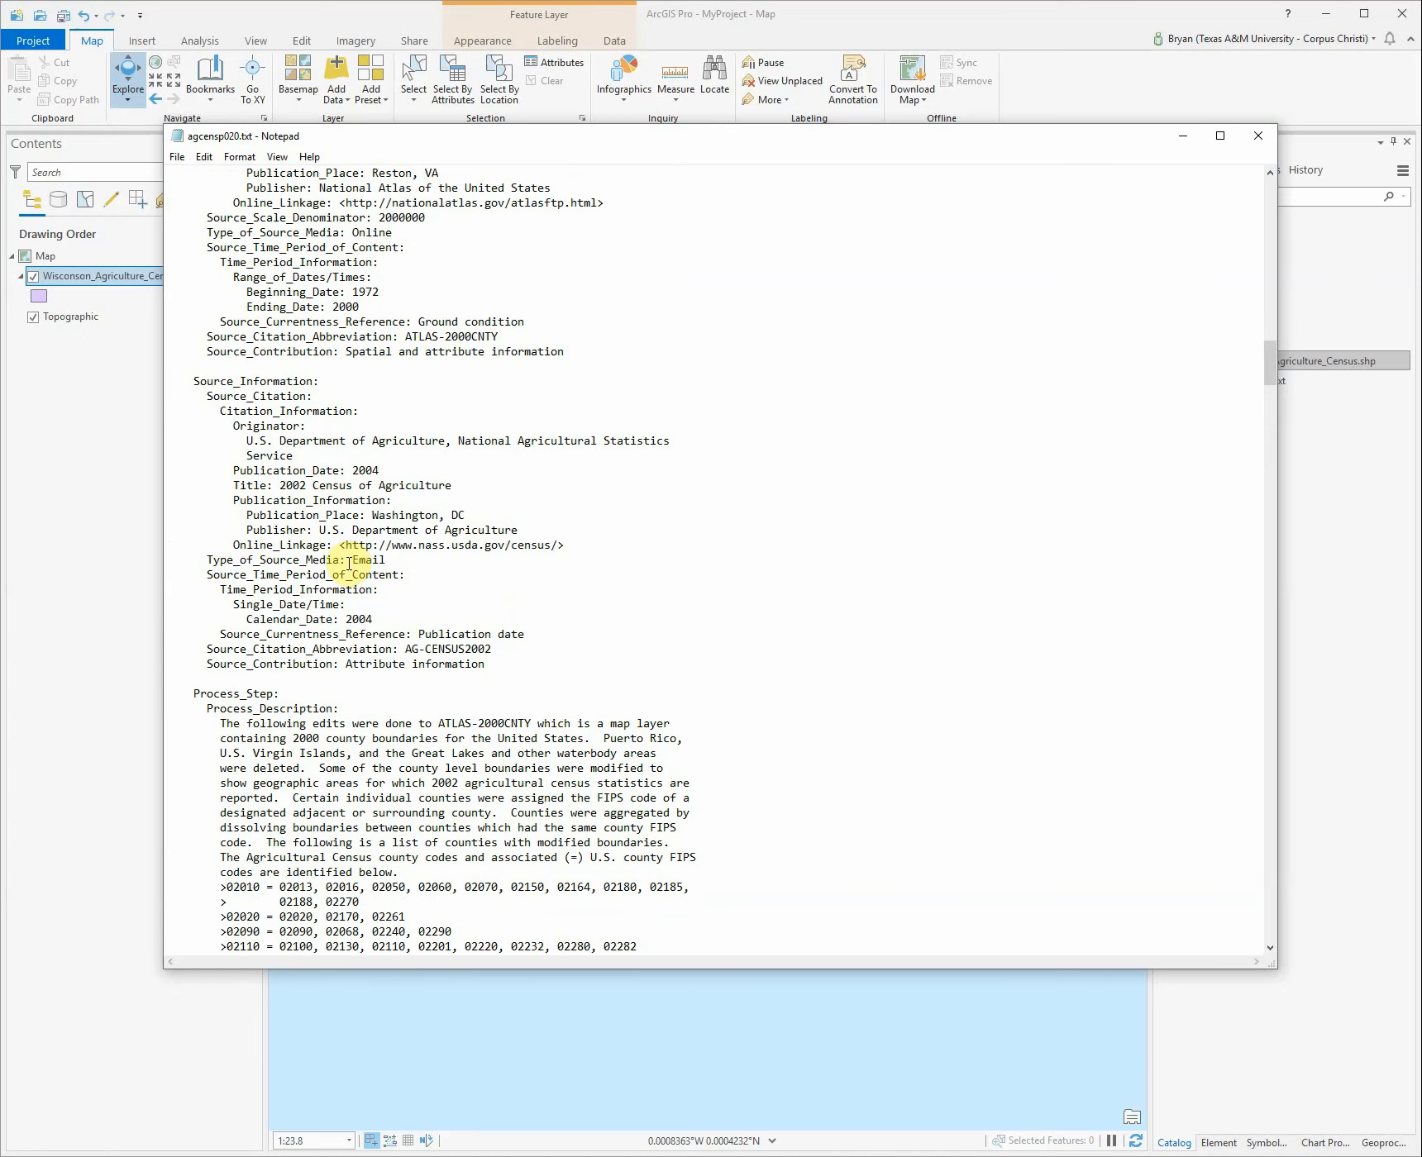
- Search the metadata text for "spatial" and step through the matches
key("ctrl+f")
type("spatial")
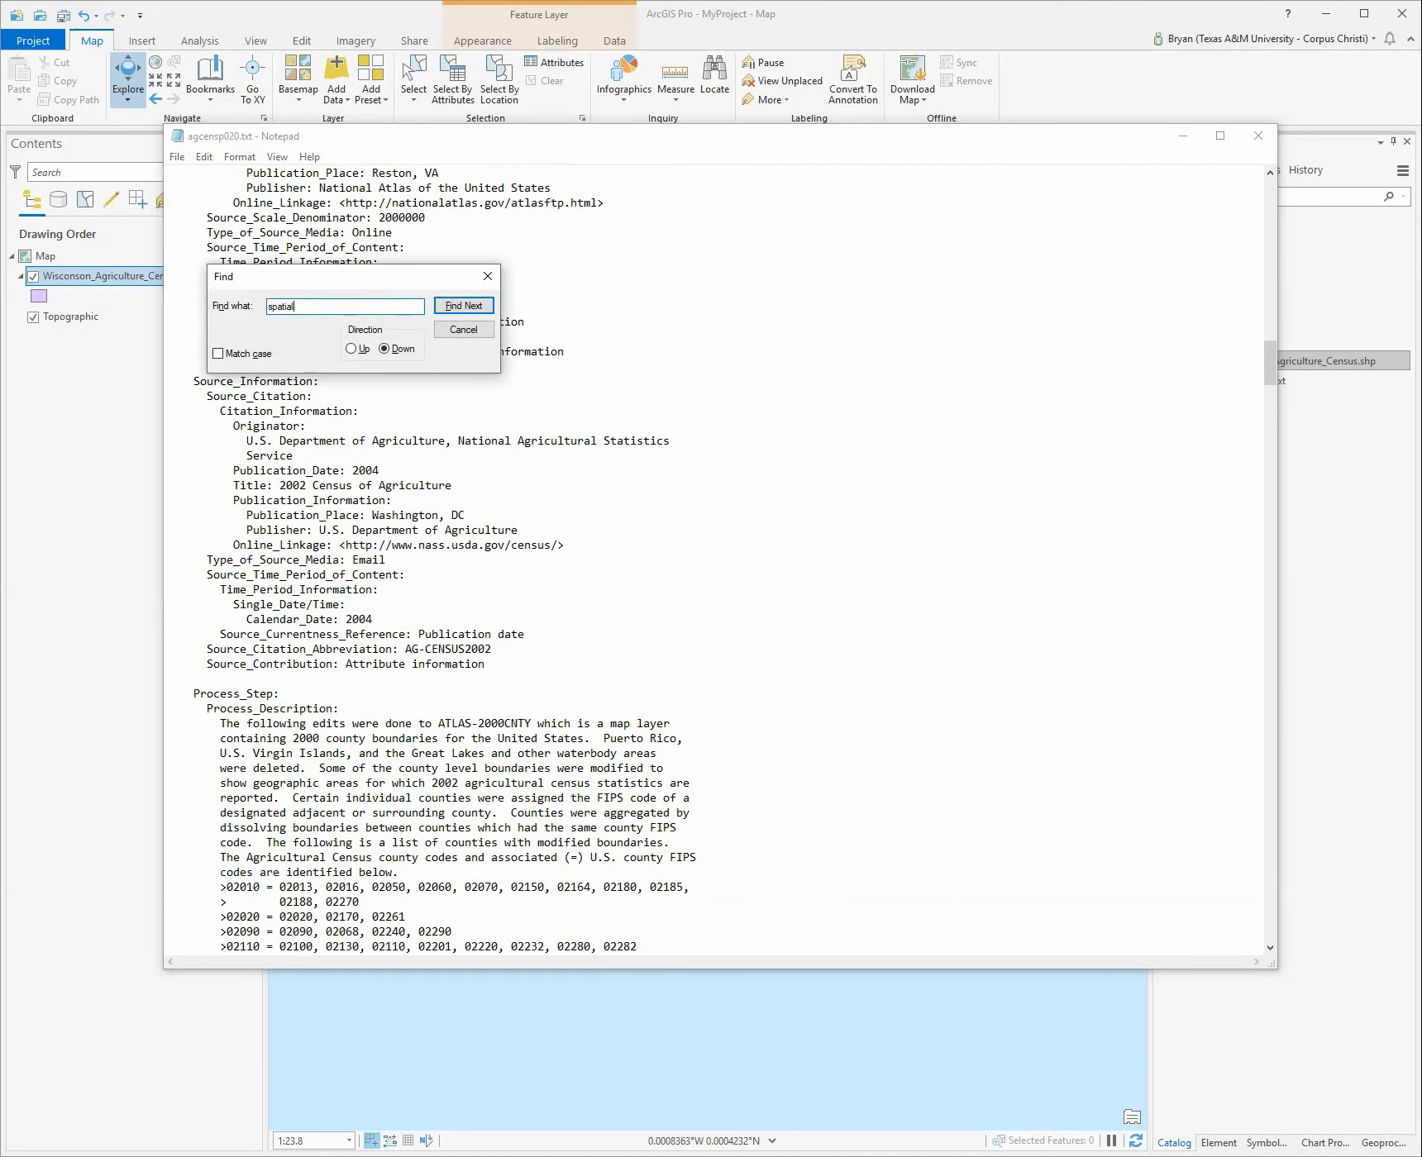
key("Return")
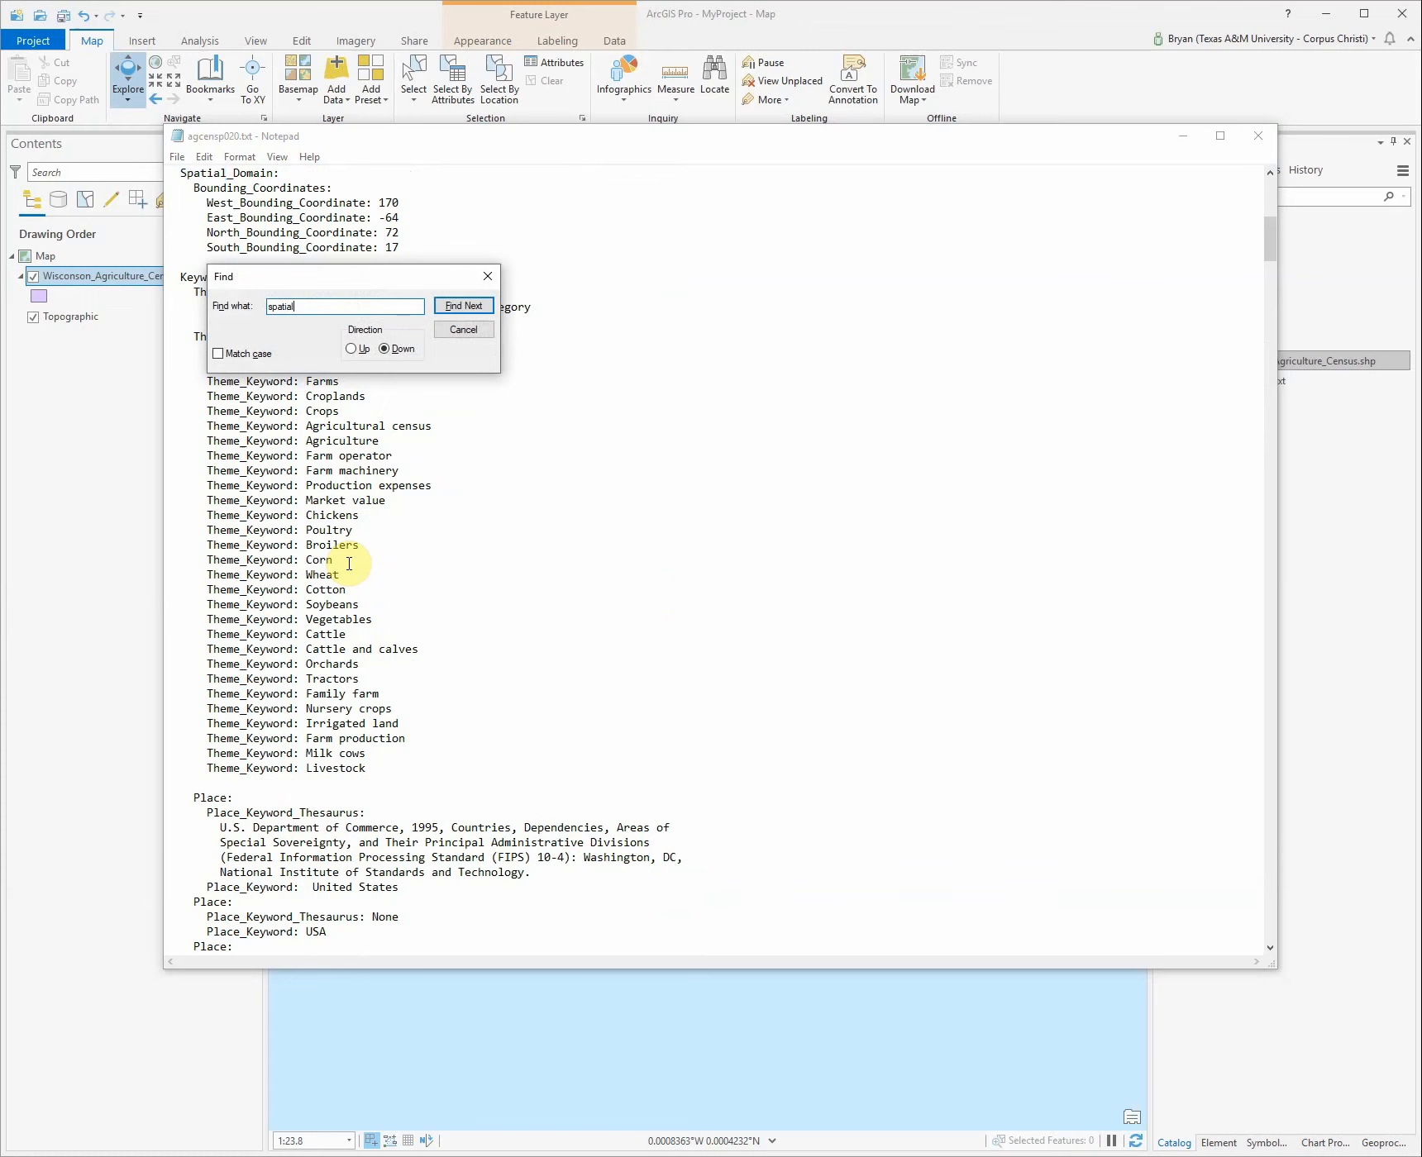
key("Return")
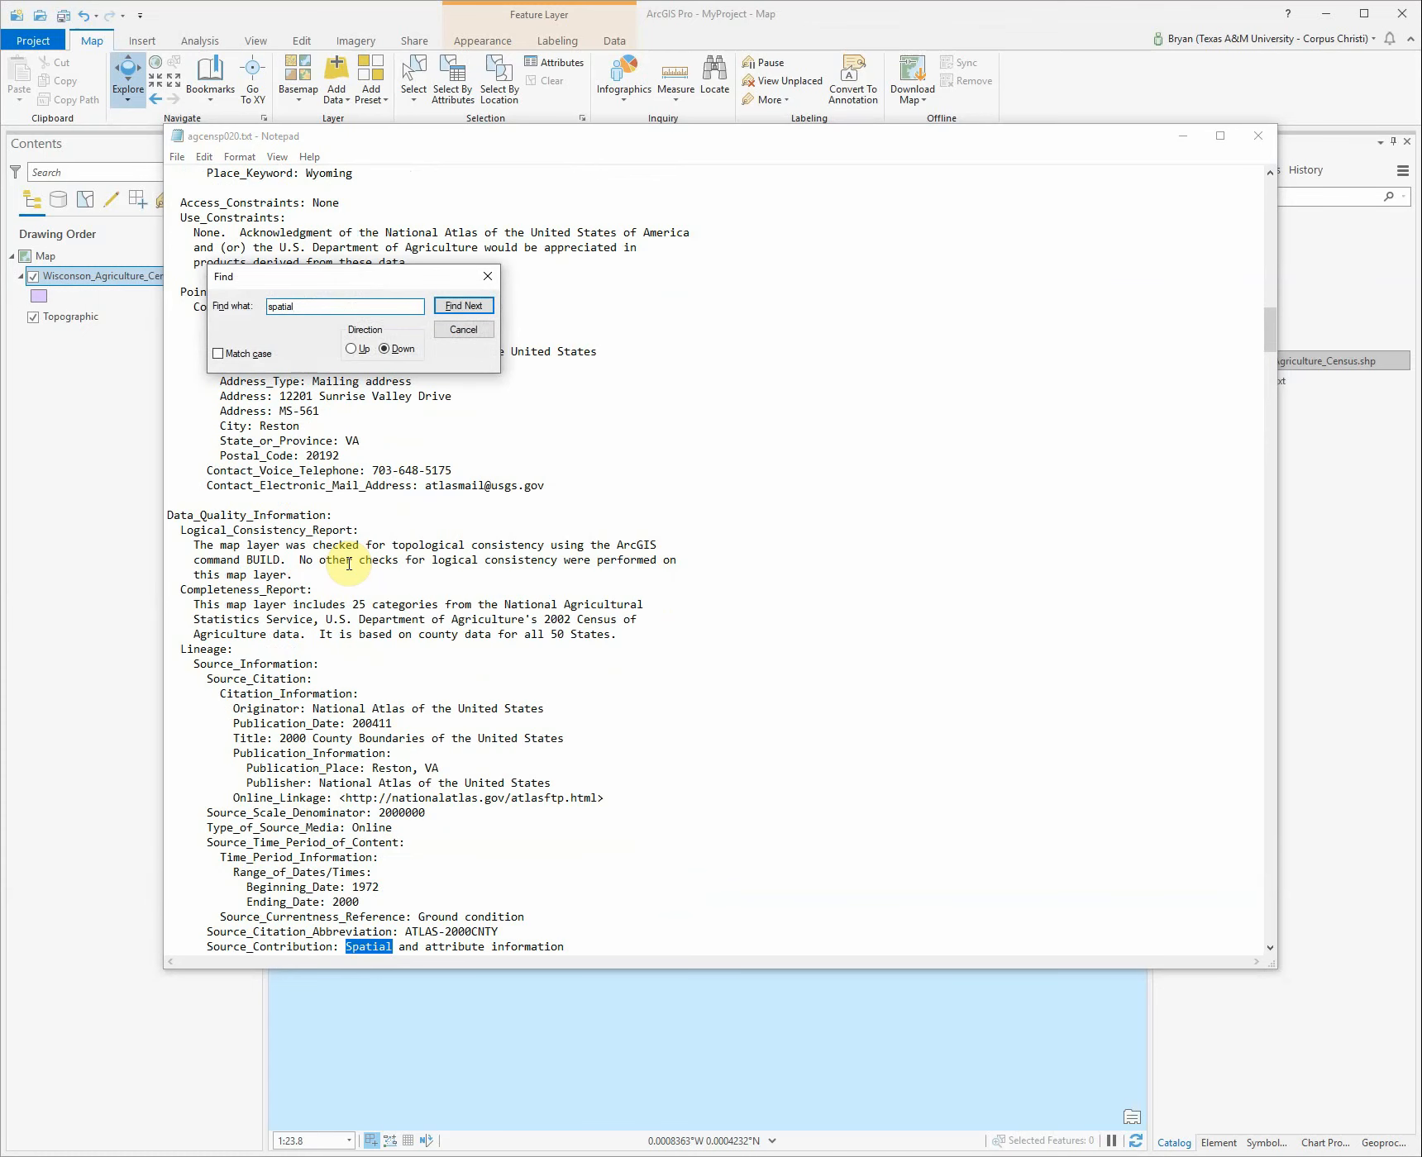
key("Return")
key("Return")
key("Return")
key("Return")
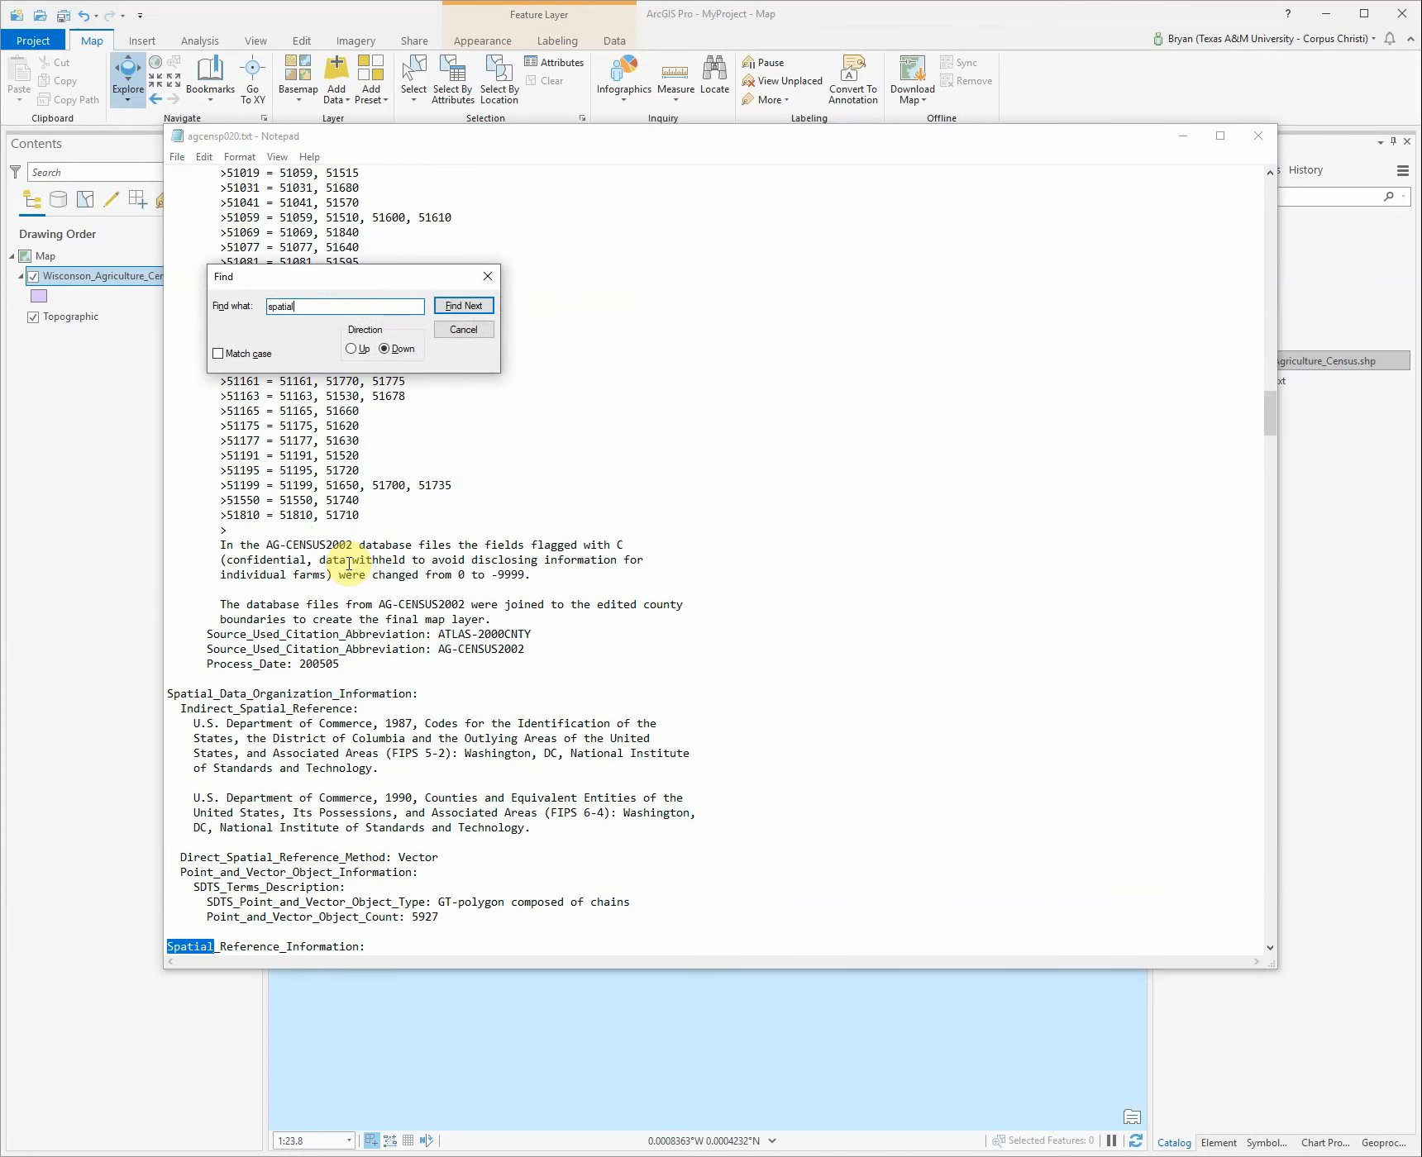
key("Return")
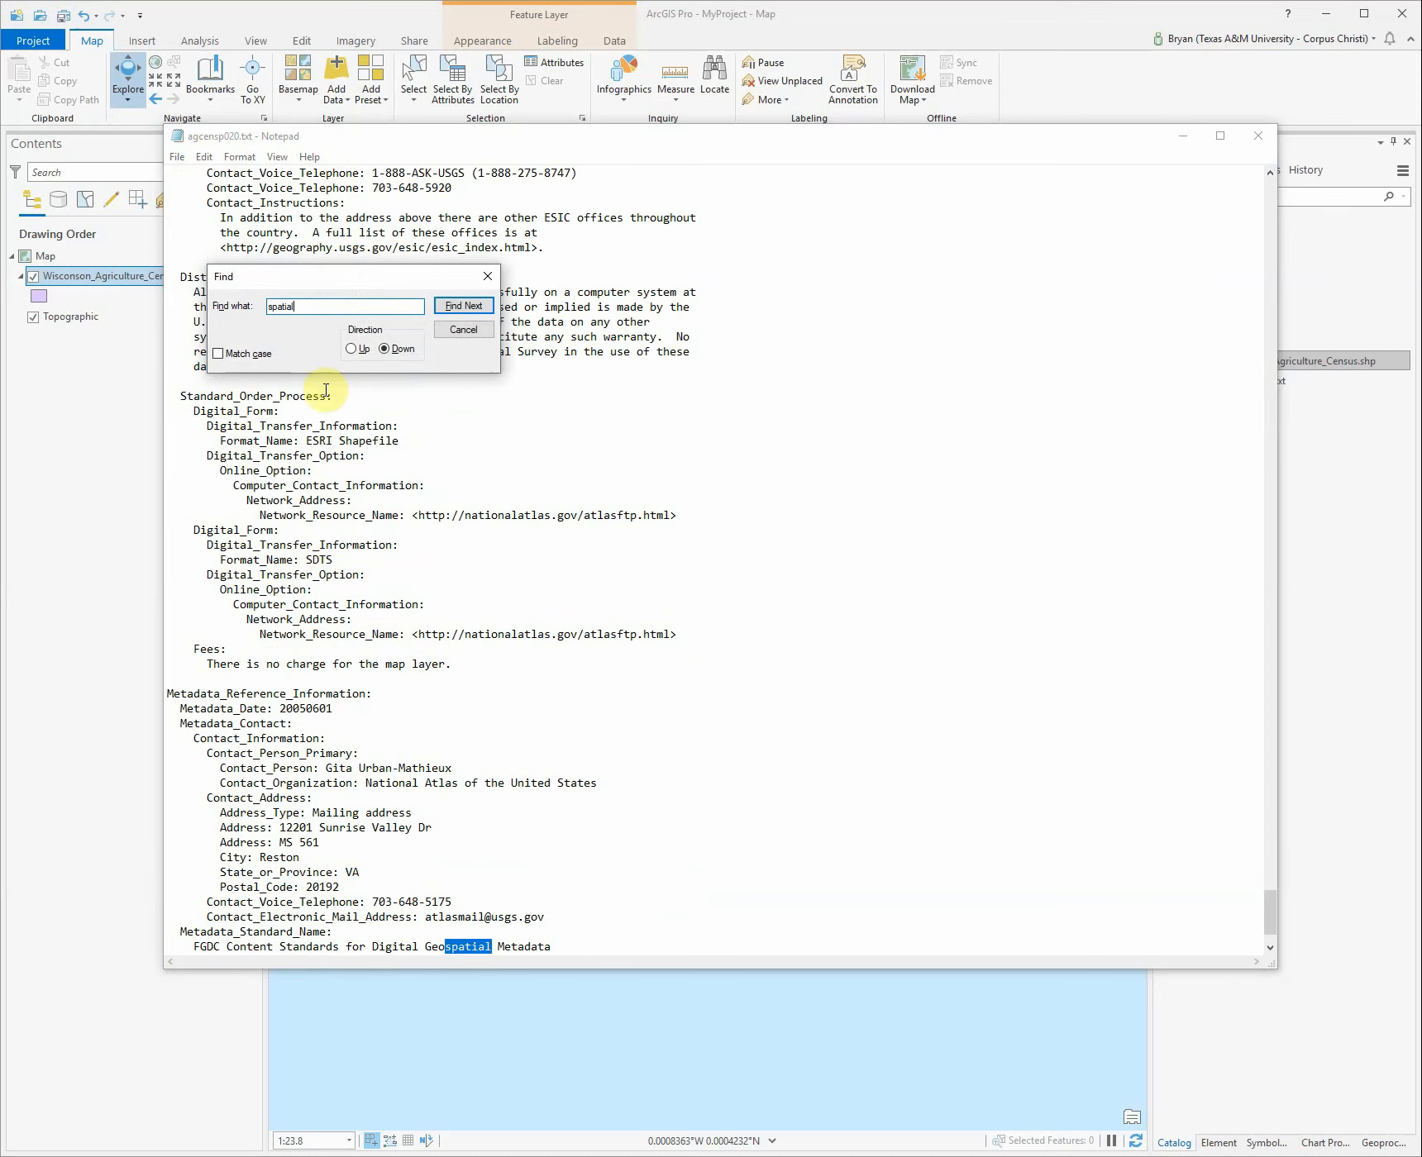
- Search upward through the metadata for "spatial" to reach the Spatial_Reference_Information section, and close the search
left_click(354, 349)
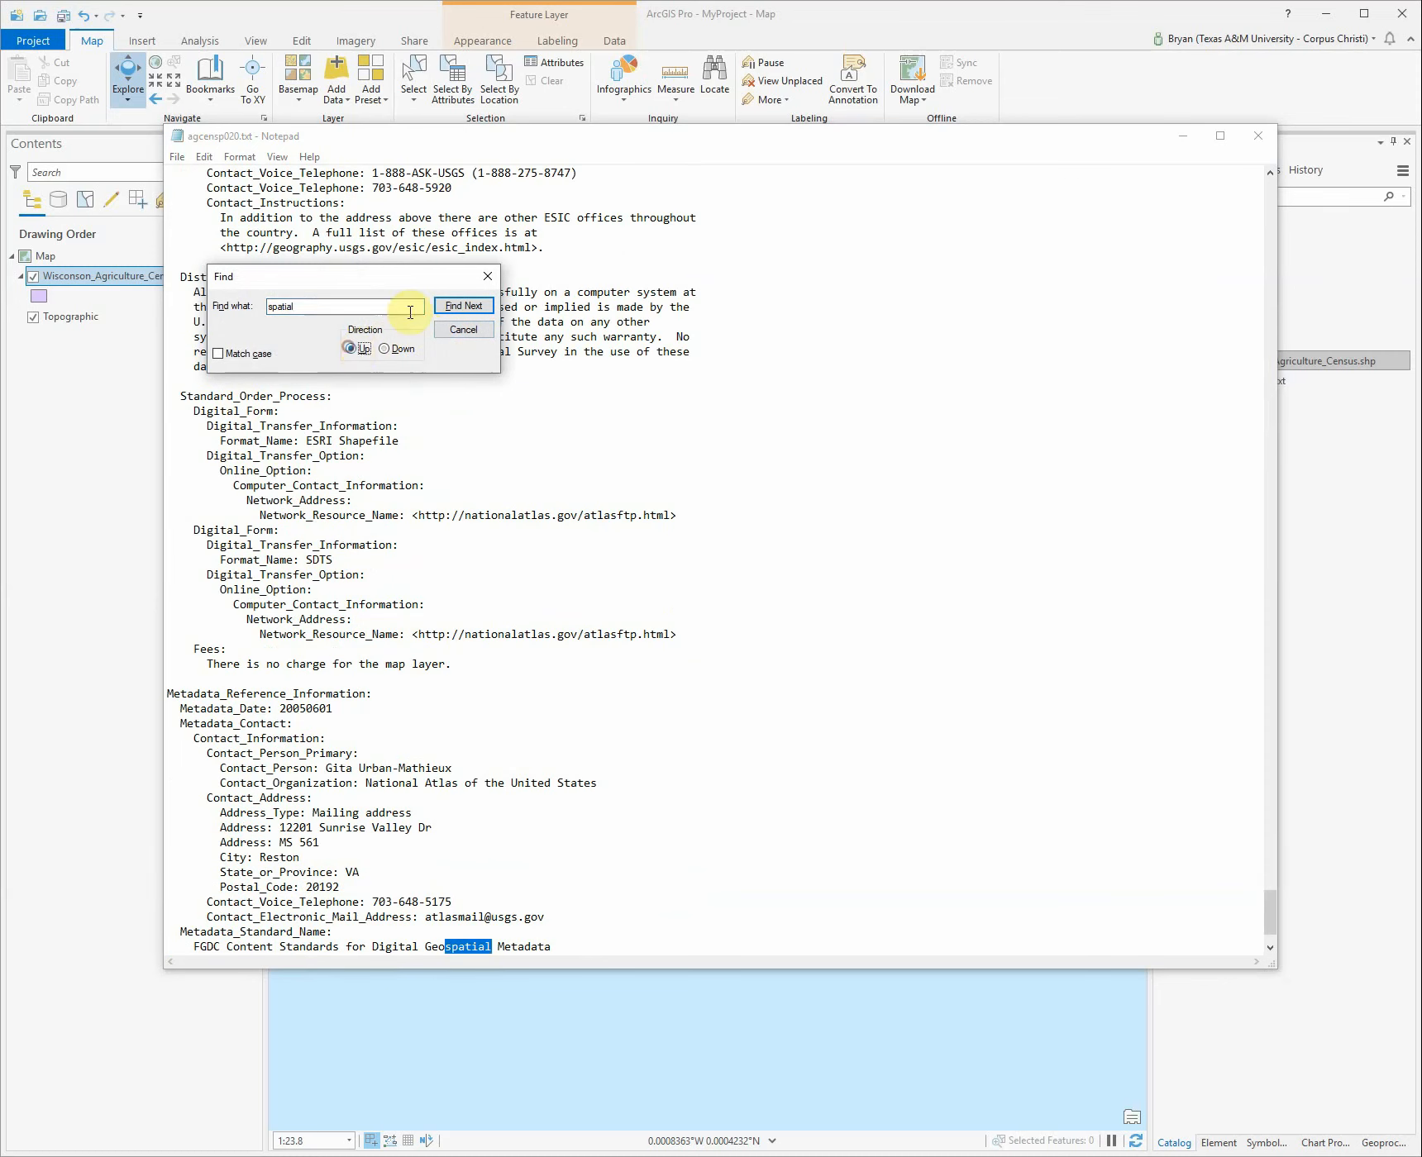
left_click(459, 306)
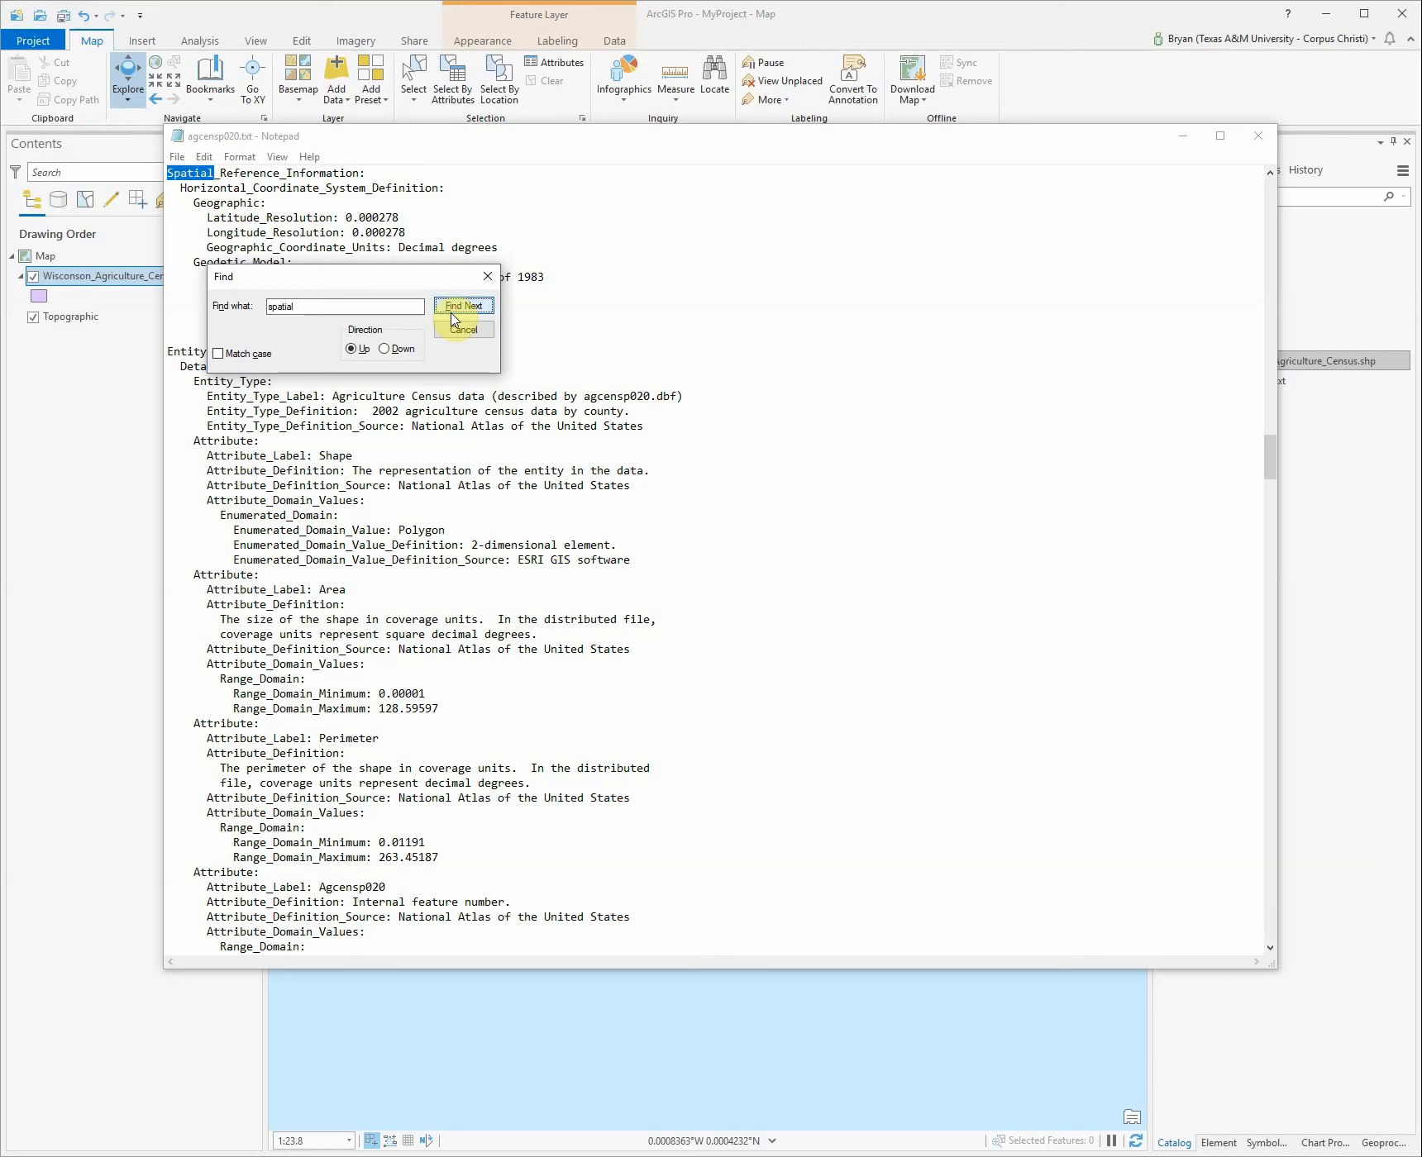
left_click(486, 277)
scroll(413, 364, "up", 2)
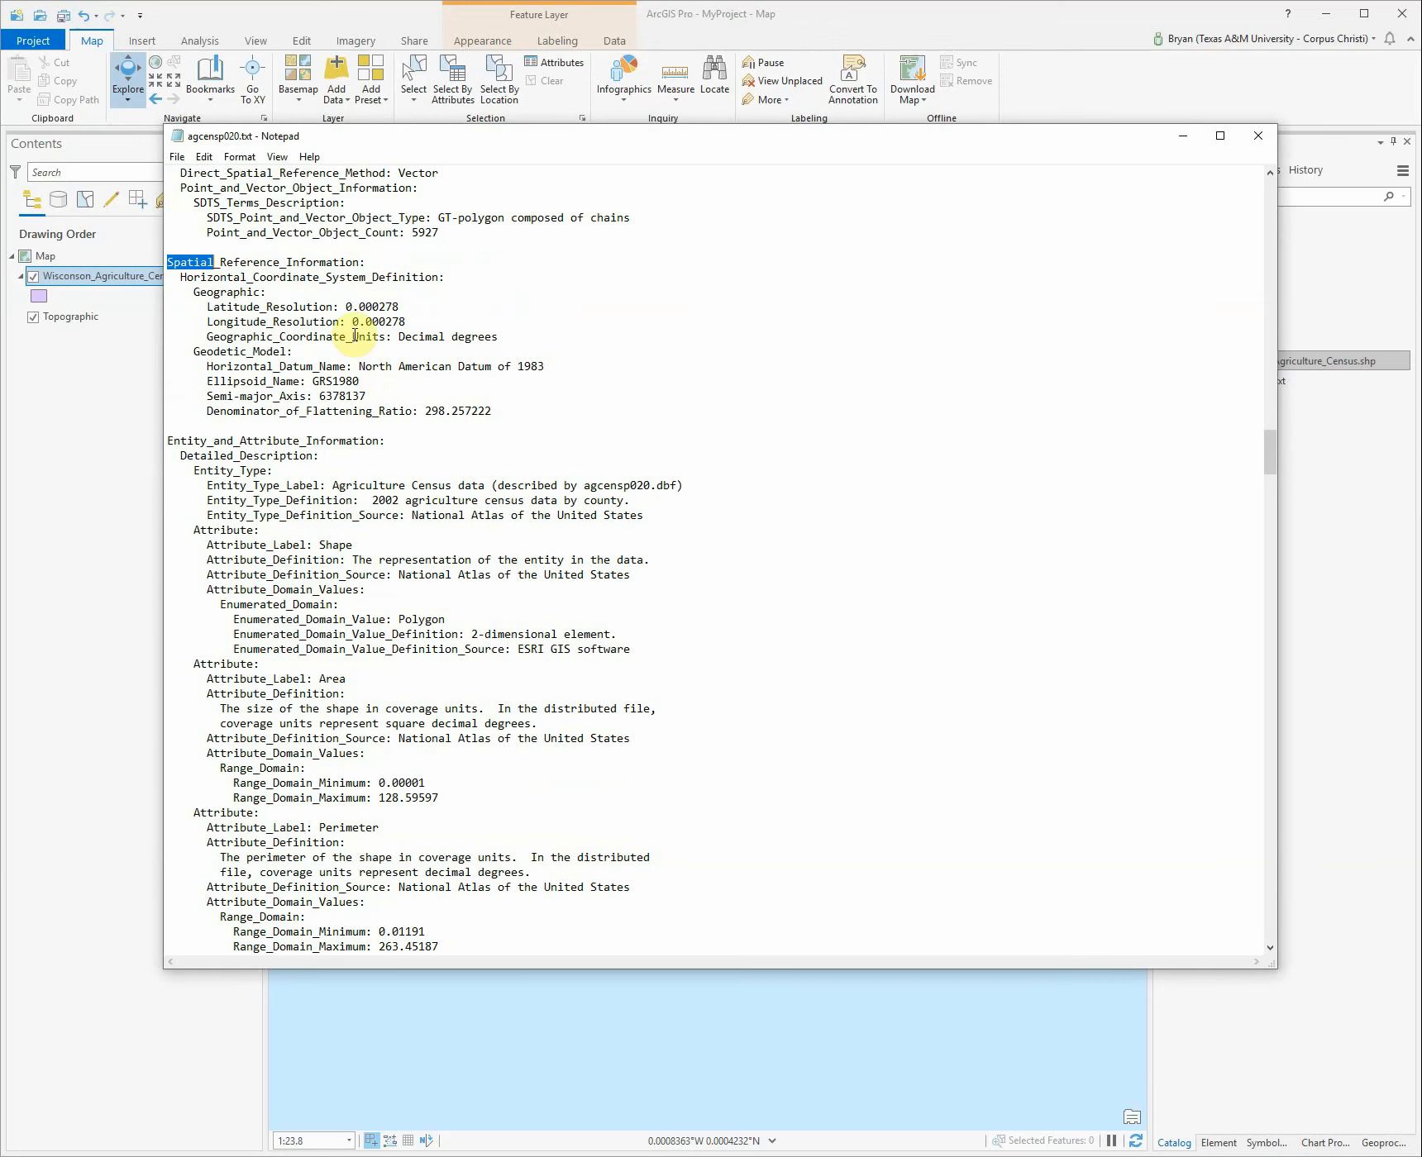
- Highlight the Geographic heading and the horizontal datum name in the Spatial_Reference_Information section
left_click(193, 351)
left_click_drag(192, 291, 285, 294)
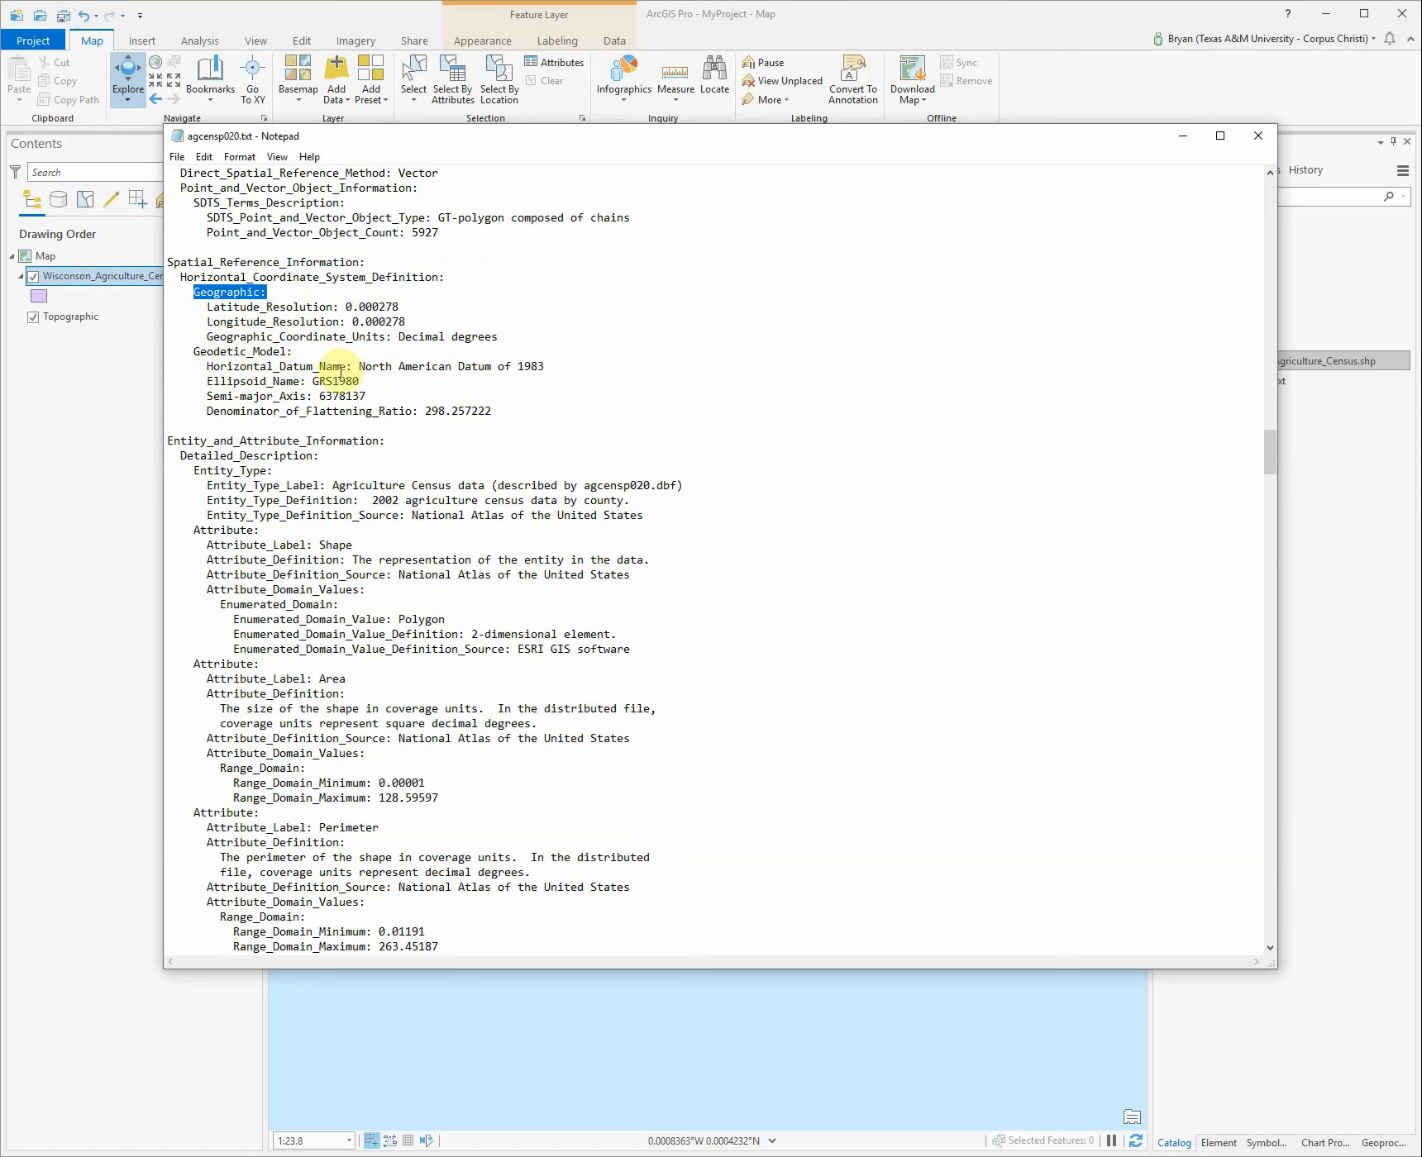
left_click_drag(360, 366, 556, 362)
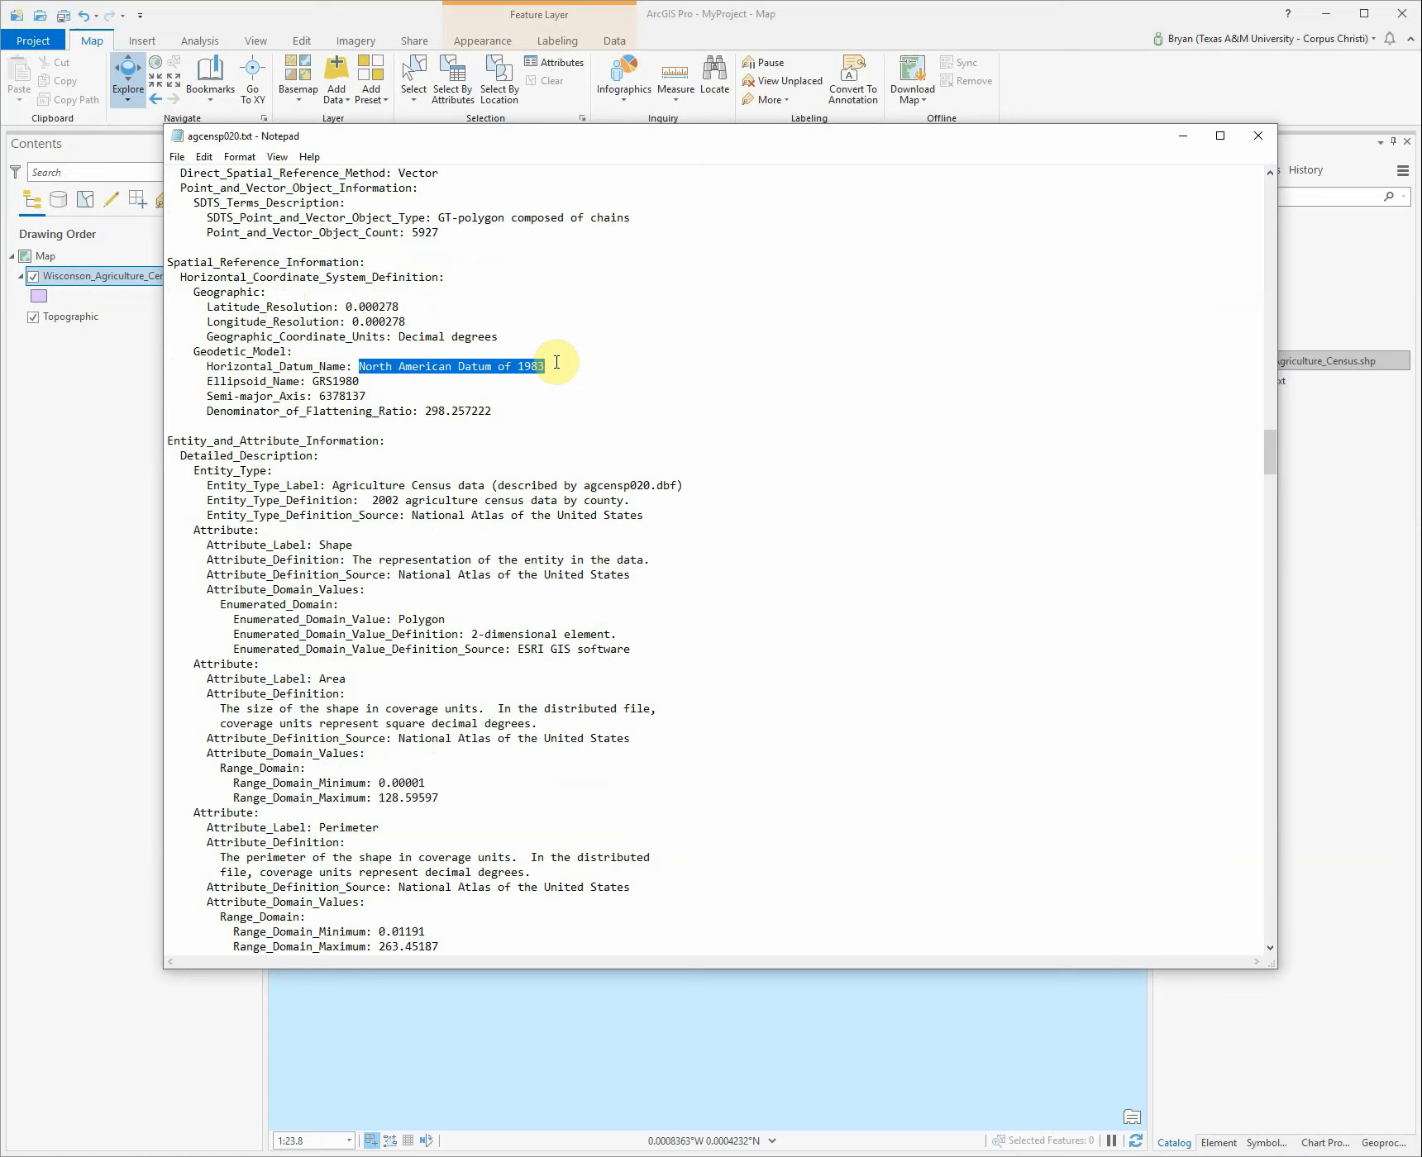
- Switch to ArcGIS Pro, search the geoprocessing tools for "project", and open Define Projection with Wisconson_Agriculture_Census as the input dataset
left_click(891, 26)
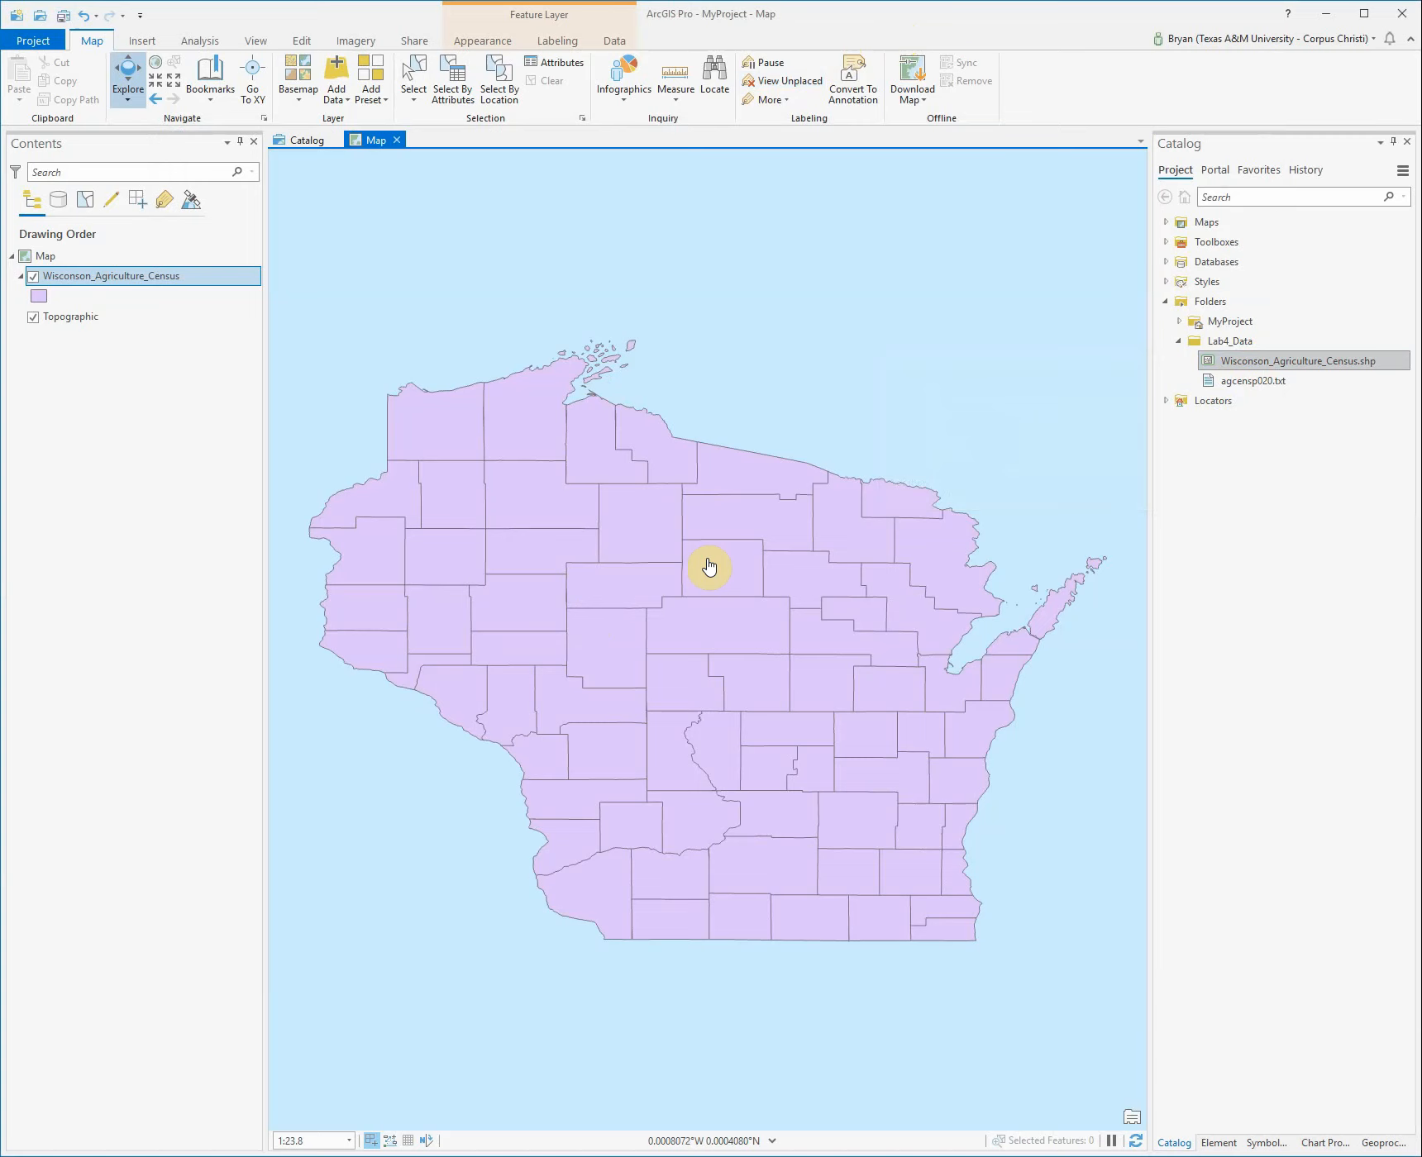
left_click(199, 45)
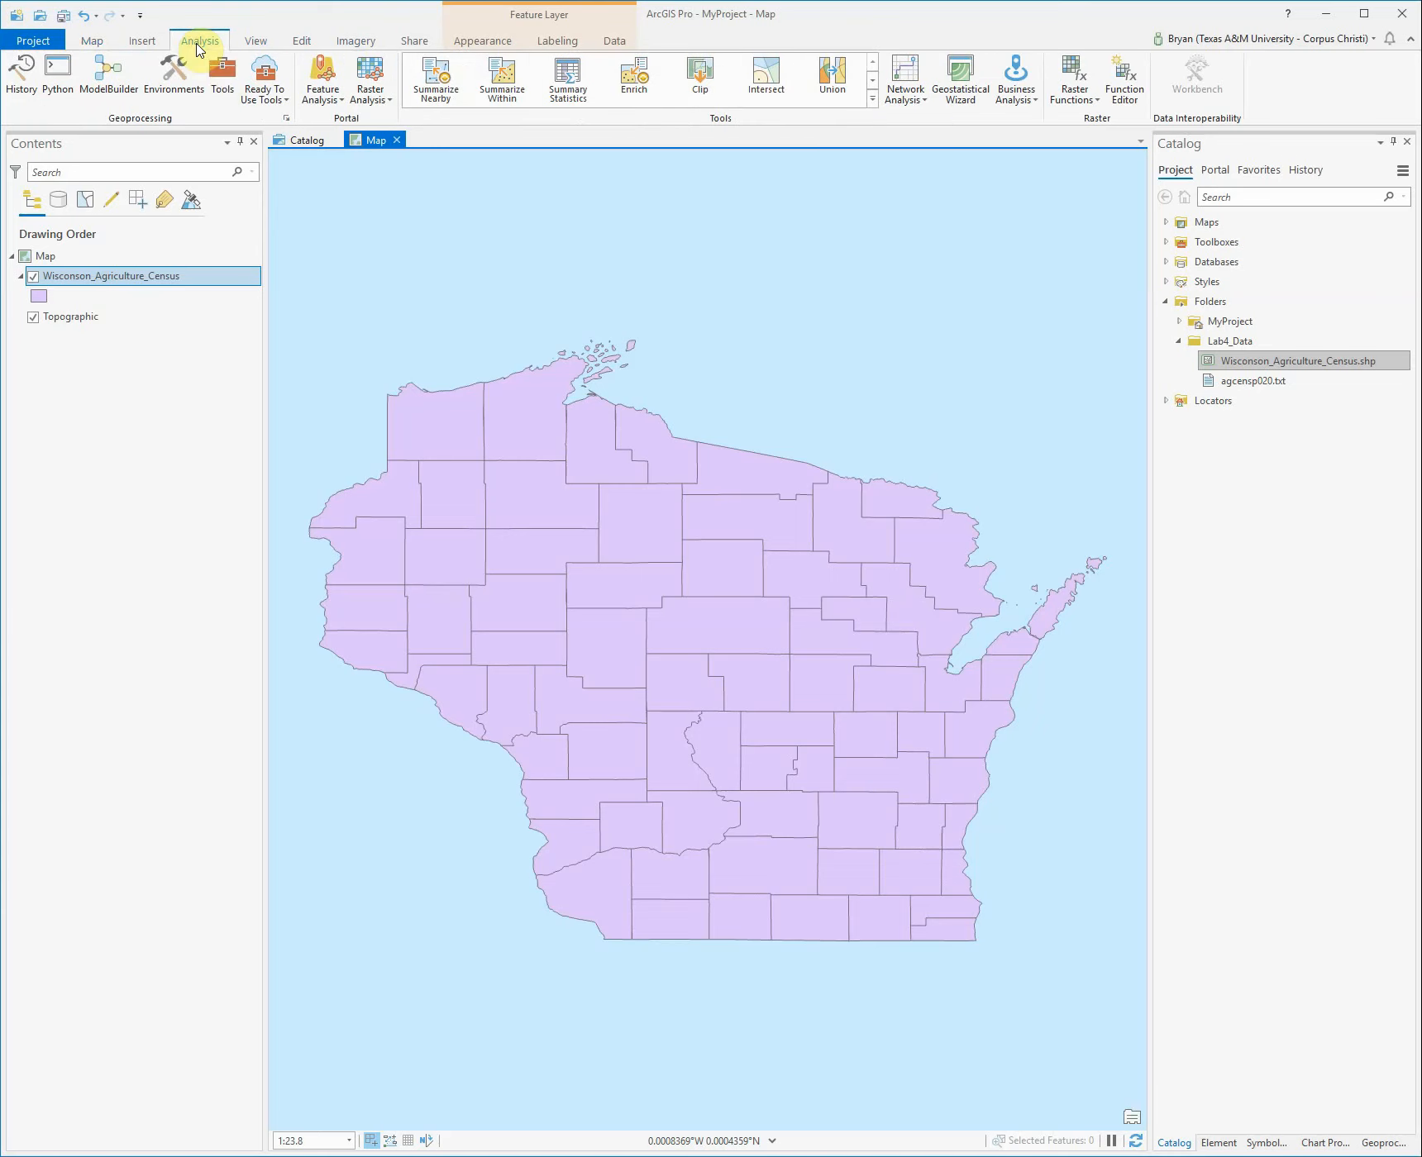
left_click(222, 72)
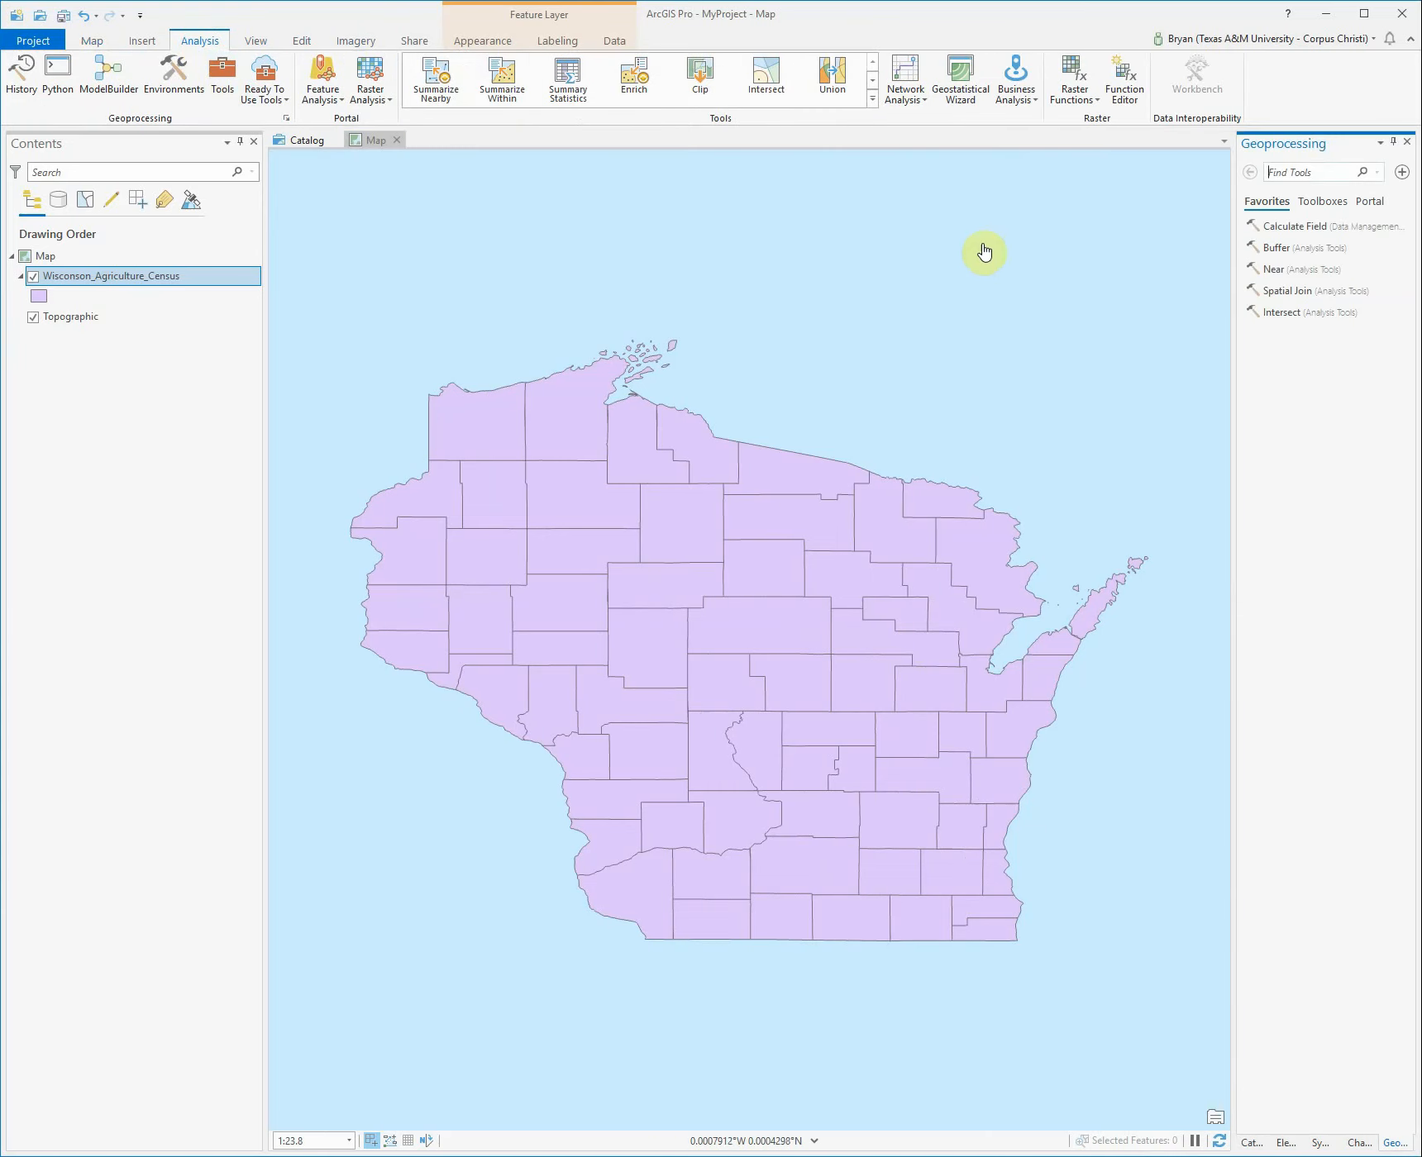
type("project")
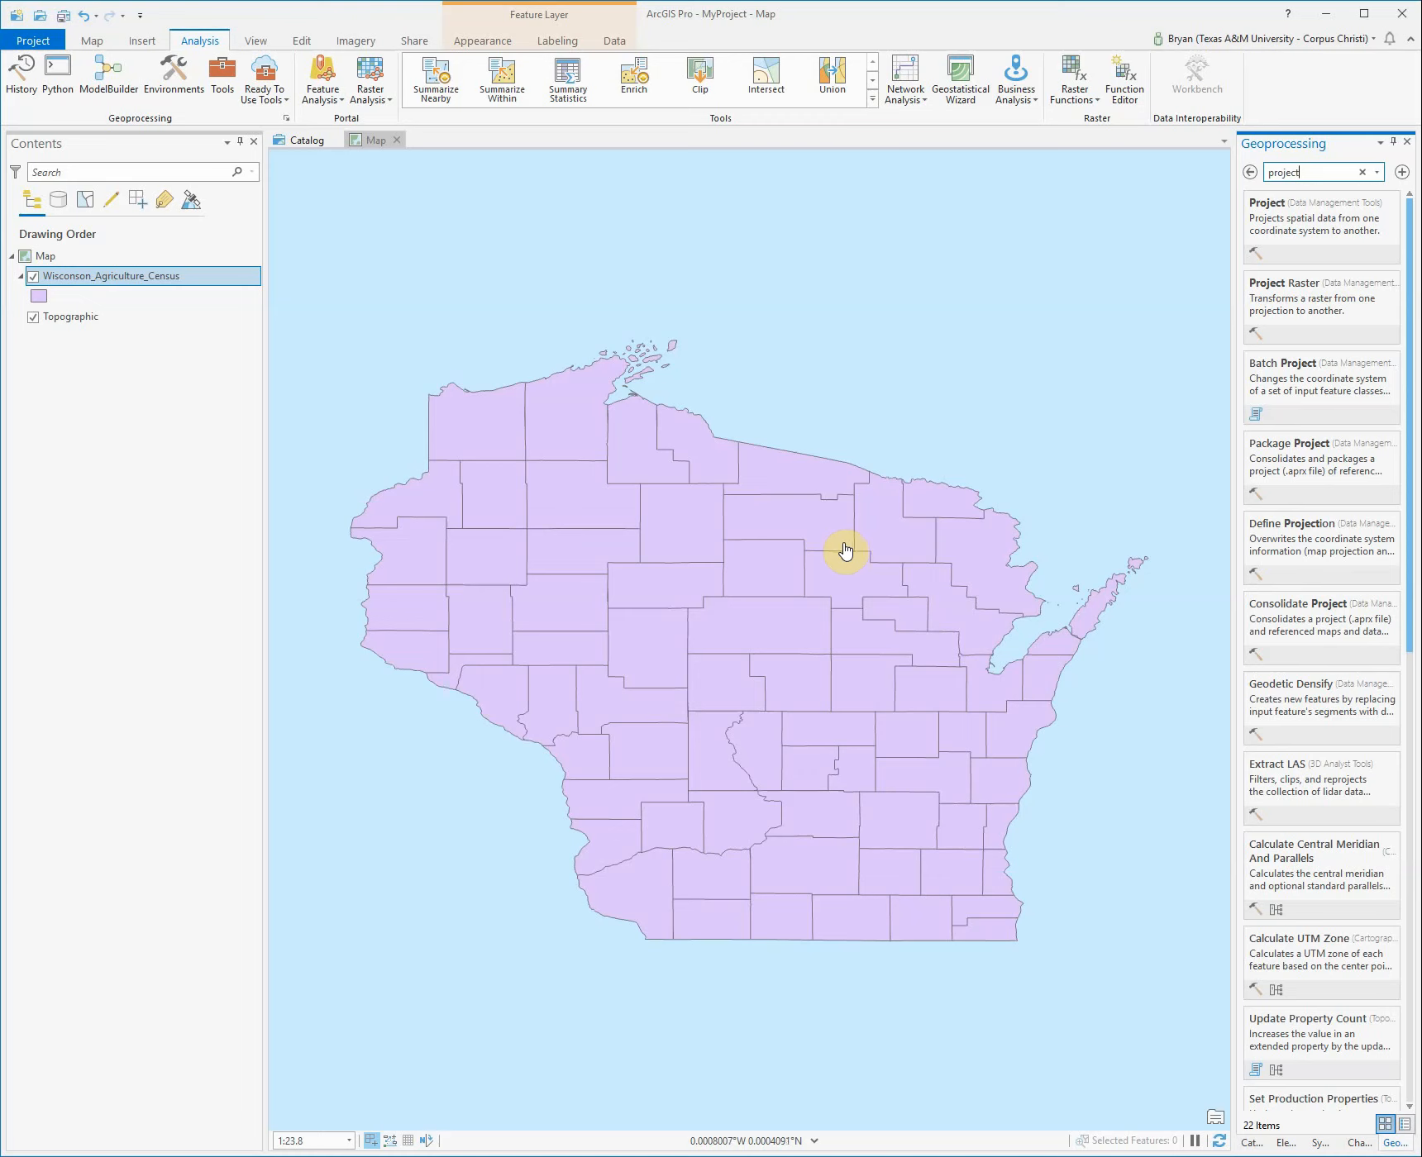
left_click(1323, 549)
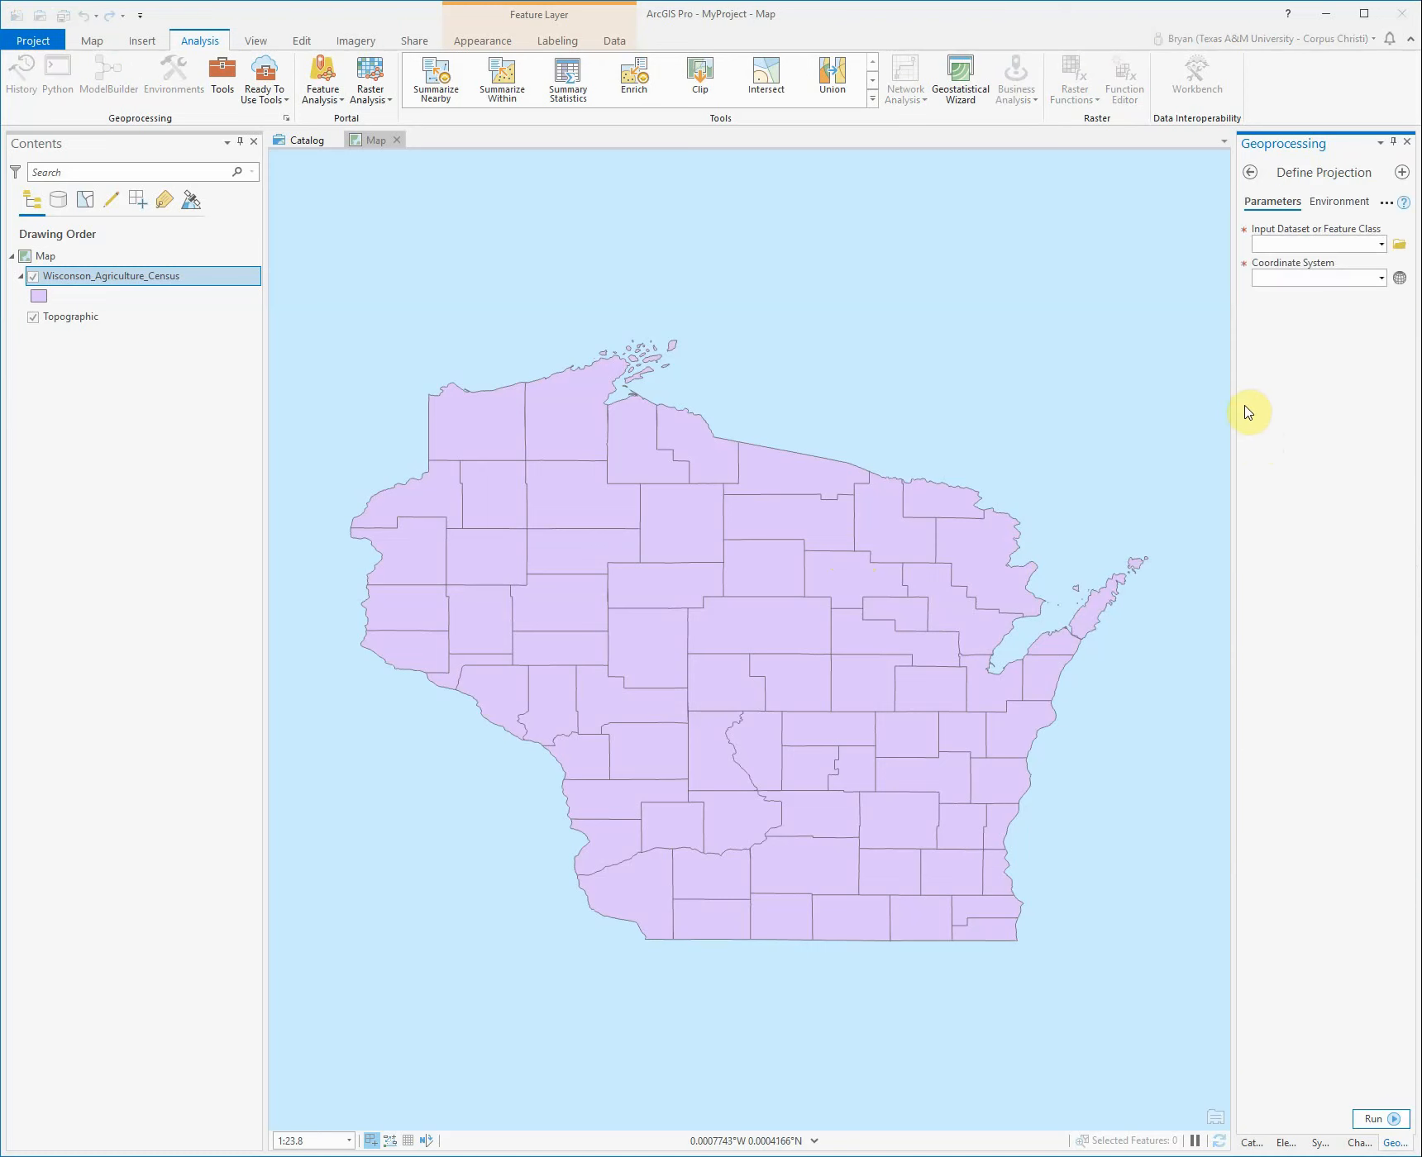
left_click(1380, 245)
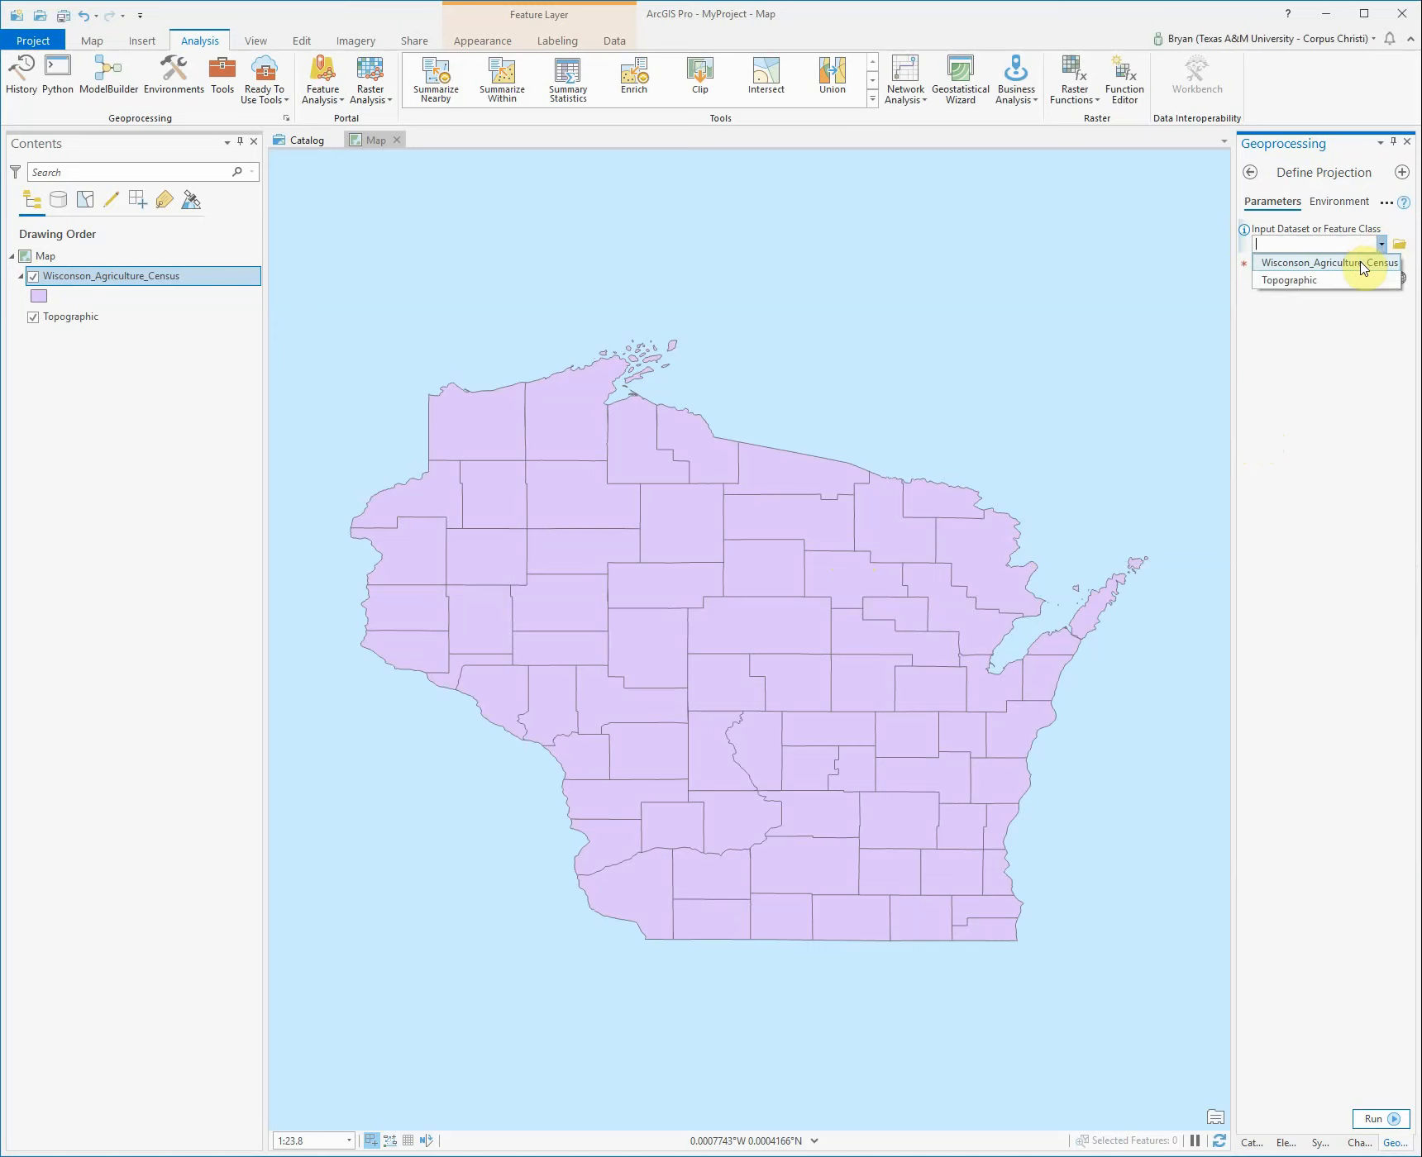
left_click(1362, 264)
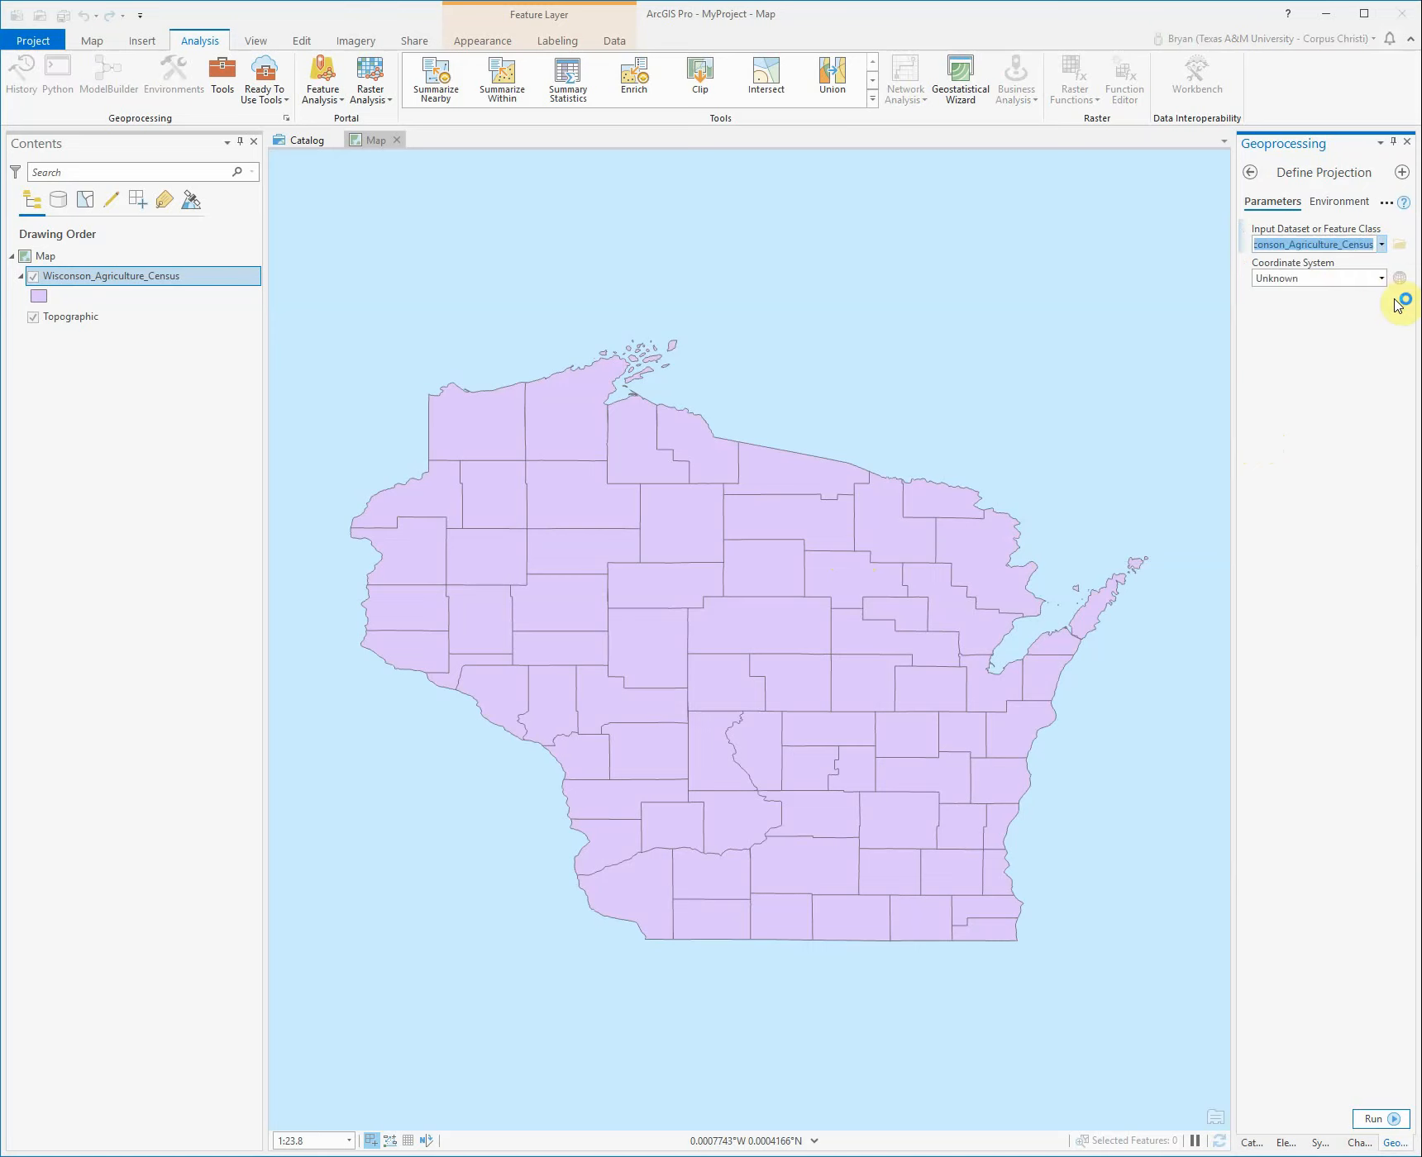
- Set the coordinate system to NAD 1983 (2011) from the North American geographic systems for USA and territories, and run Define Projection
left_click(1396, 279)
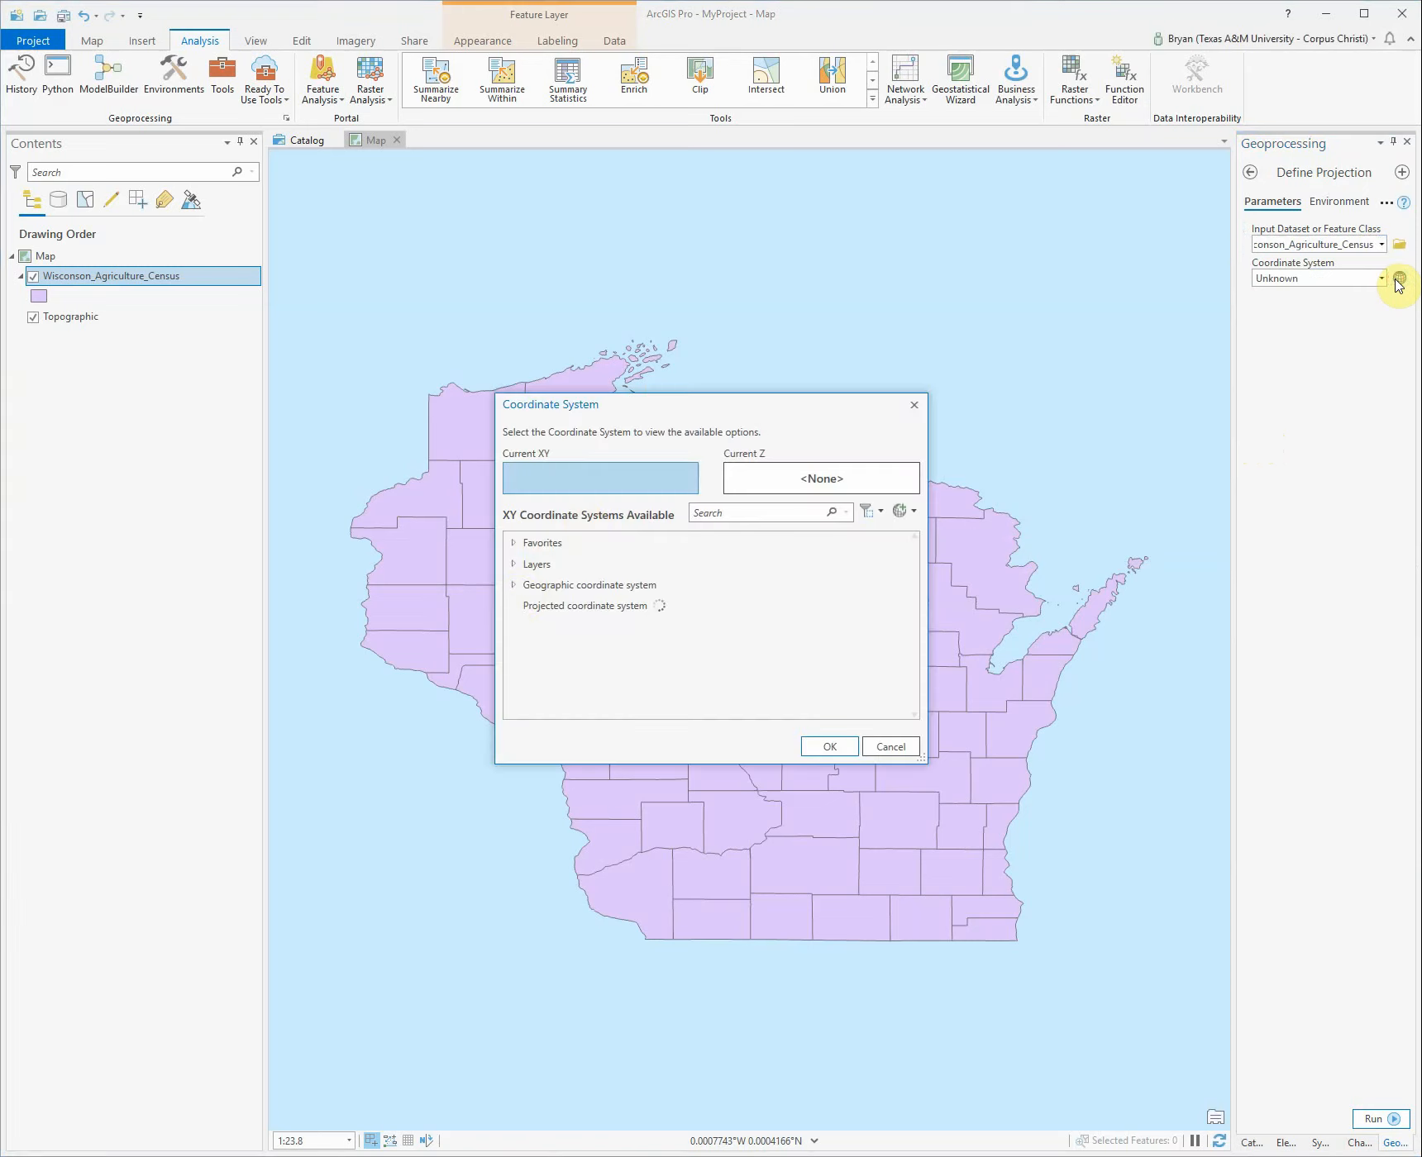
left_click(512, 586)
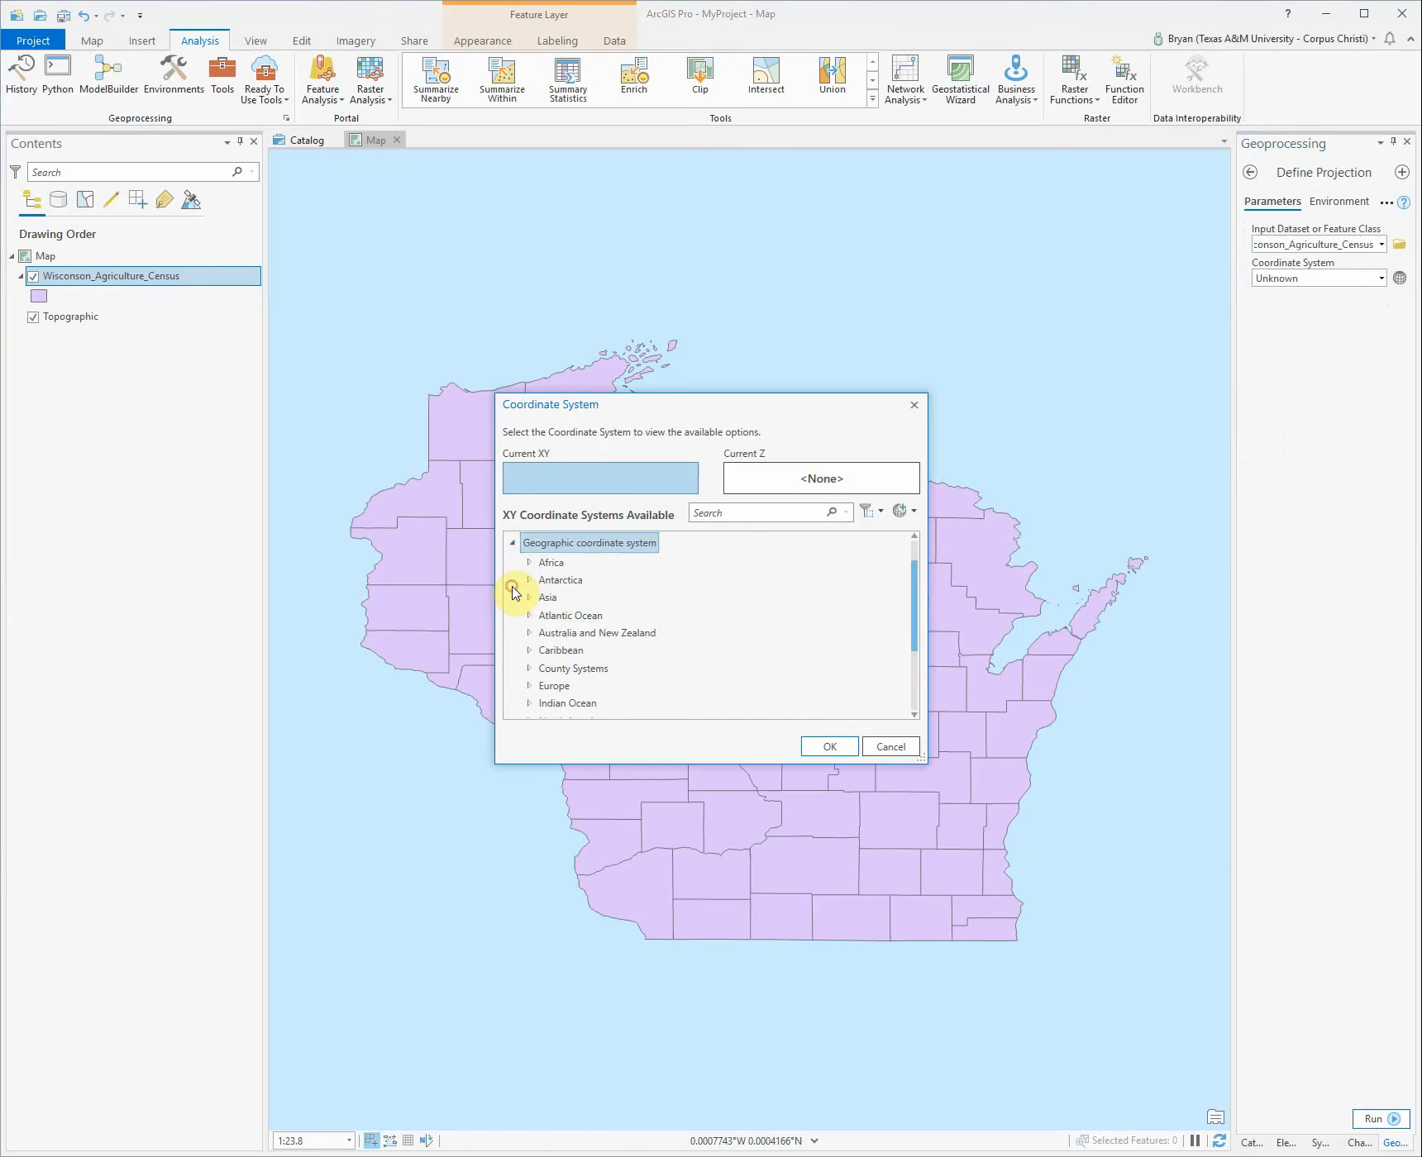
scroll(523, 658, "down", 2)
left_click(529, 644)
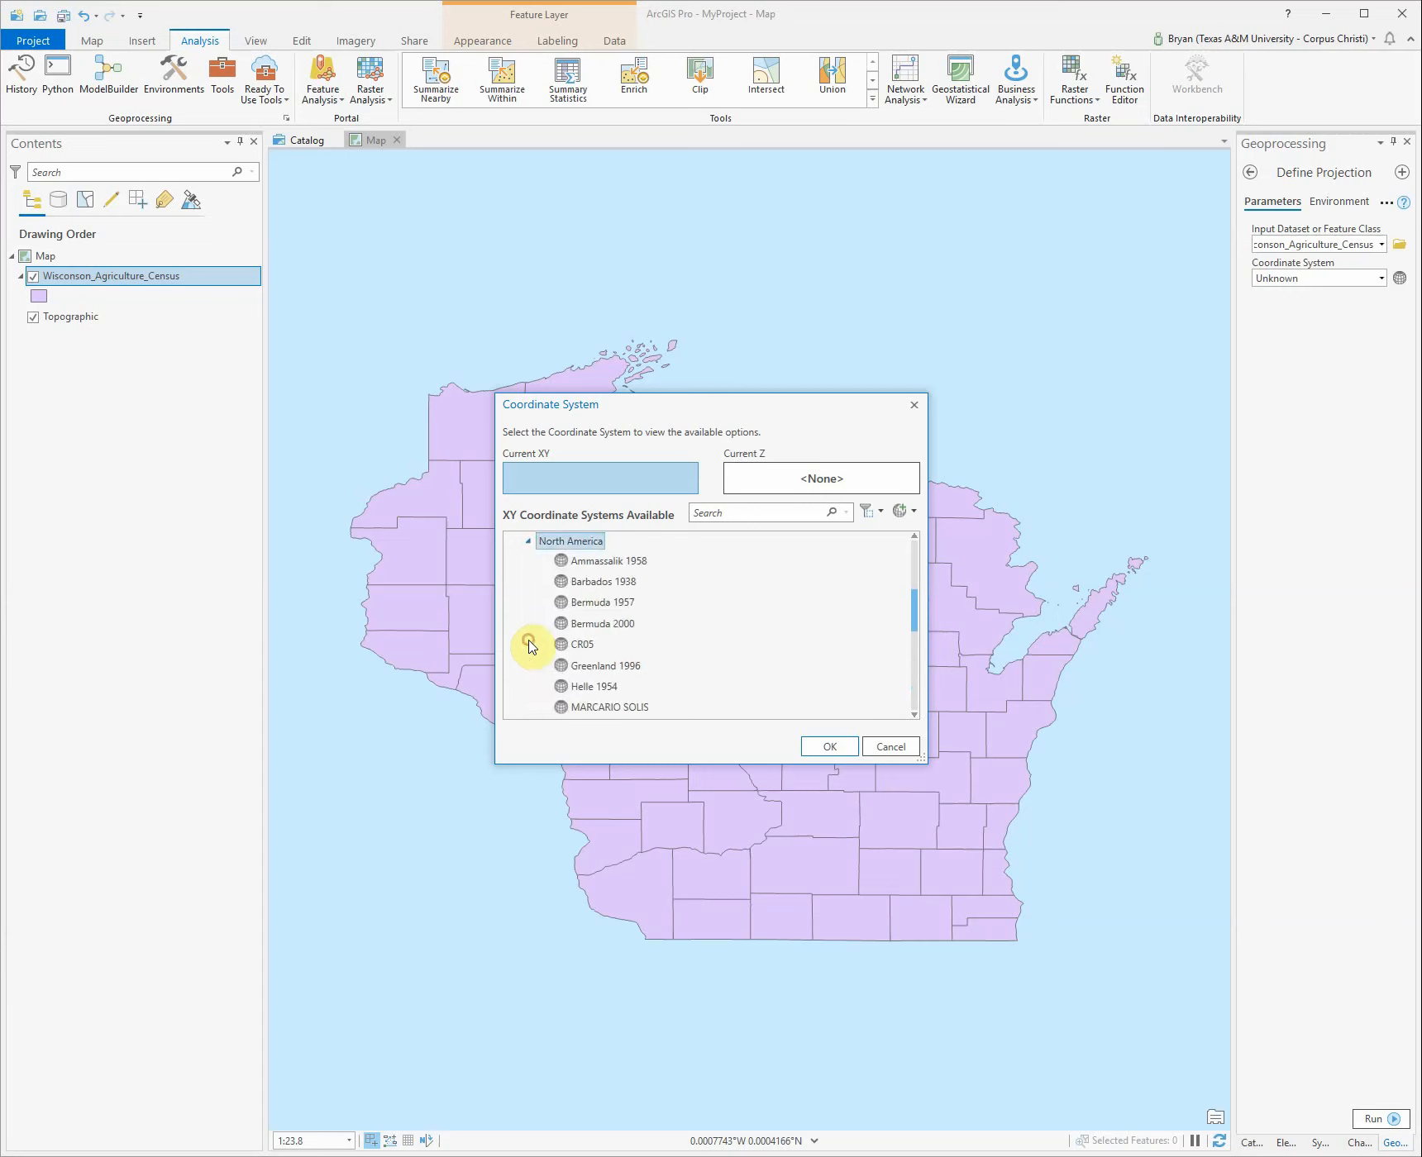
scroll(531, 646, "down", 6)
scroll(531, 647, "down", 2)
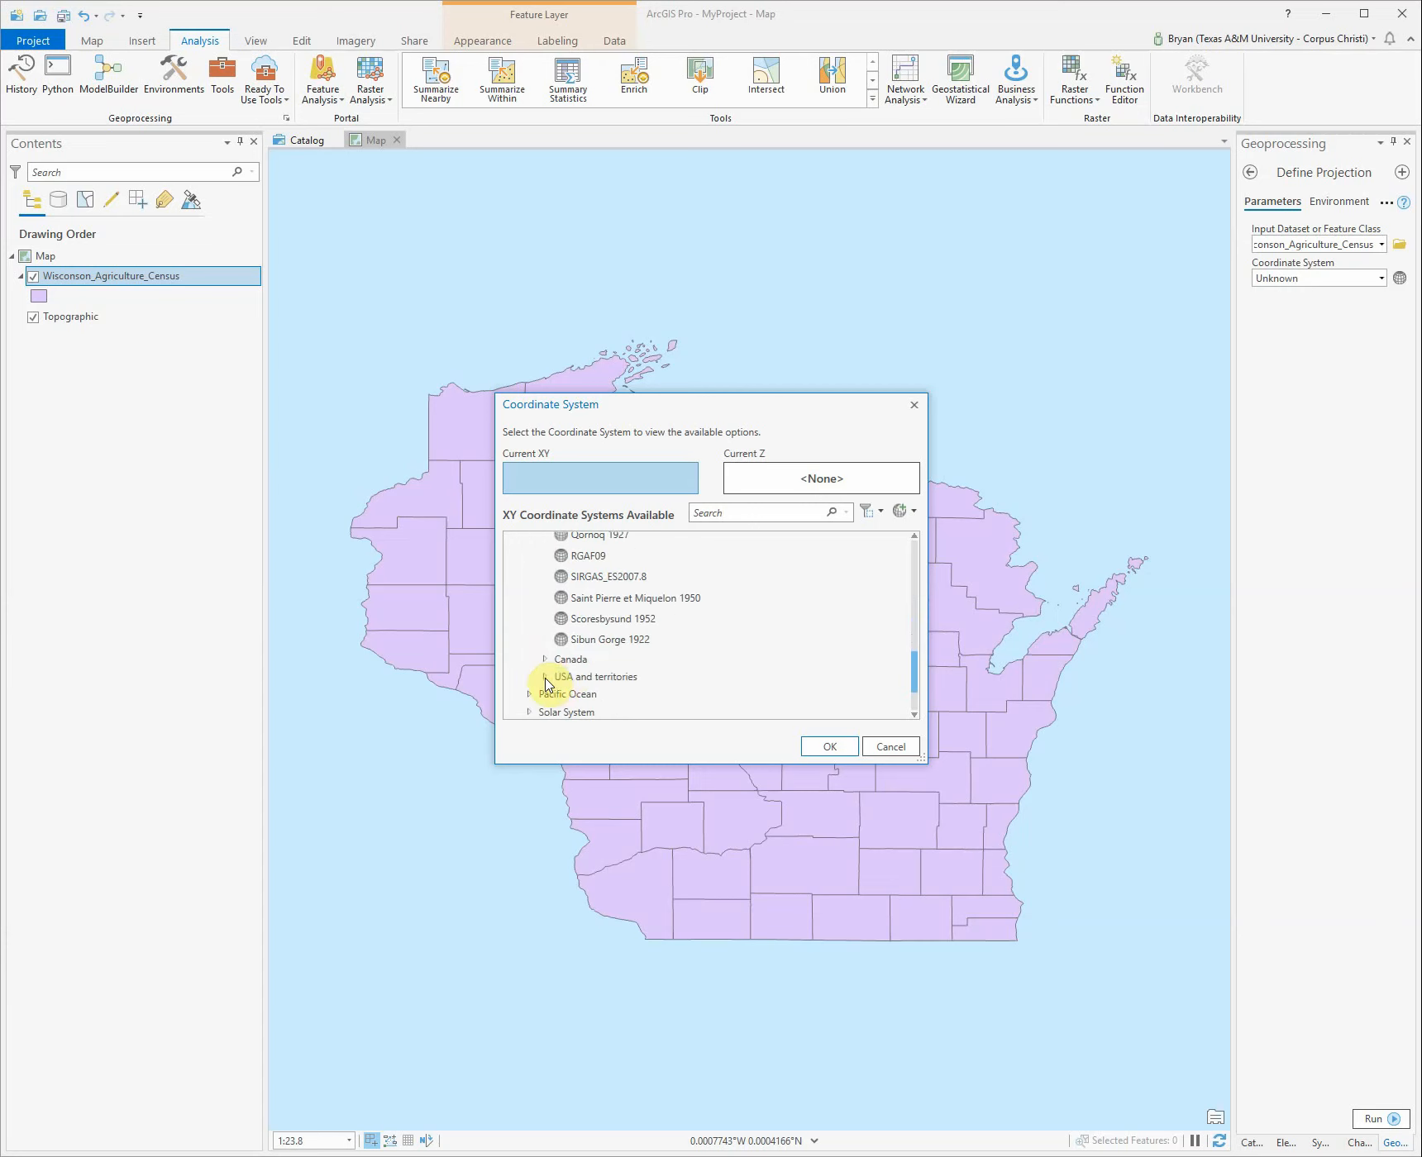
left_click(544, 678)
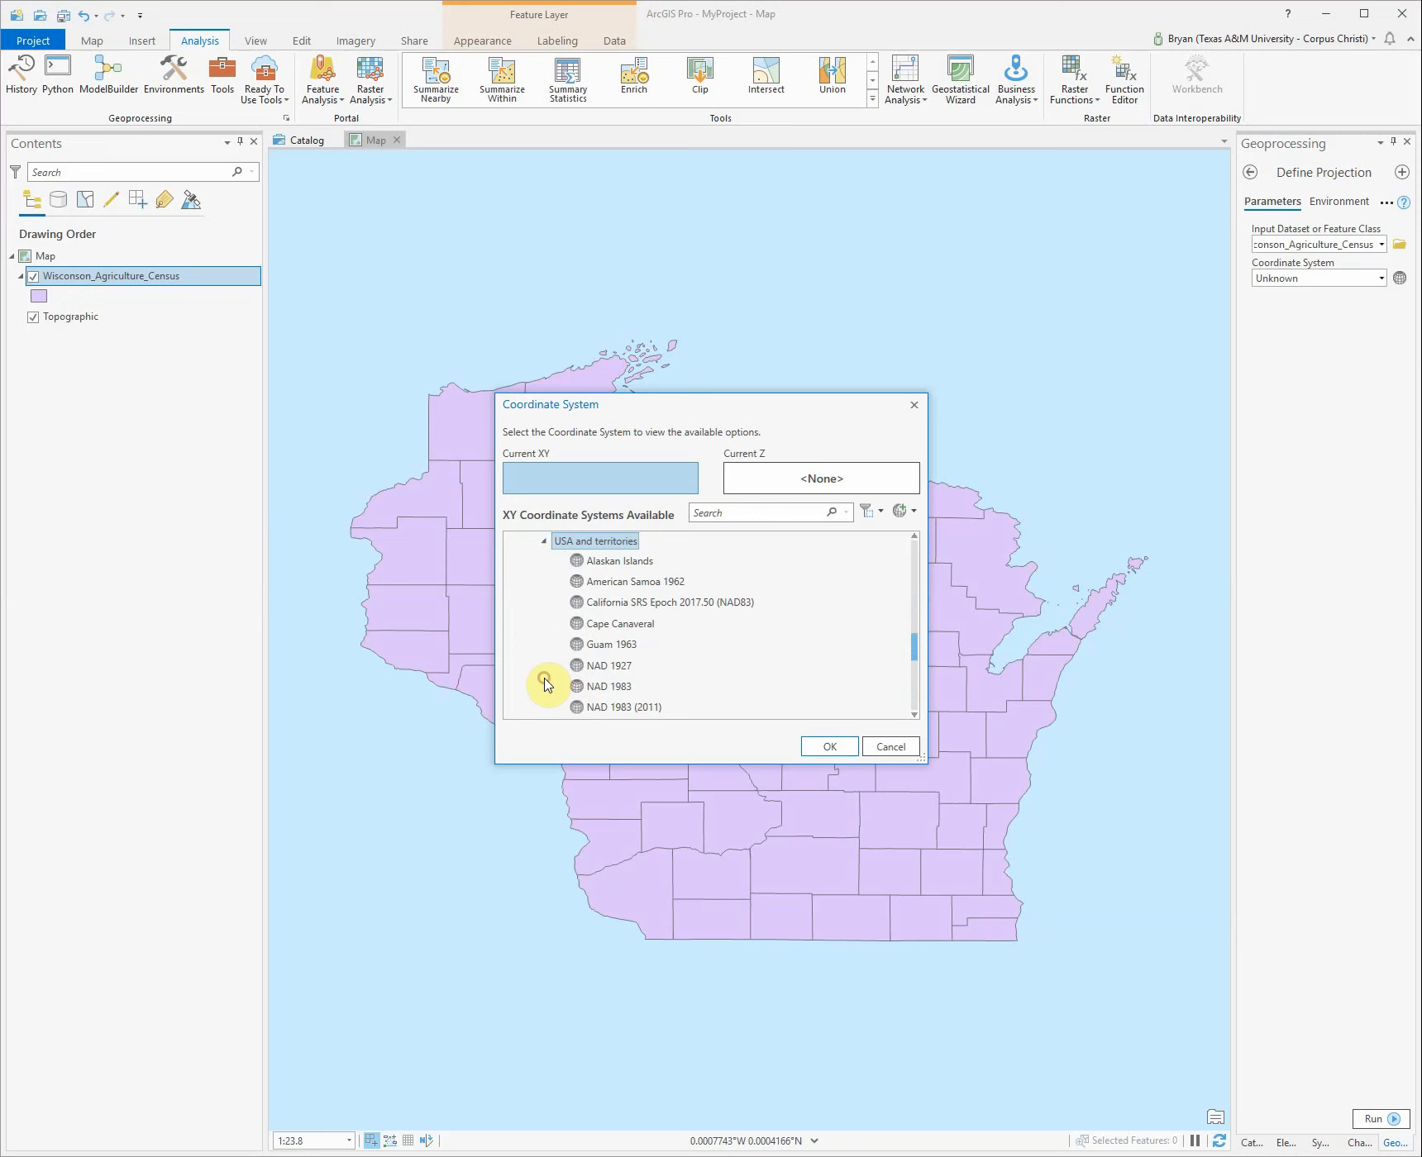
scroll(652, 661, "down", 1)
left_click(599, 670)
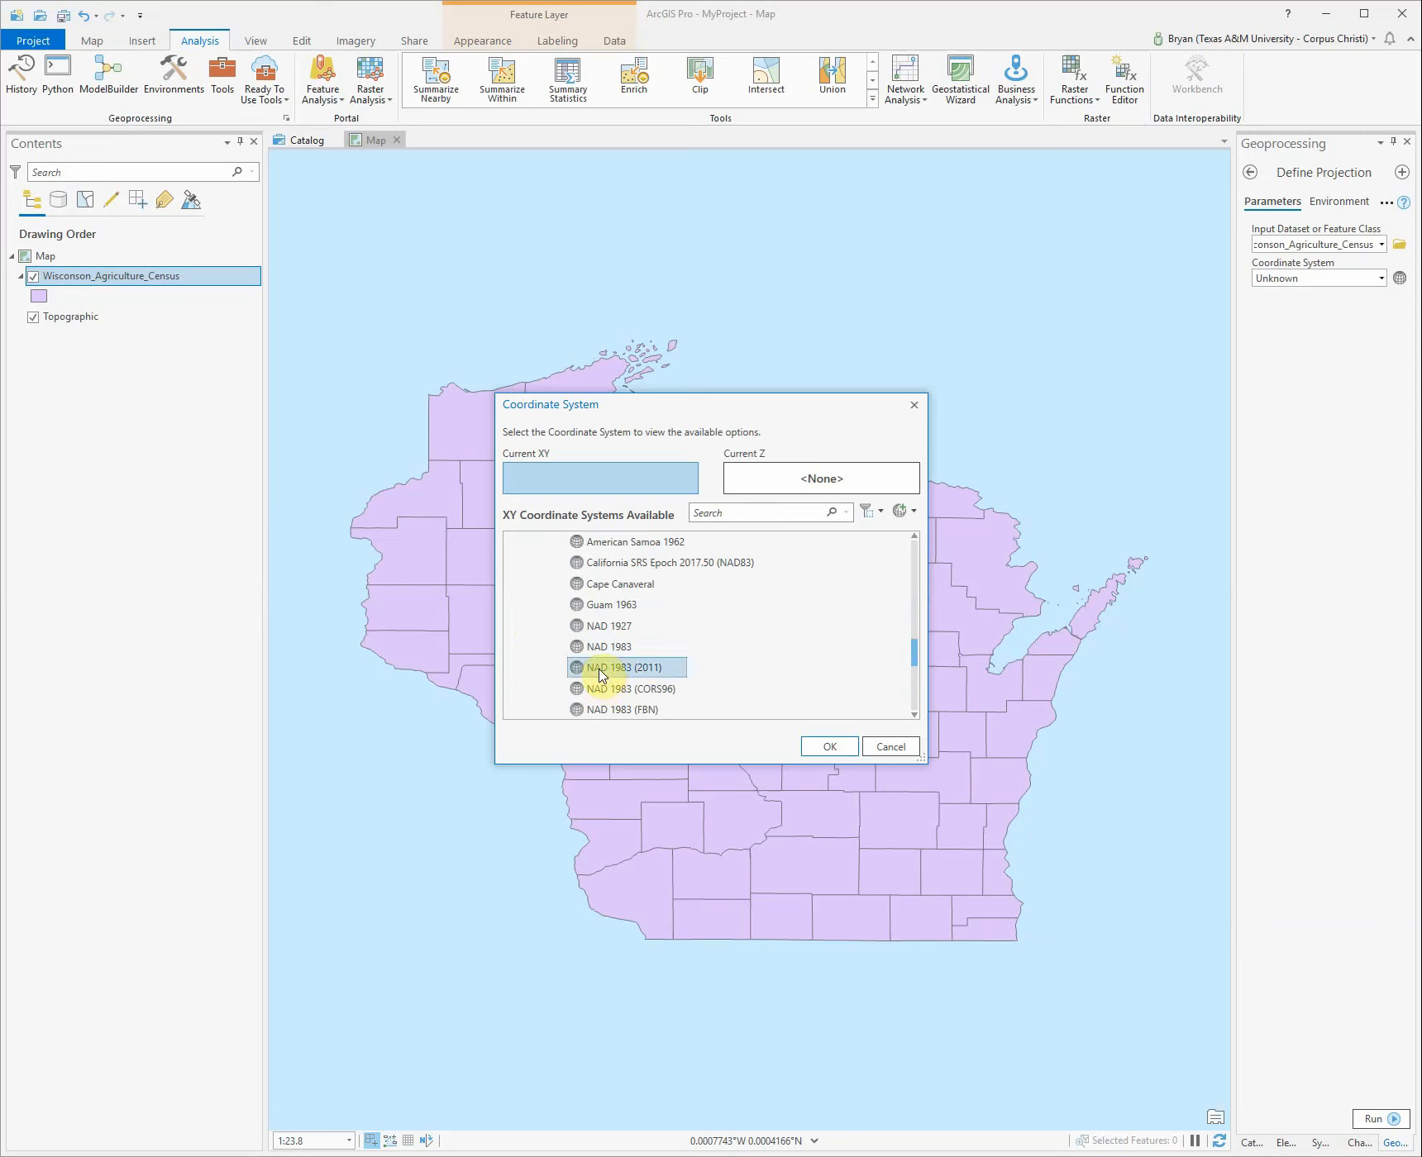
left_click(818, 754)
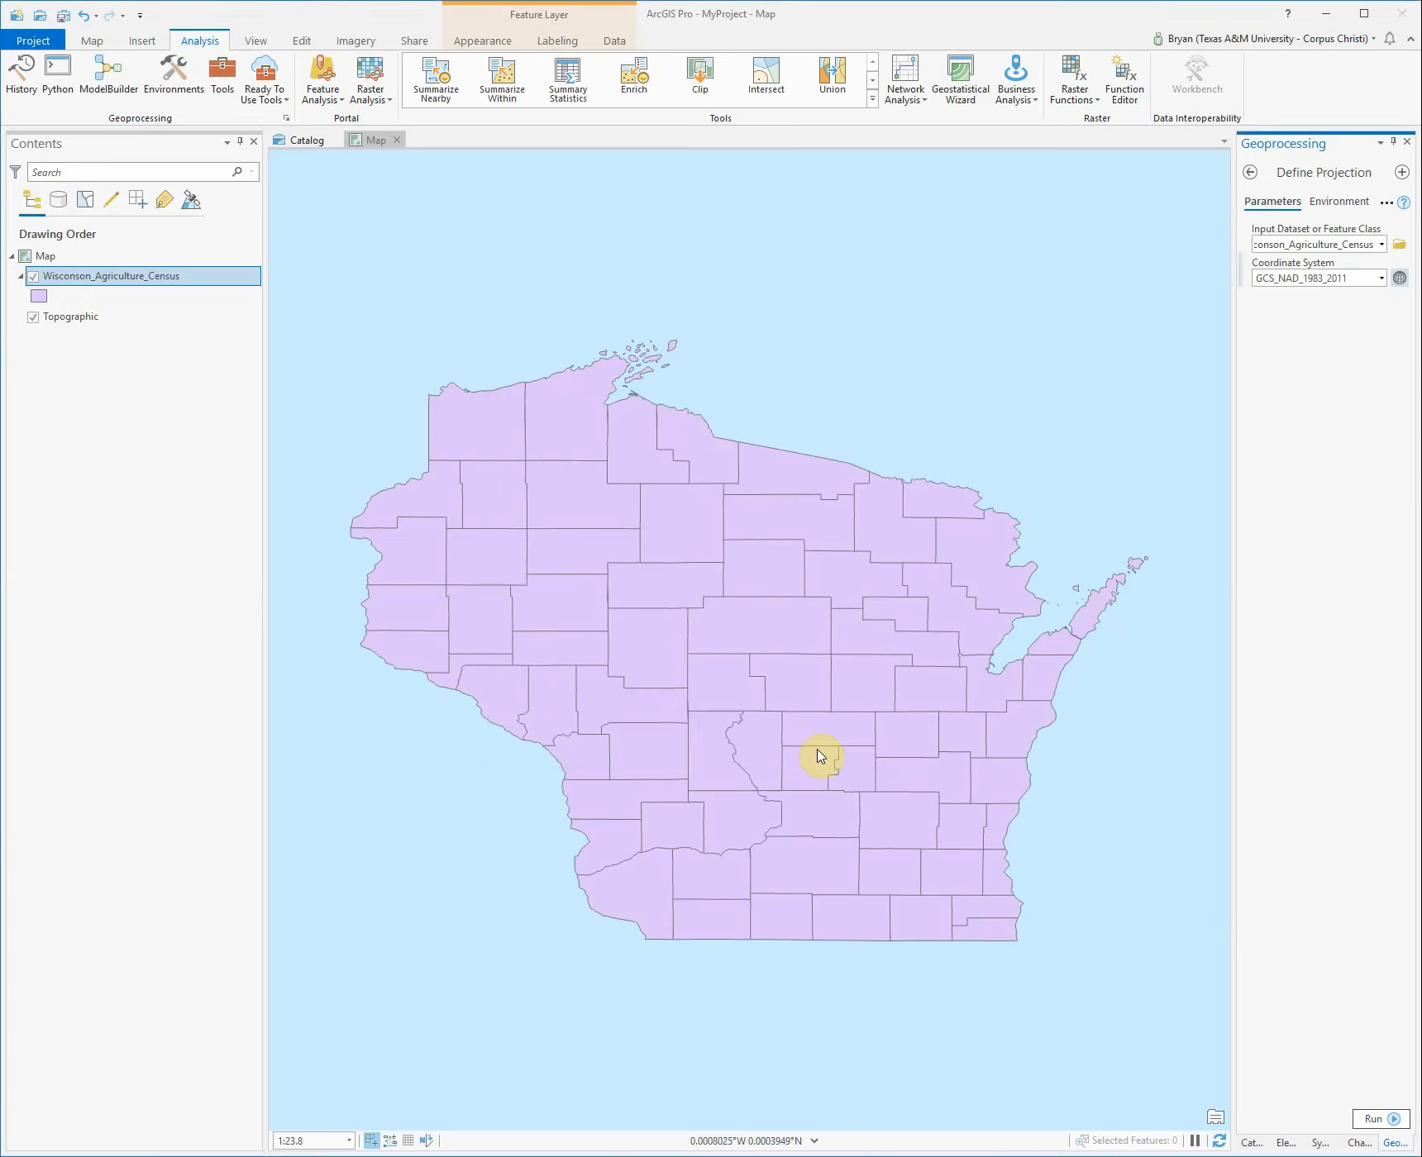
left_click(1376, 1118)
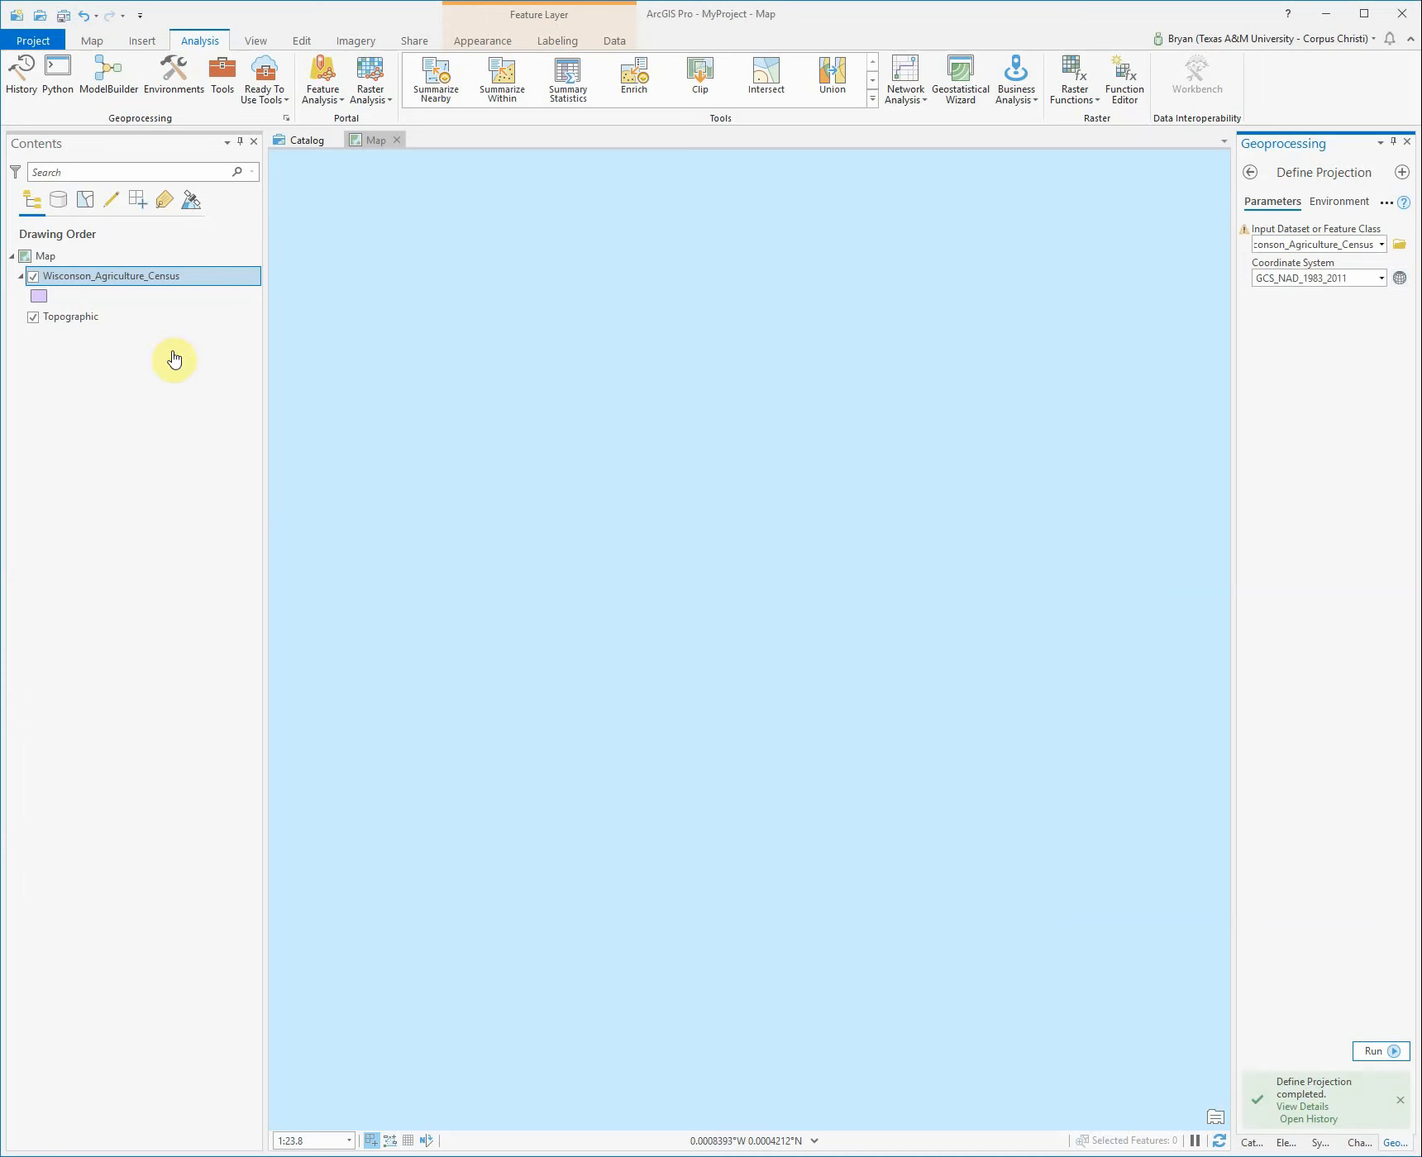
- Zoom to the Wisconson_Agriculture_Census layer and examine its position on the Topographic basemap at continental scale
right_click(139, 277)
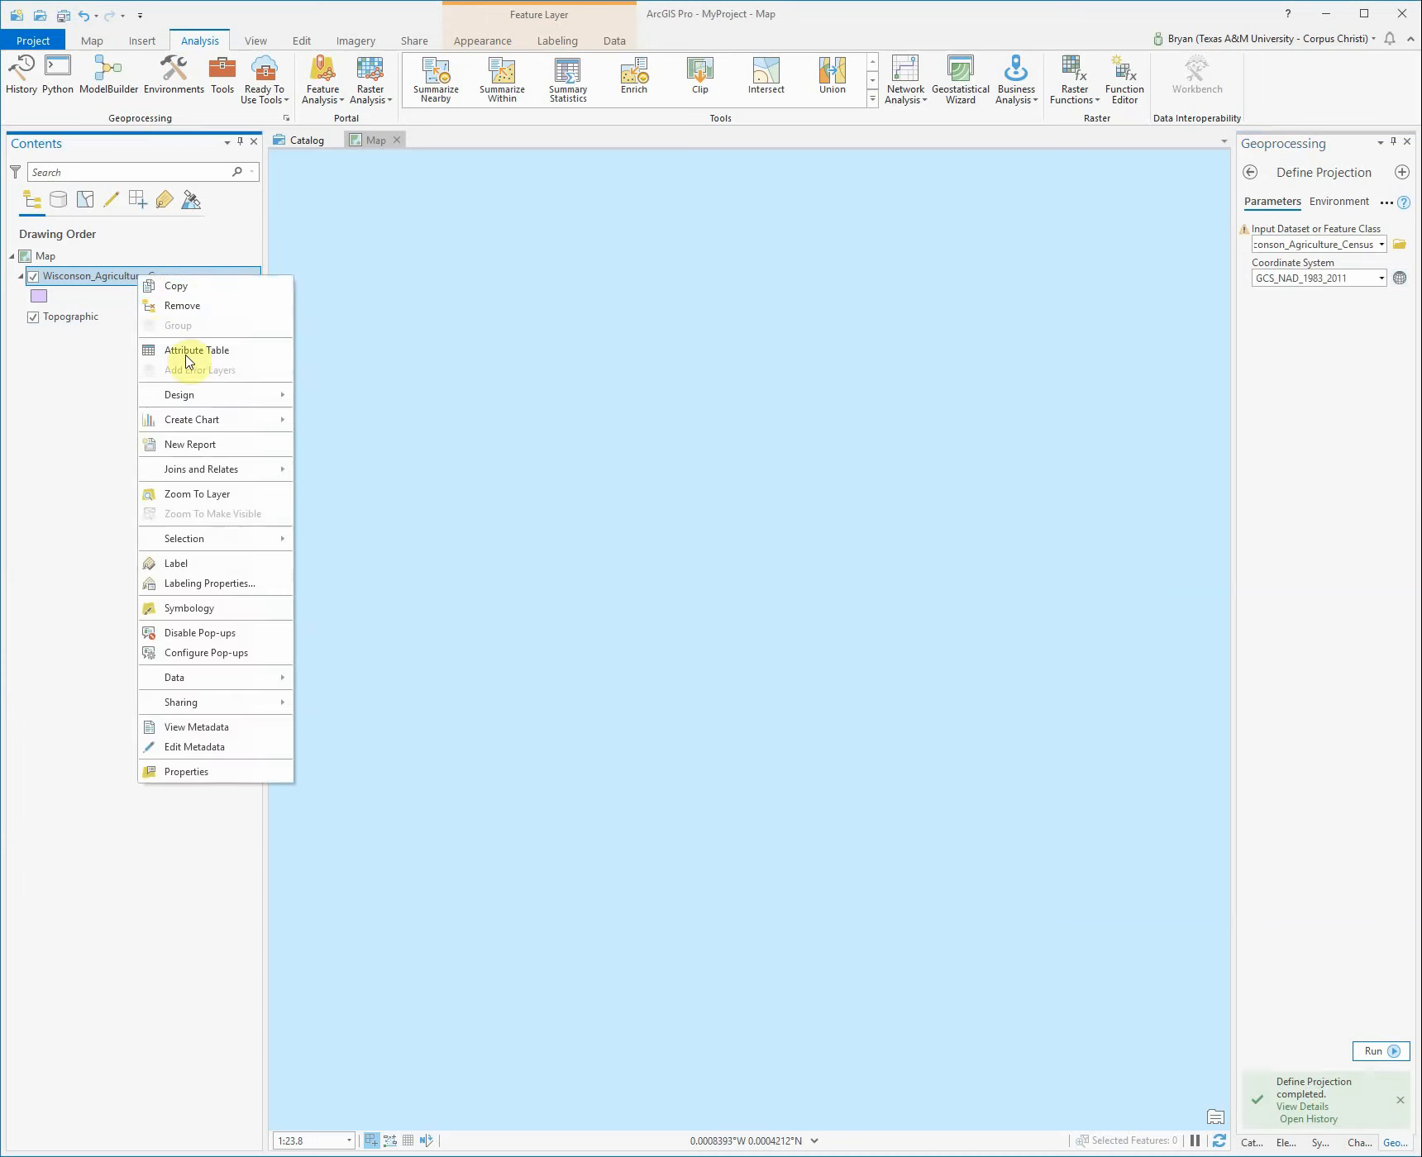
left_click(213, 494)
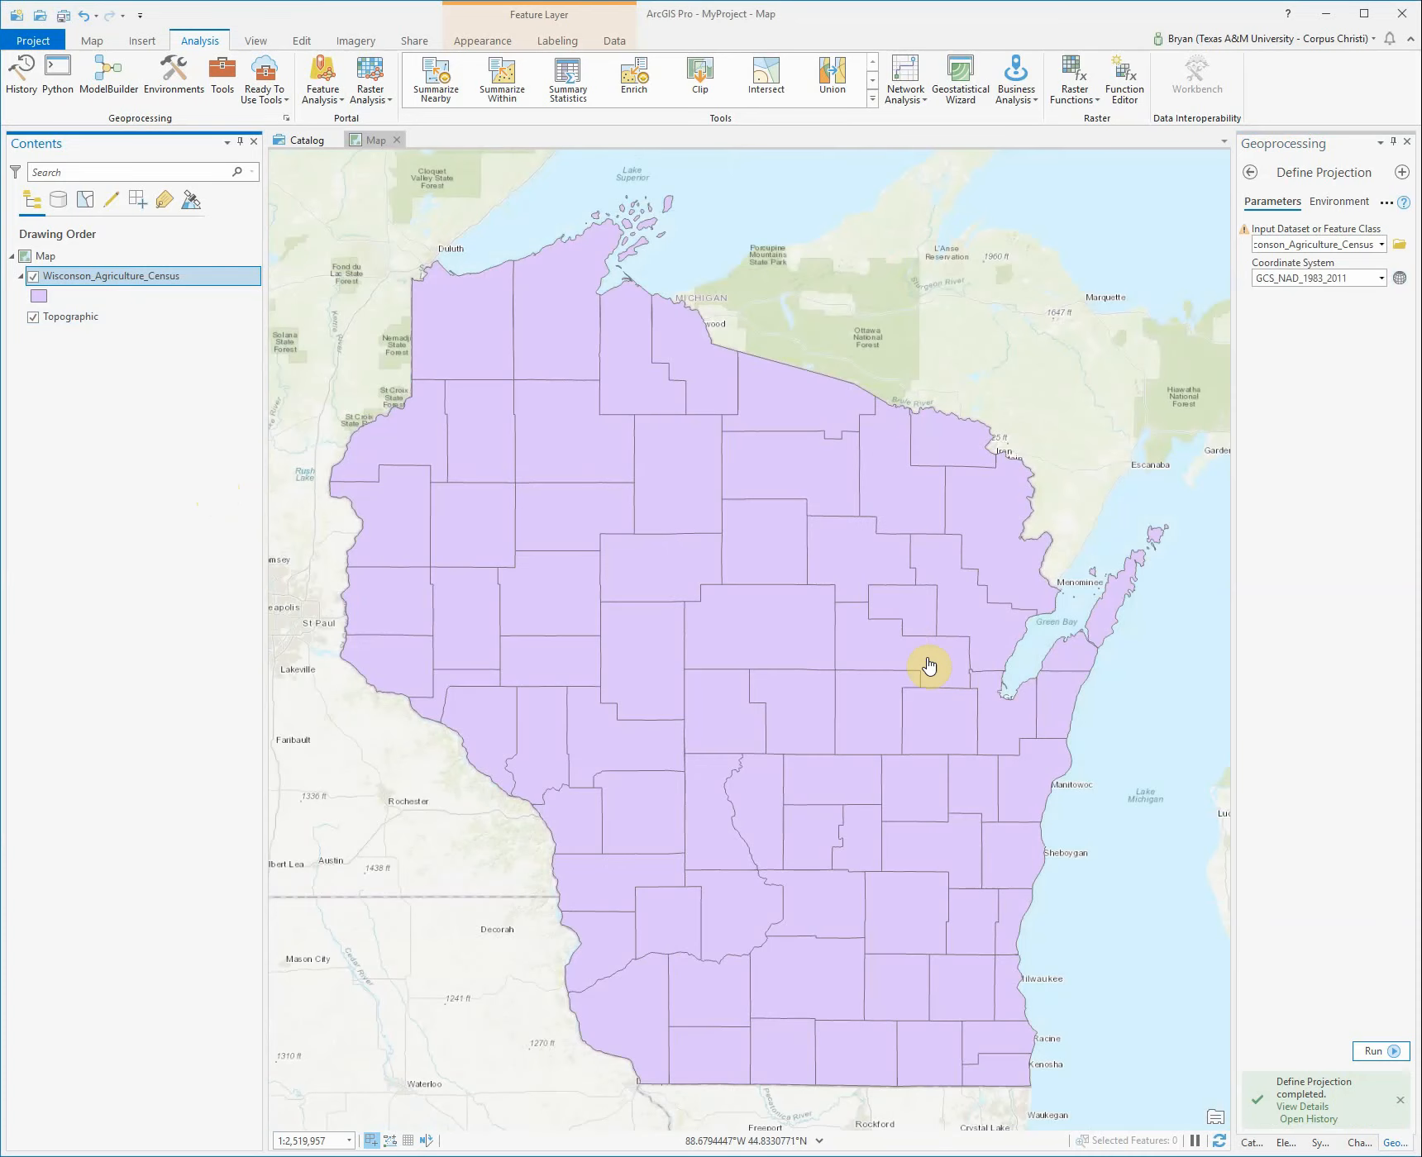
scroll(929, 665, "down", 5)
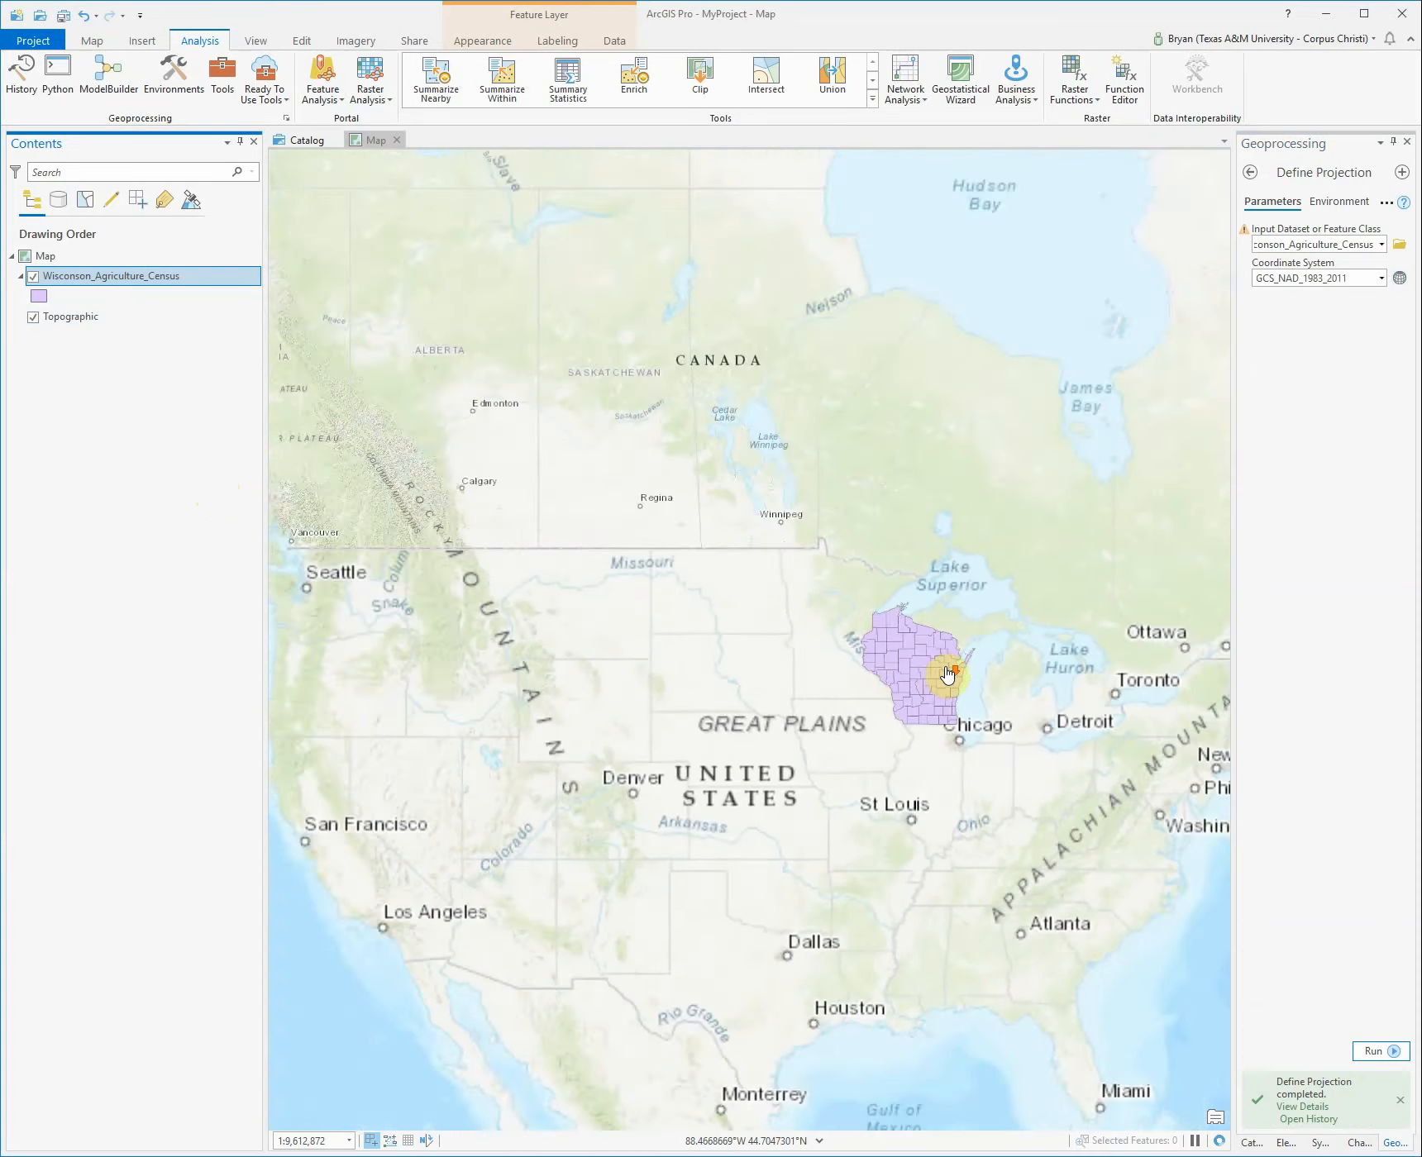
scroll(996, 690, "up", 3)
scroll(992, 702, "down", 1)
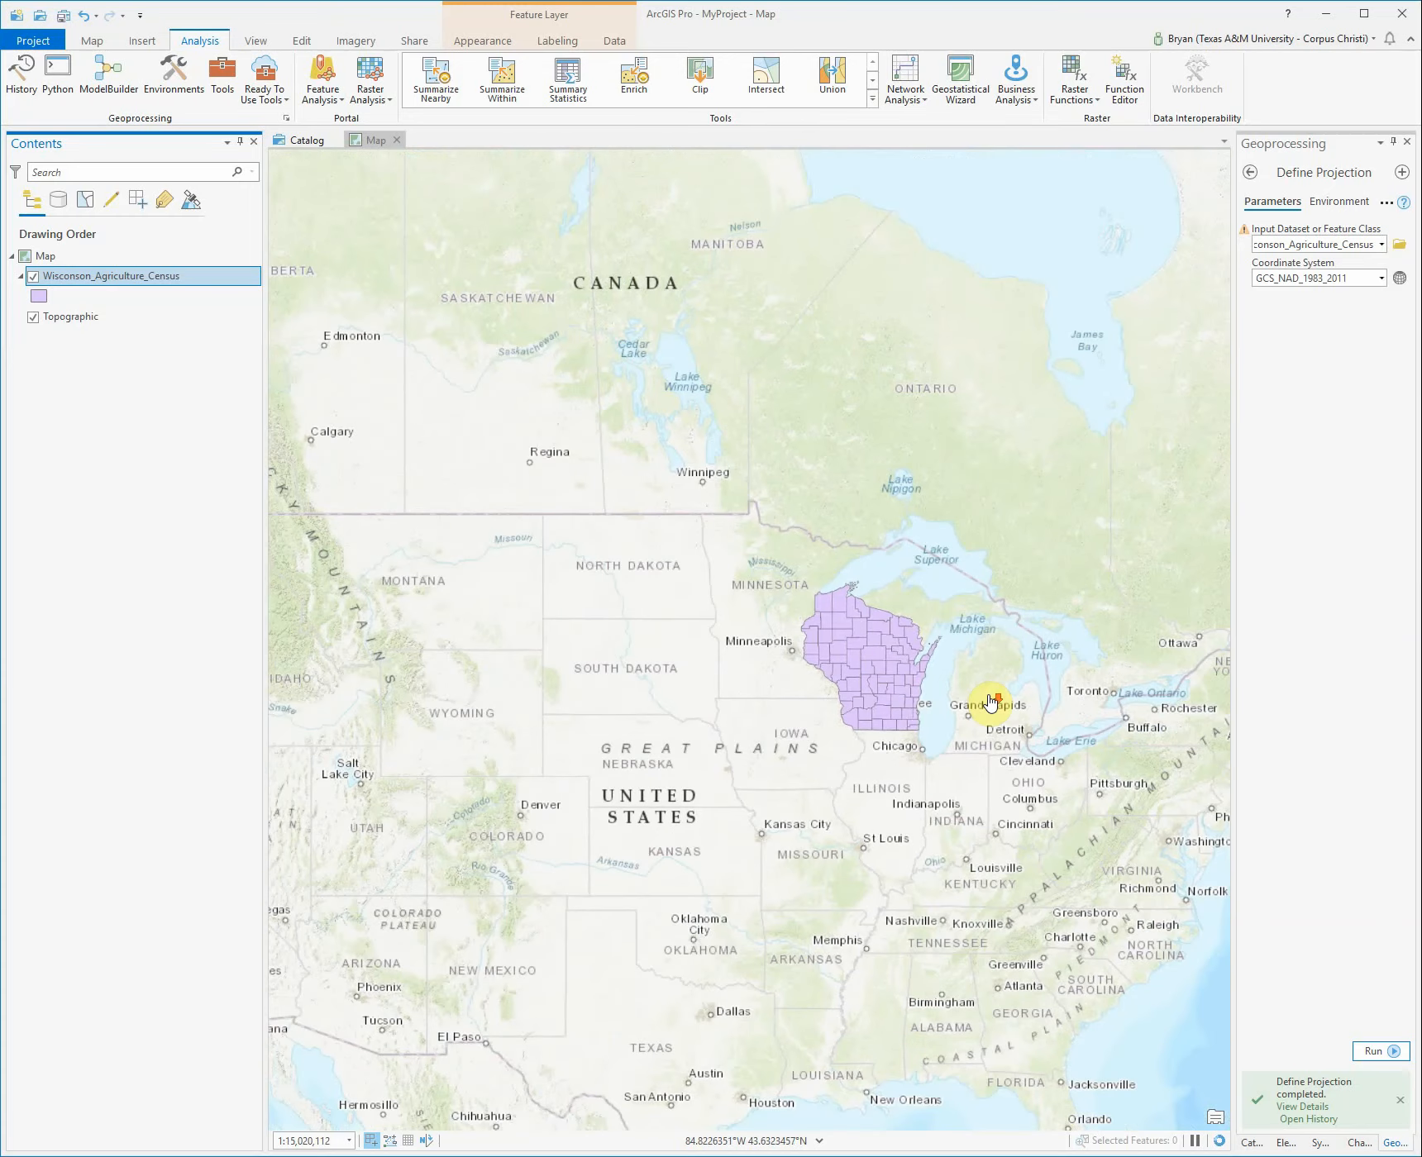
scroll(992, 703, "down", 2)
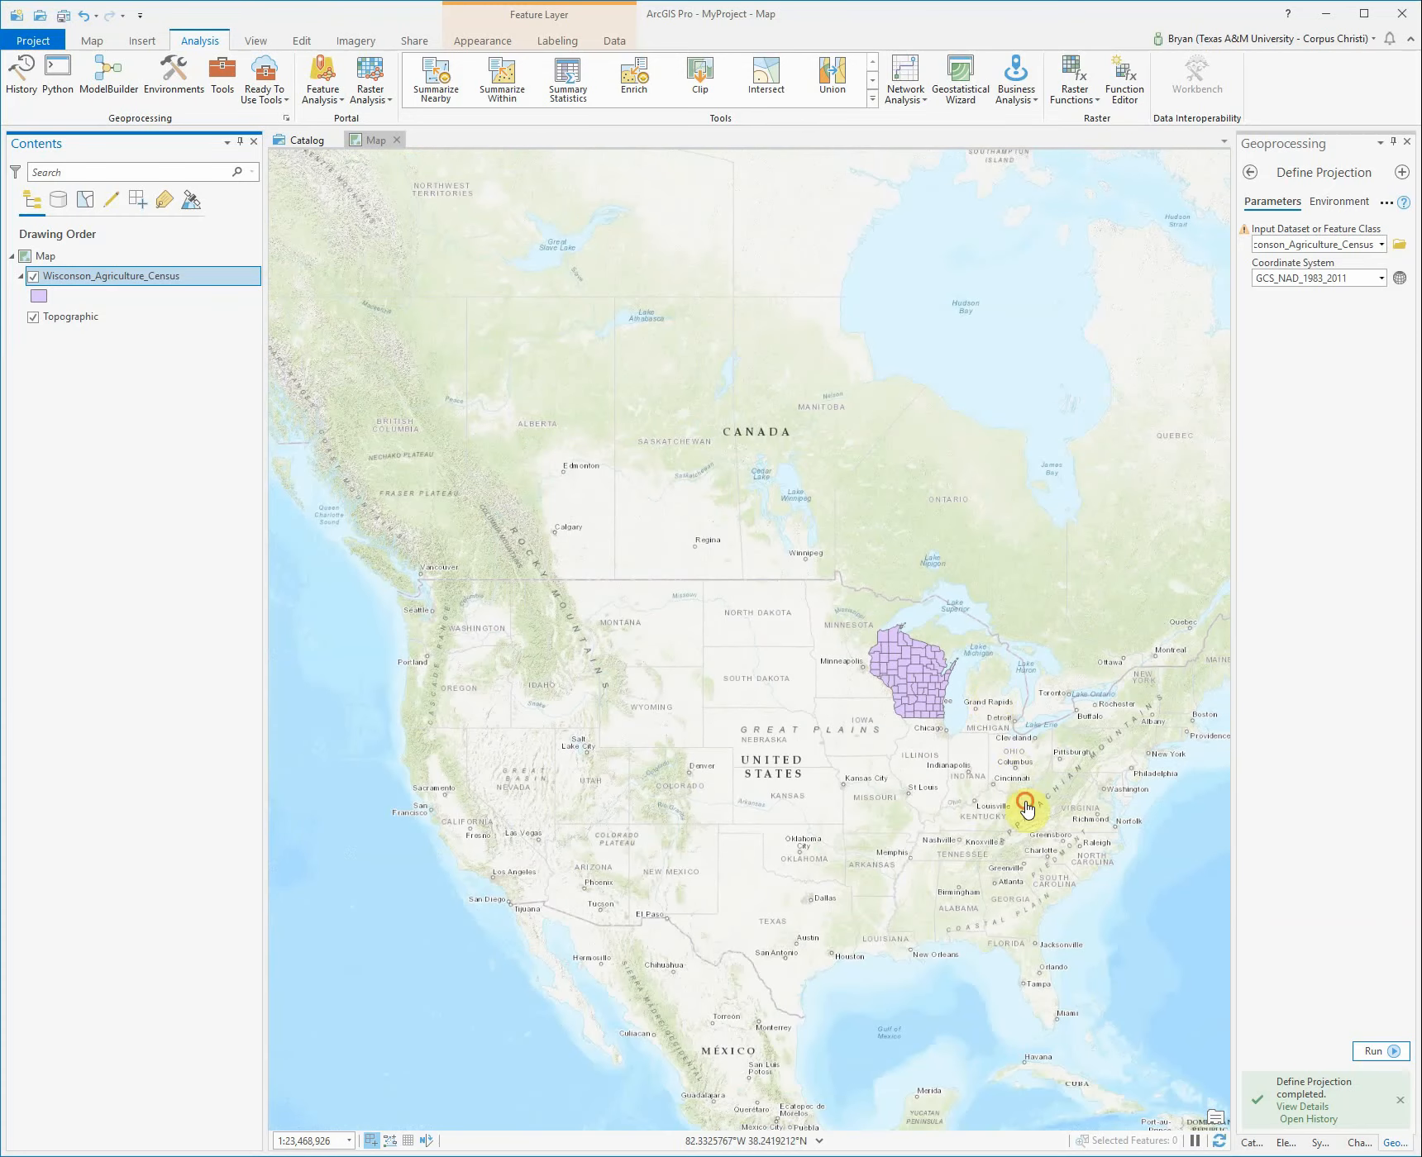
left_click_drag(1025, 806, 934, 732)
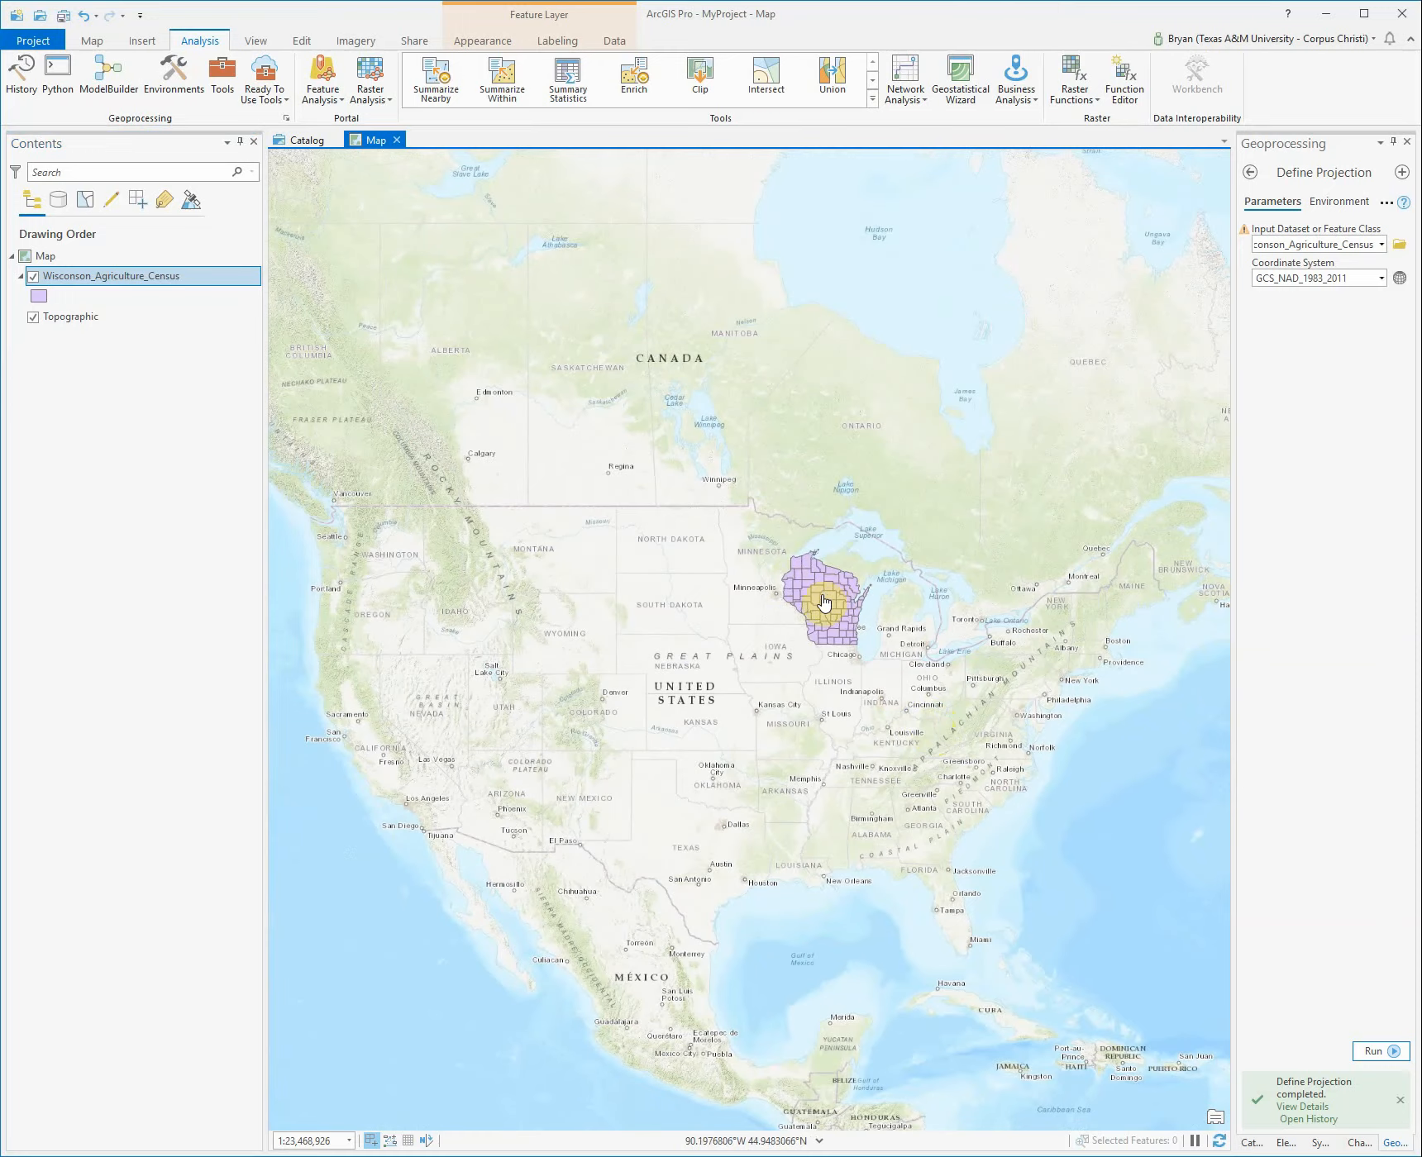
scroll(828, 637, "down", 2)
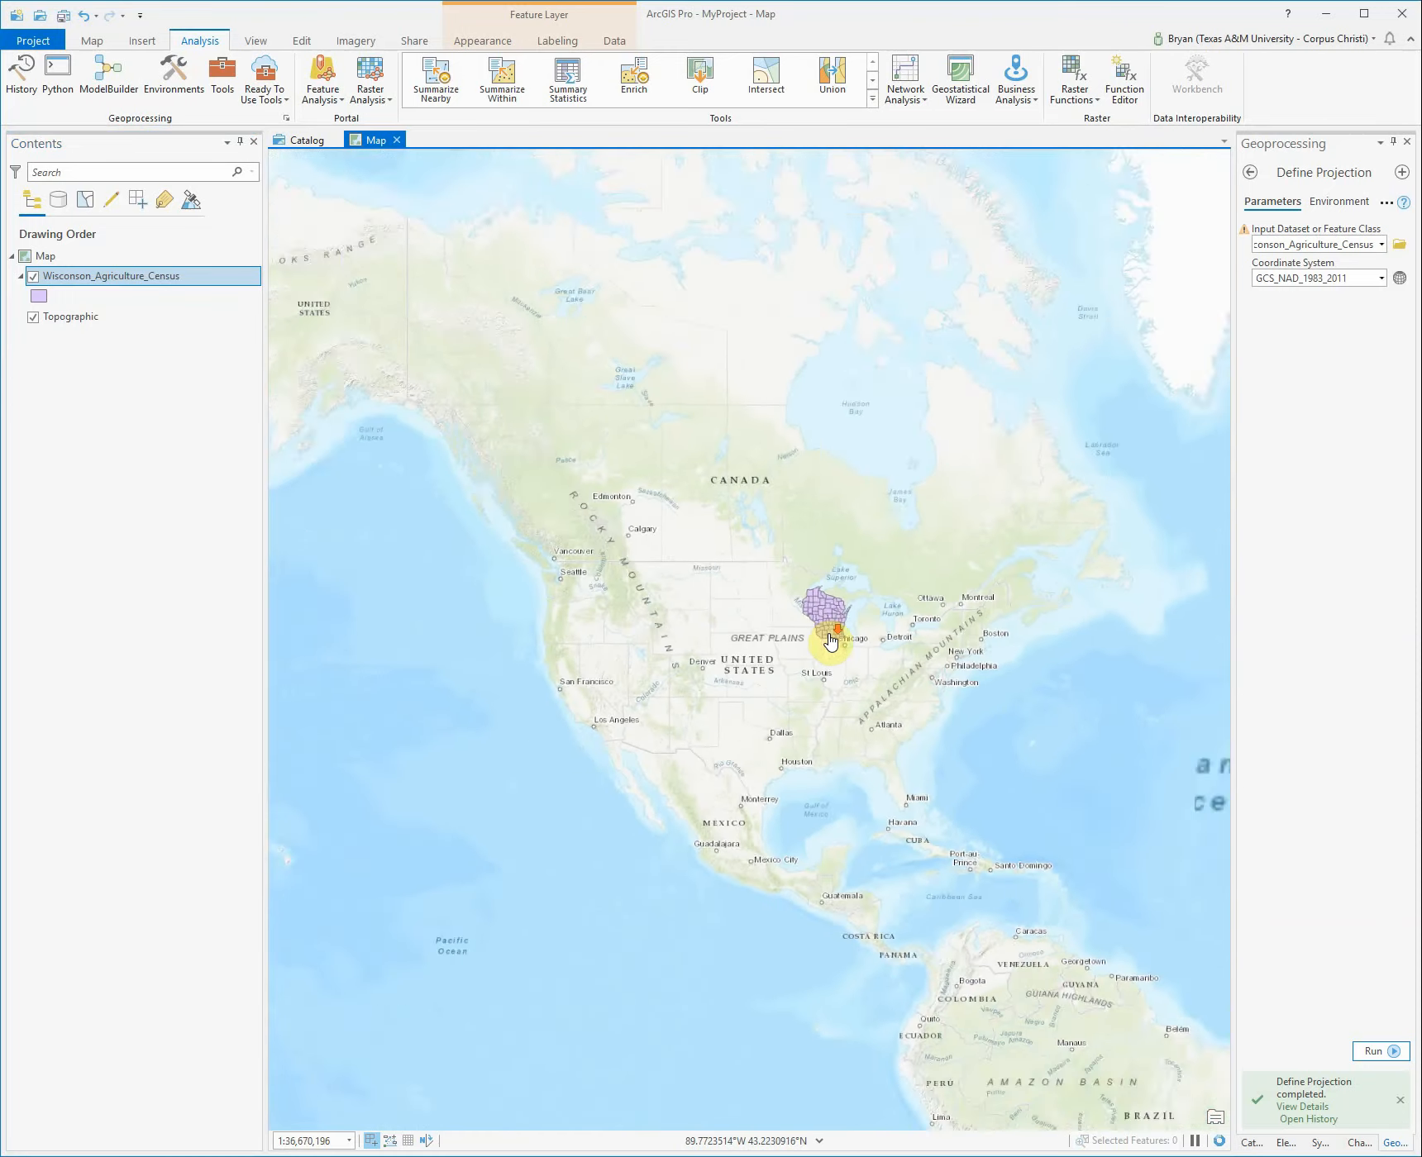
scroll(829, 639, "down", 1)
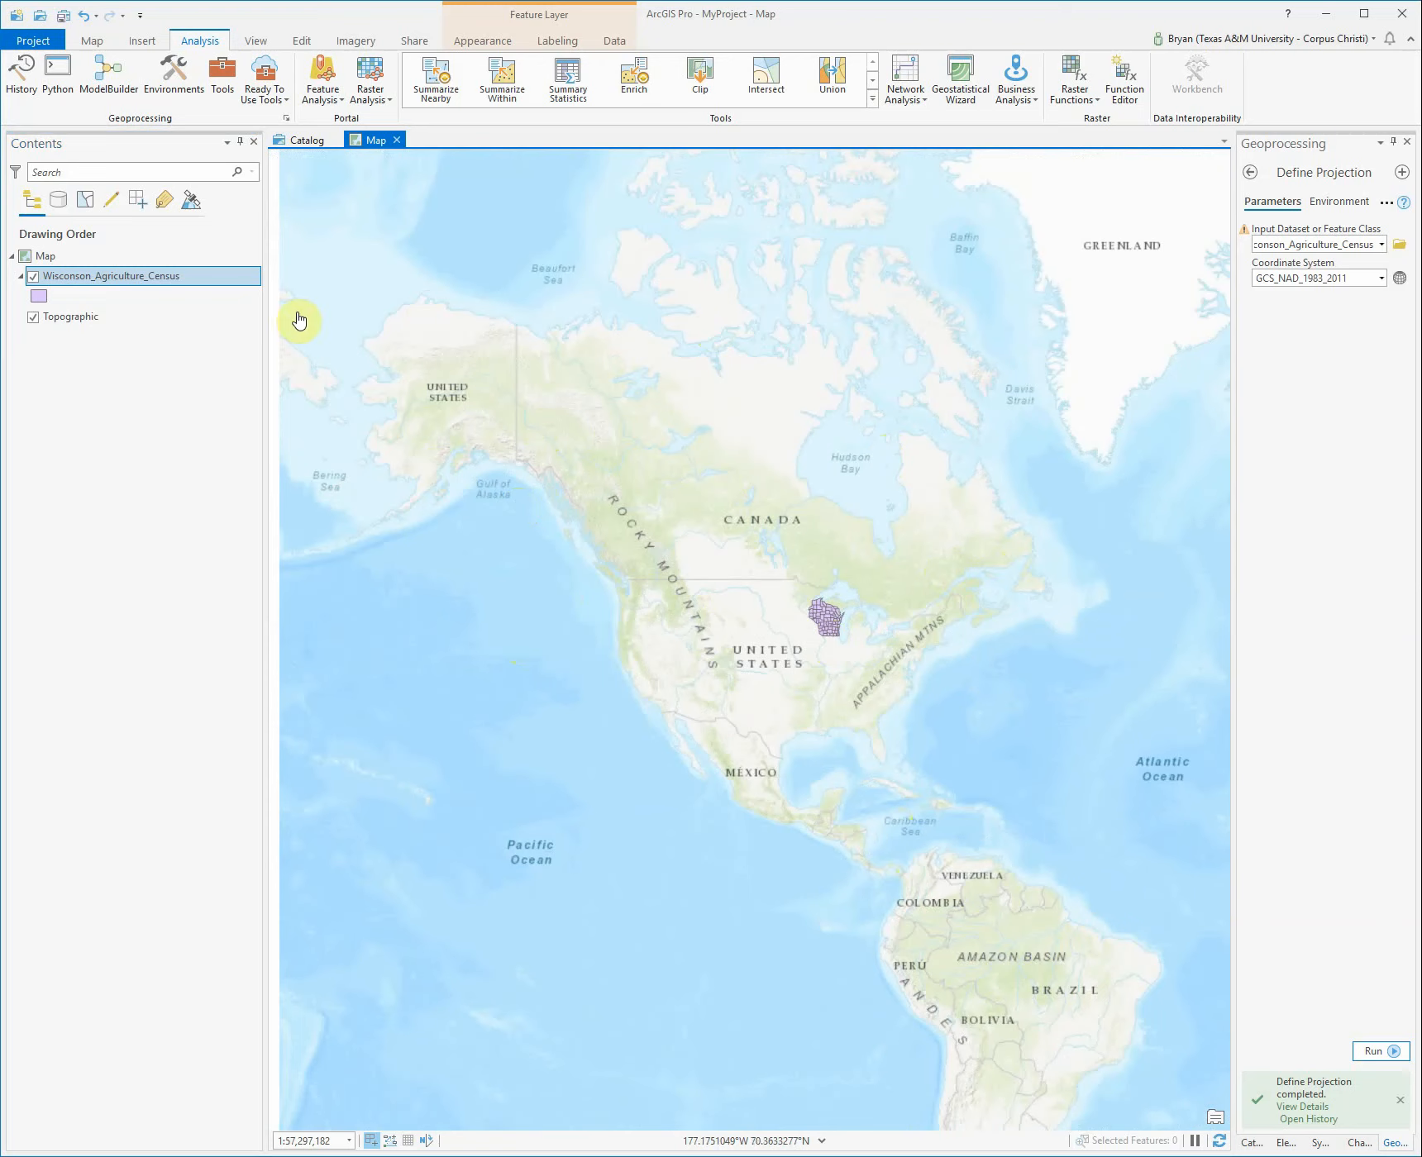
- Open the map's coordinate system properties and expand the State Plane group of the projected coordinate systems
right_click(50, 261)
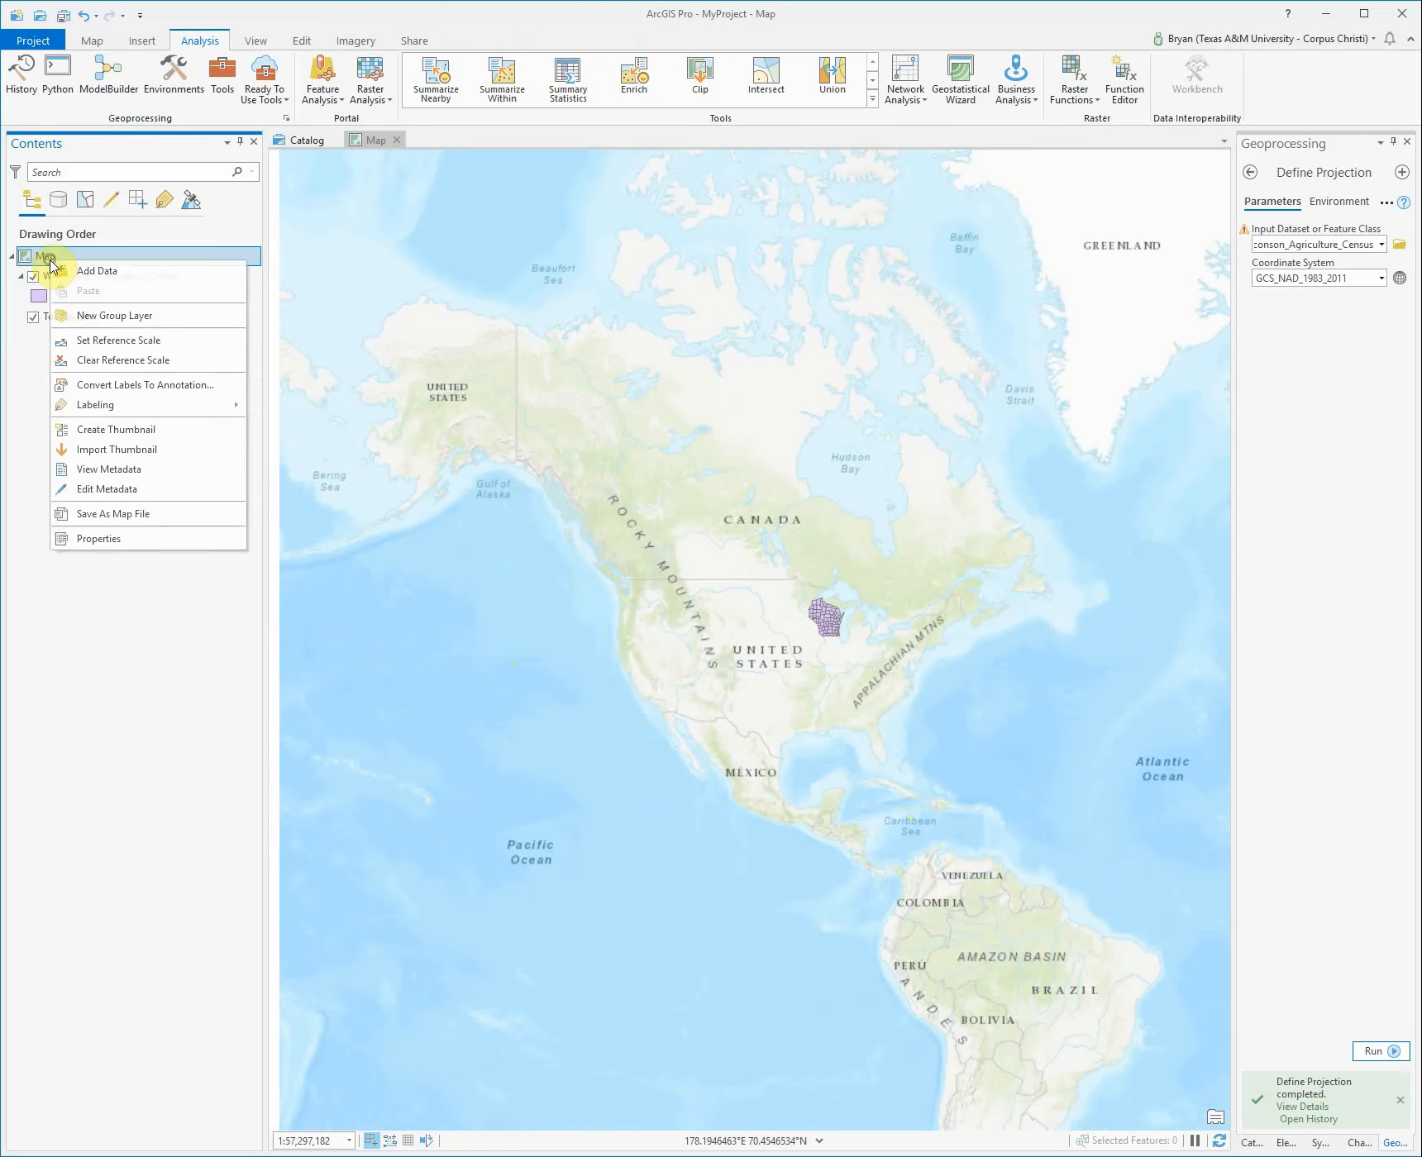
left_click(131, 539)
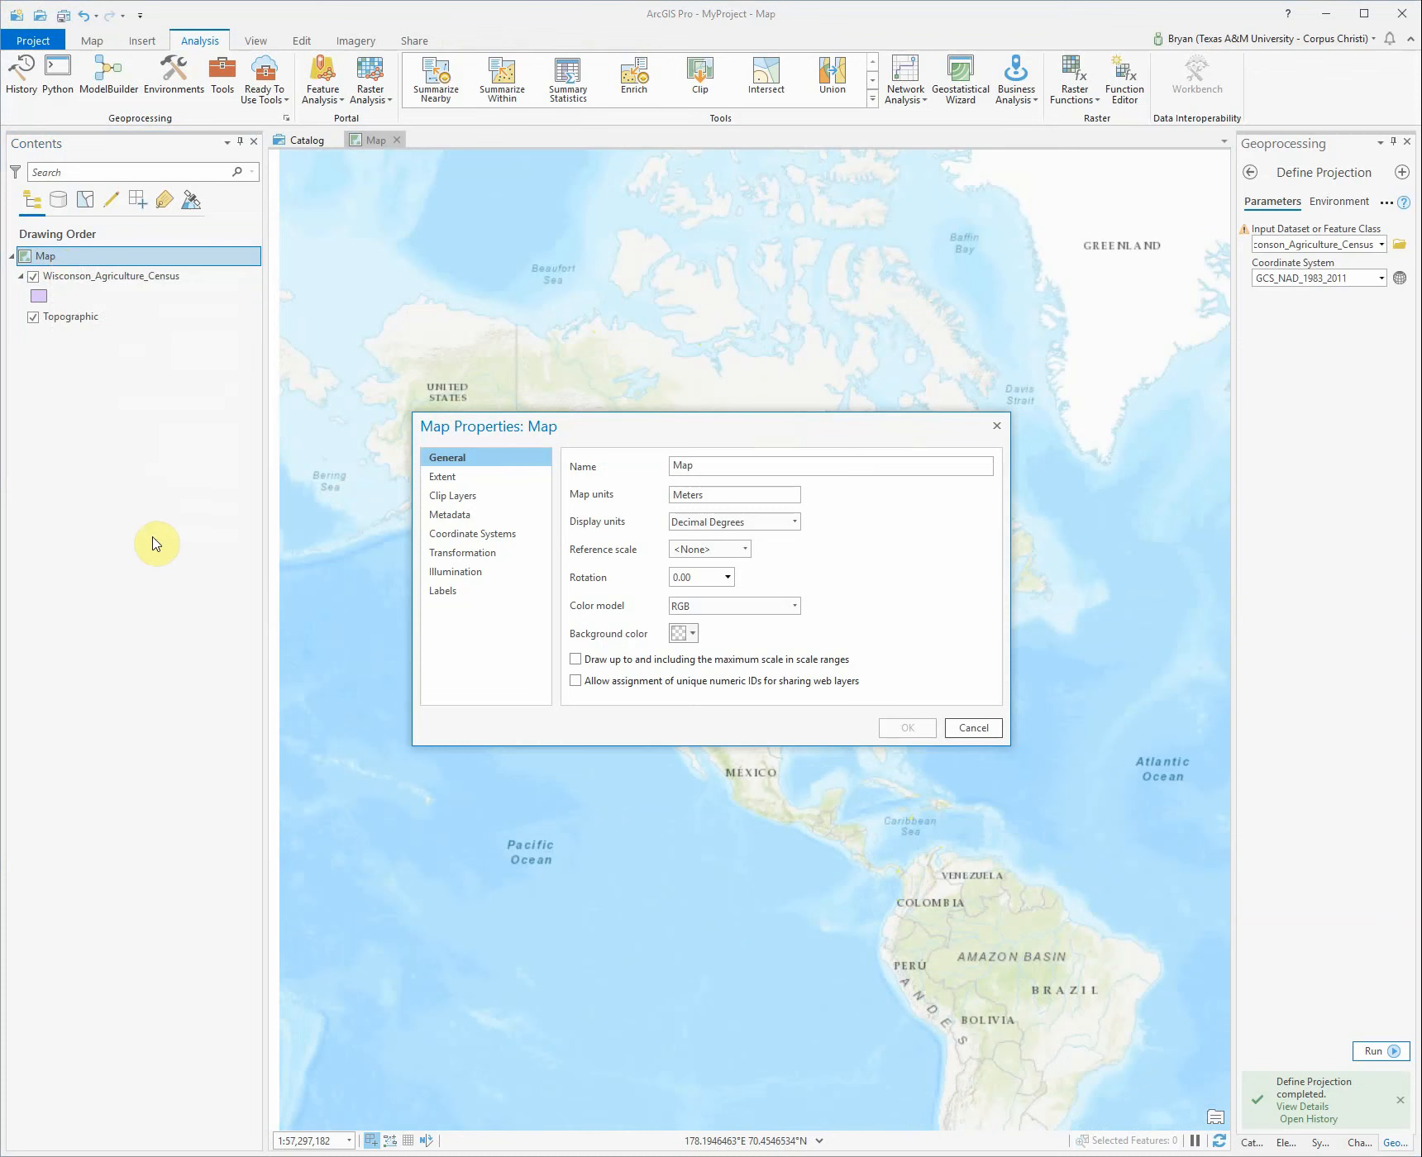
left_click(506, 538)
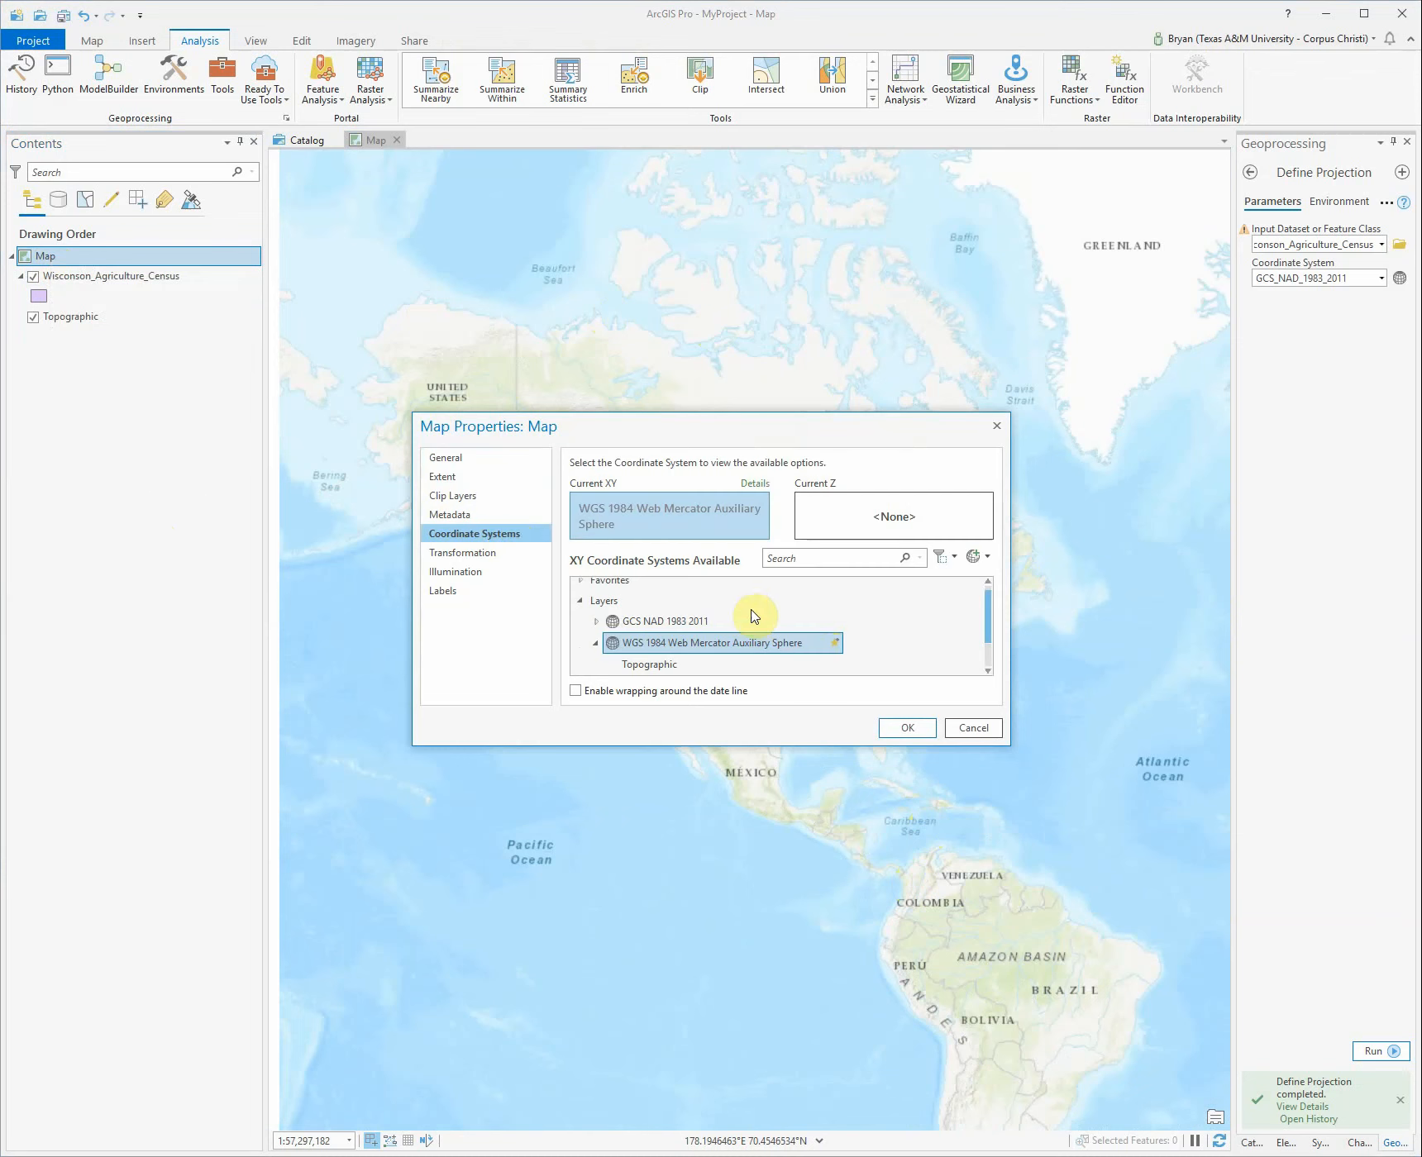
left_click(579, 601)
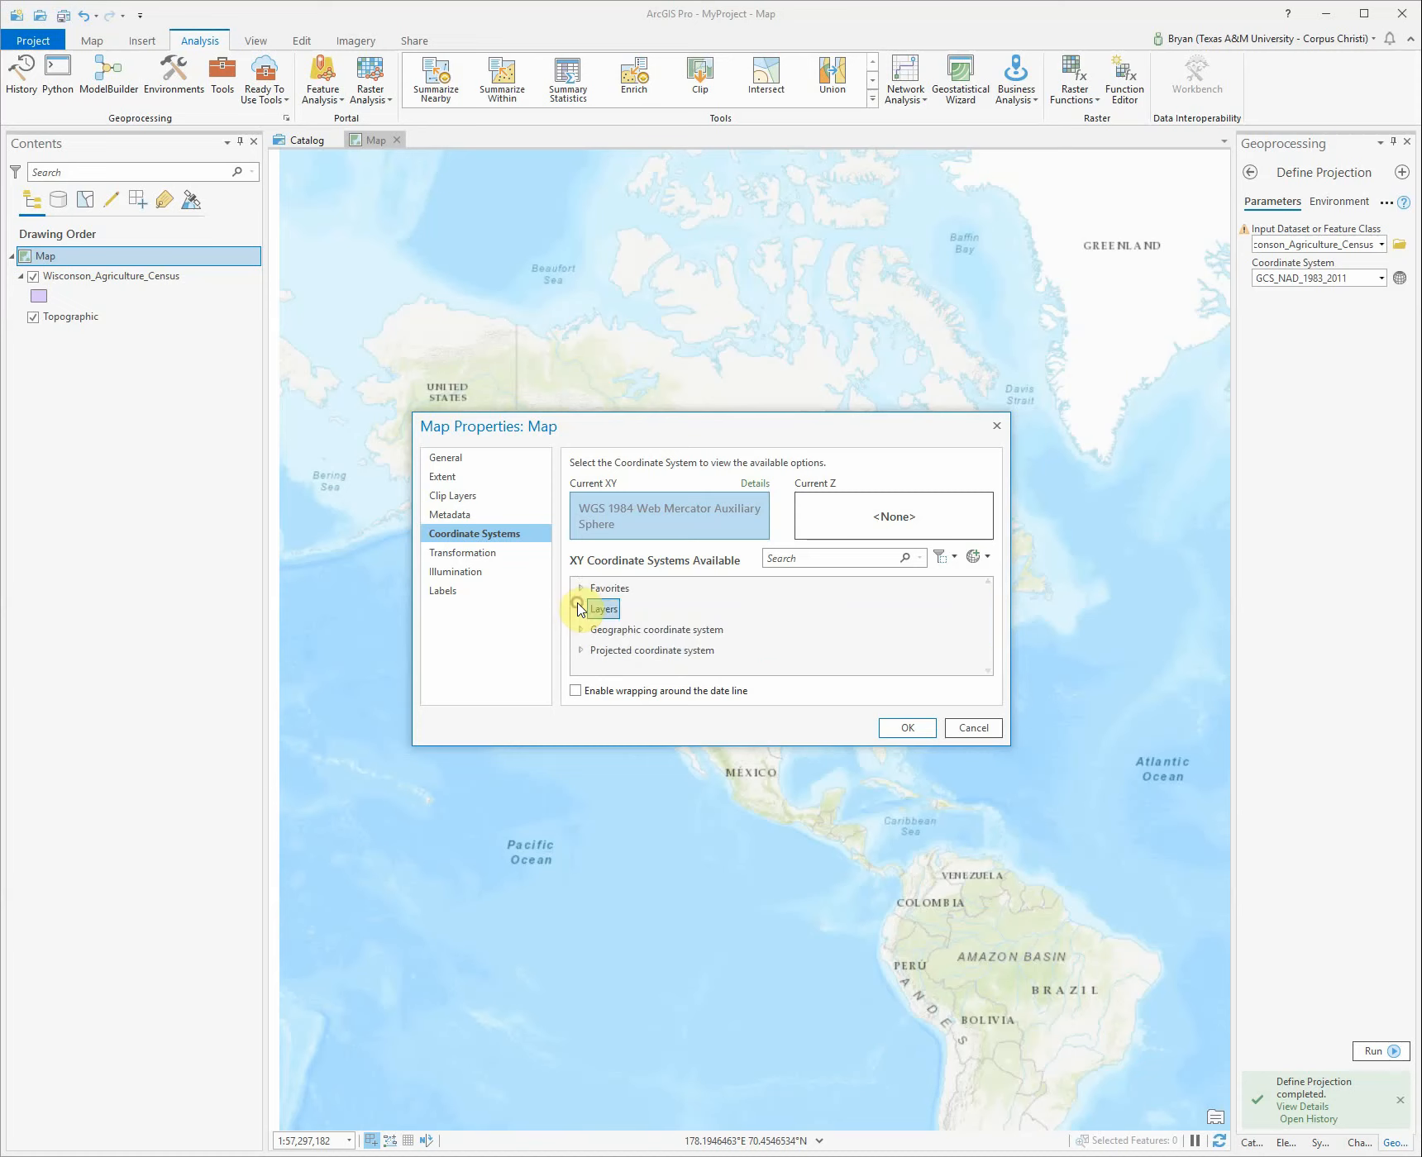
left_click(581, 650)
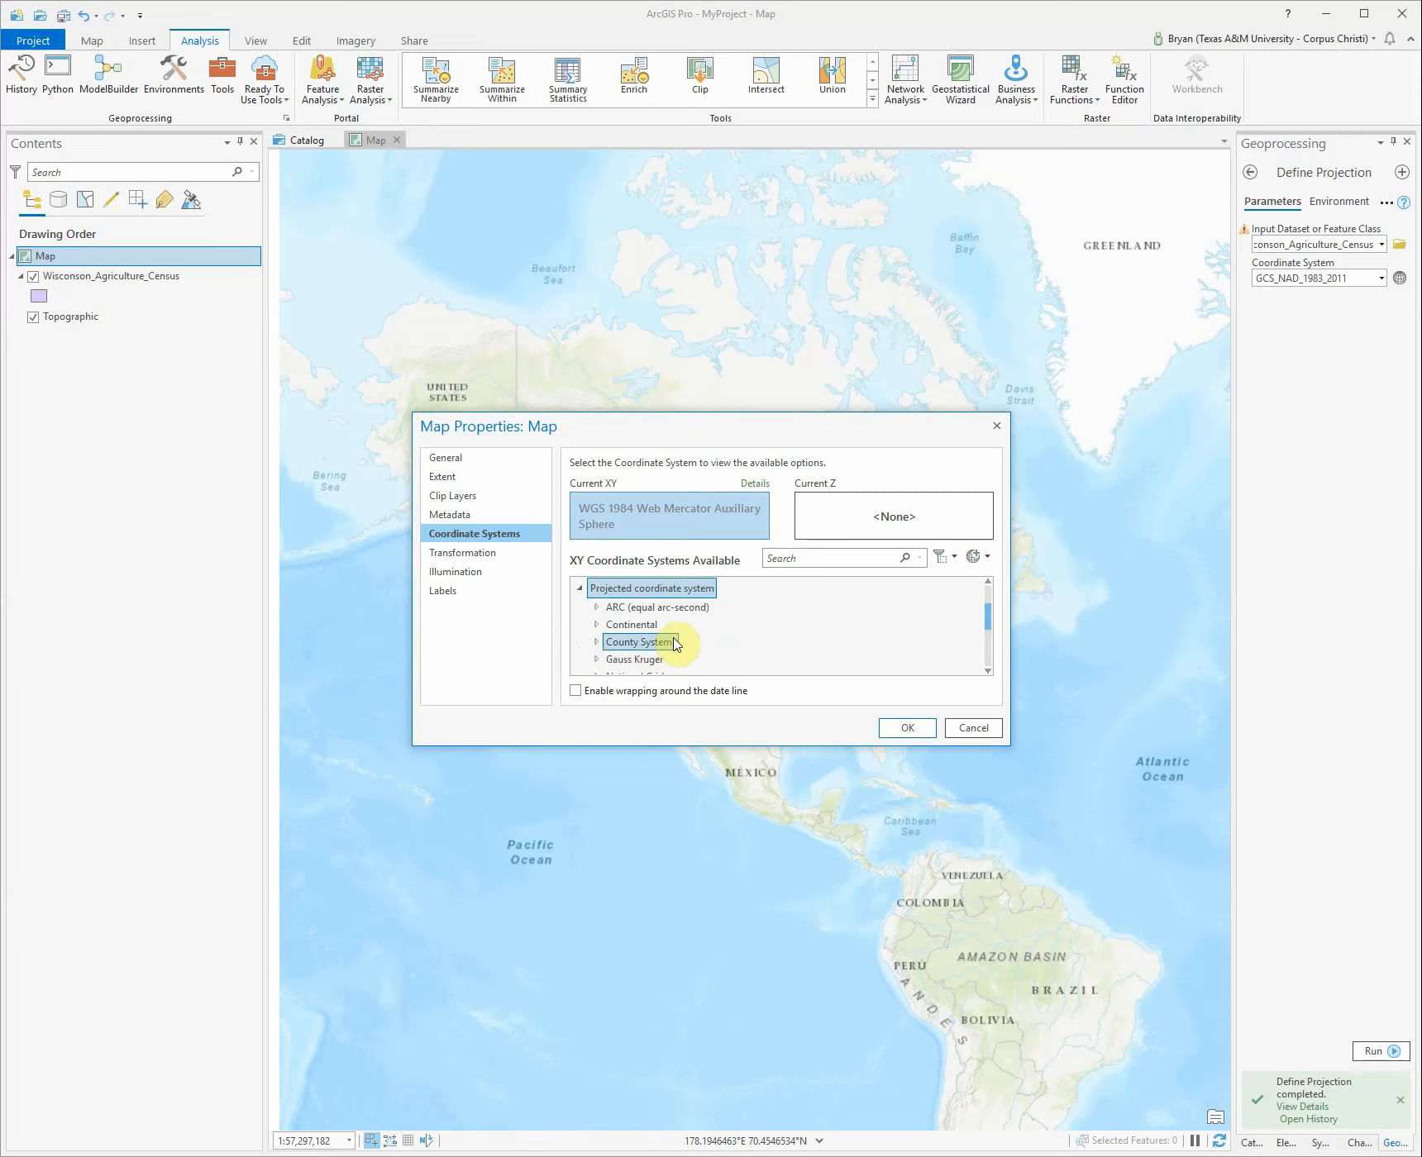
scroll(678, 643, "down", 1)
scroll(678, 643, "down", 1)
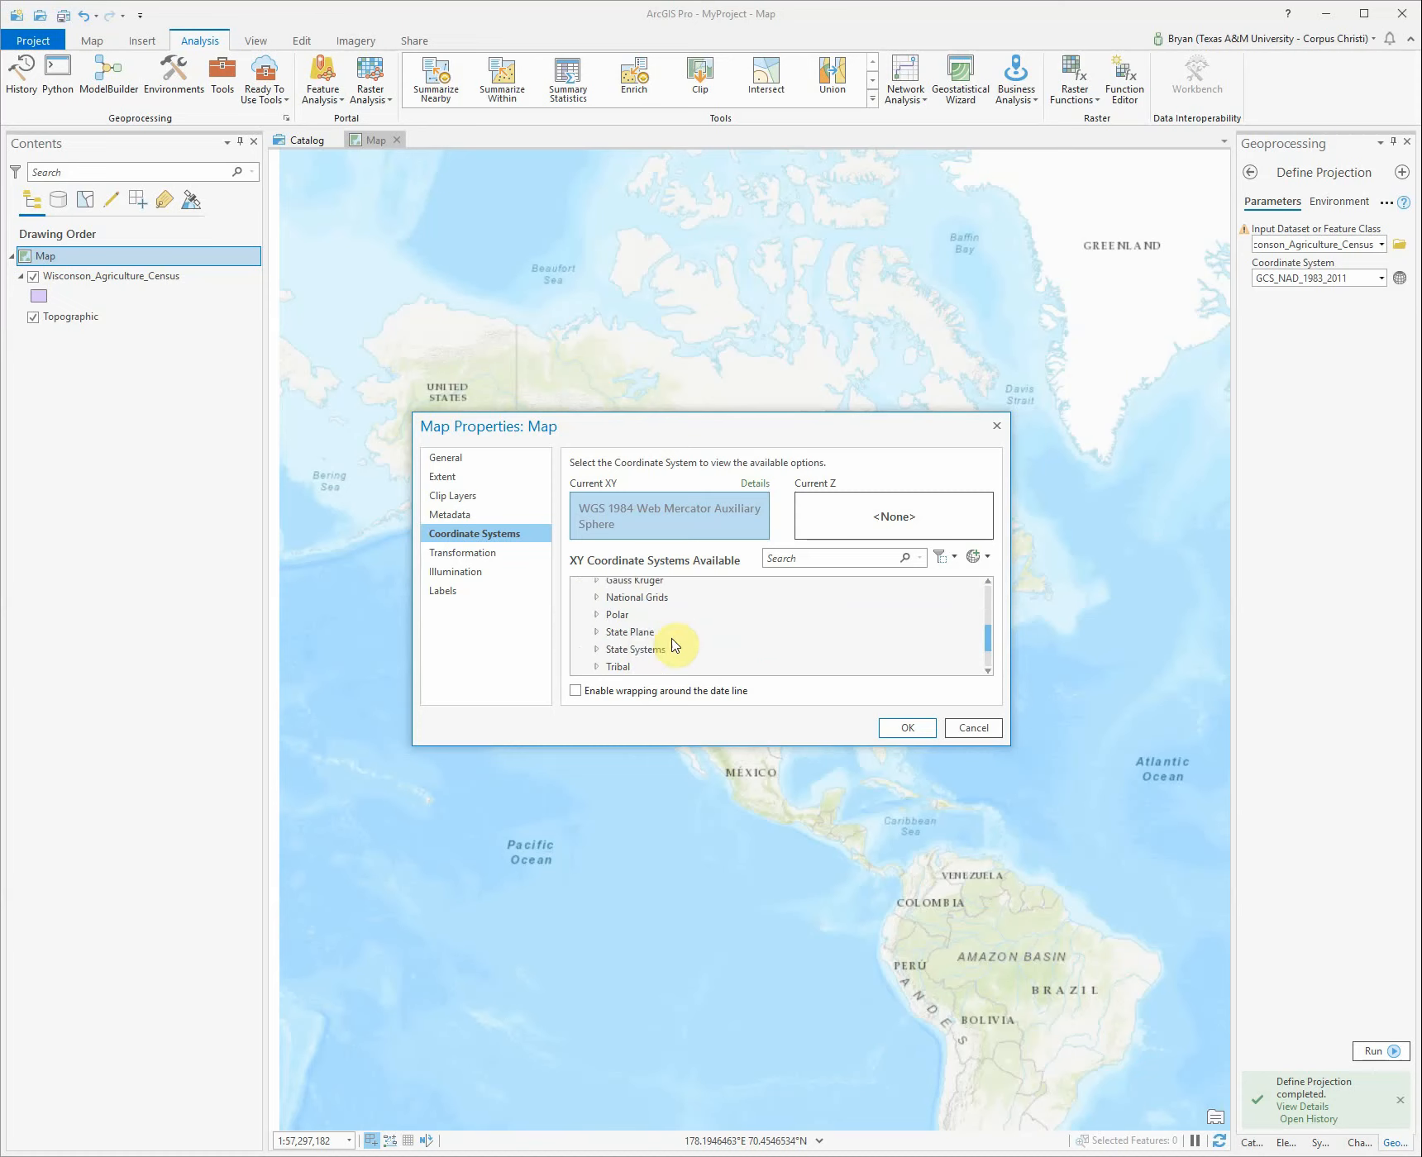
left_click(593, 638)
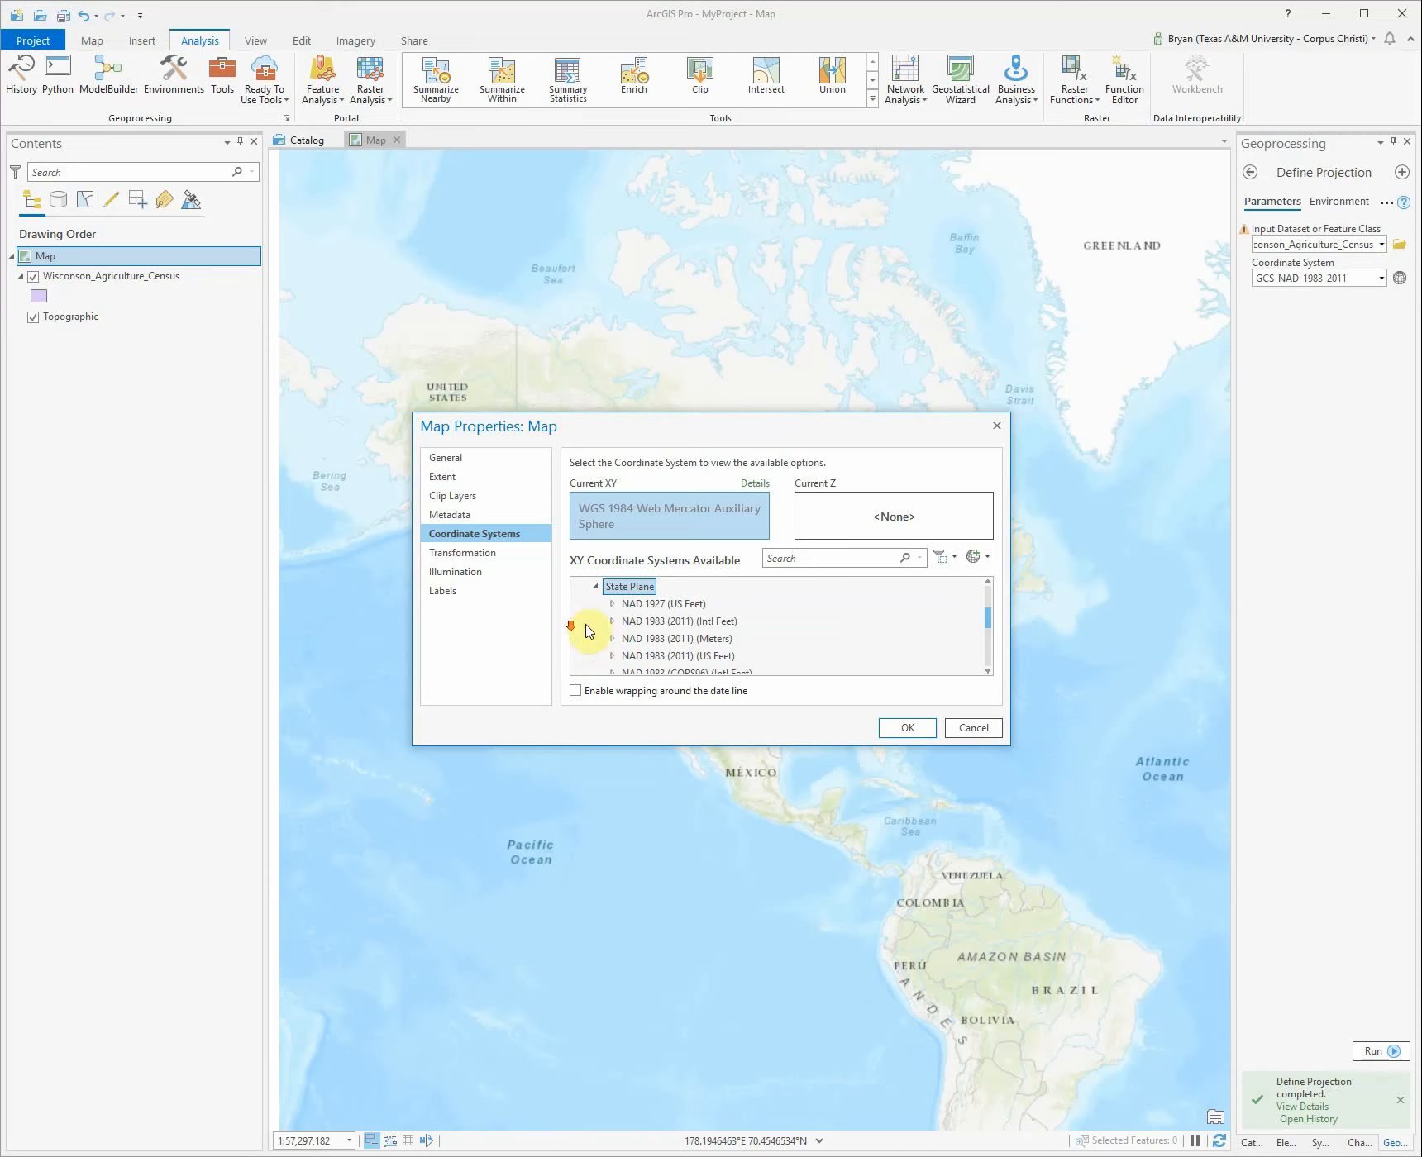
- Look through the State Plane datum groups and expand NAD 1983 (2011) (US Feet)
scroll(686, 637, "down", 2)
left_click(690, 641)
scroll(689, 641, "down", 4)
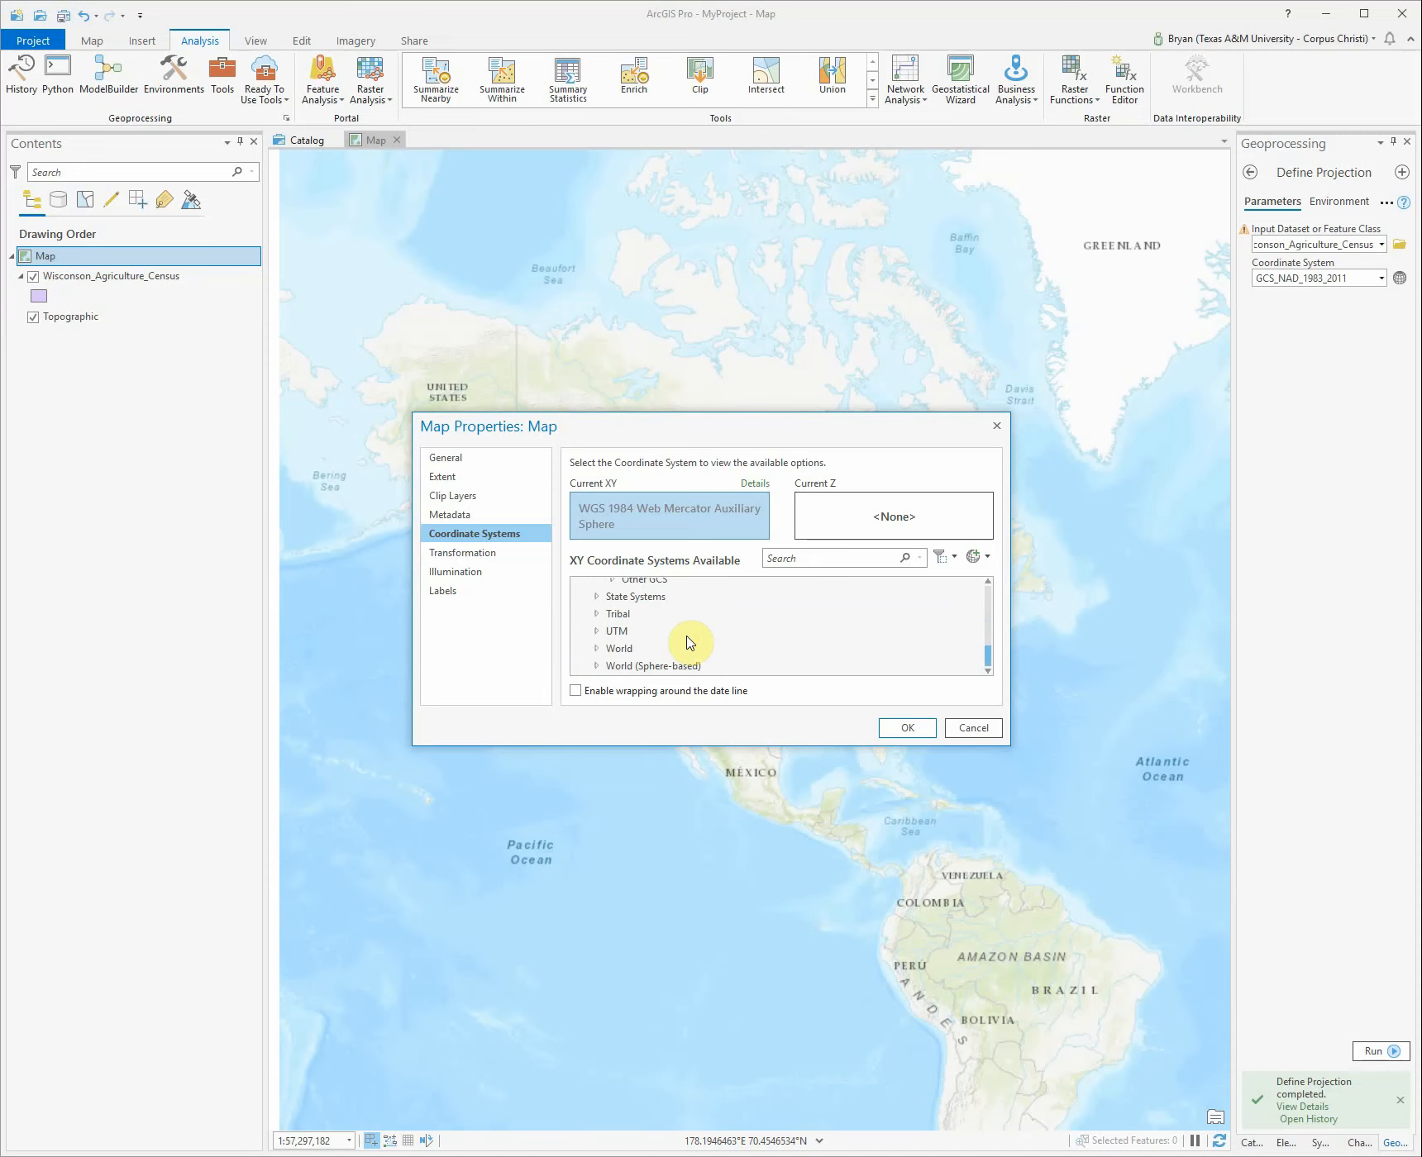
scroll(689, 641, "up", 2)
scroll(690, 641, "up", 3)
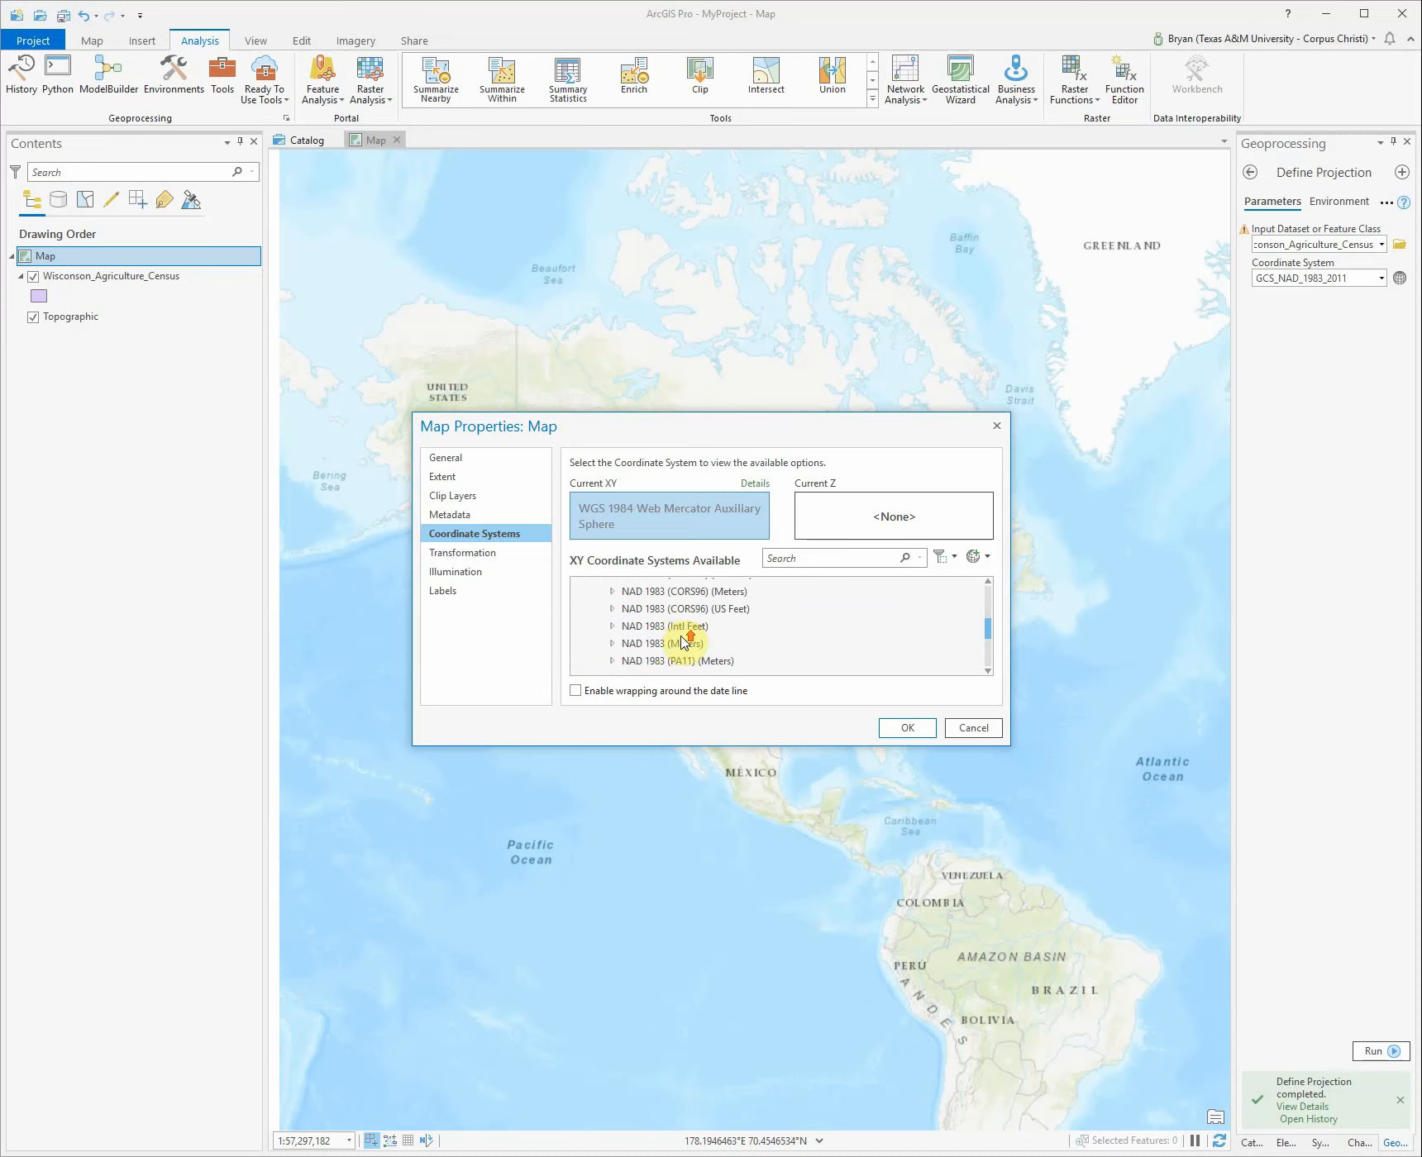
left_click(651, 641)
scroll(650, 641, "up", 1)
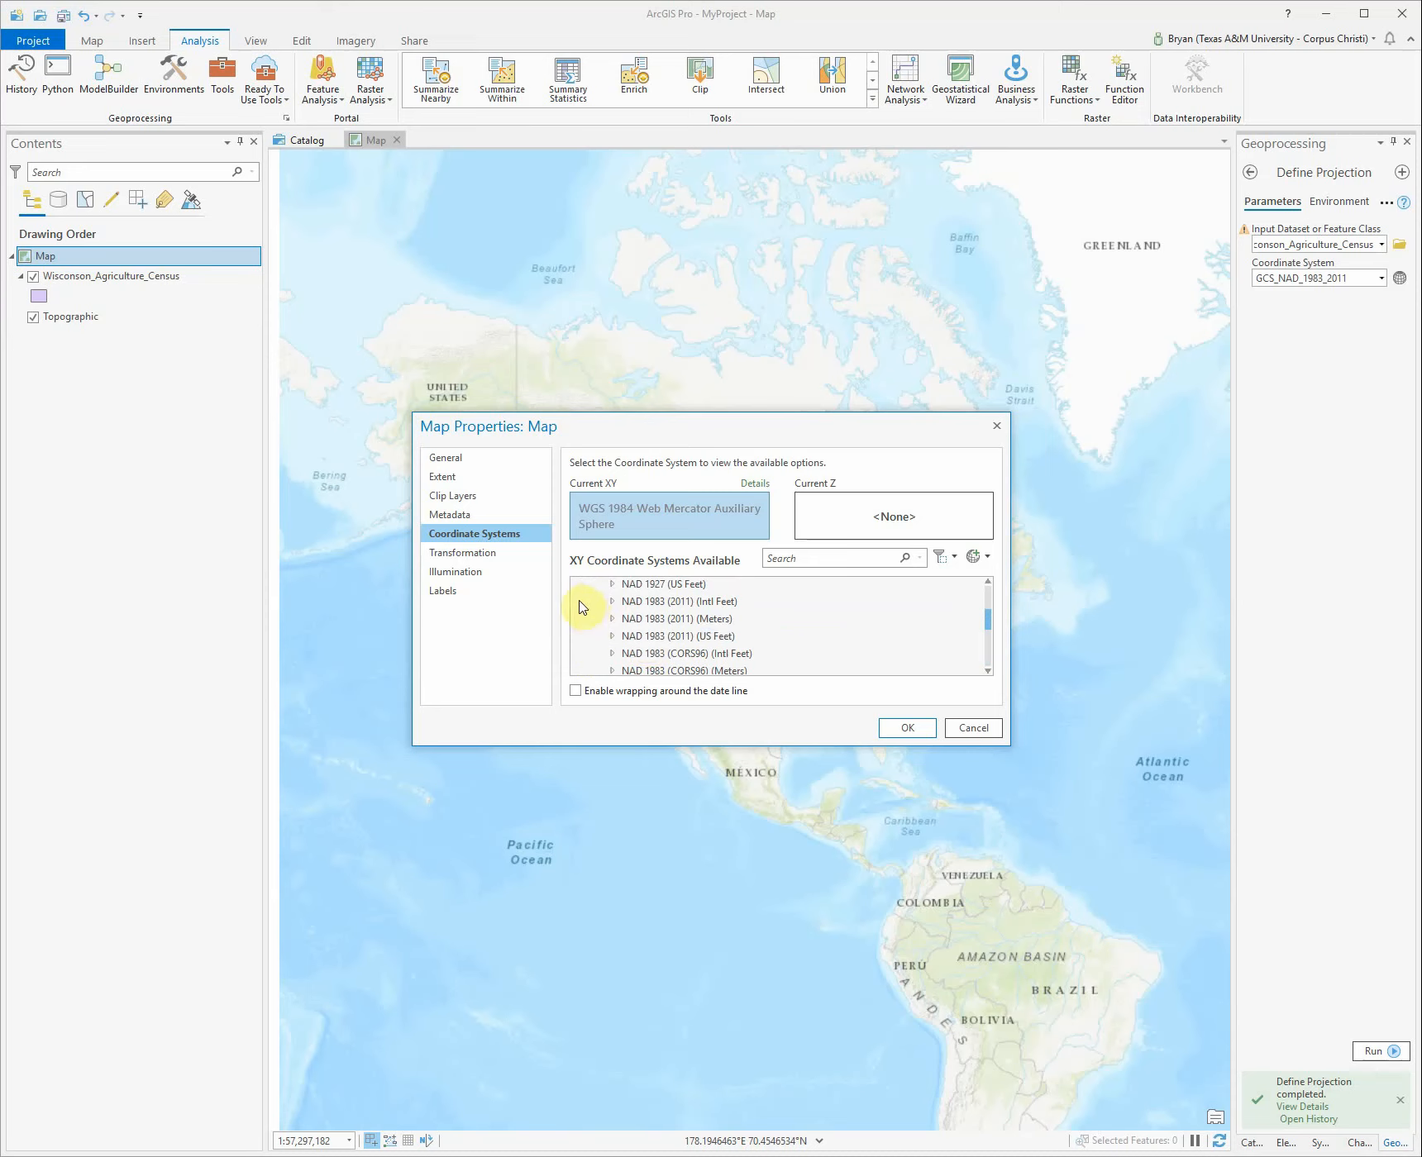
left_click(611, 636)
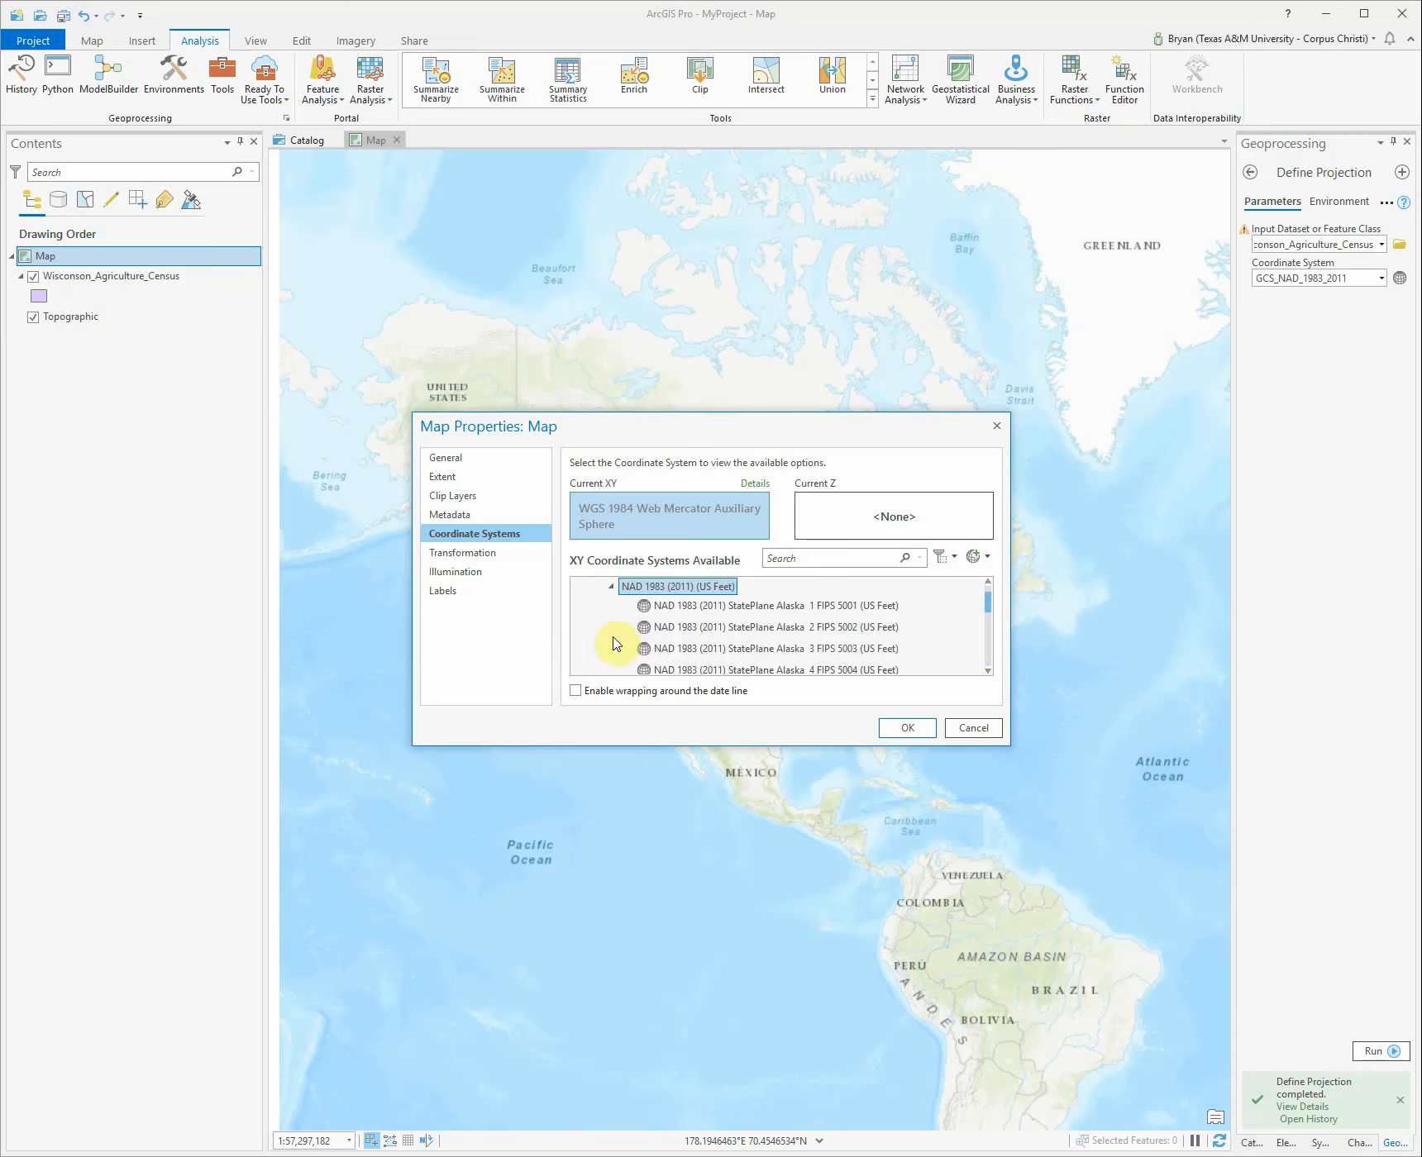
- Set the map's coordinate system to NAD 1983 (2011) StatePlane Wisconsin Central FIPS 4802 (US Feet) and apply it
scroll(860, 653, "down", 9)
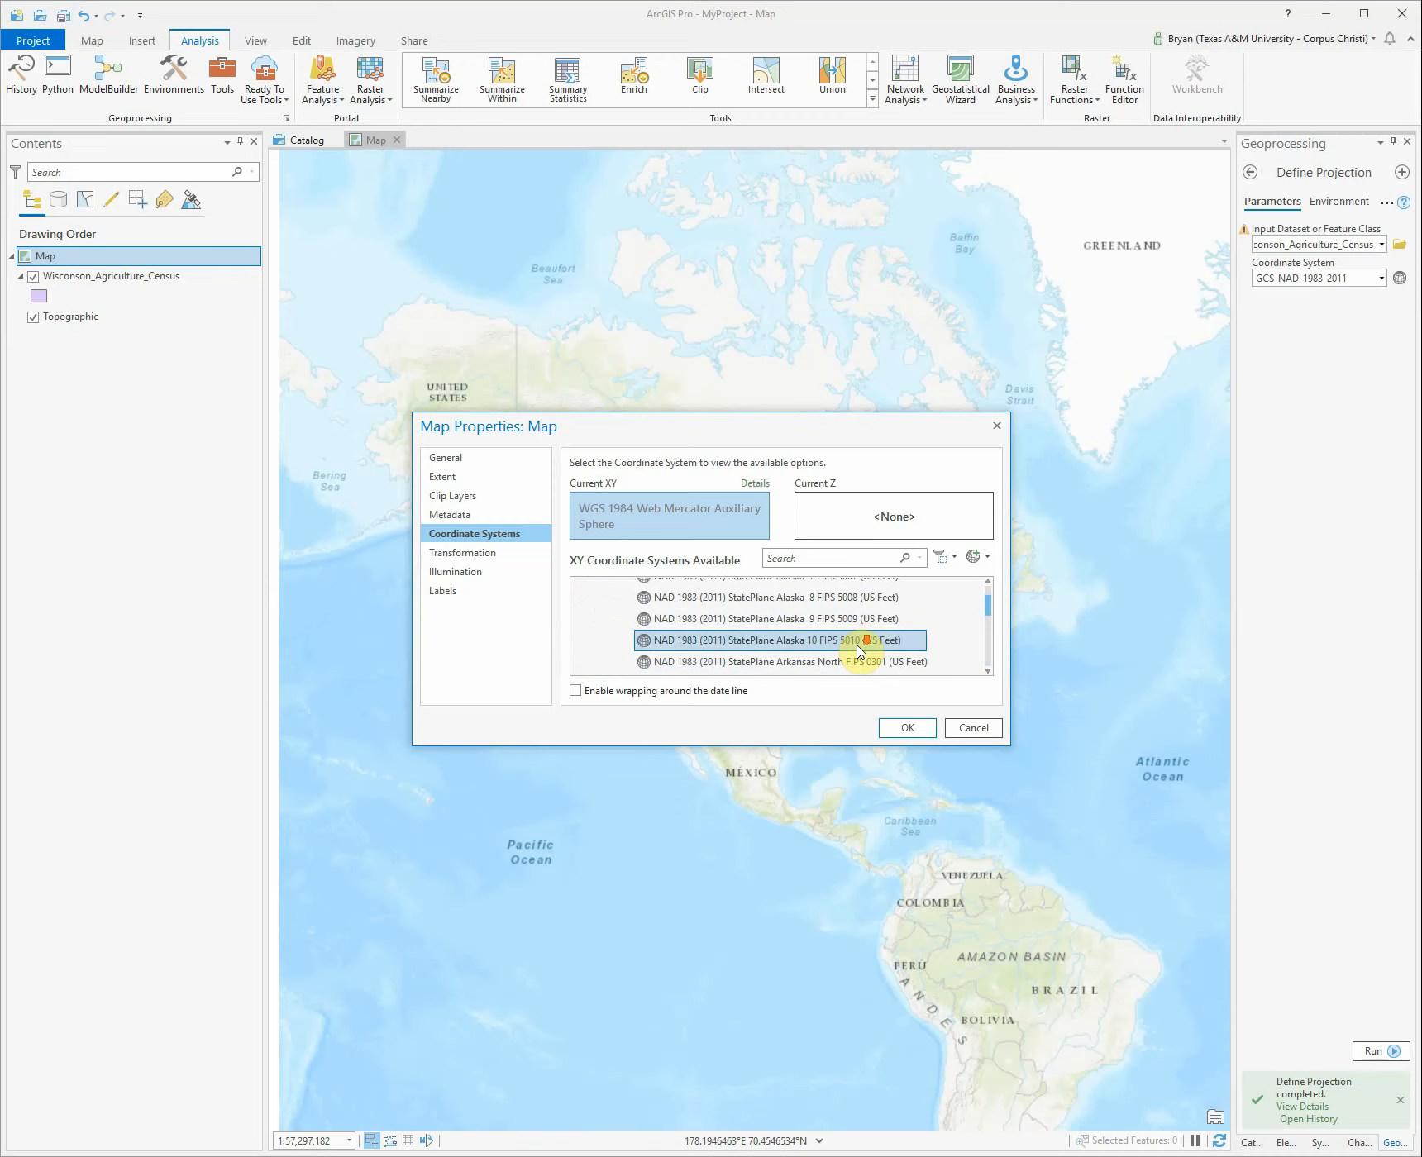
scroll(859, 650, "down", 15)
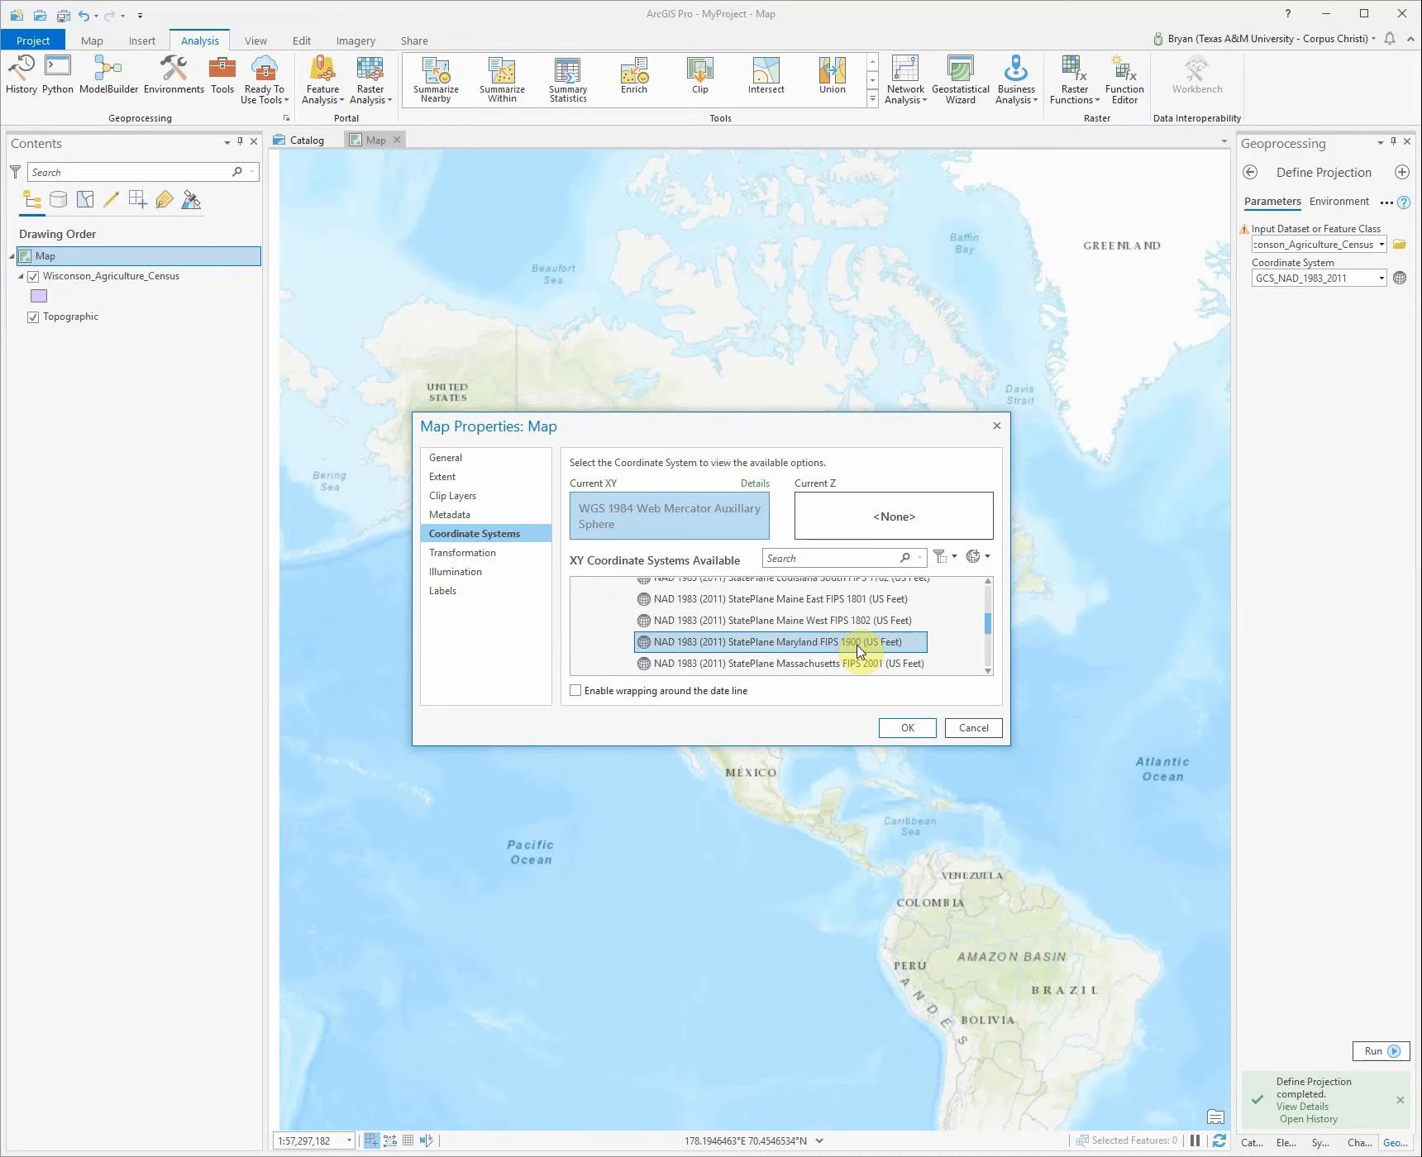
scroll(860, 653, "down", 13)
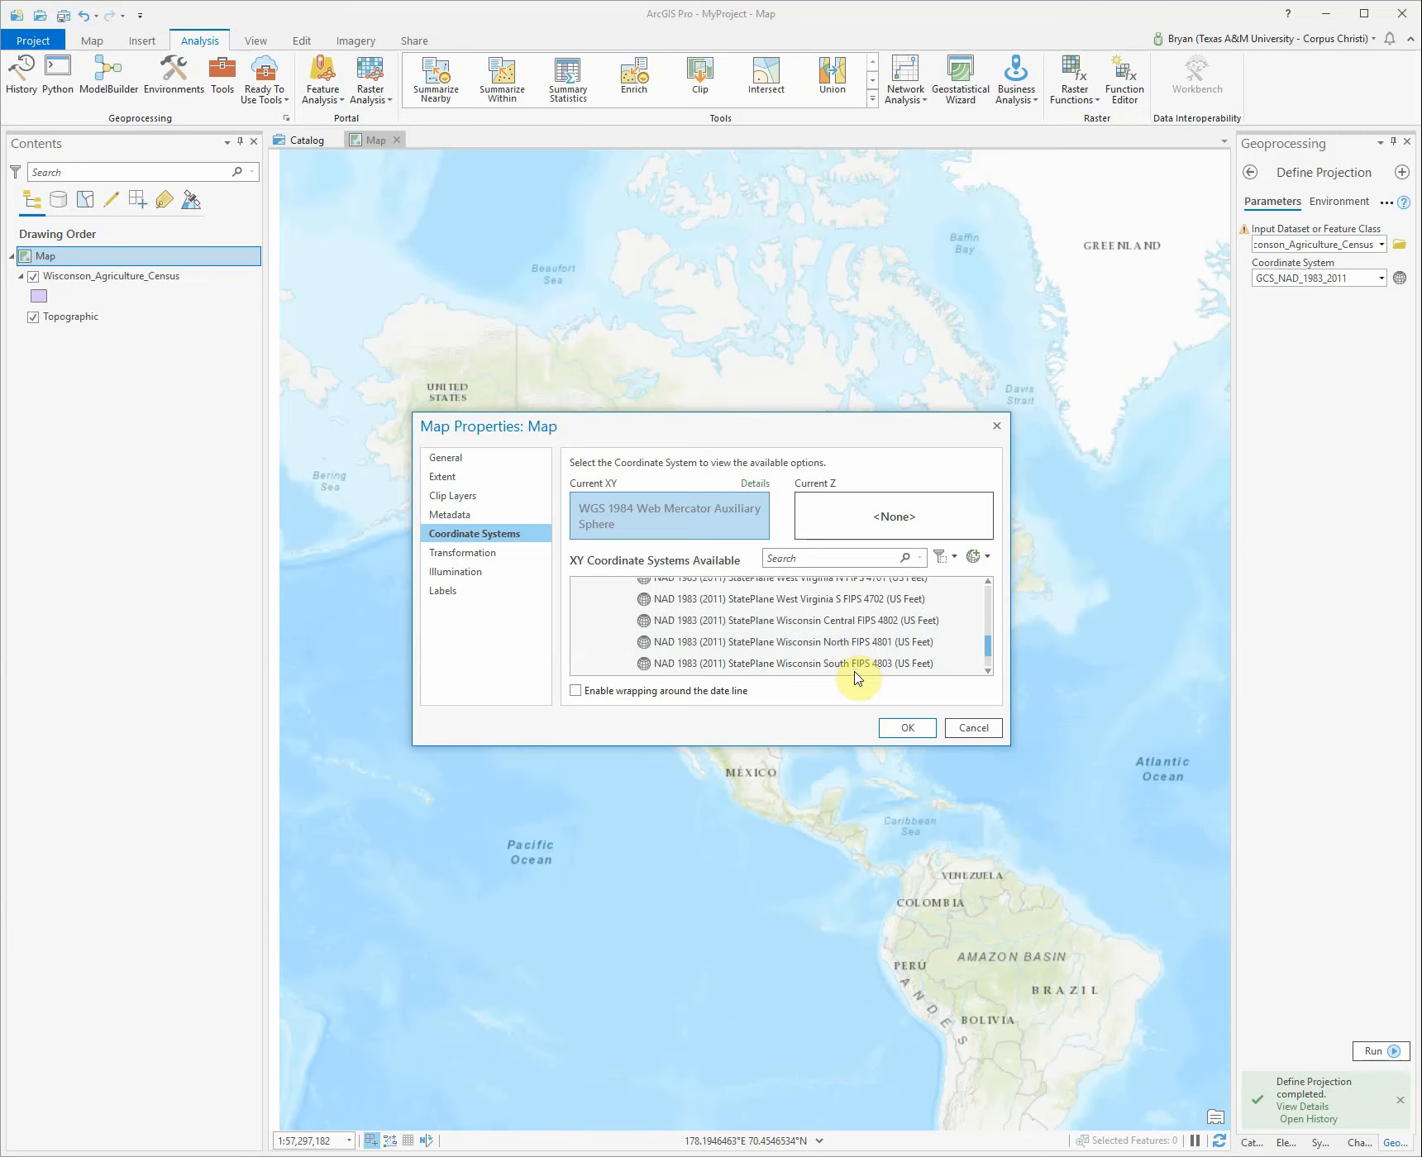
scroll(853, 657, "down", 2)
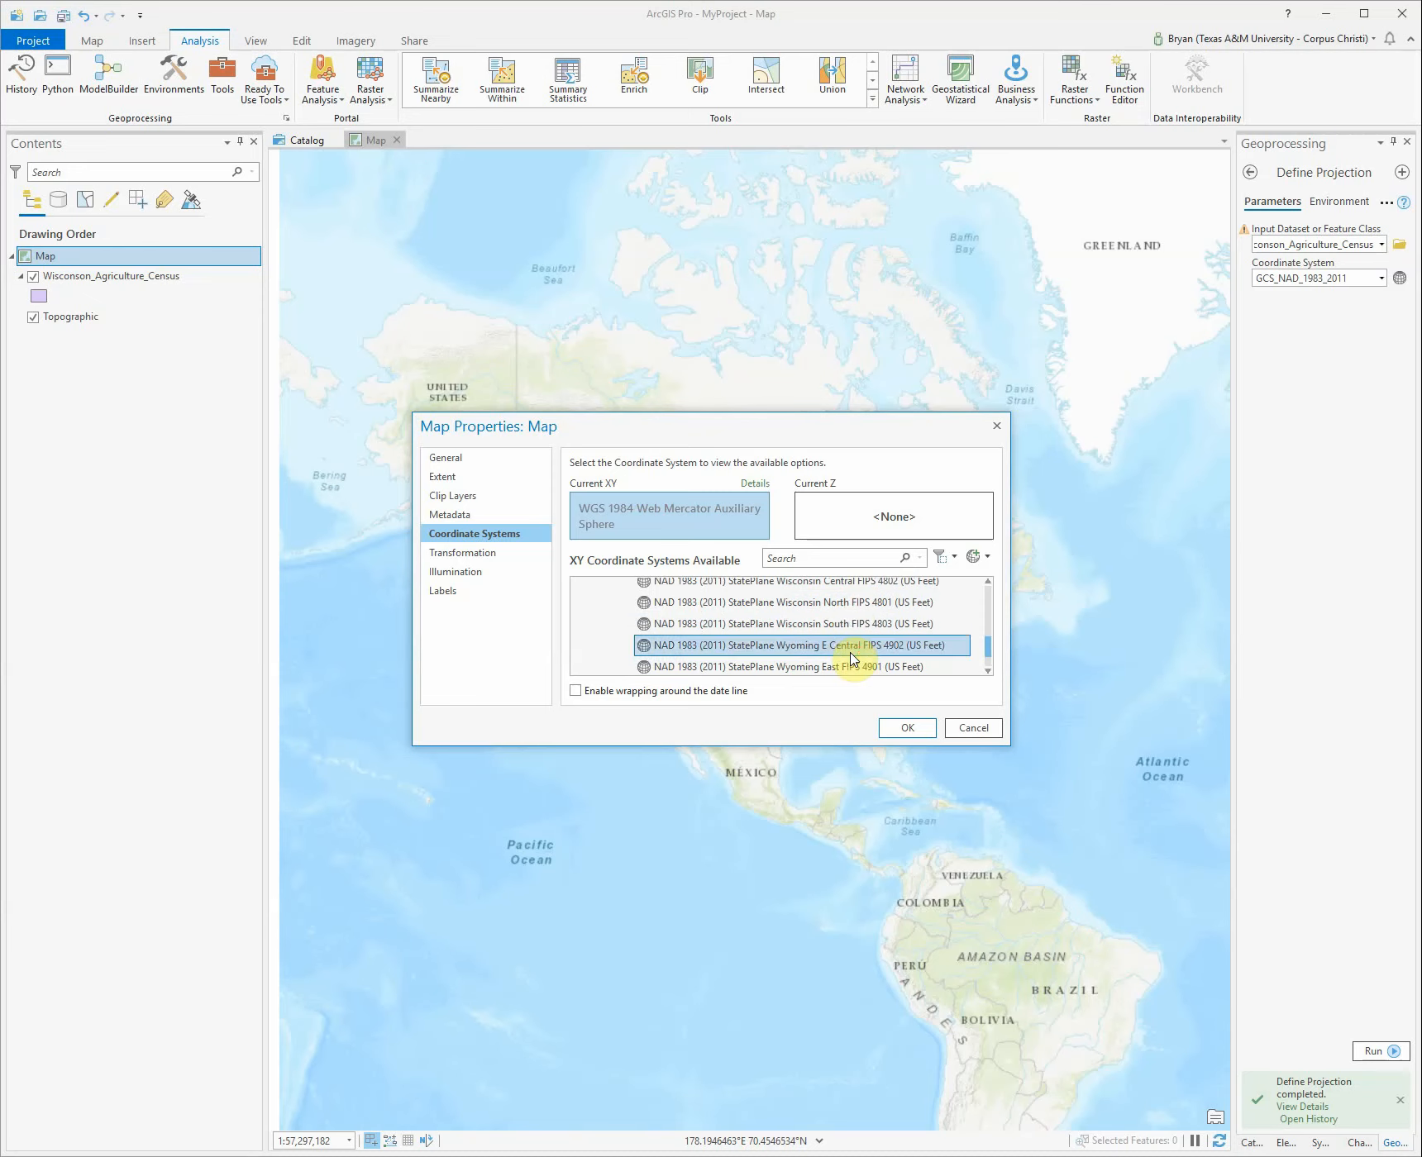
left_click(853, 581)
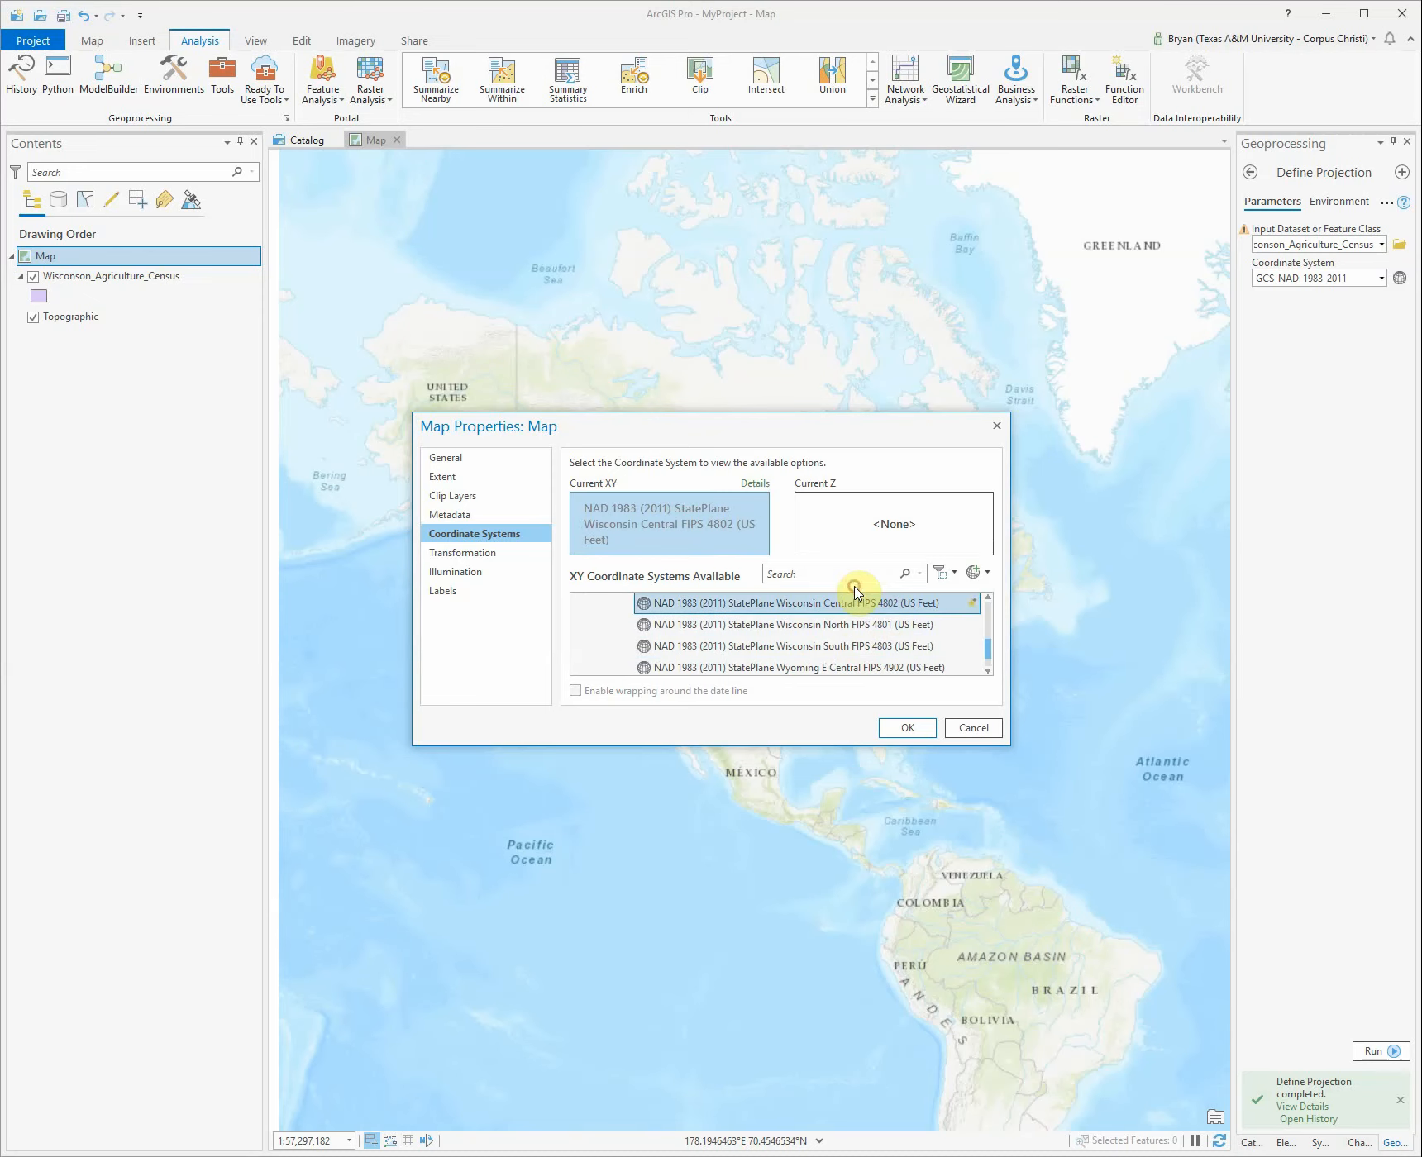
left_click(909, 729)
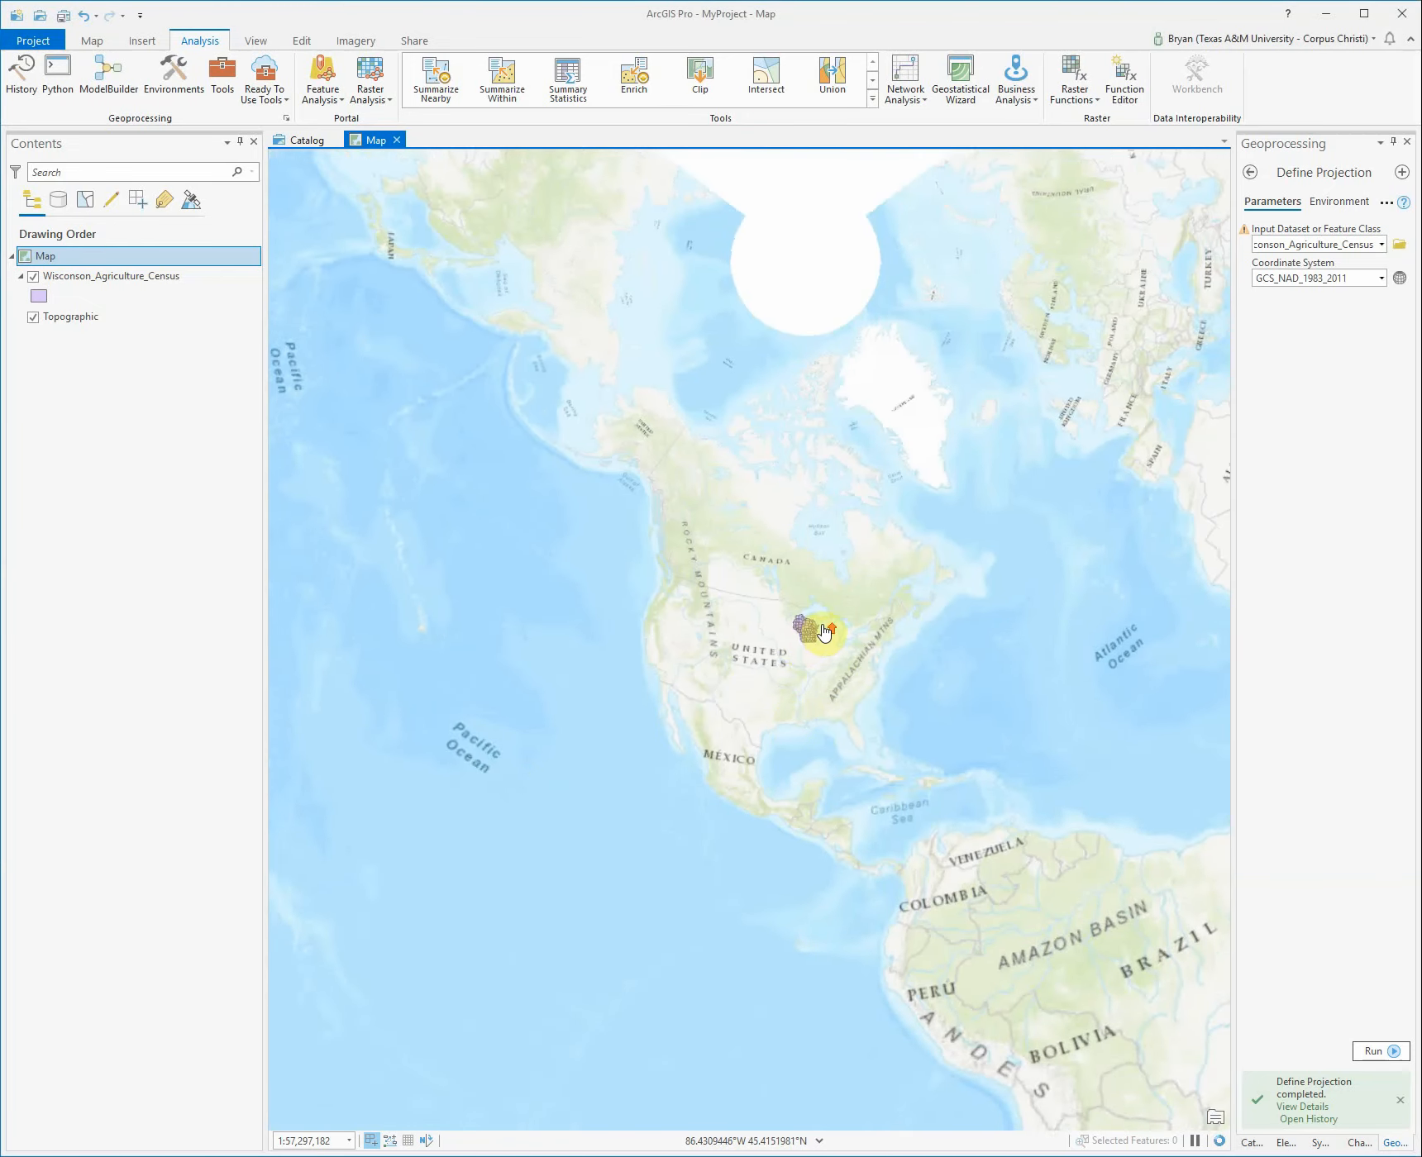
- Examine the reprojected Wisconsin counties up close, look over the Wisconson_Agriculture_Census attribute table, and close the table
scroll(824, 633, "up", 10)
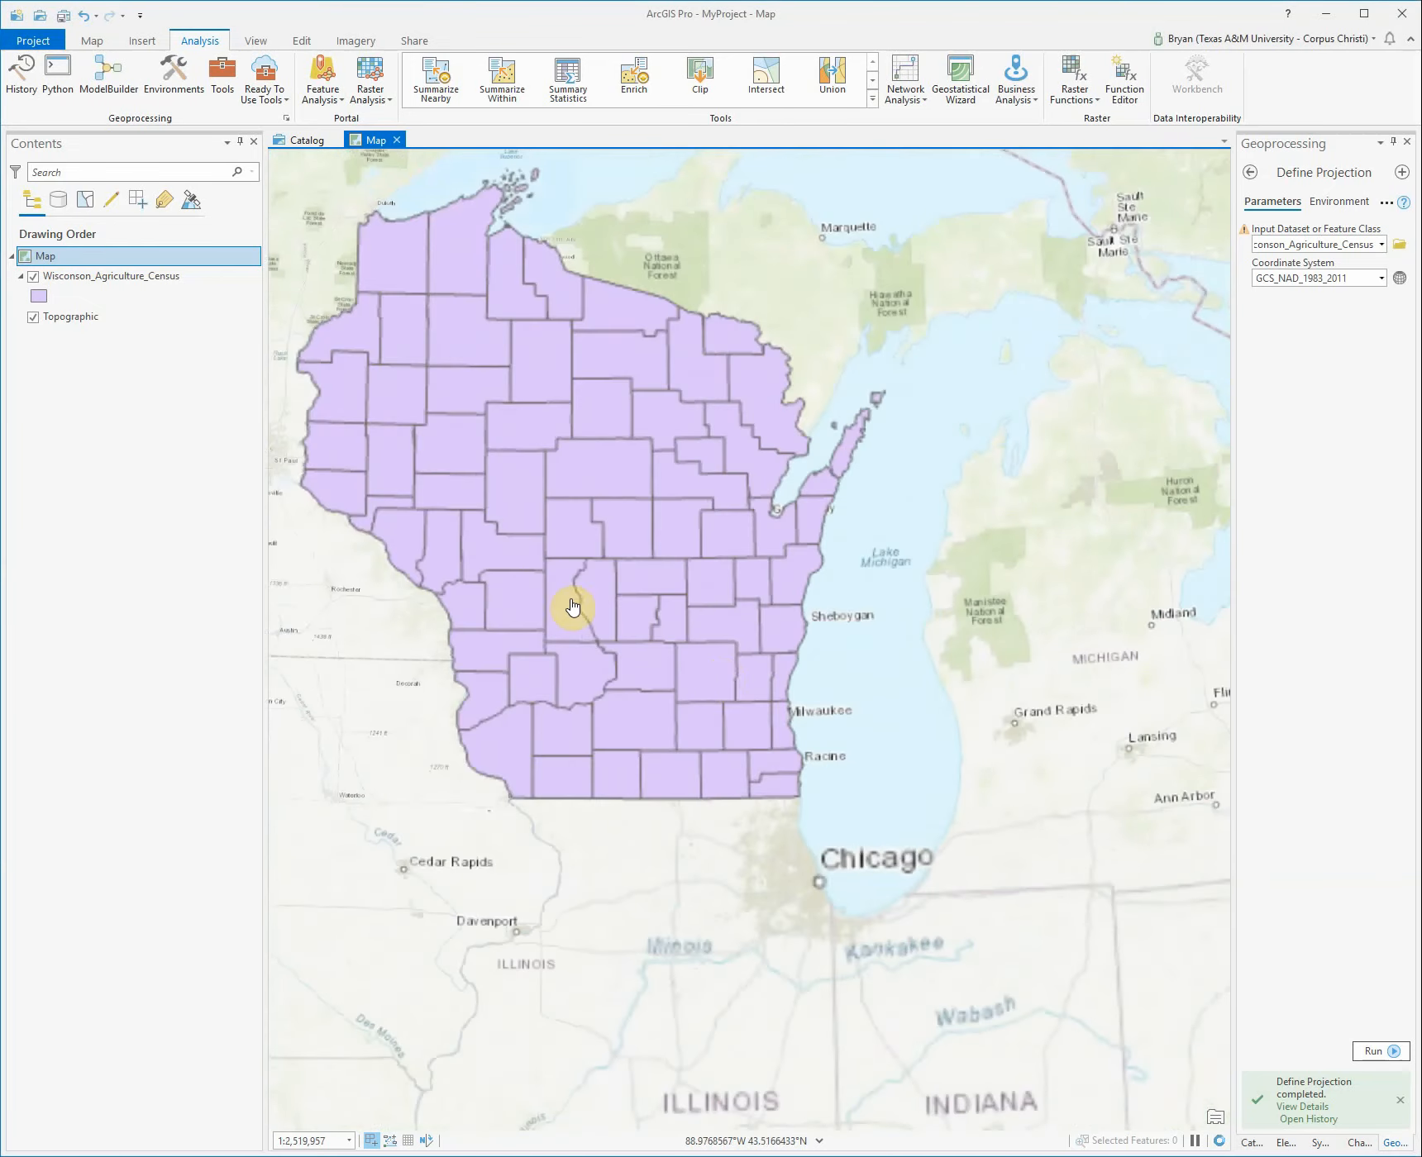
left_click_drag(573, 607, 685, 781)
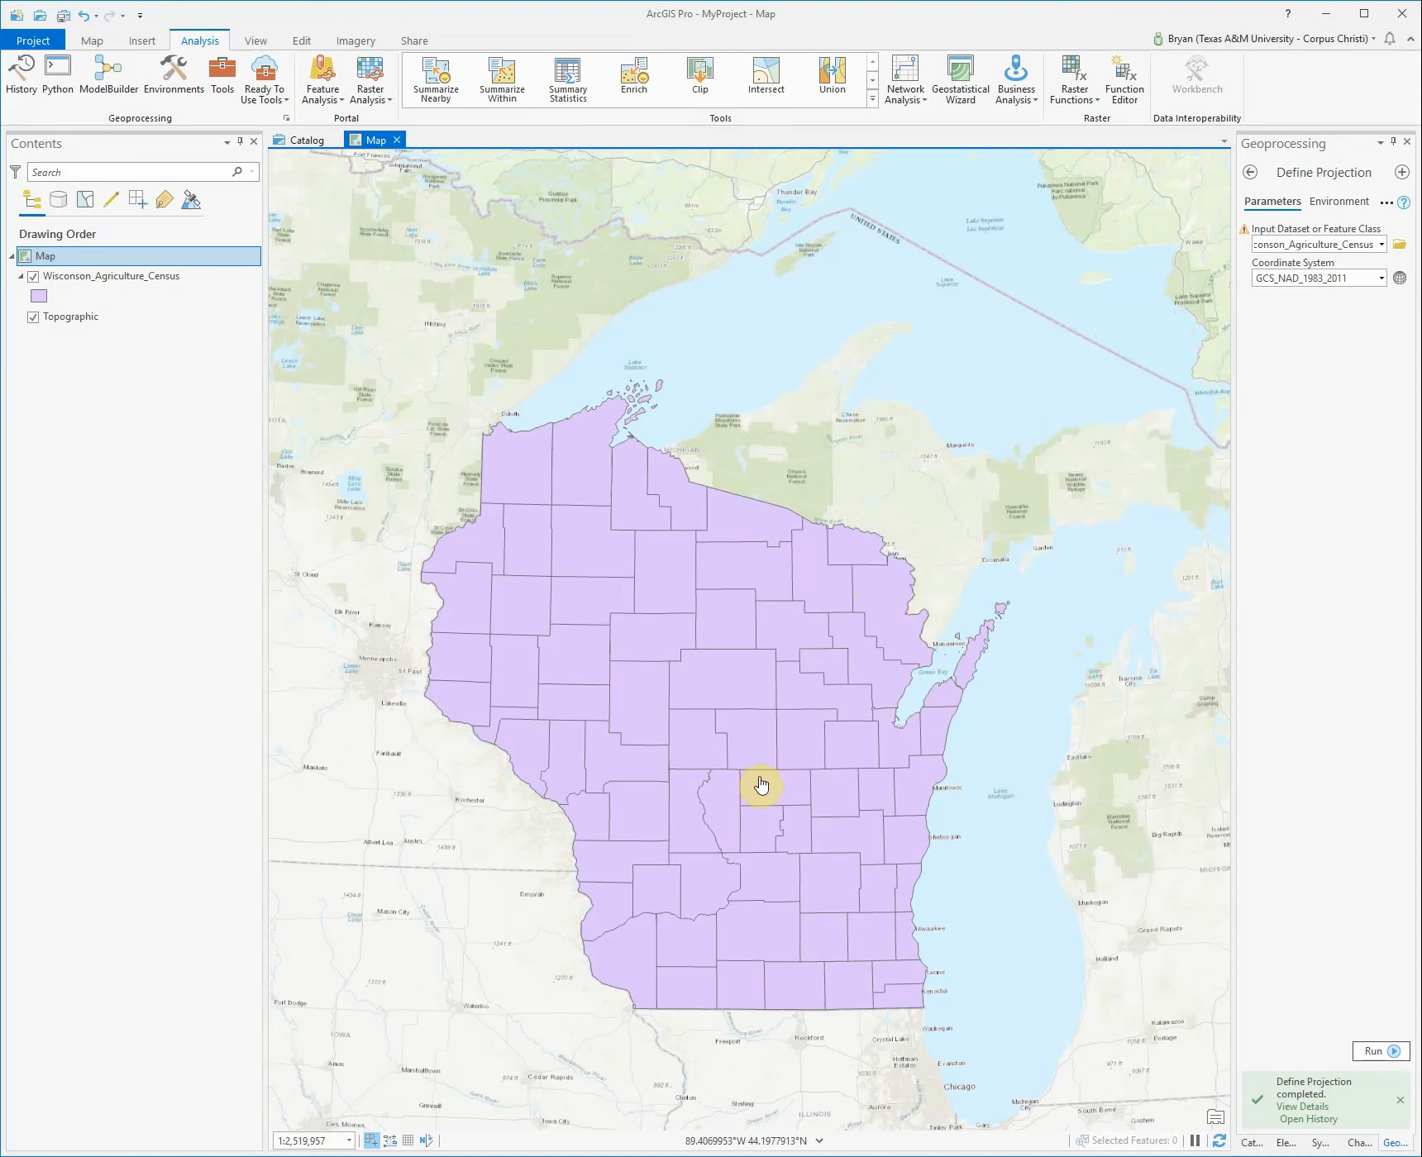
right_click(152, 278)
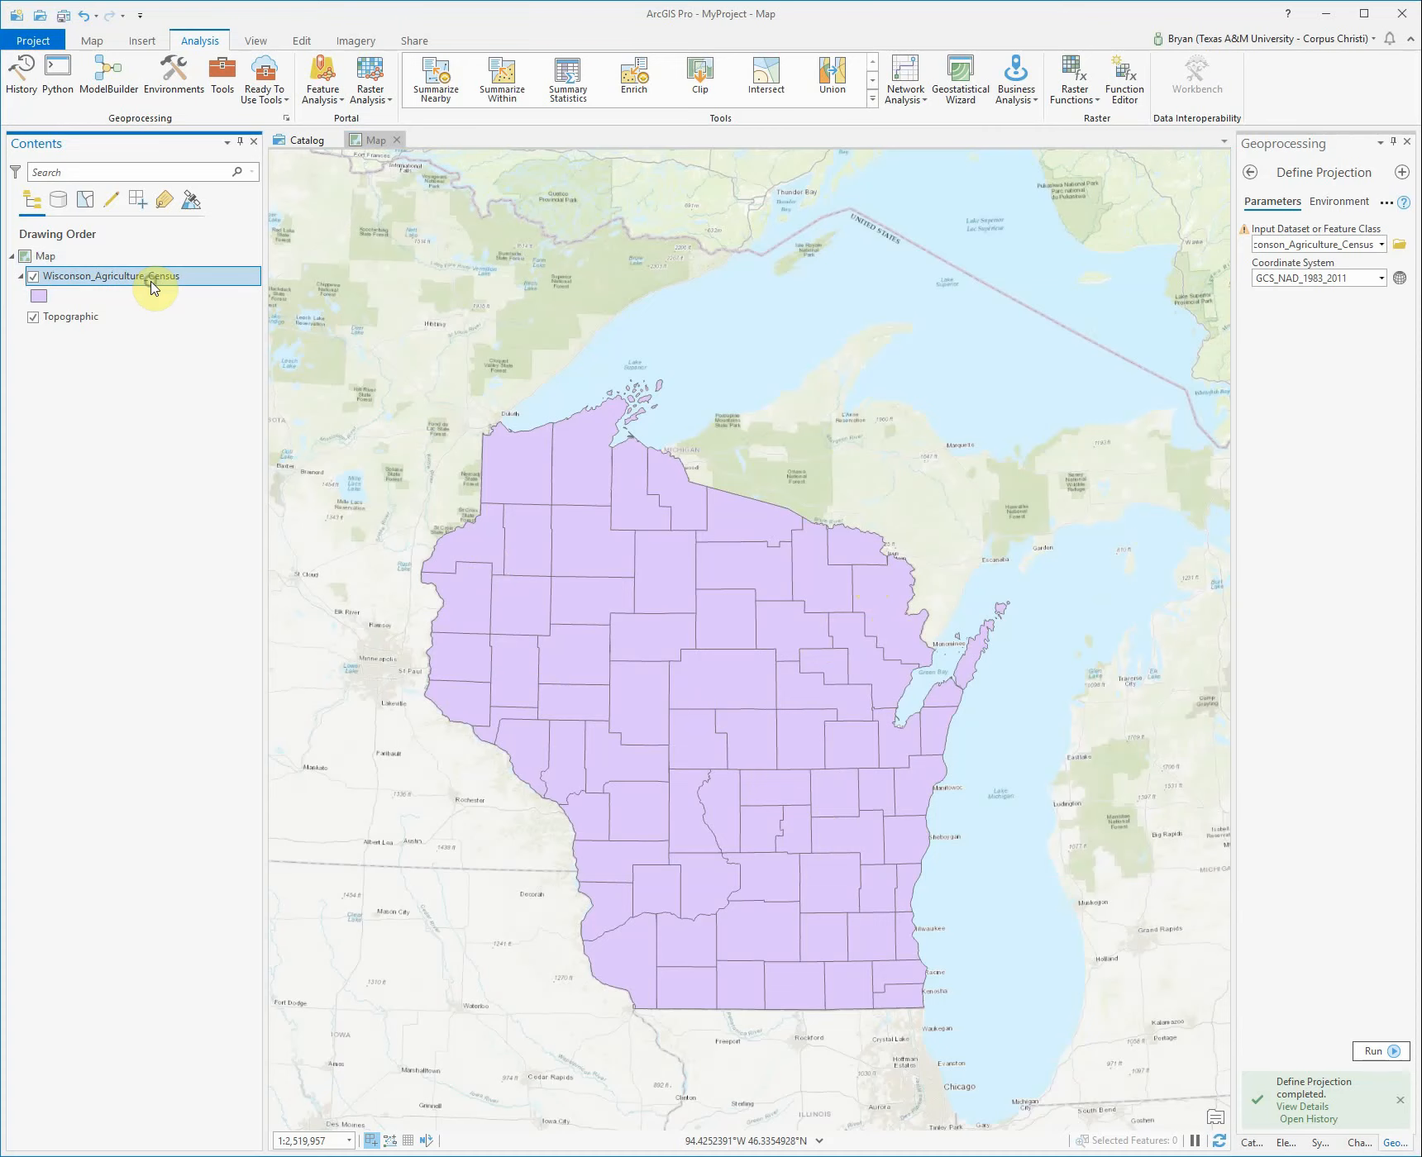
left_click(234, 361)
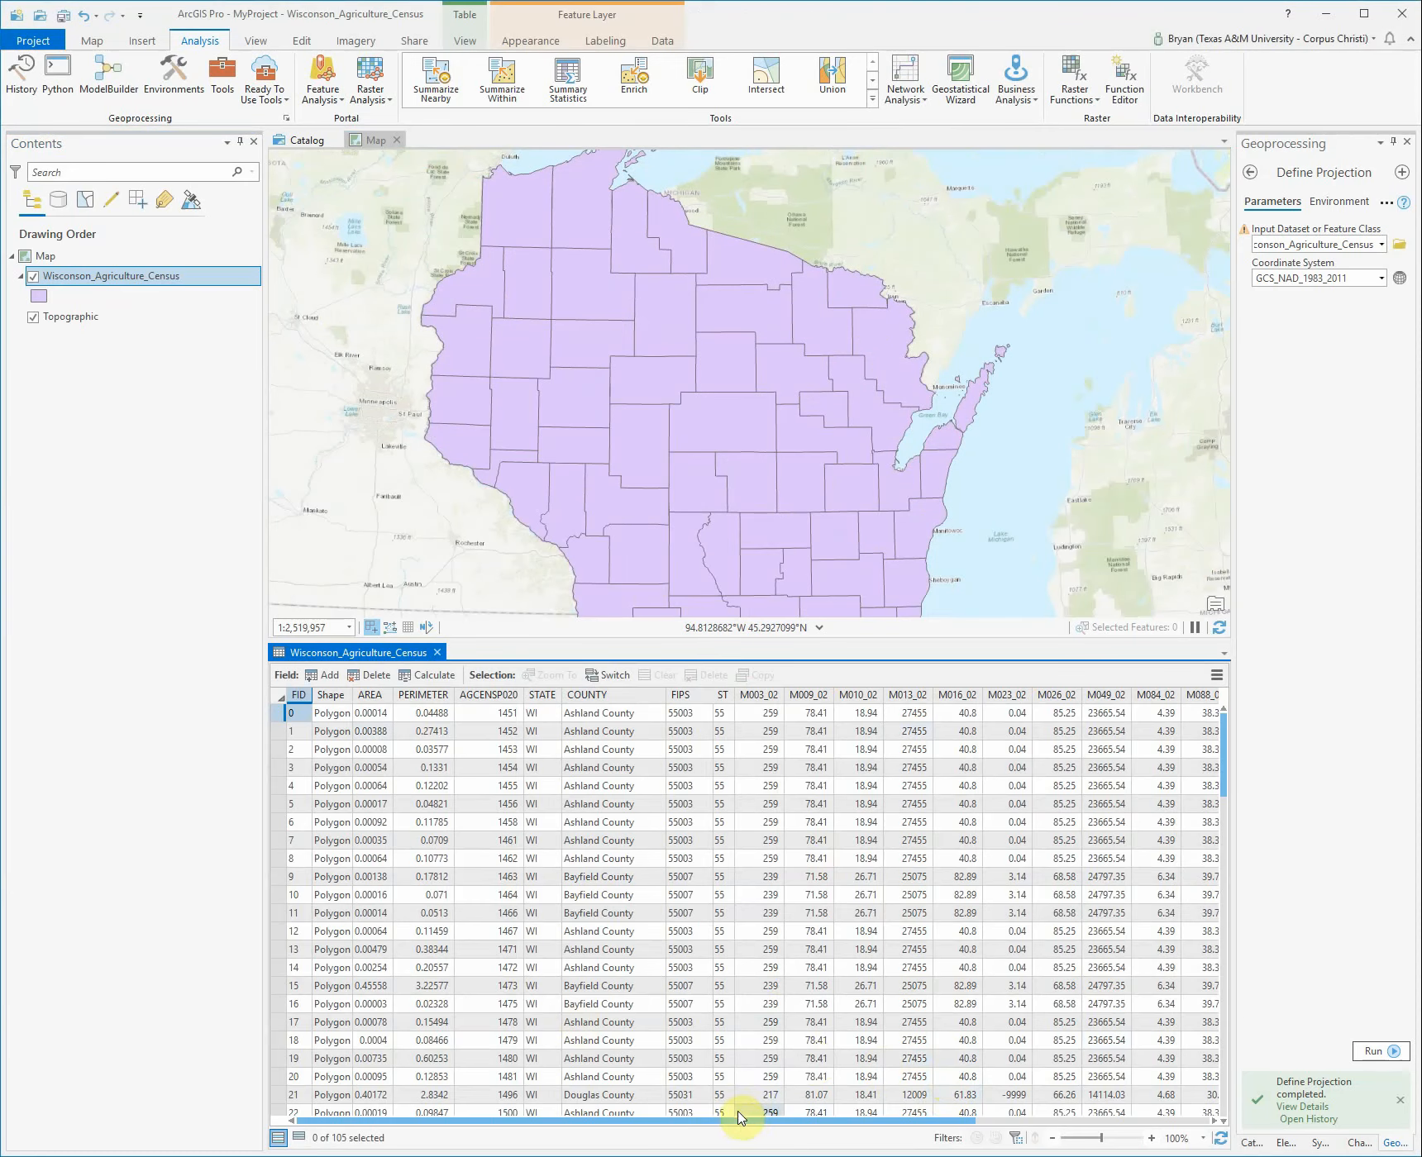
left_click_drag(746, 1121, 695, 1143)
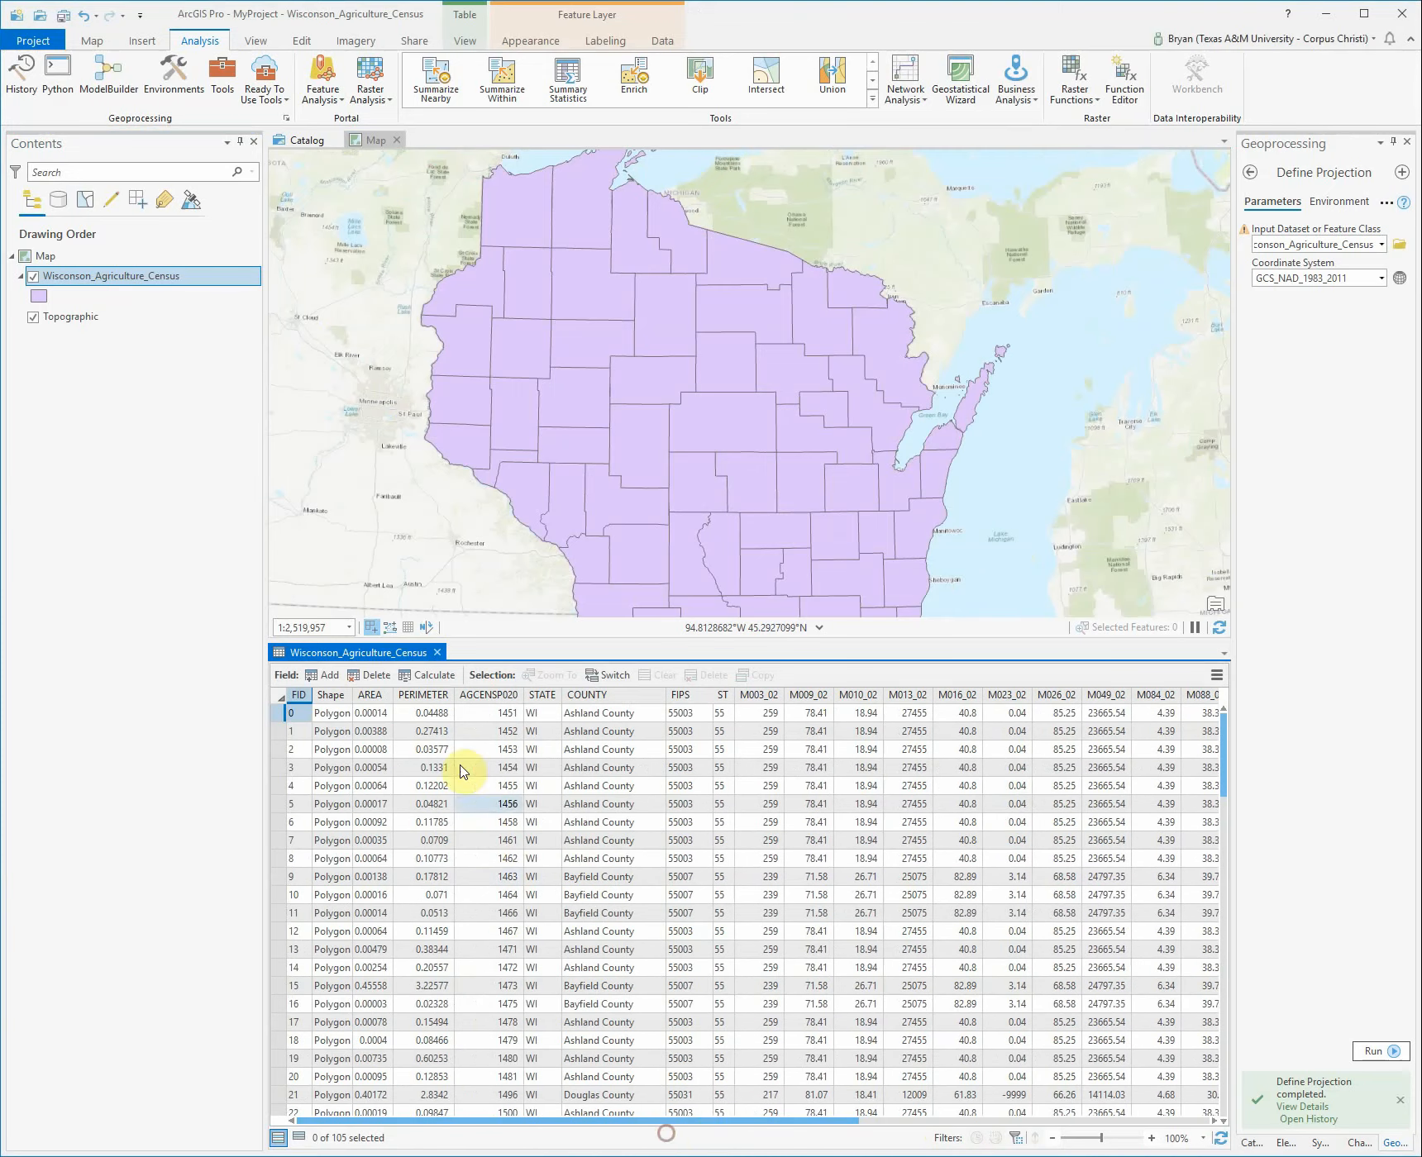
left_click(438, 653)
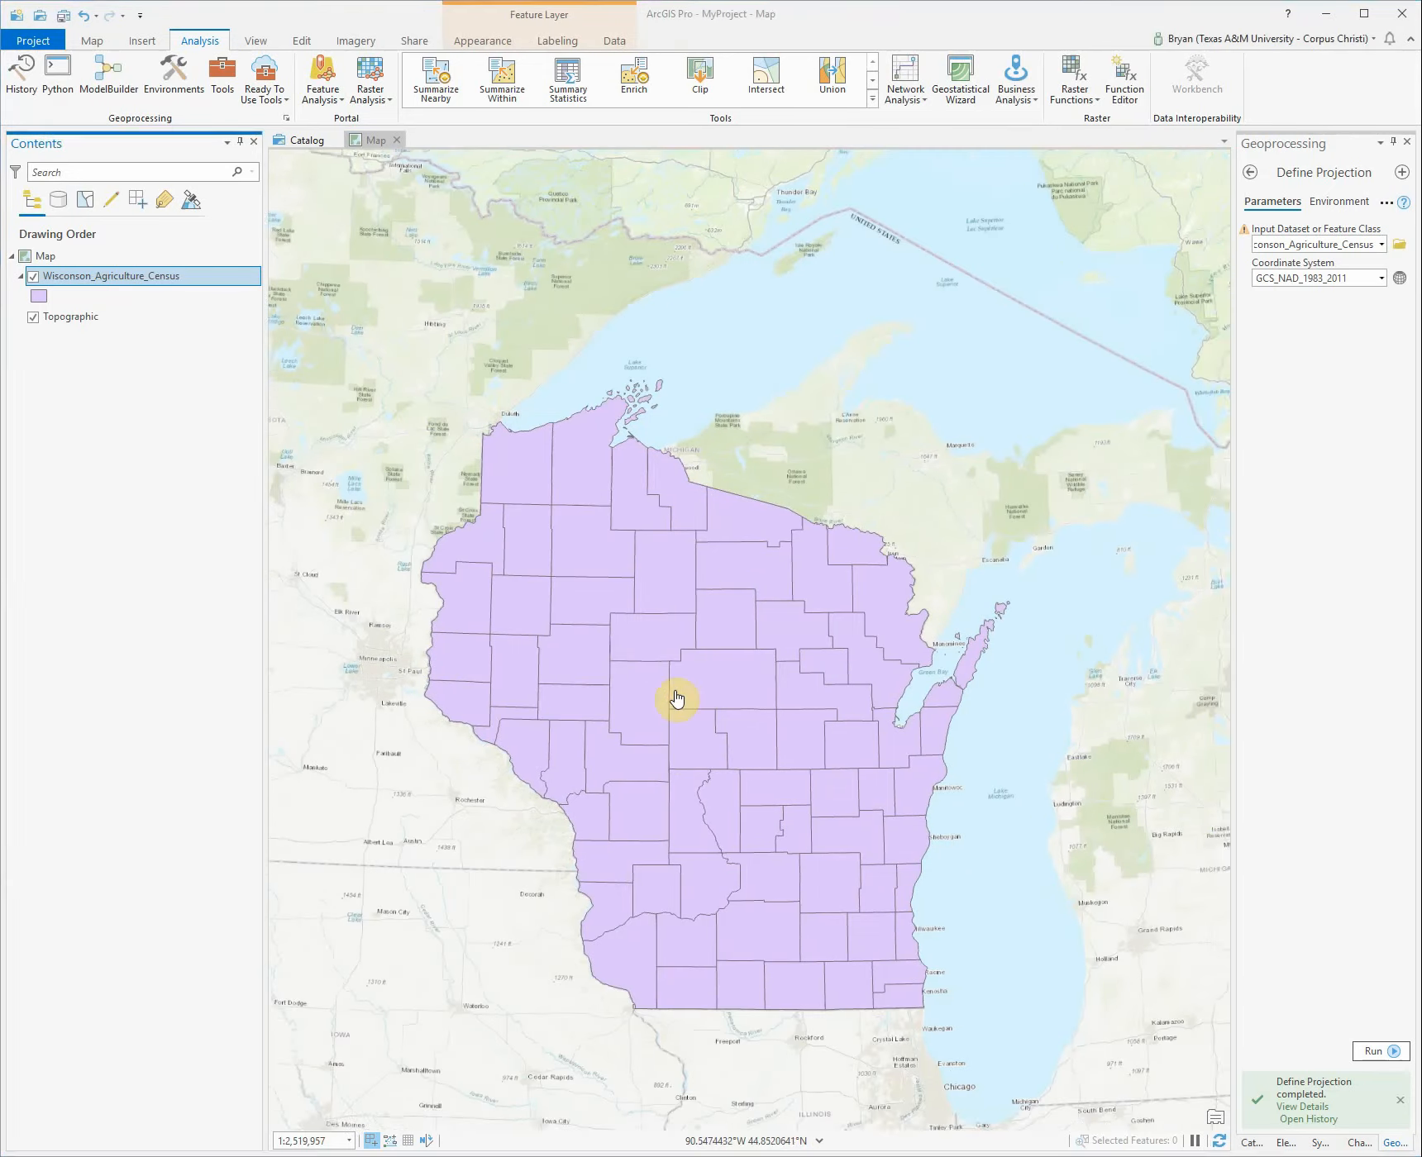
- Symbolize the Wisconson_Agriculture_Census layer with Graduated Colors based on the M135_02 field
left_click_drag(673, 699, 705, 669)
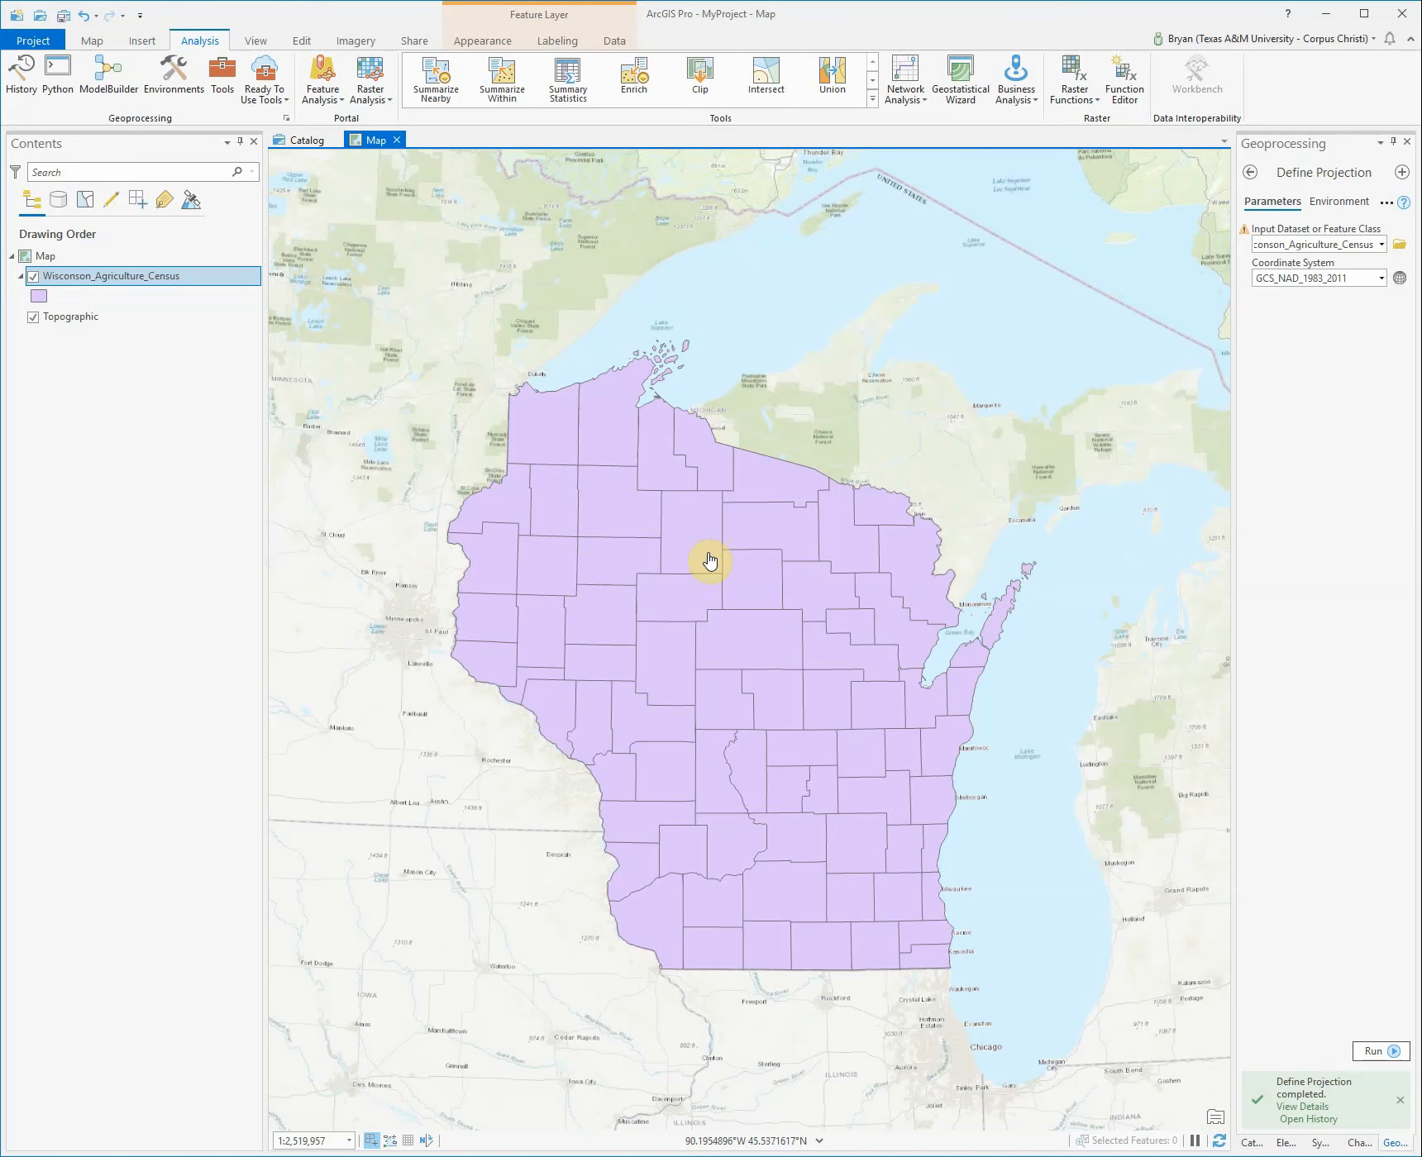
left_click_drag(702, 566, 688, 591)
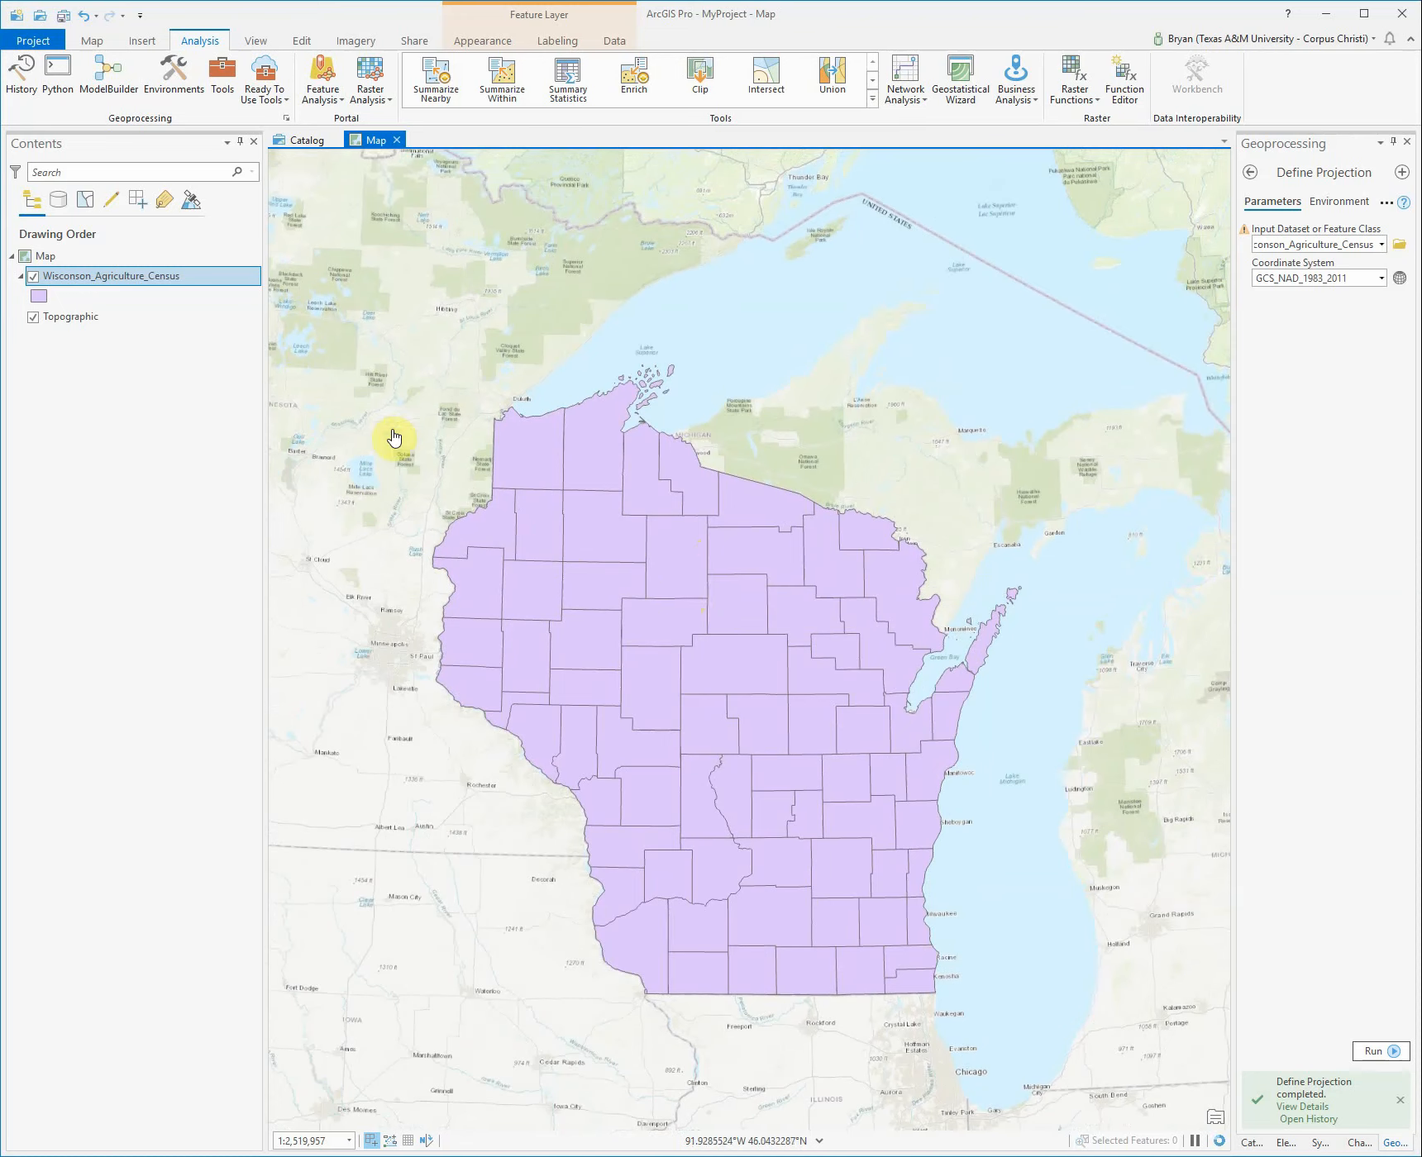
right_click(98, 280)
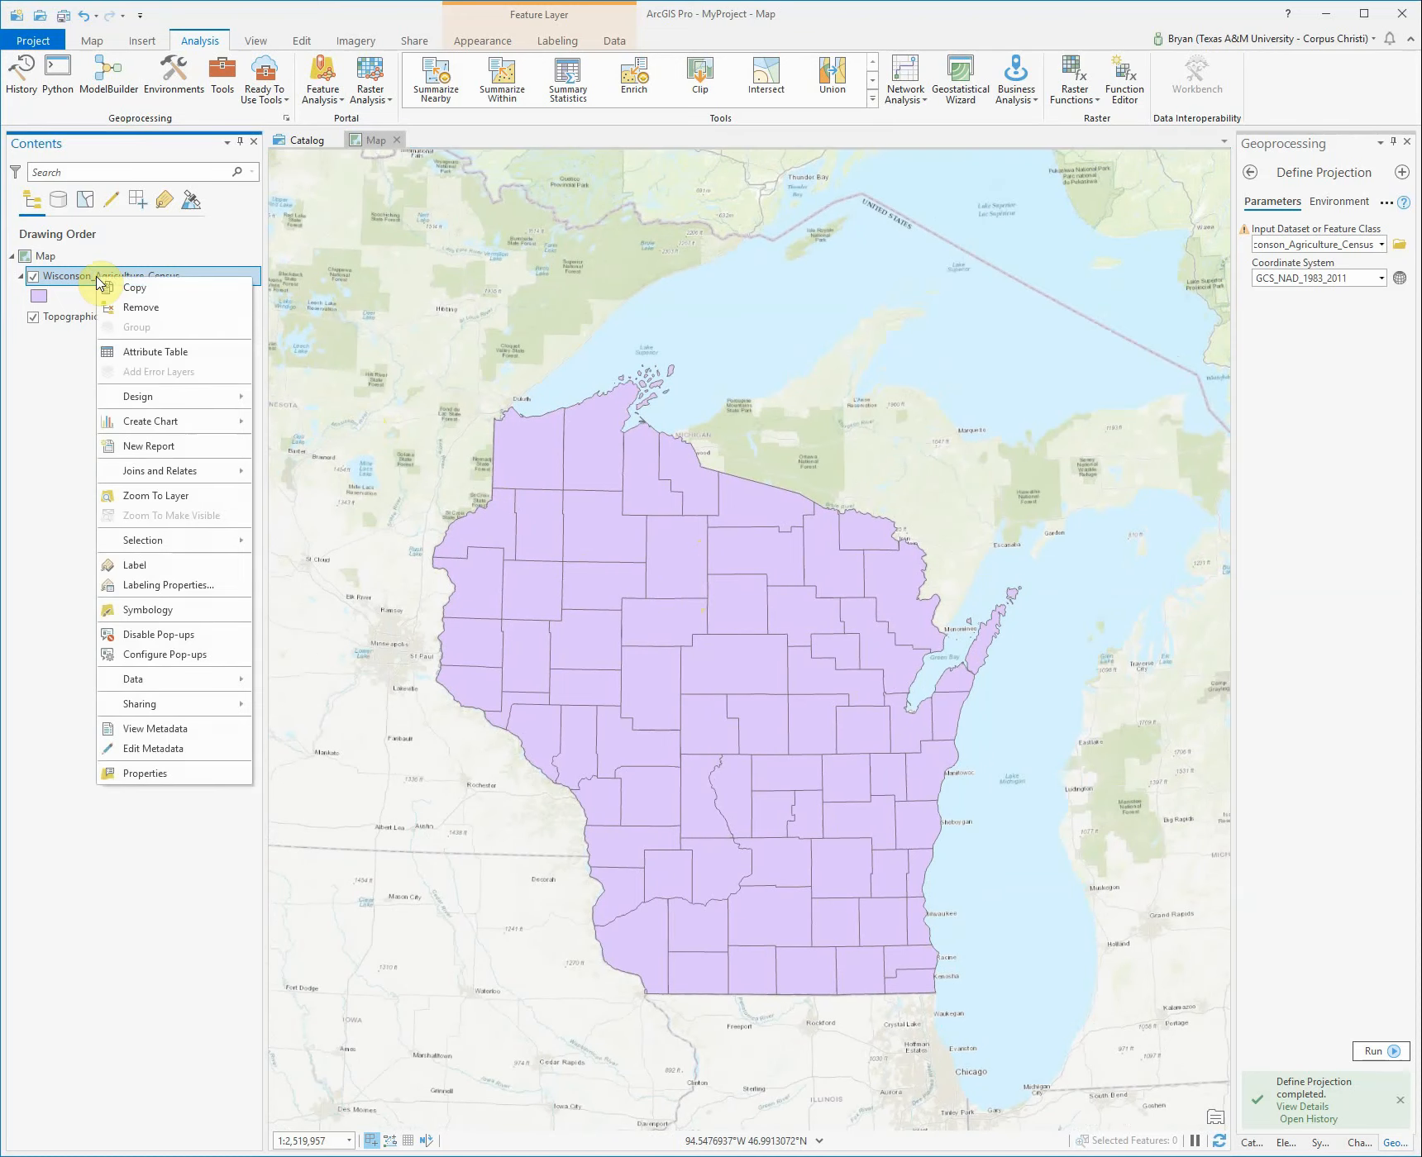
left_click(212, 614)
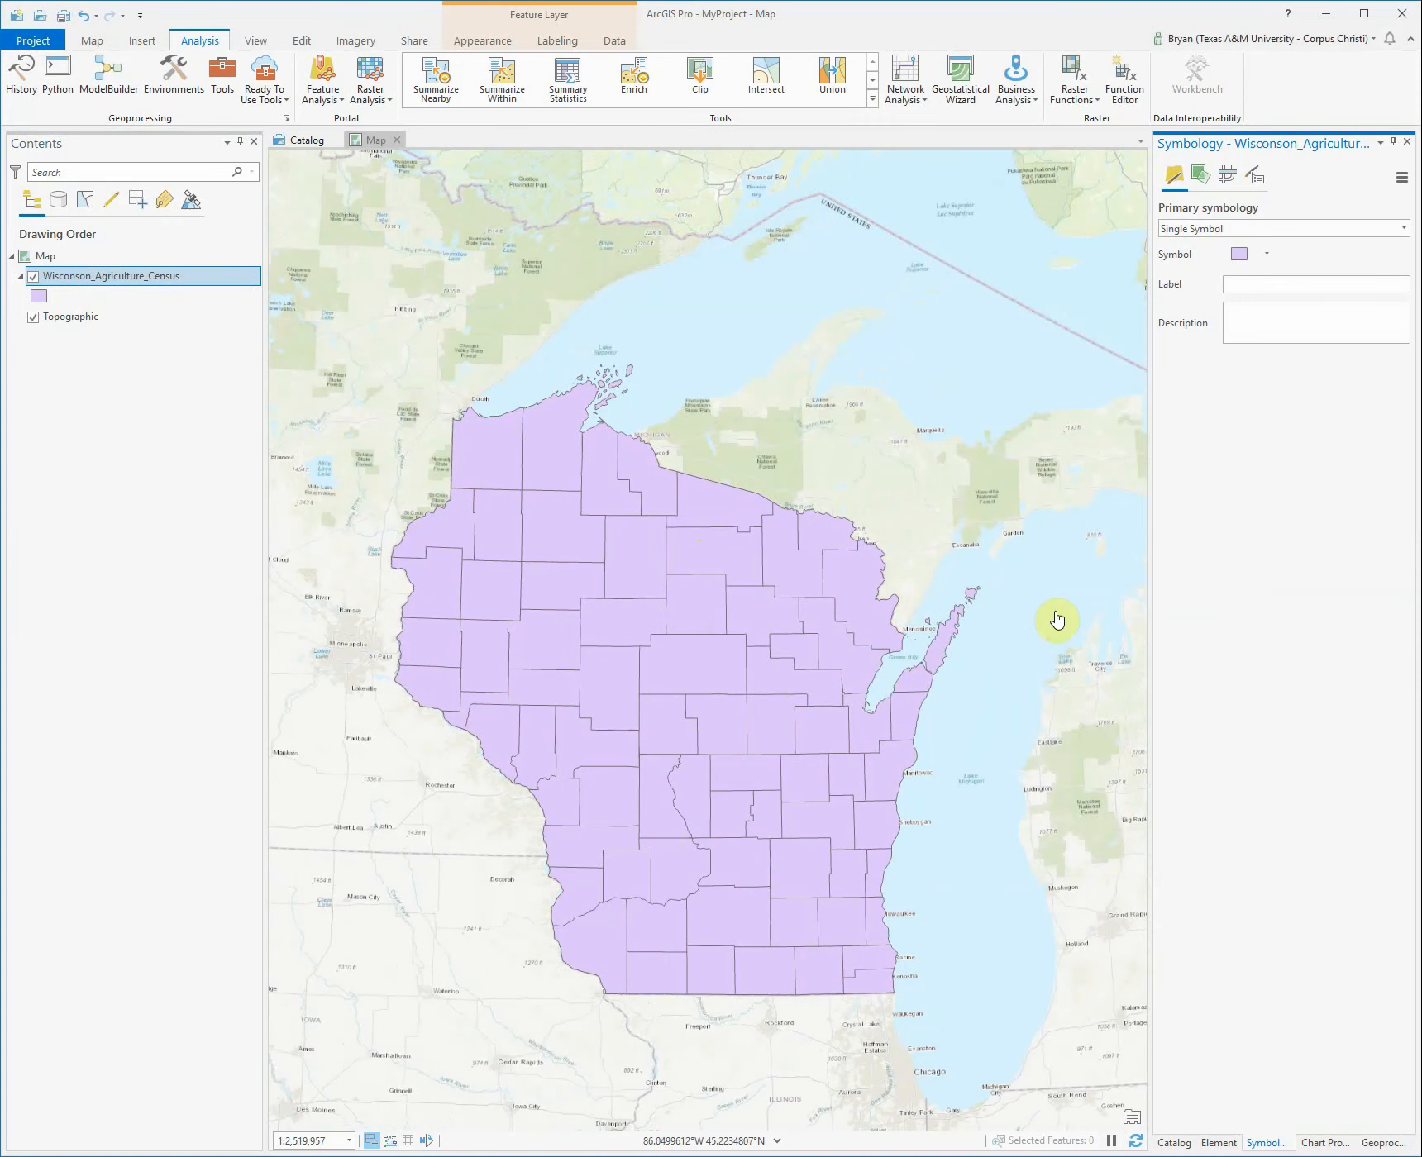
left_click(1265, 231)
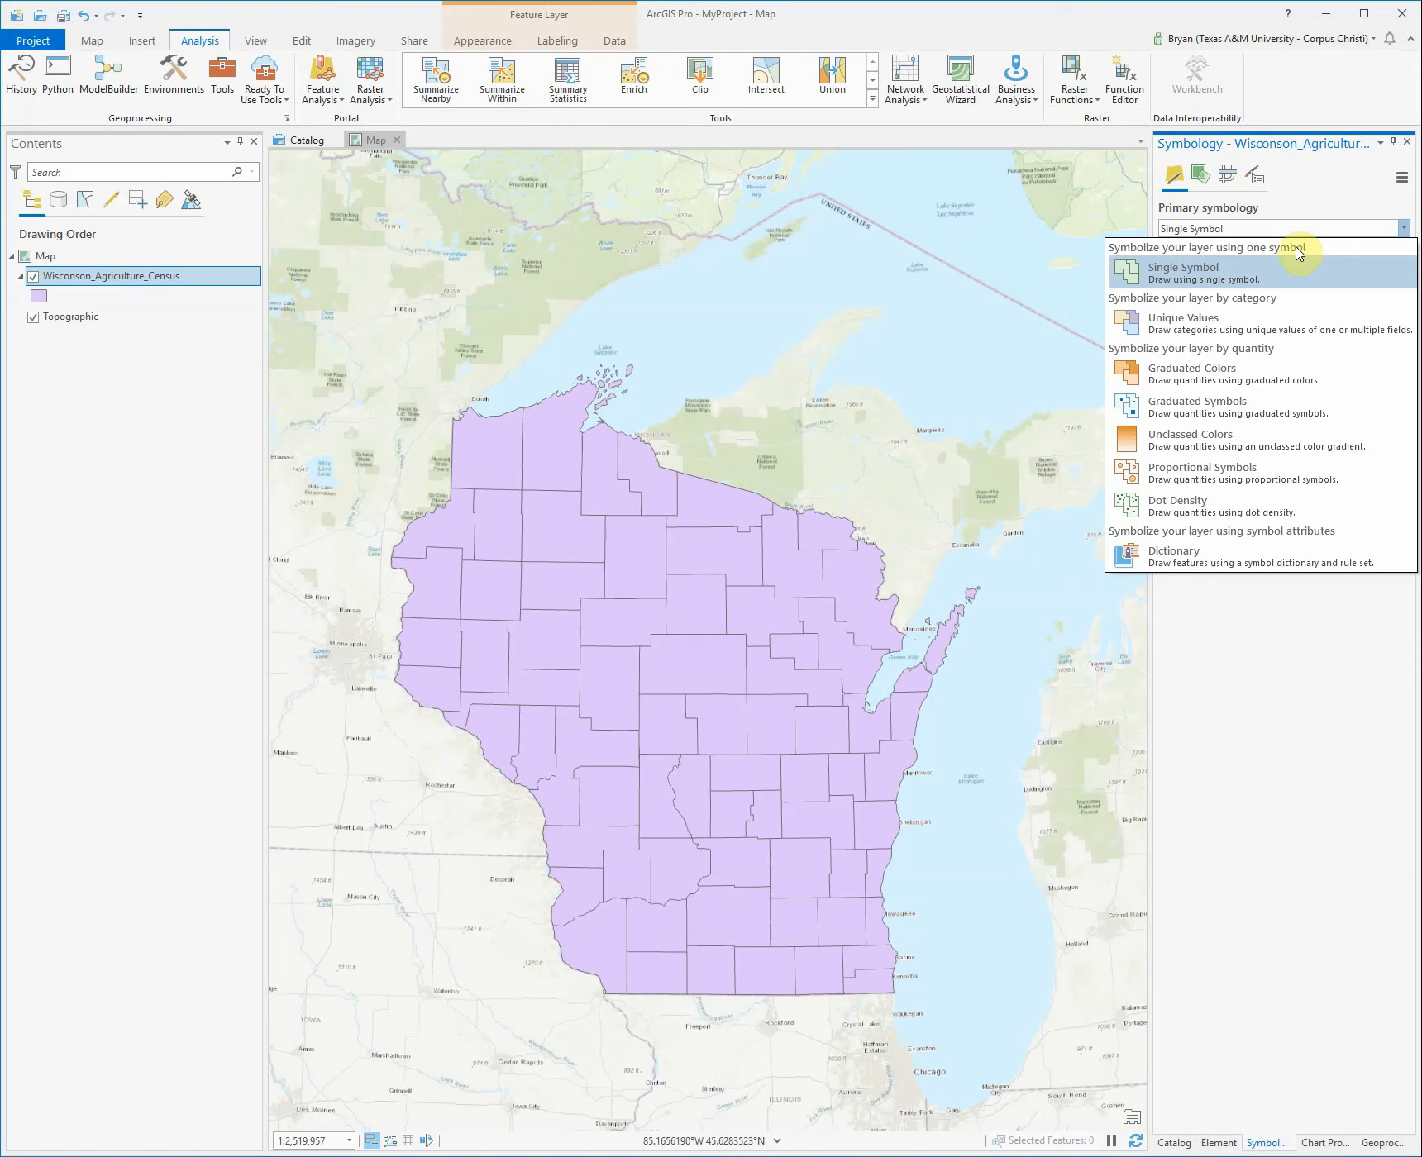
left_click(1311, 387)
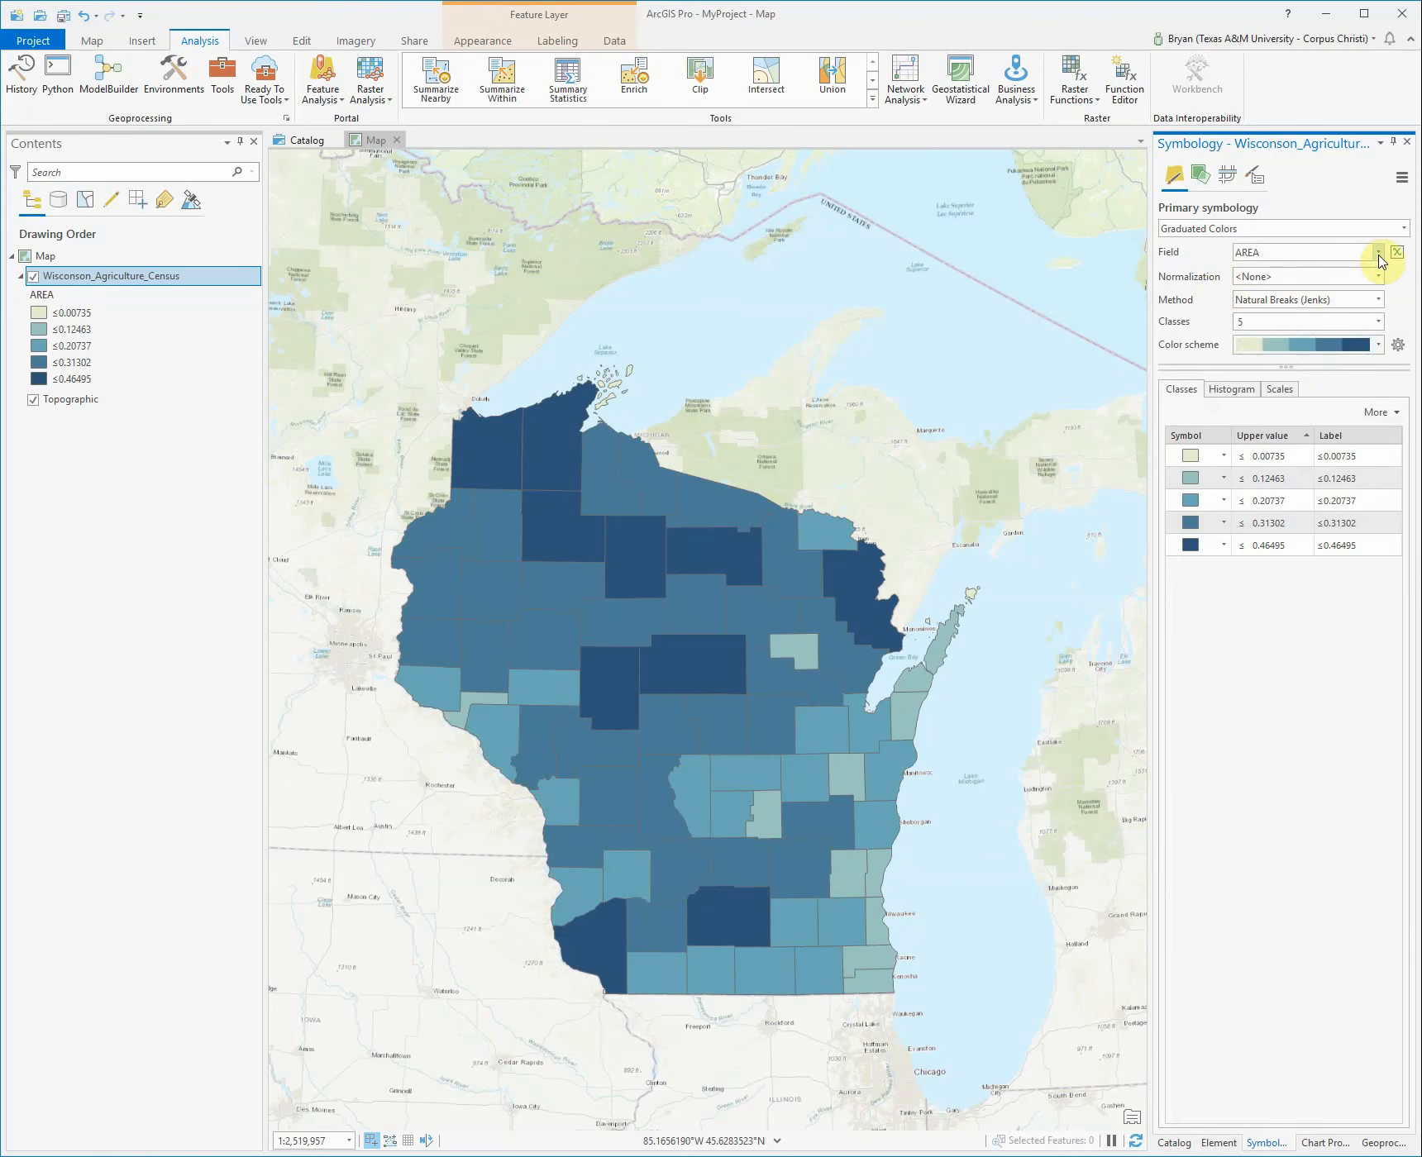
left_click(1378, 254)
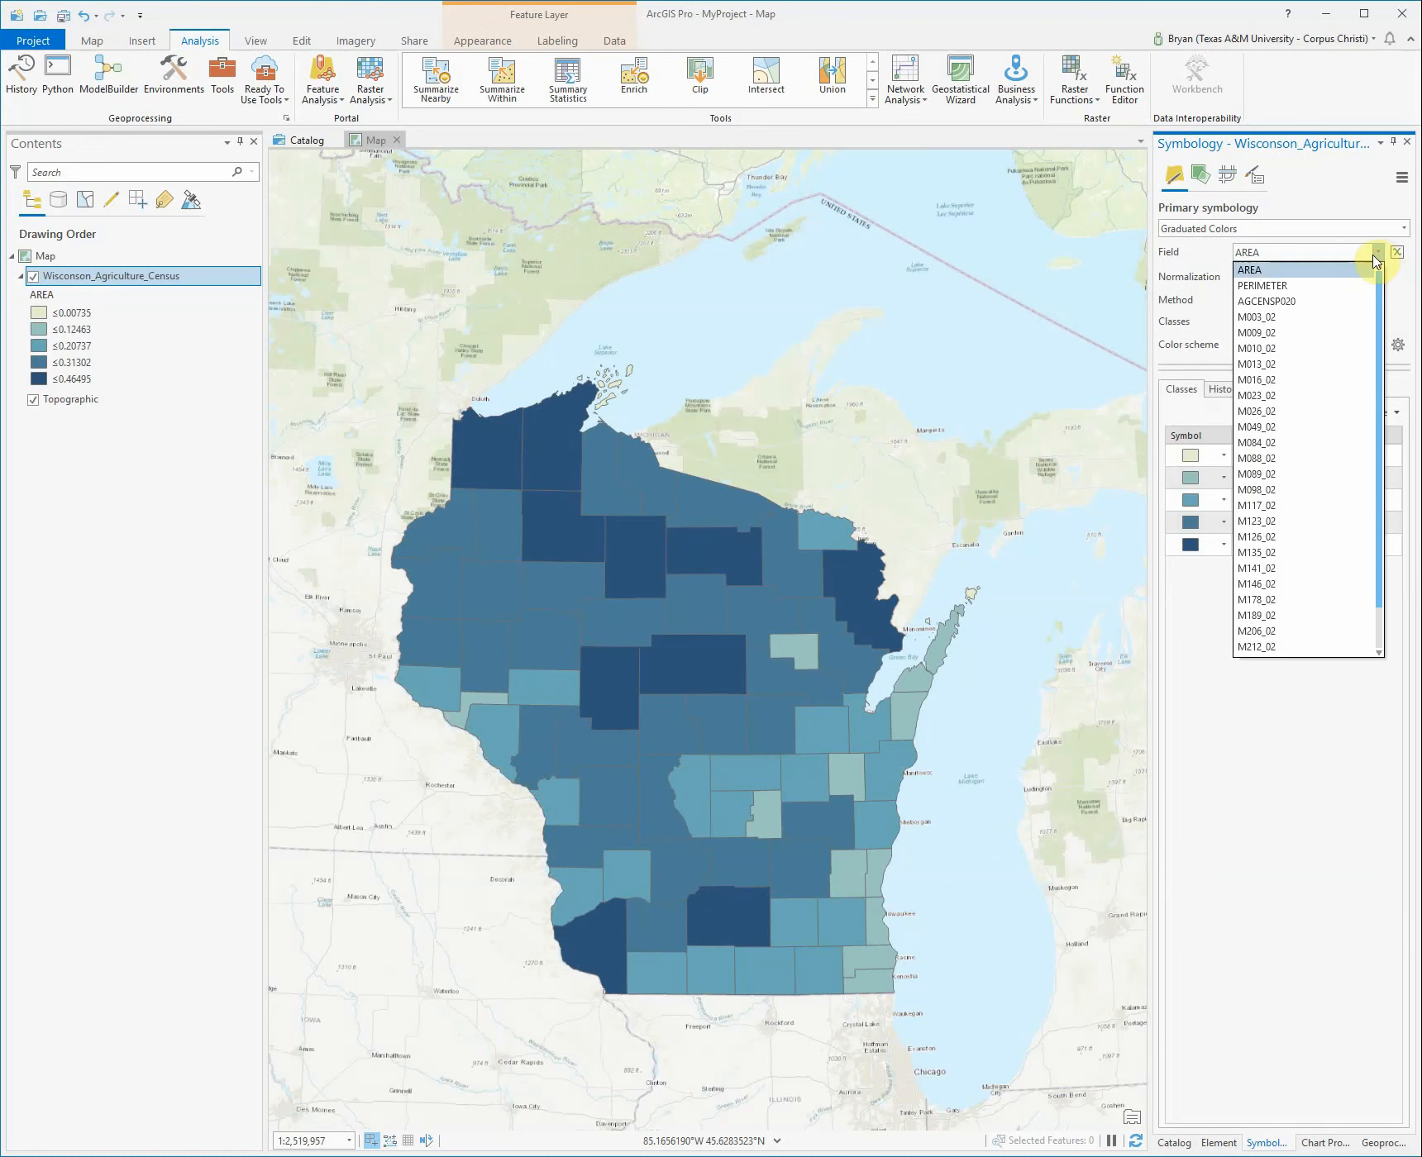
left_click(1297, 563)
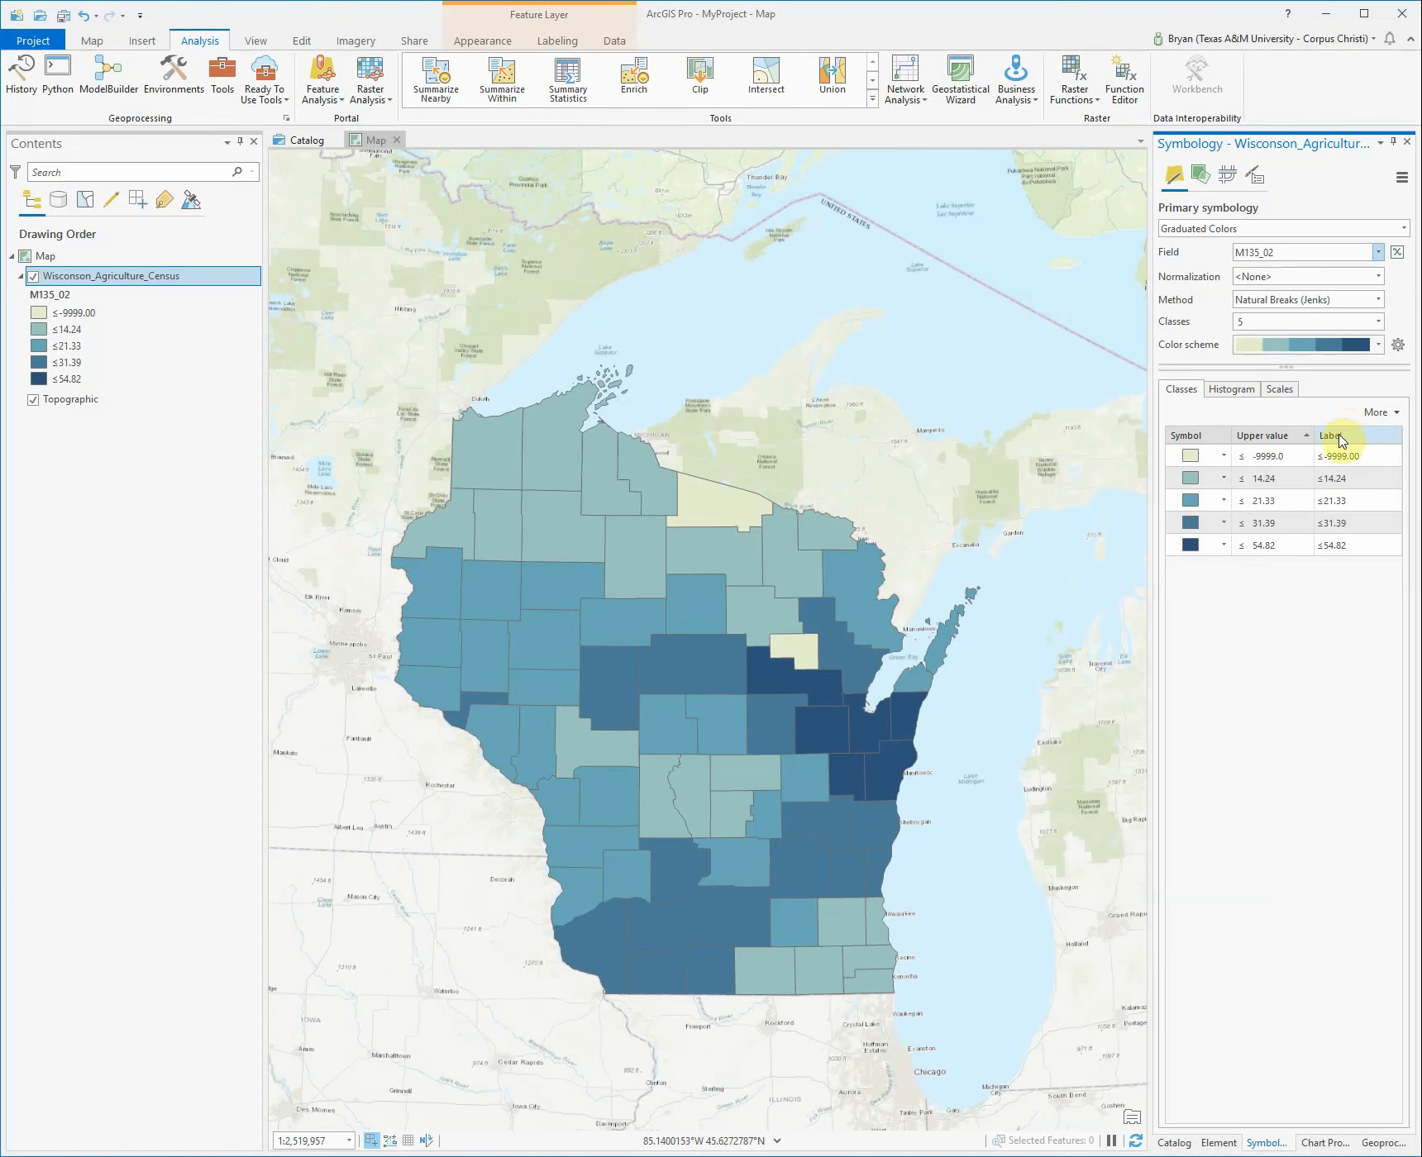
- Open the data exclusion settings among the census layer's advanced symbol options, compare the SQL and clause modes, and return to clause mode
left_click(1260, 183)
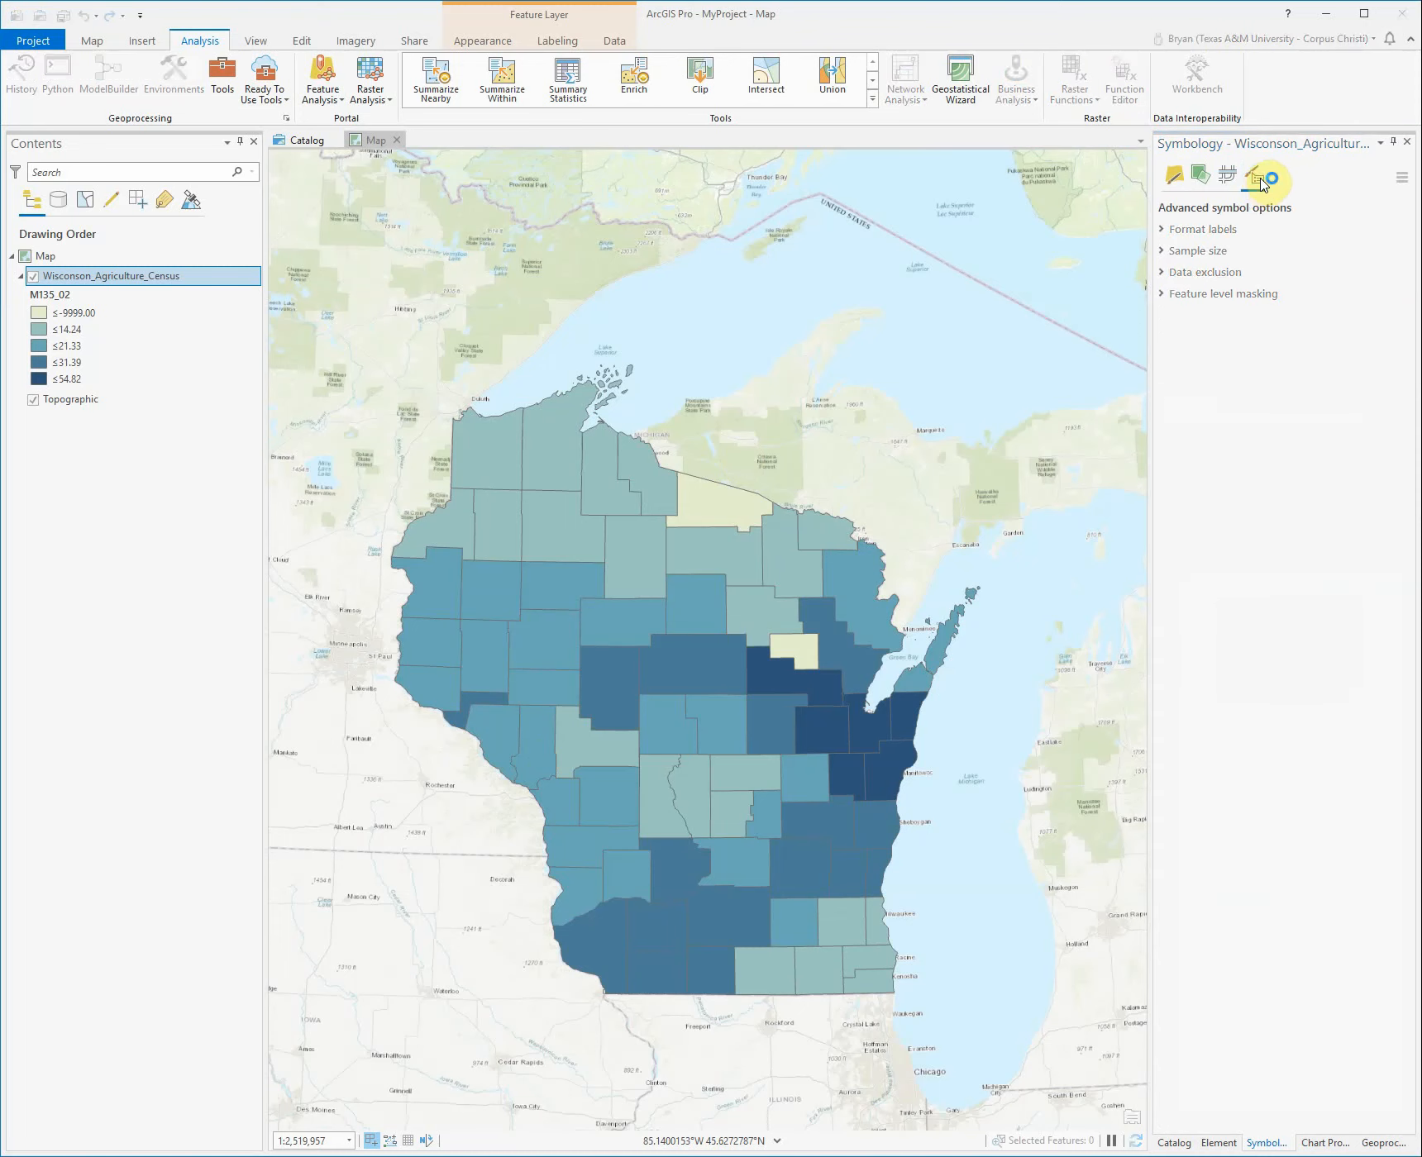
left_click(1163, 276)
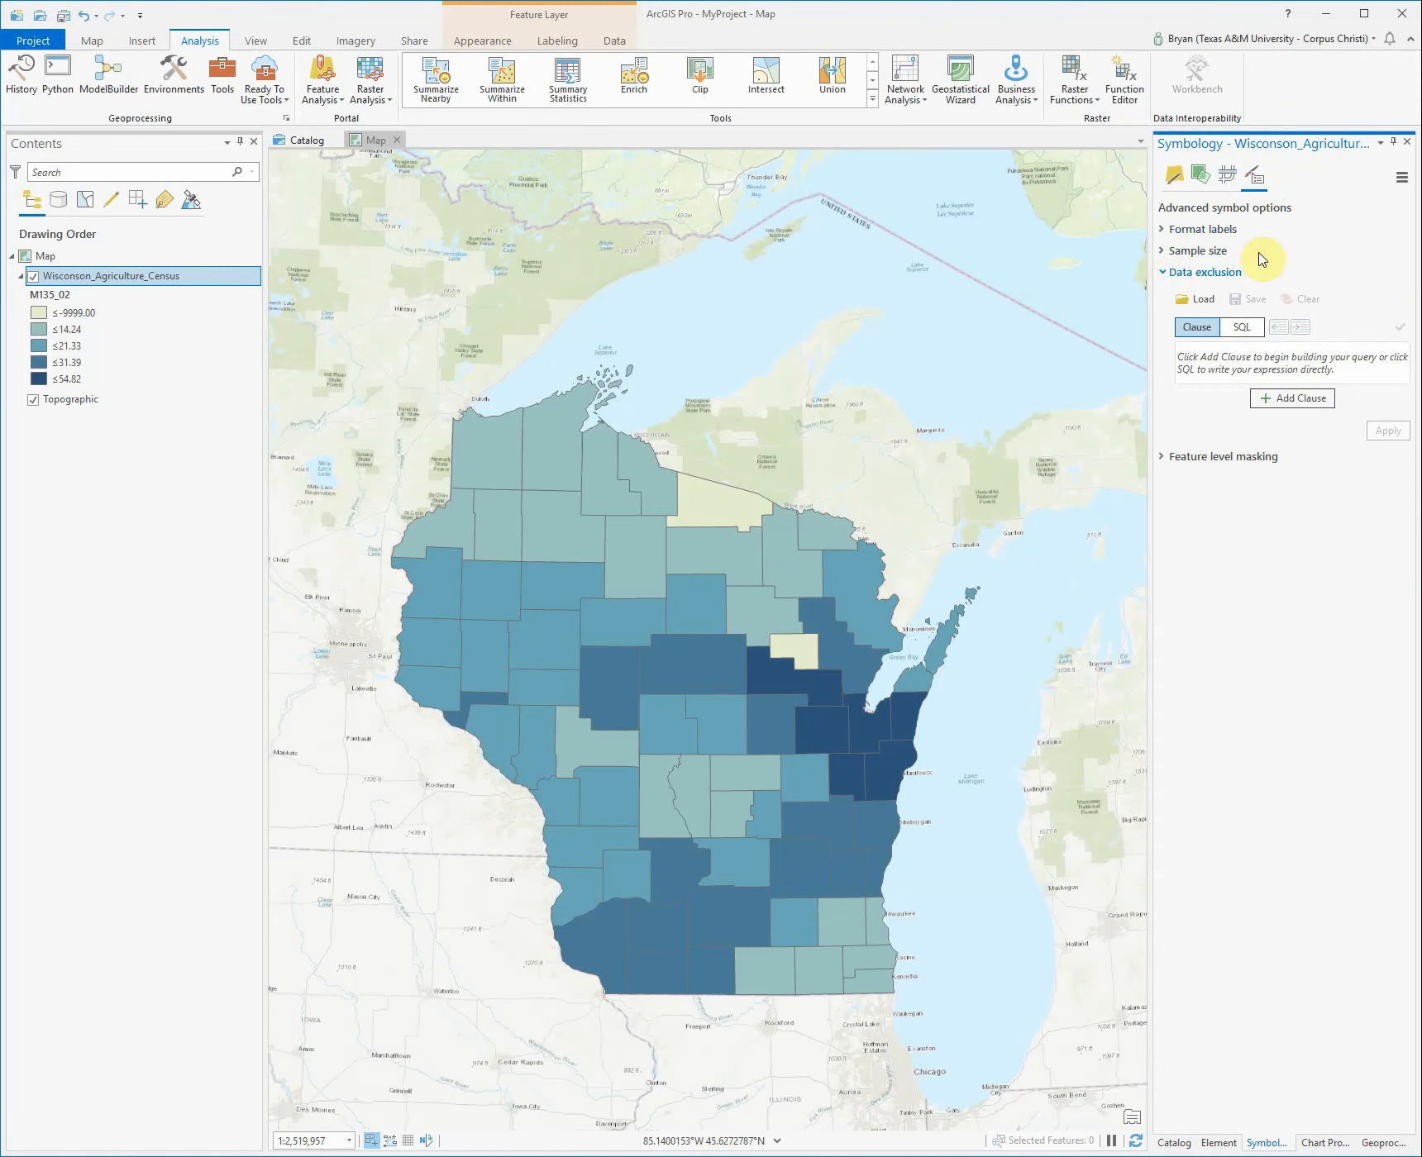
left_click(1402, 179)
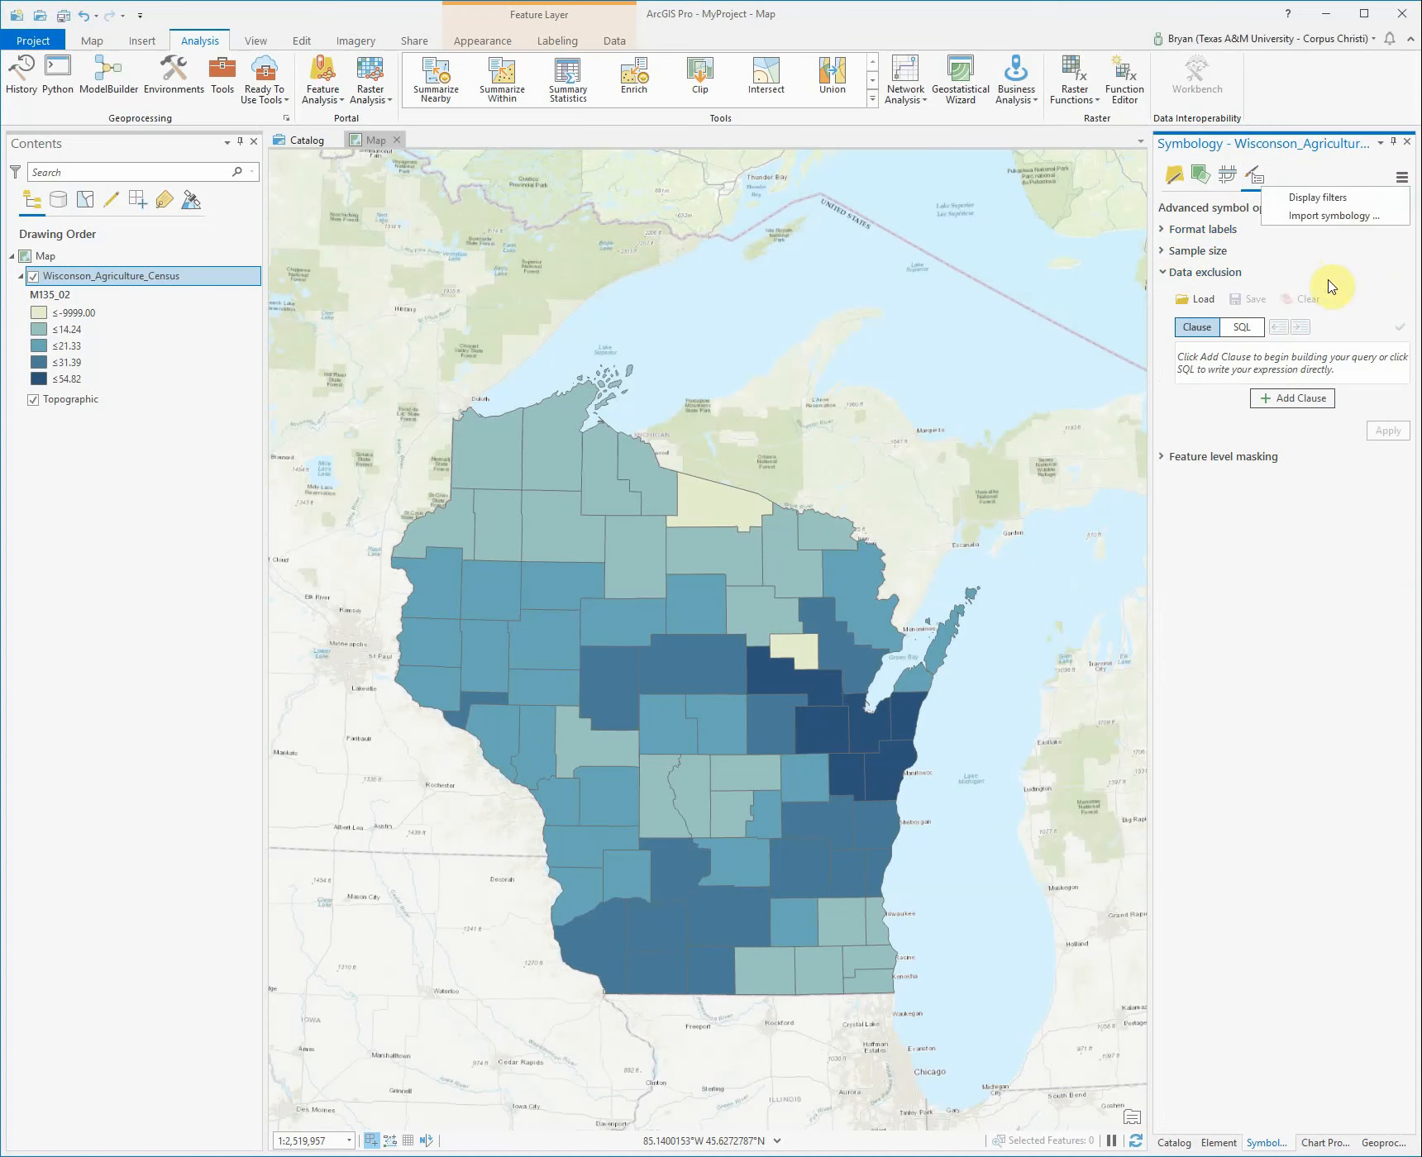
left_click(1184, 272)
left_click(1182, 280)
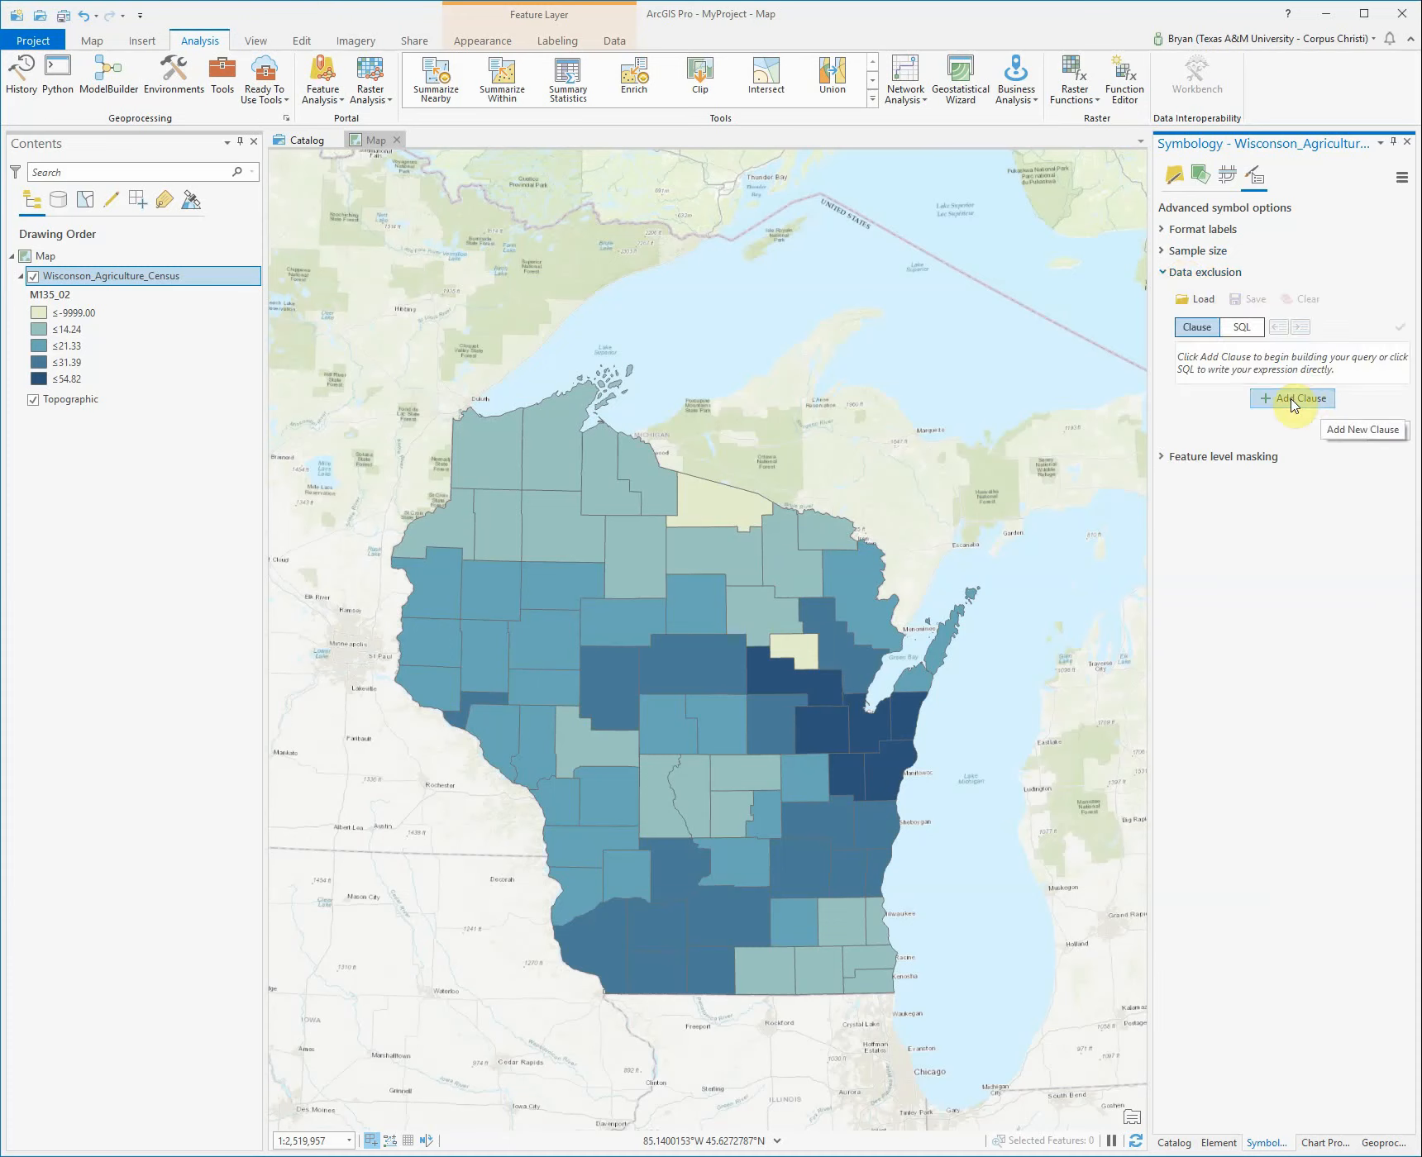
left_click(1242, 327)
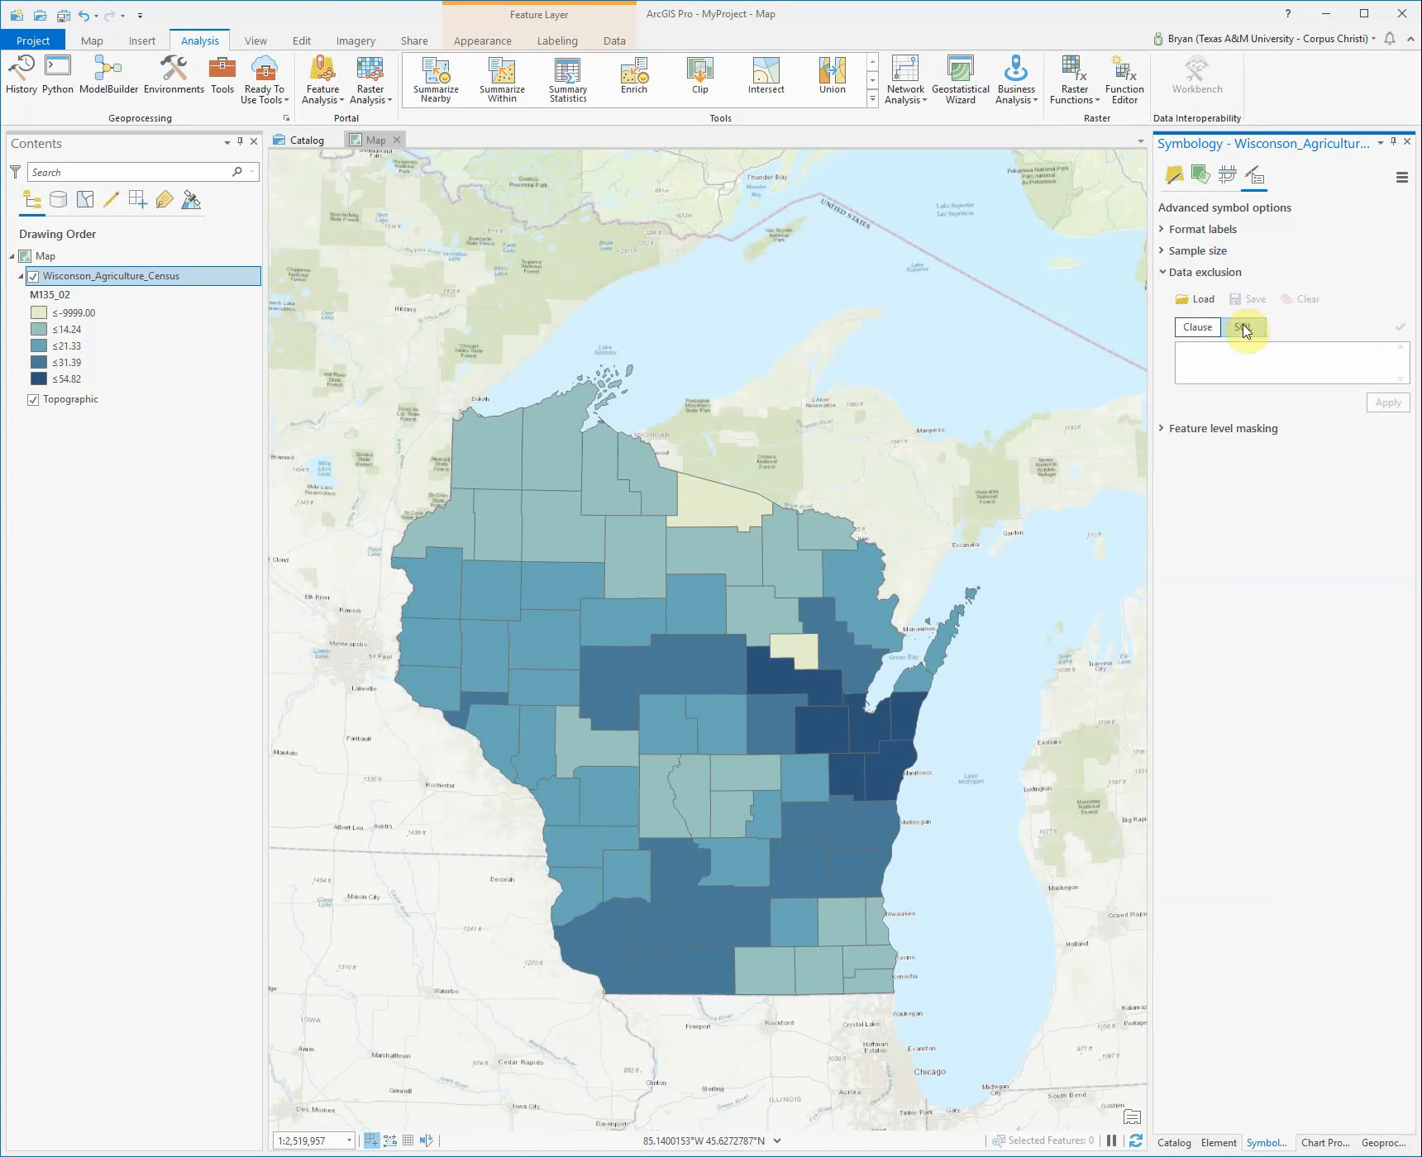
left_click(1191, 328)
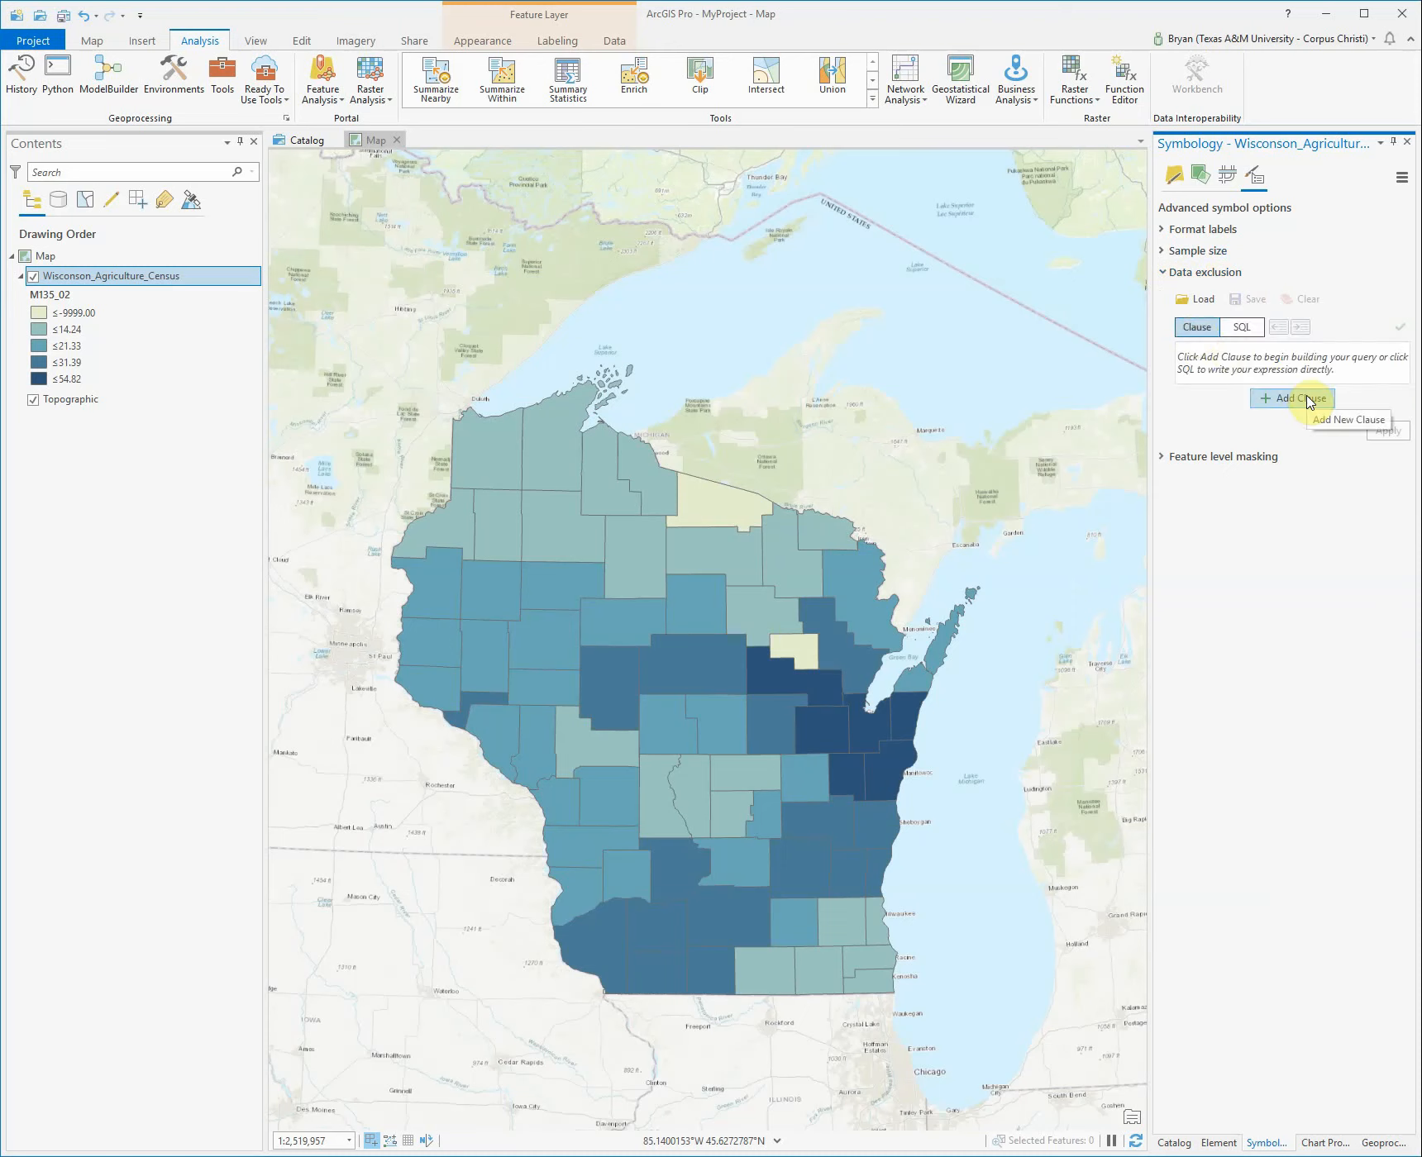
- Add an exclusion clause where M135_02 is equal to -9999, verify the expression, and apply it
left_click(1305, 398)
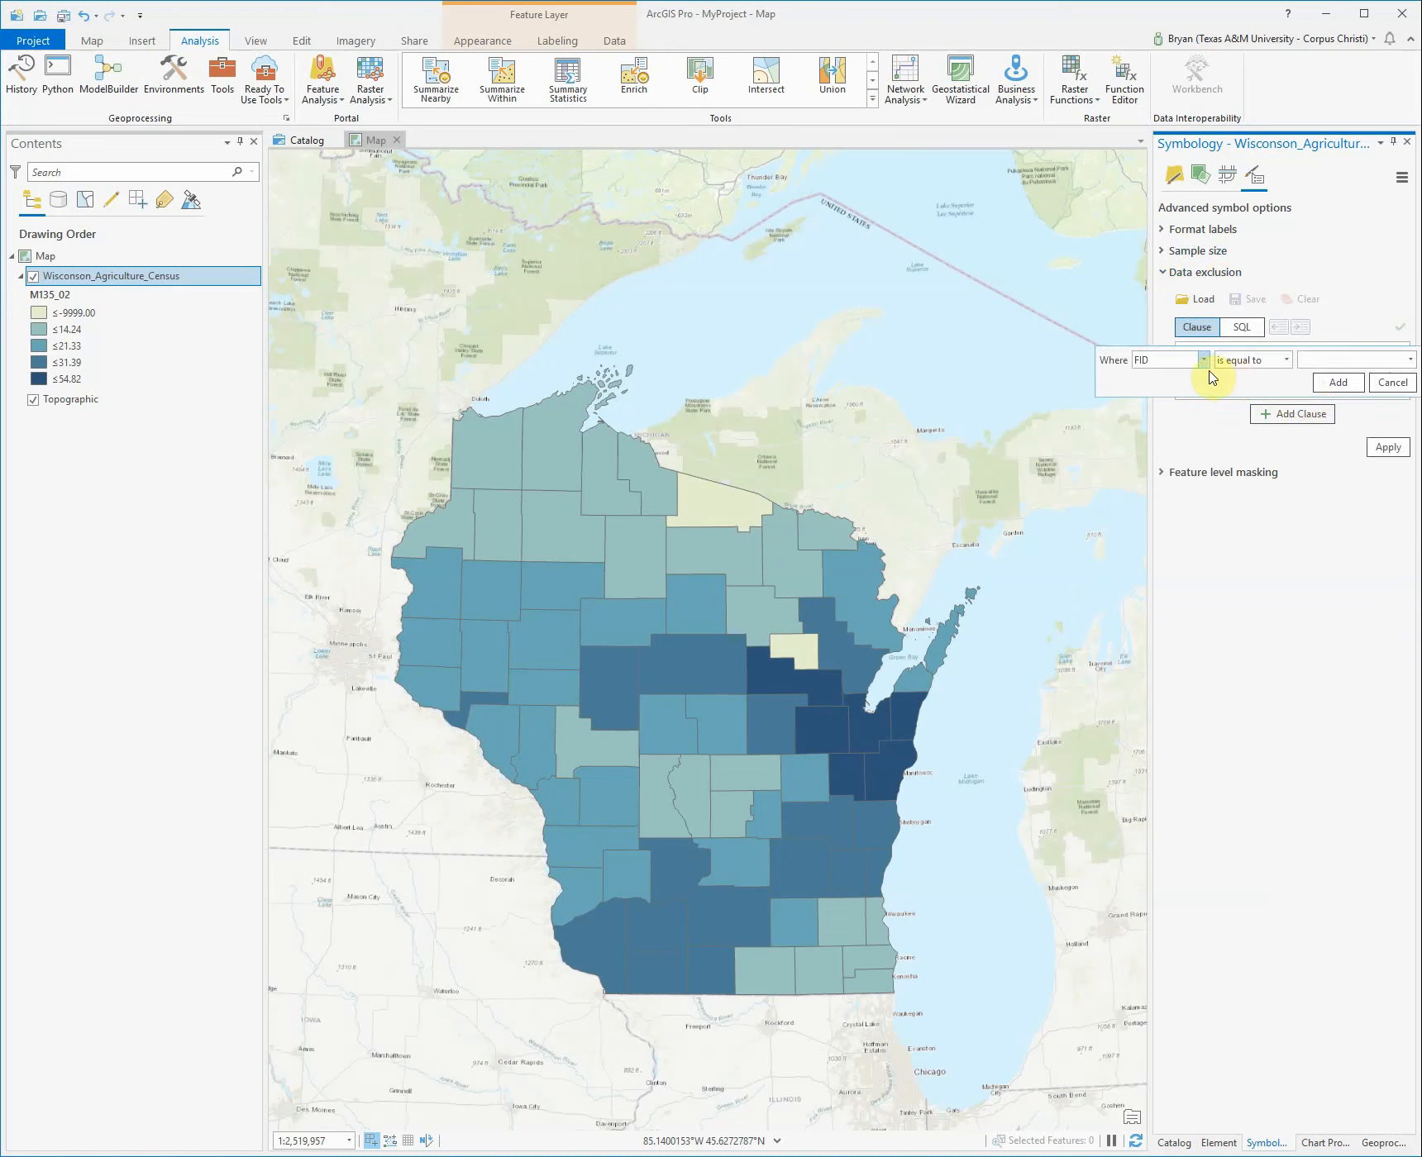
left_click(1204, 360)
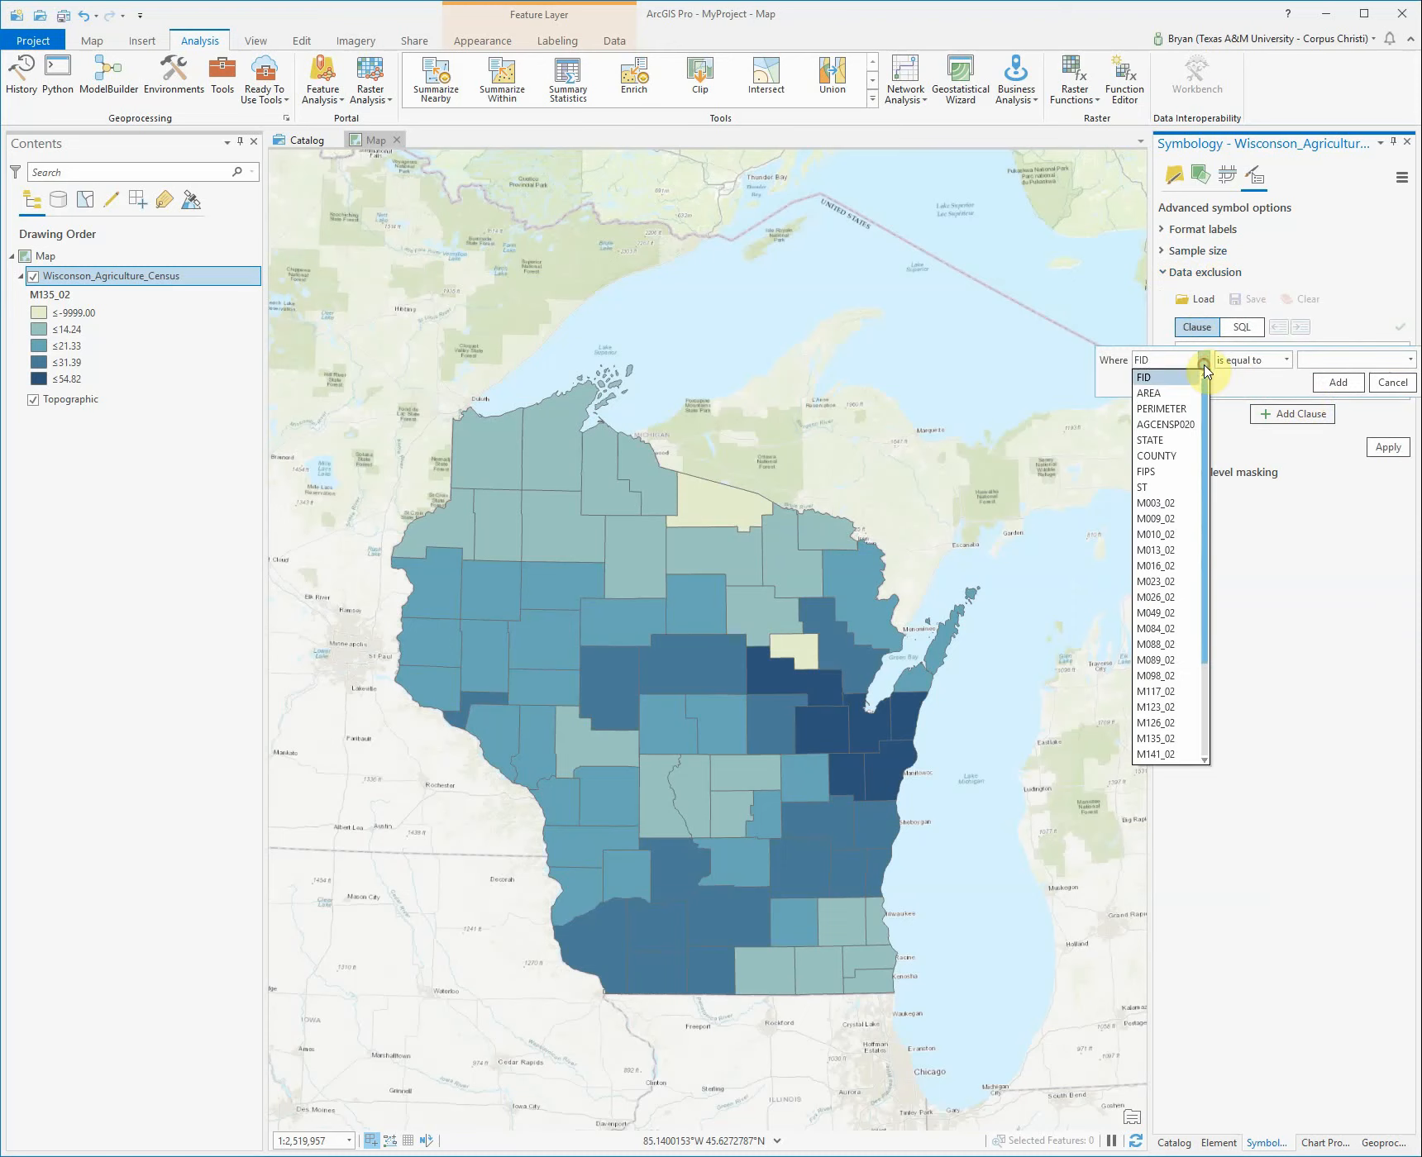
left_click(1171, 738)
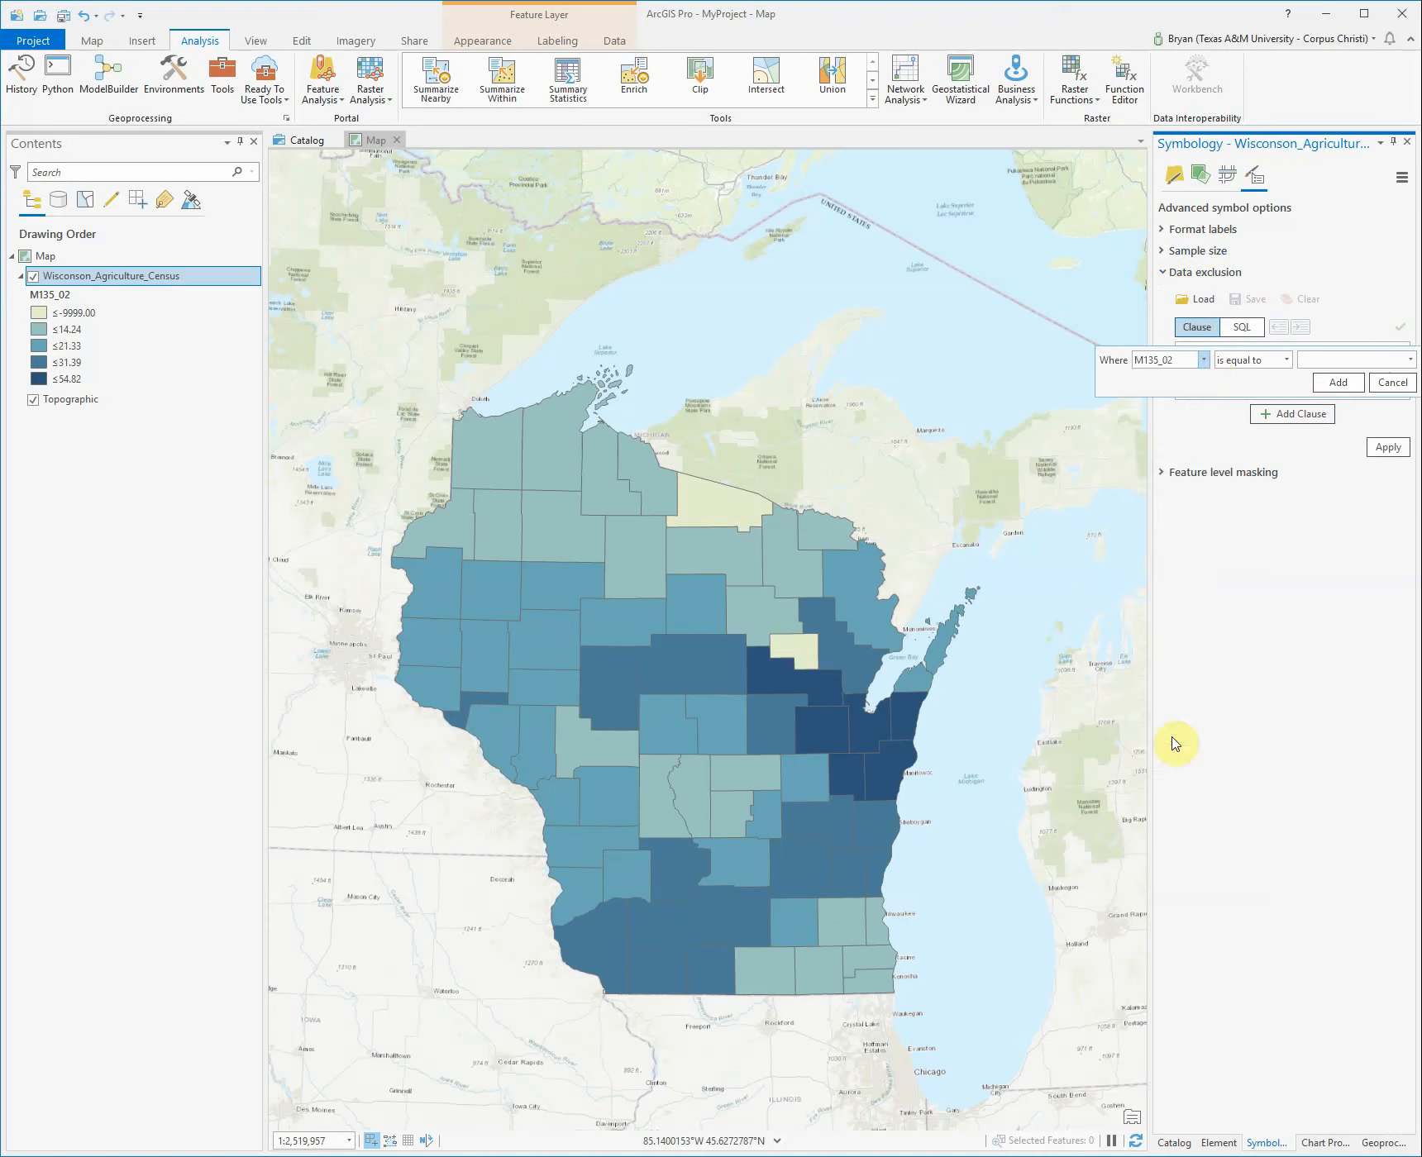
left_click(1347, 360)
type("-9999")
left_click(1343, 385)
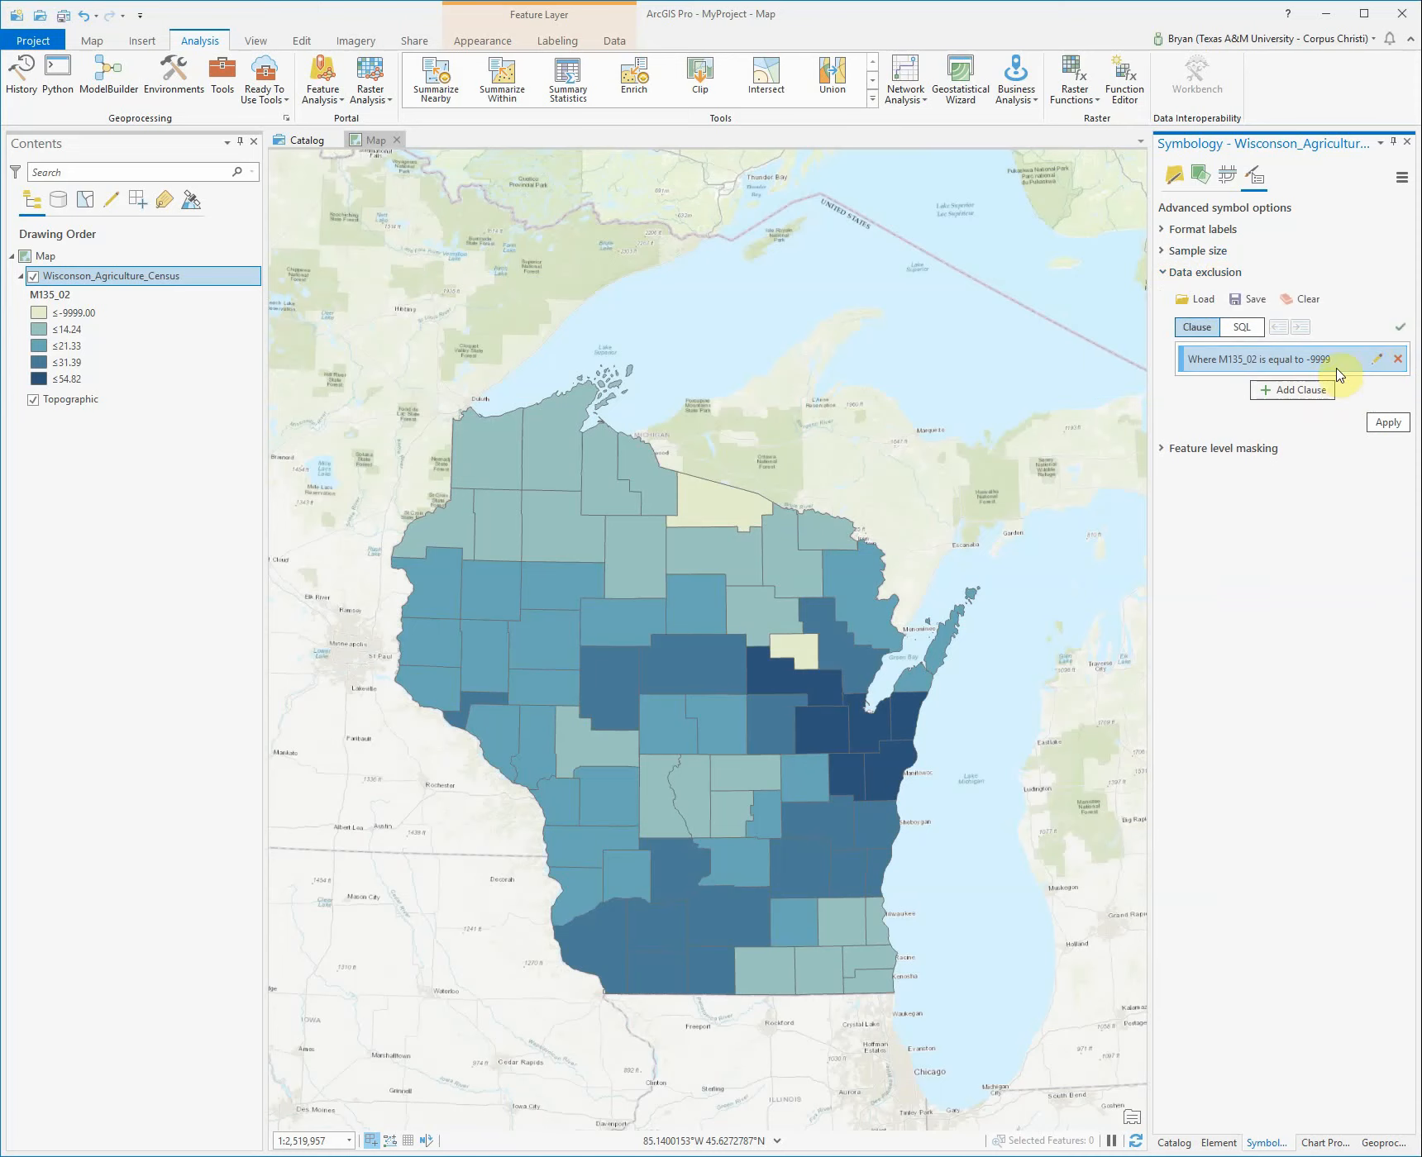
left_click(1400, 334)
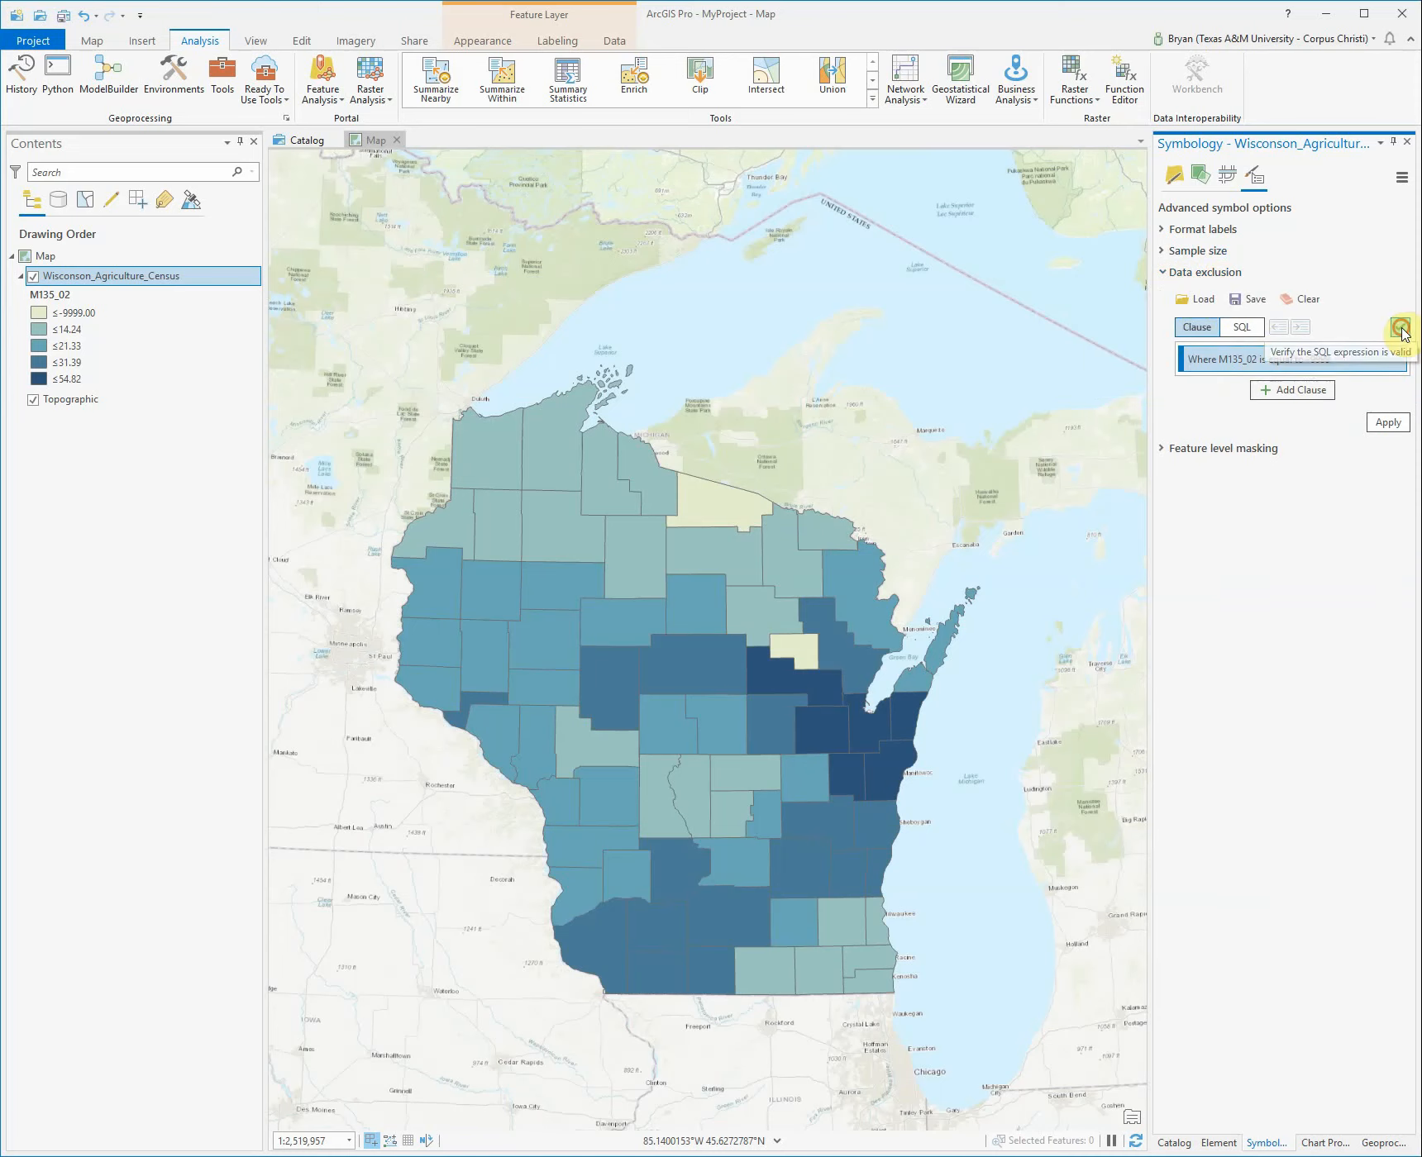
left_click(1402, 454)
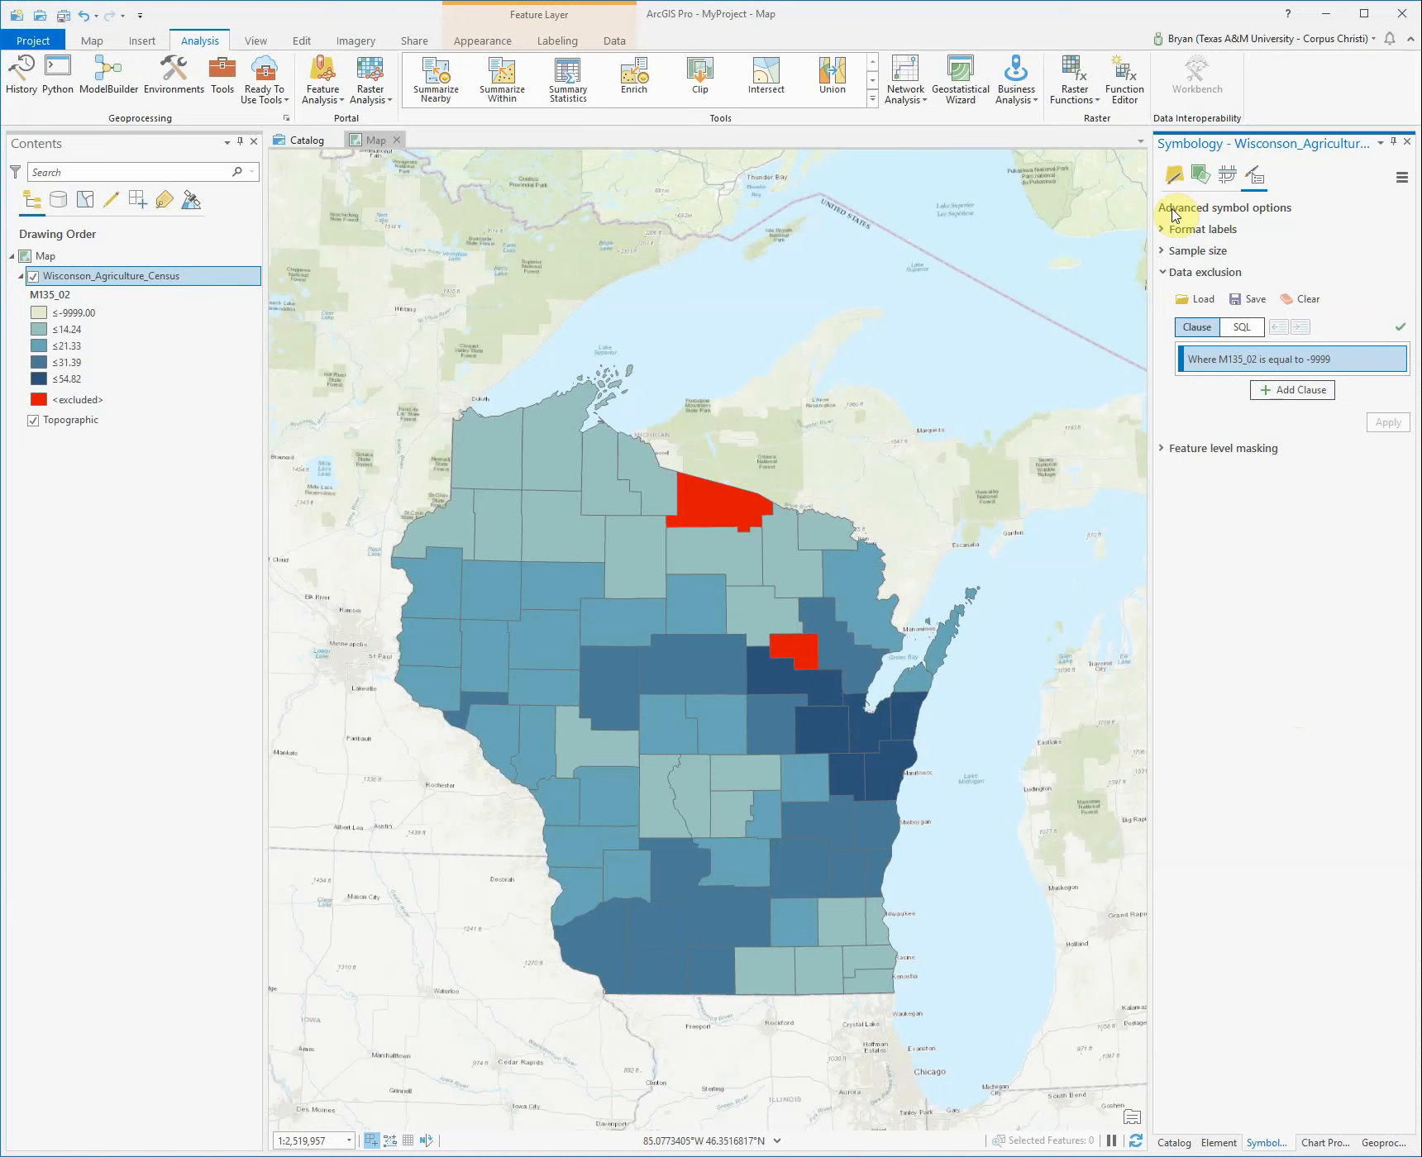
- Recalculate the class breaks by switching the classification method to Quantile and back to Natural Breaks (Jenks)
left_click(1183, 180)
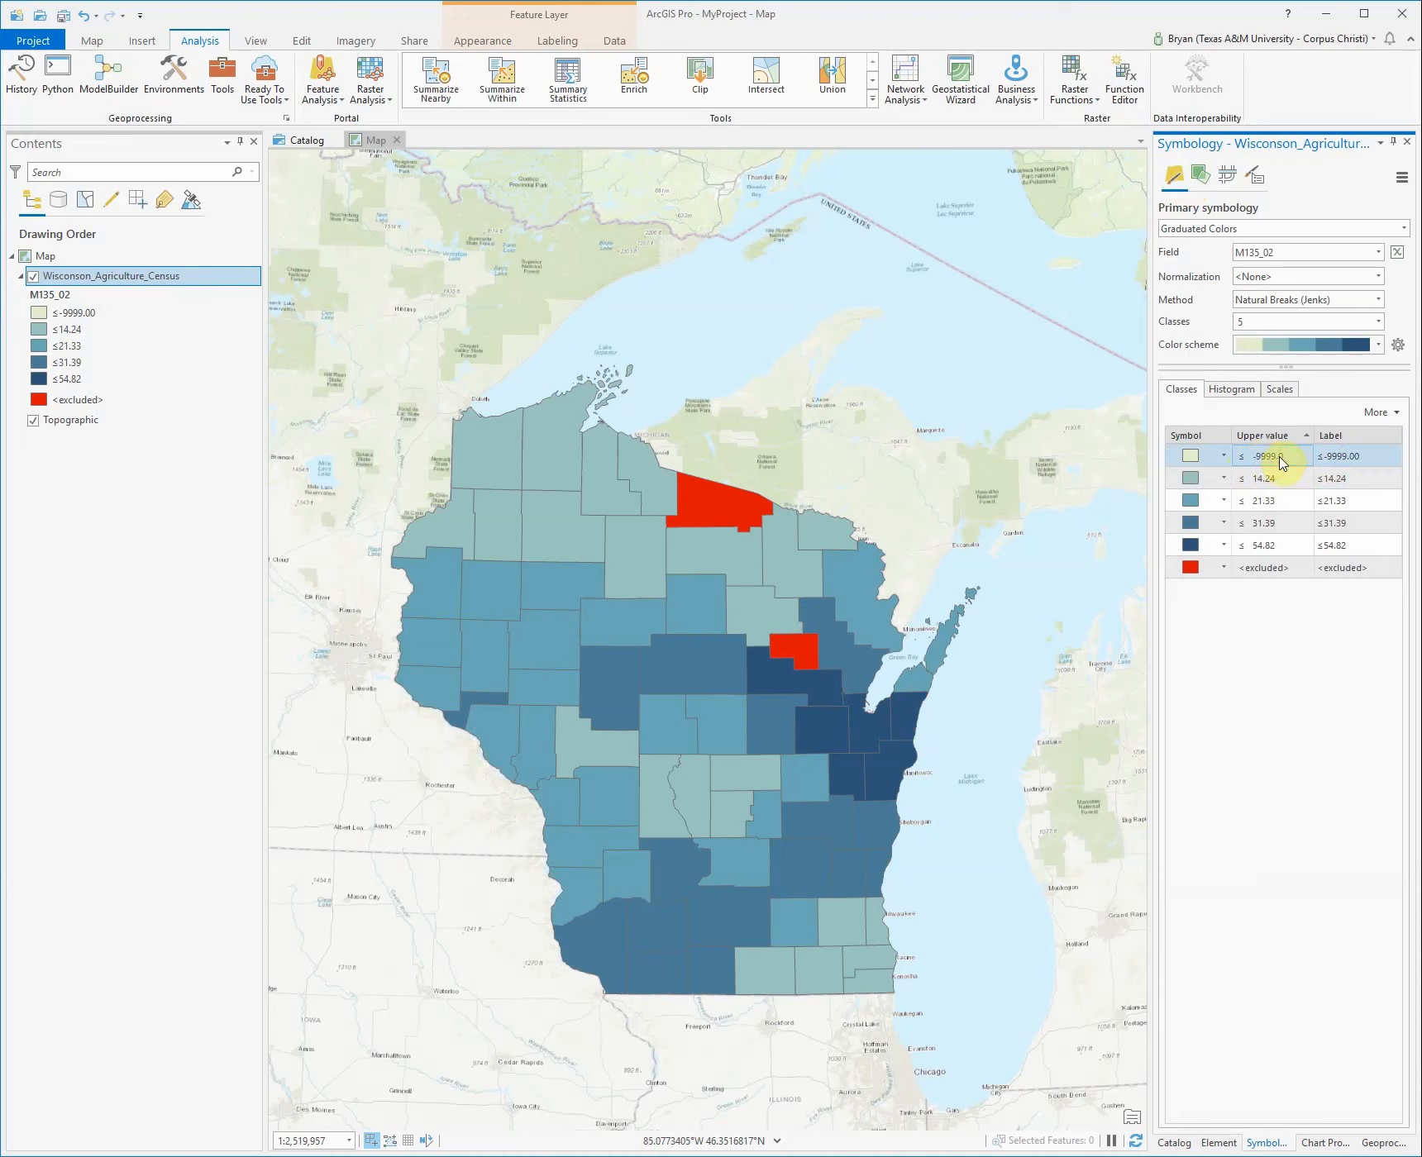
left_click(1319, 304)
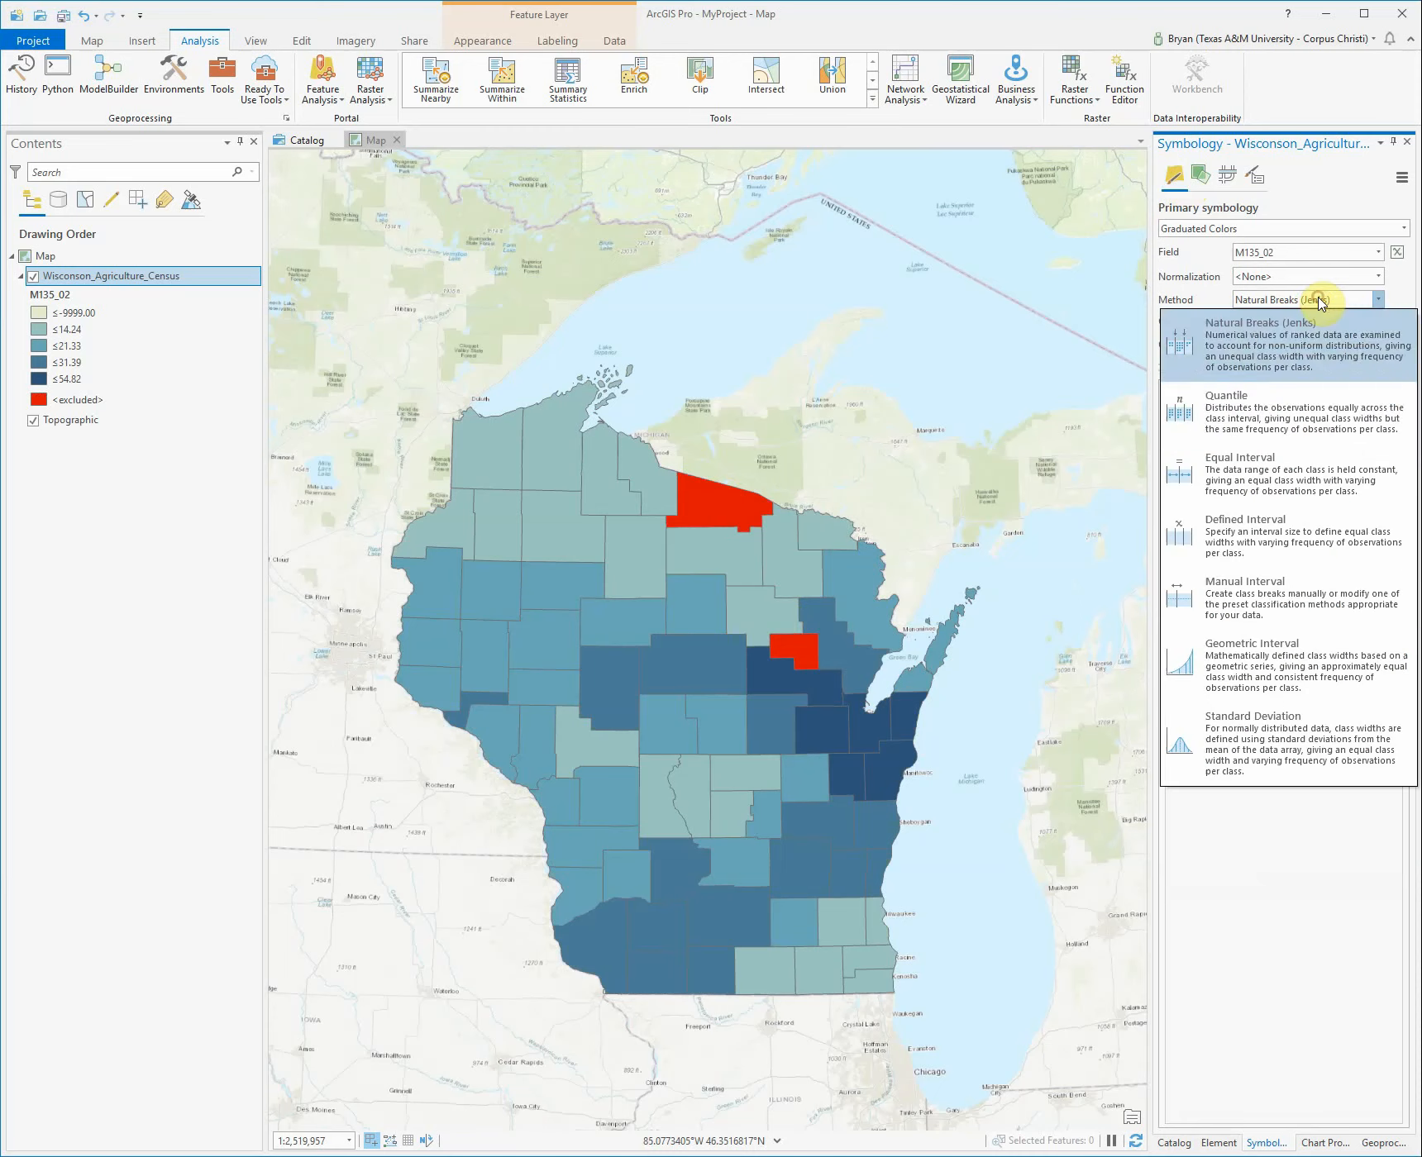
left_click(1215, 383)
left_click(1300, 301)
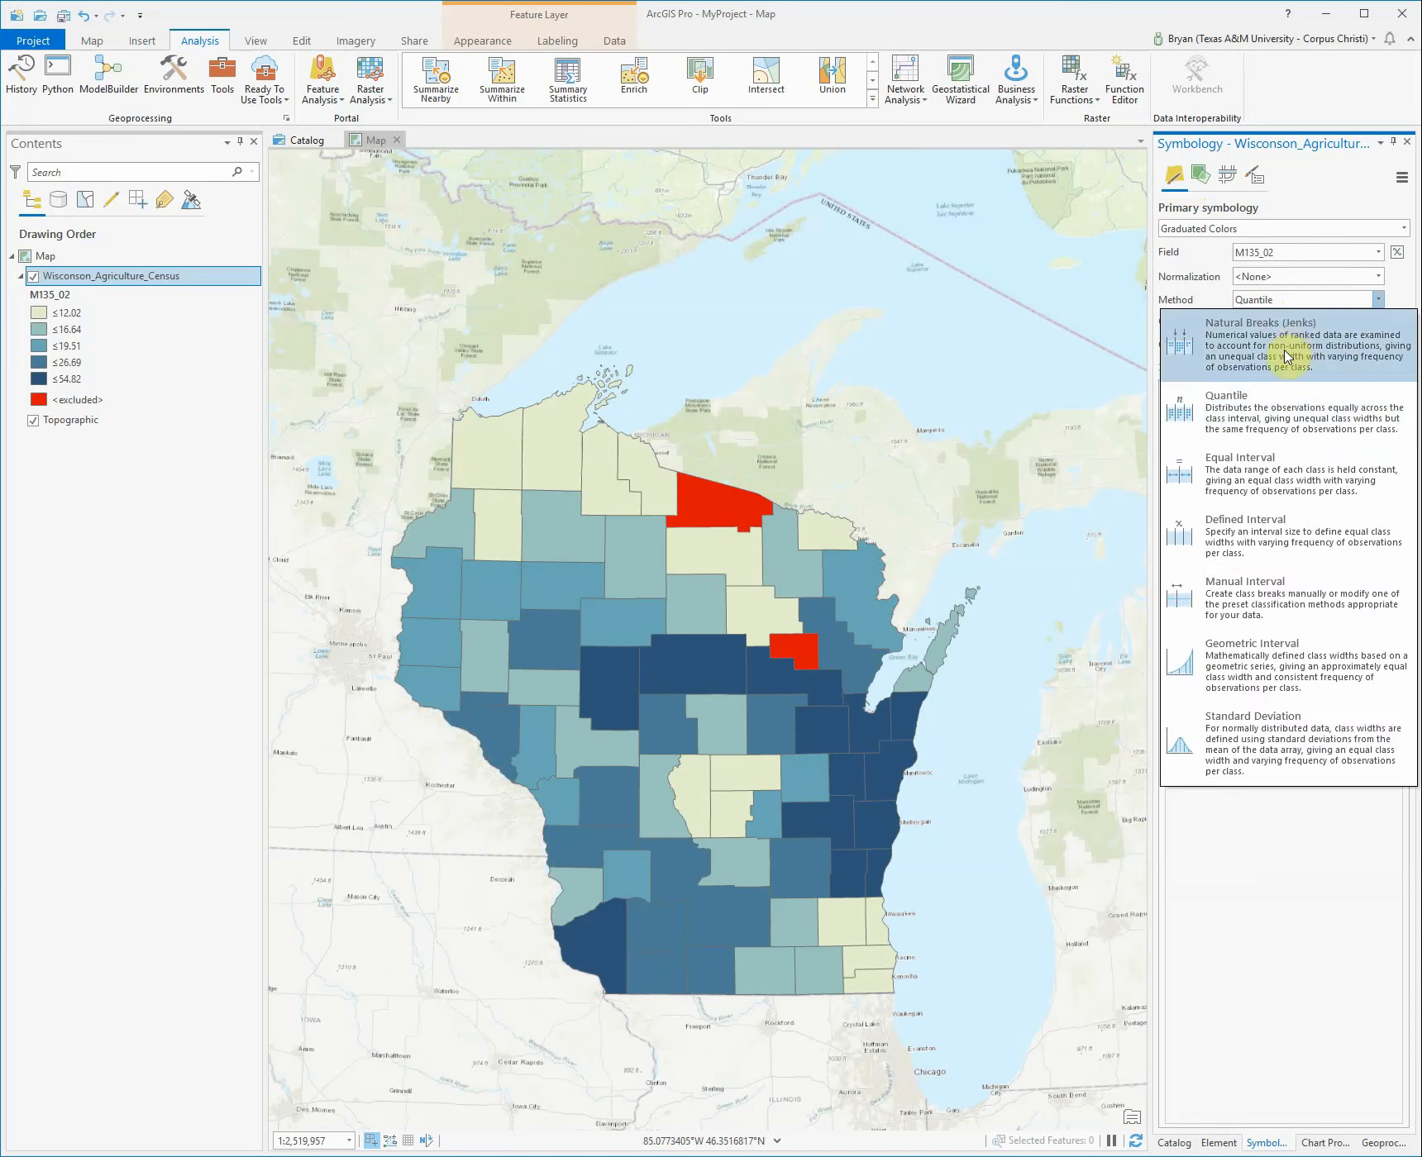
left_click(1240, 356)
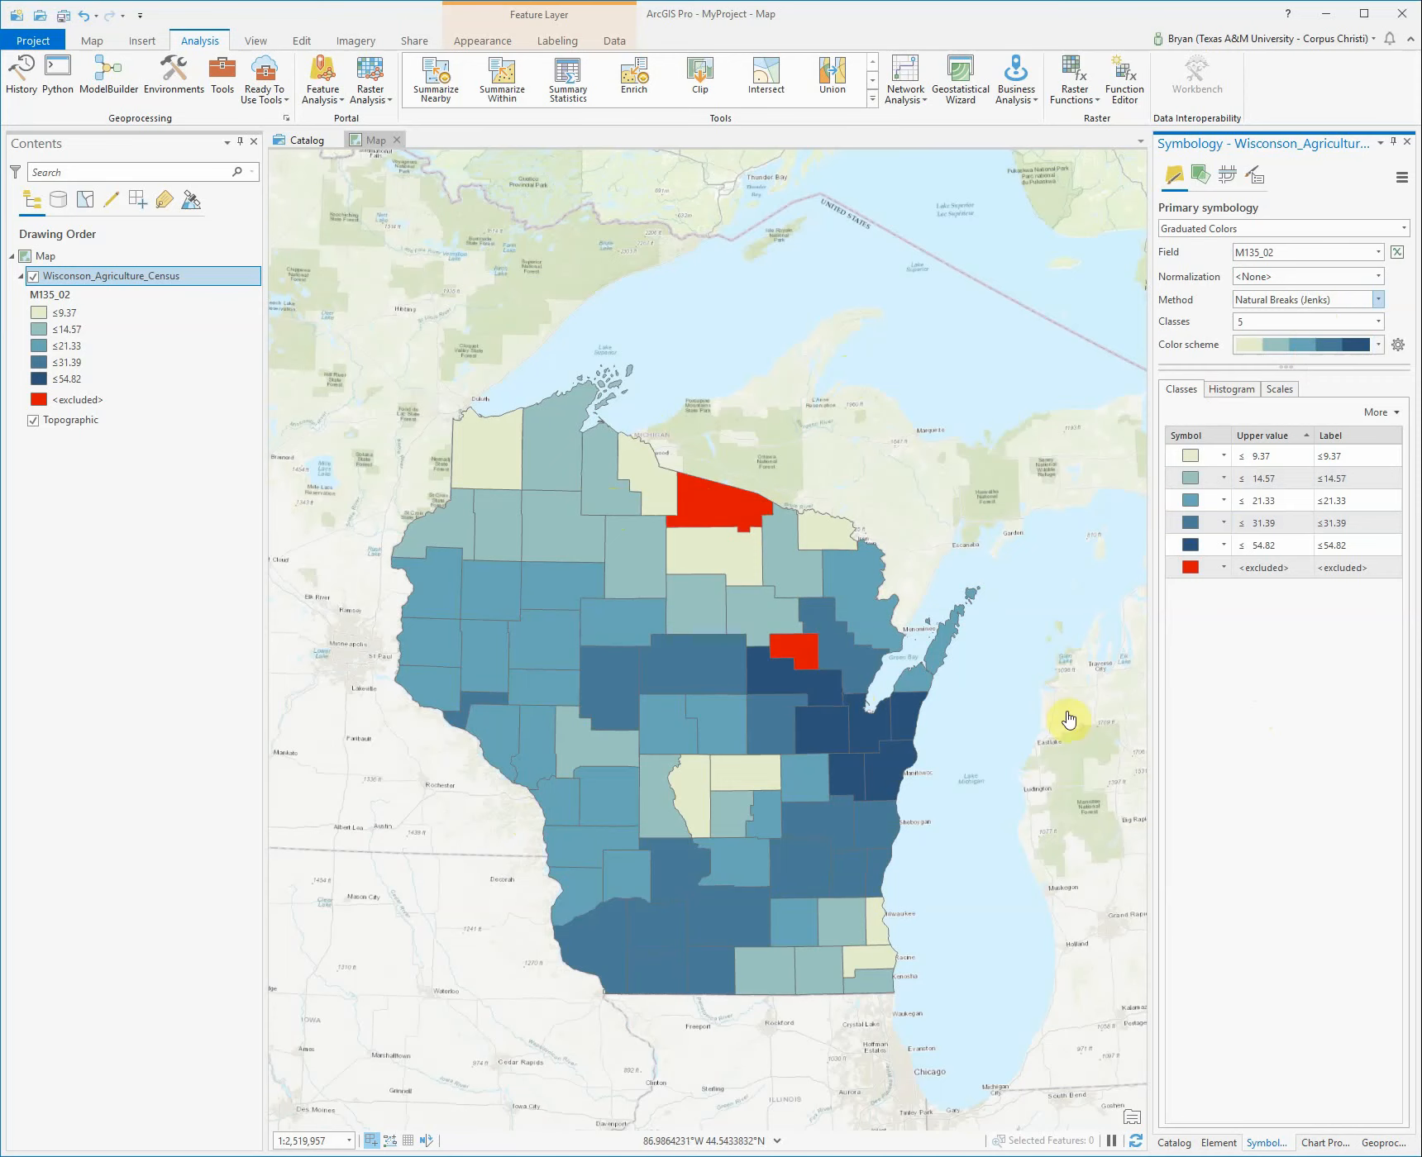
- Give the <excluded> class the unfilled 2 pt black outline symbol from the ArcGIS 2D gallery
left_click(1174, 574)
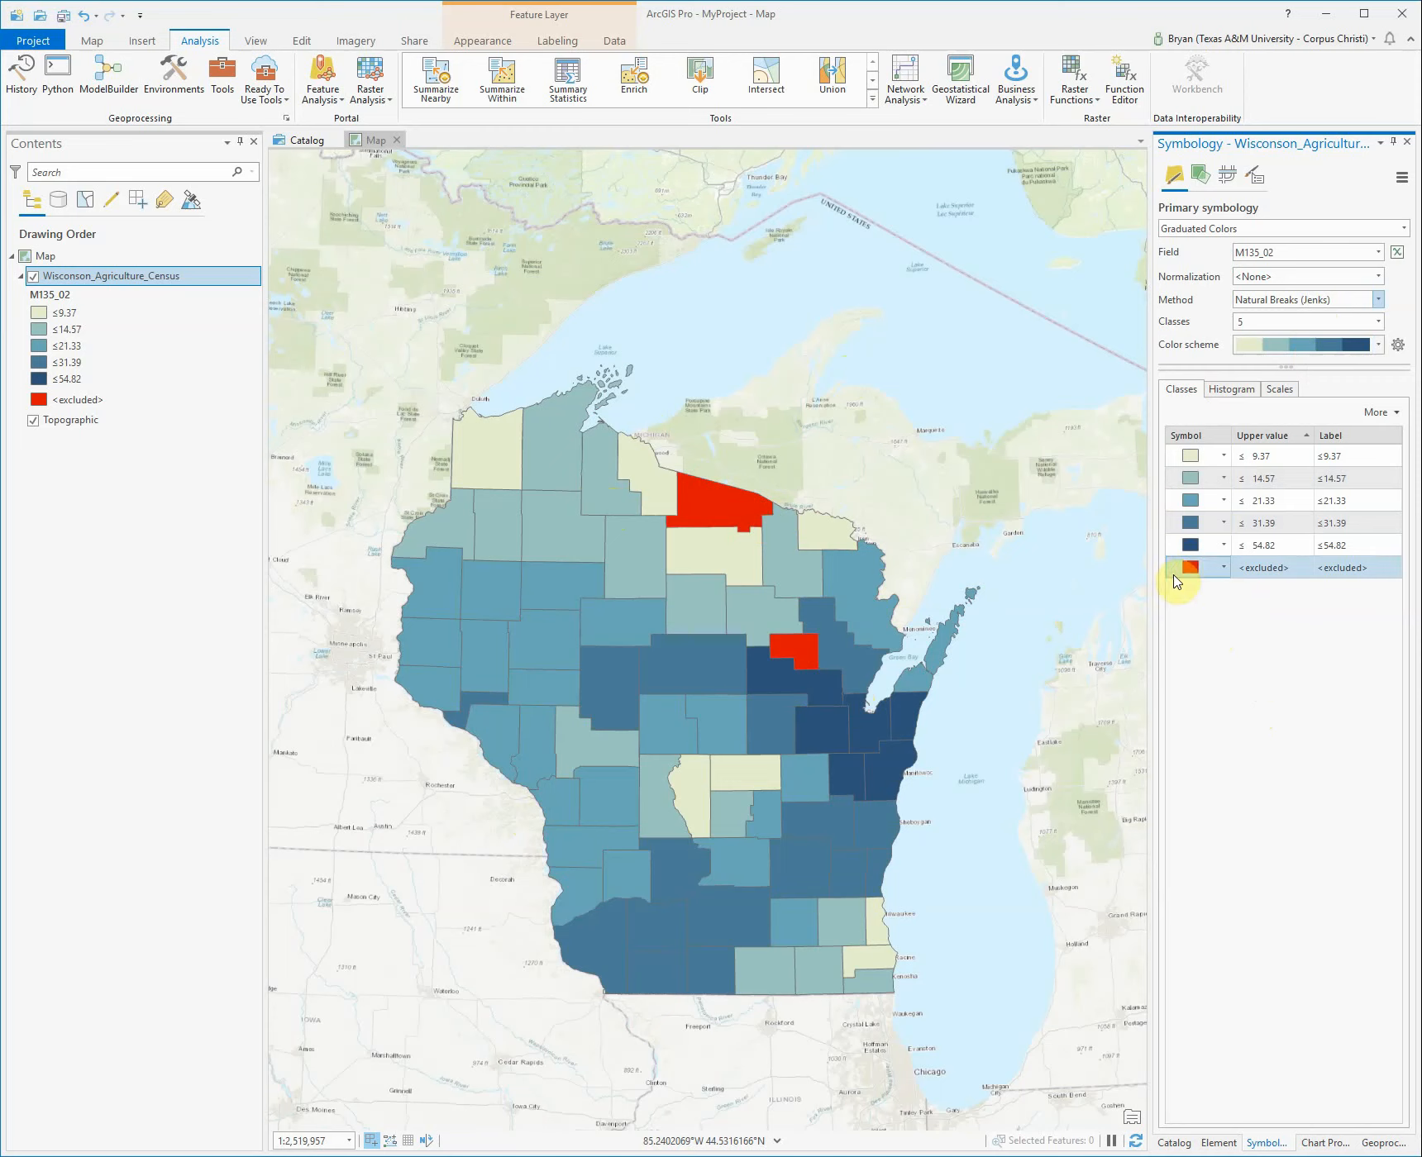
left_click(1183, 571)
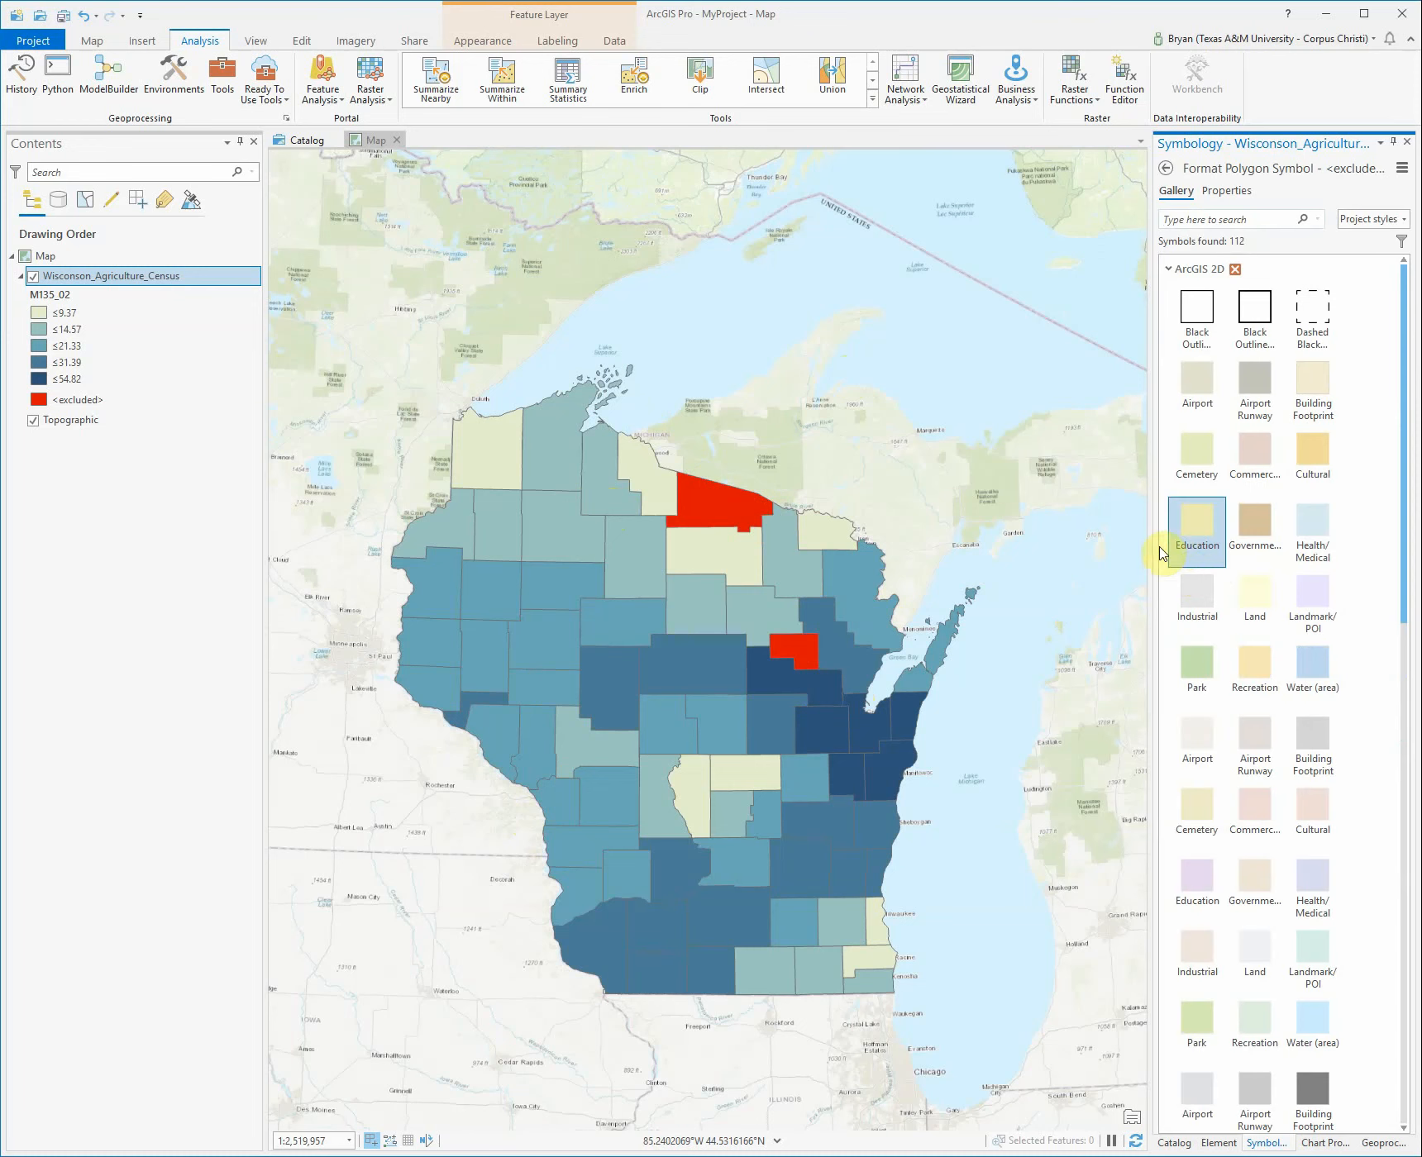
left_click(1250, 303)
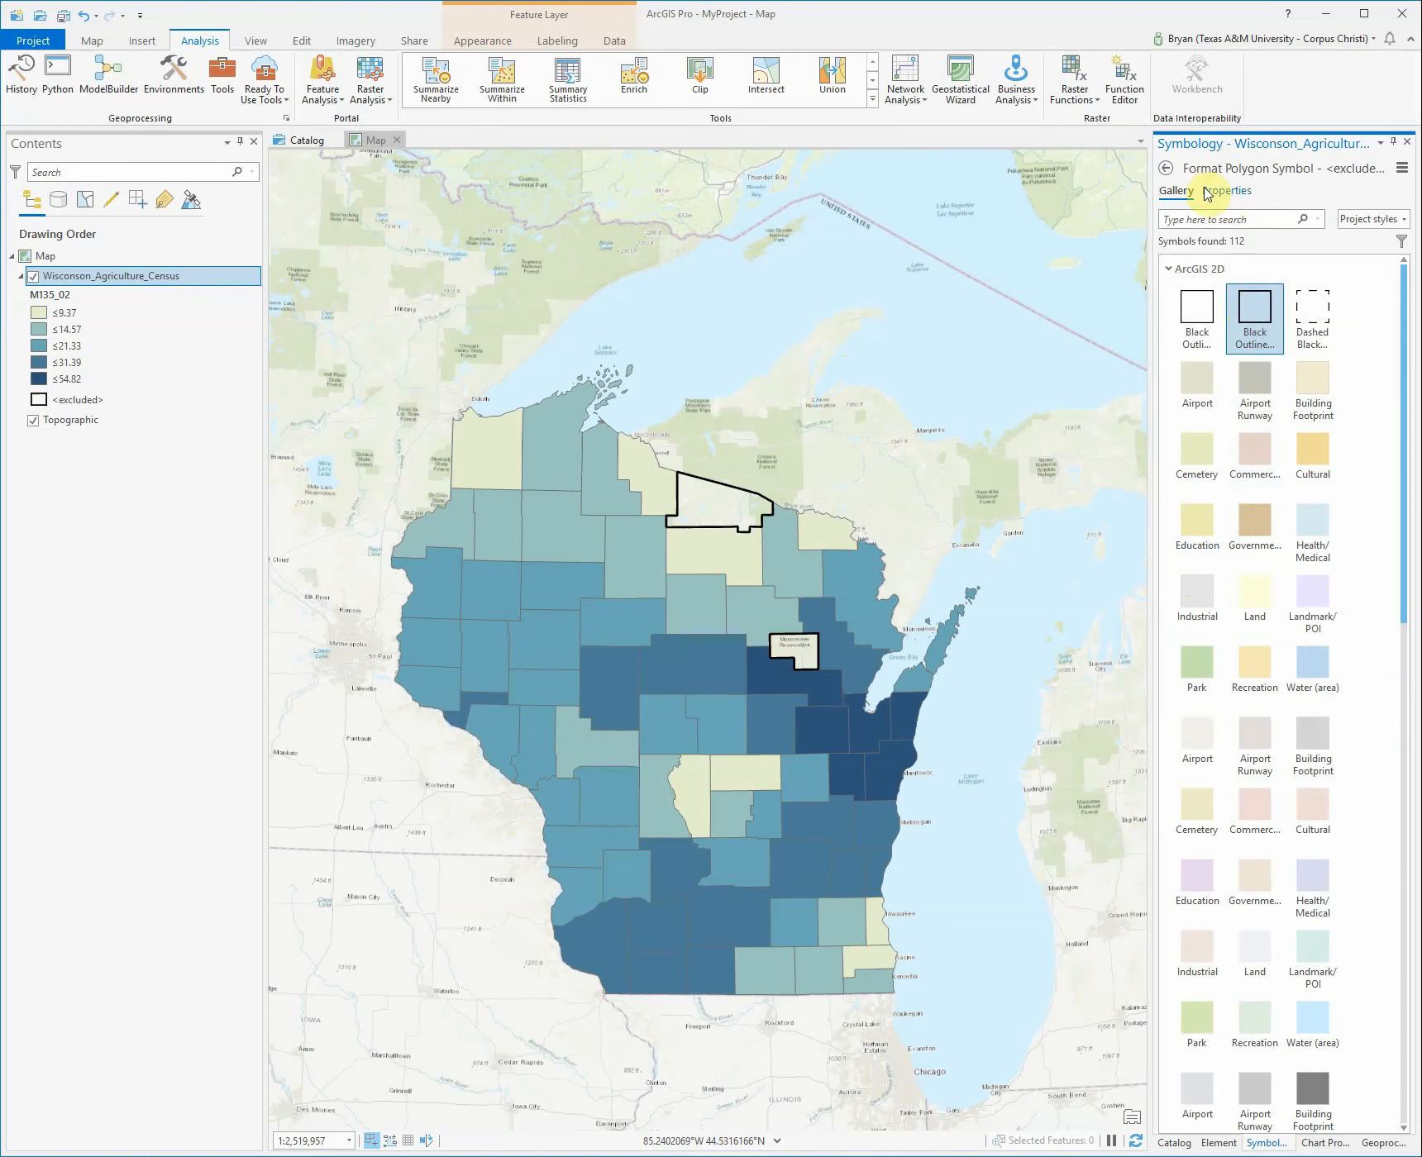
- Look through the <excluded> symbol's property pages and fill color choices, and return to the primary symbology
left_click(1223, 193)
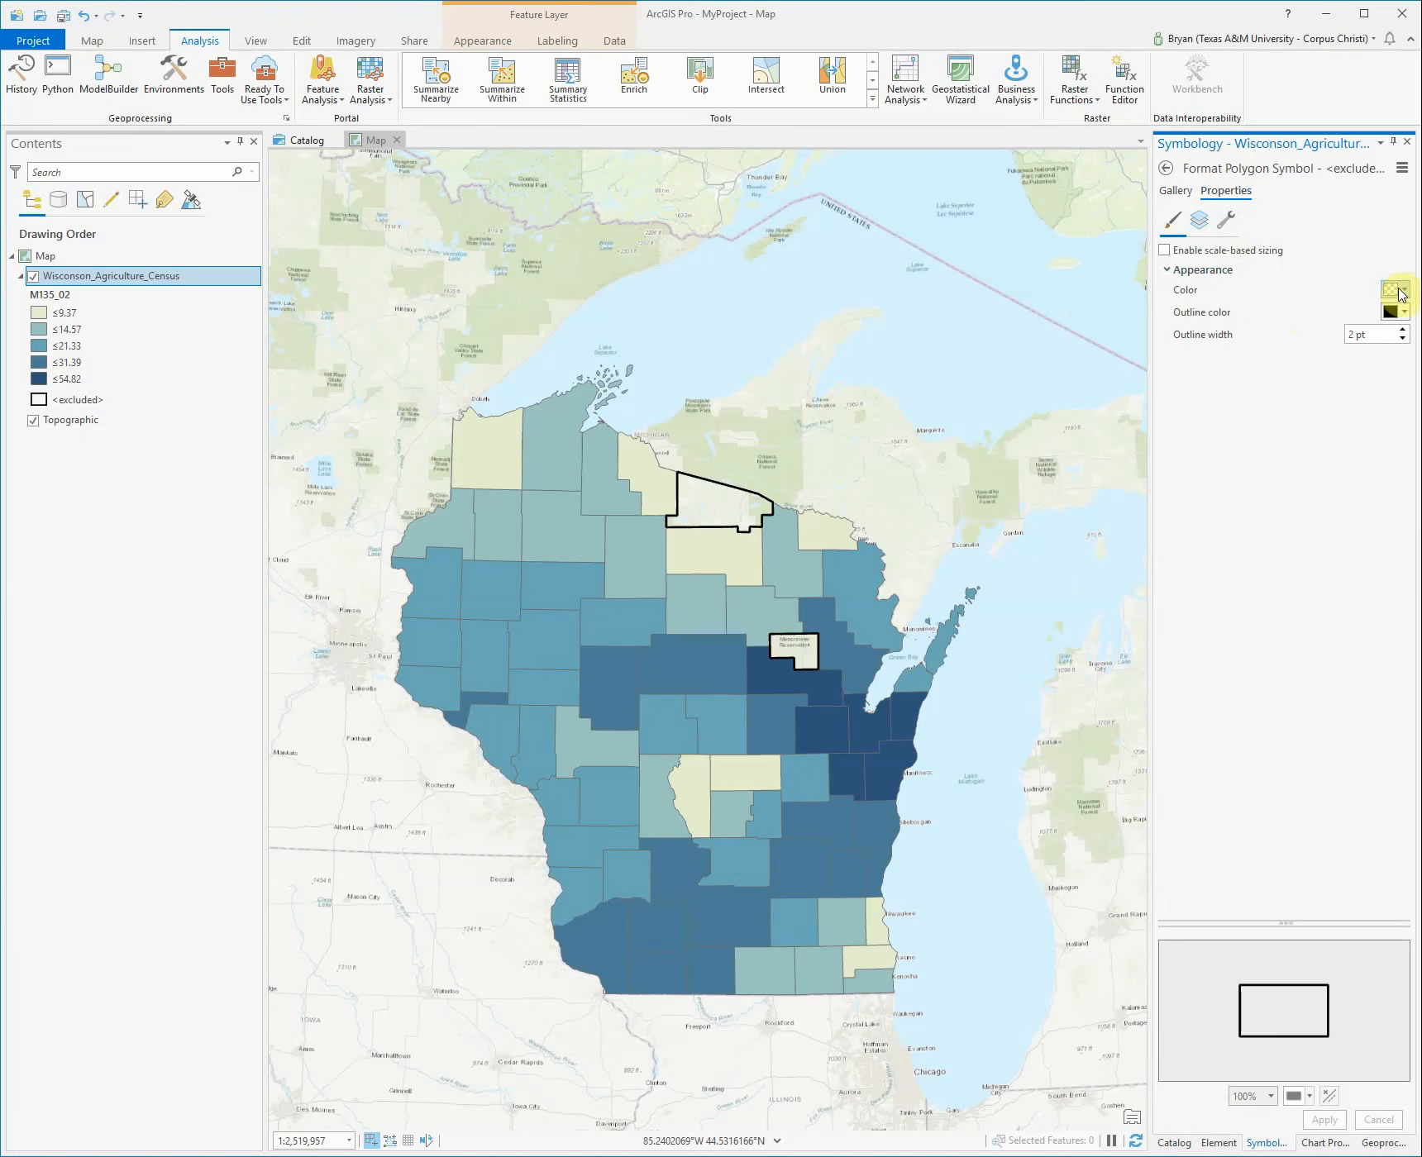
left_click(1227, 223)
left_click(1172, 220)
left_click(1399, 171)
left_click(1302, 440)
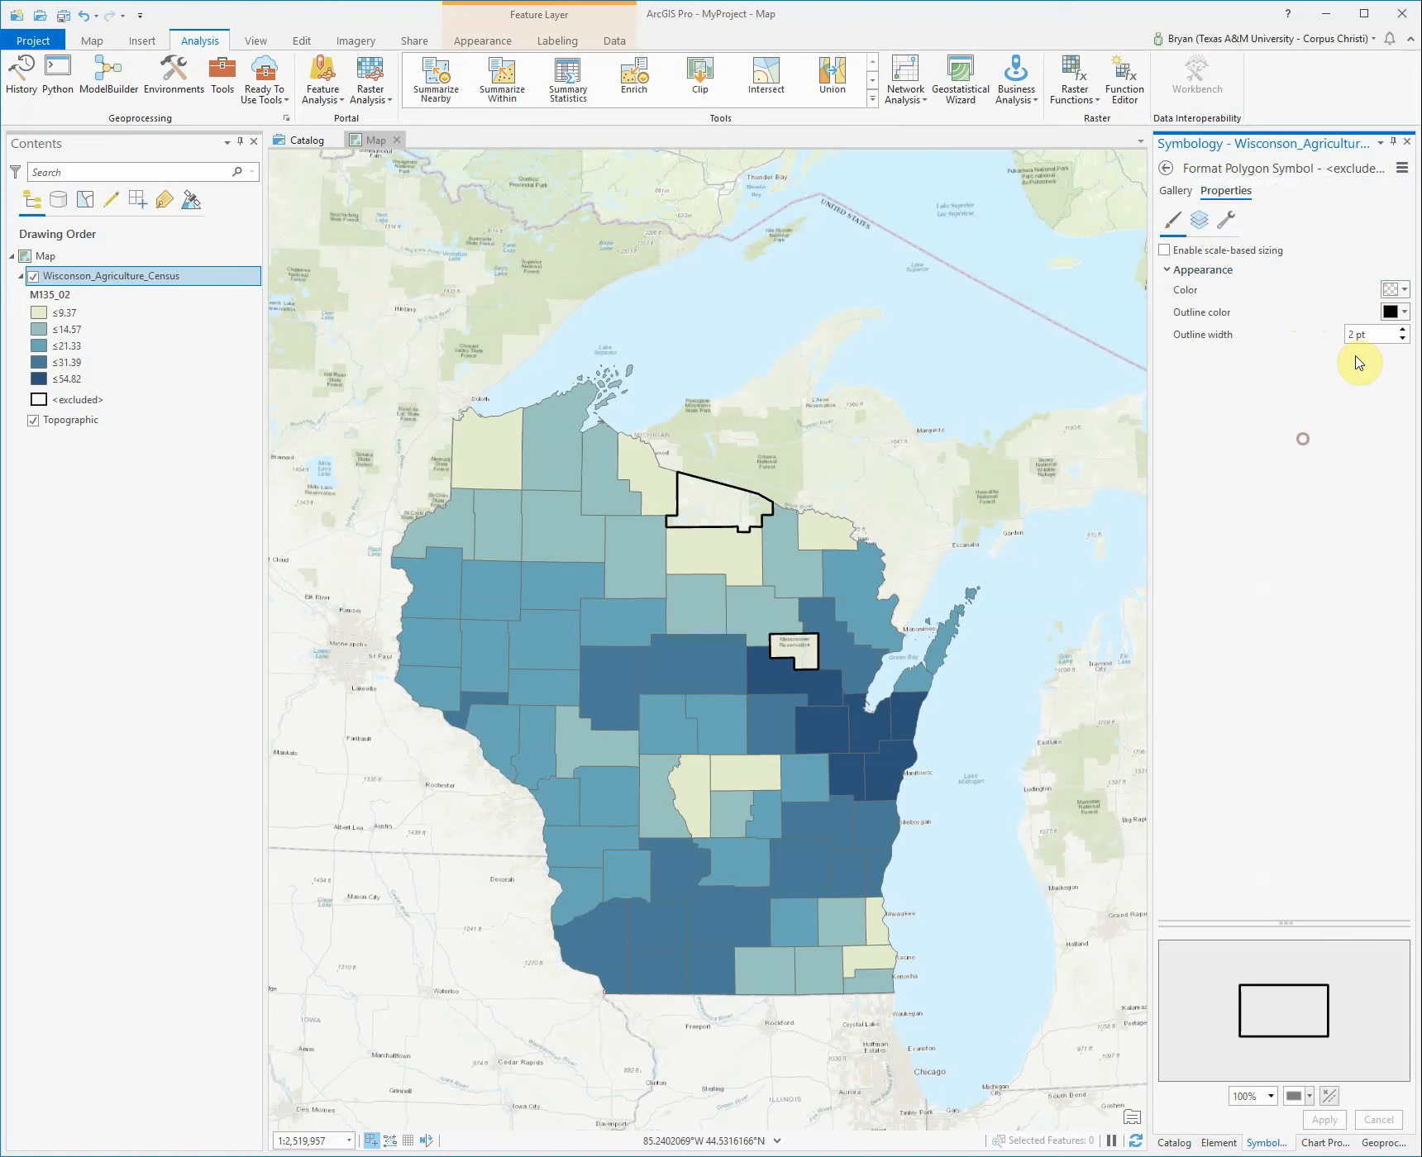
left_click(1390, 291)
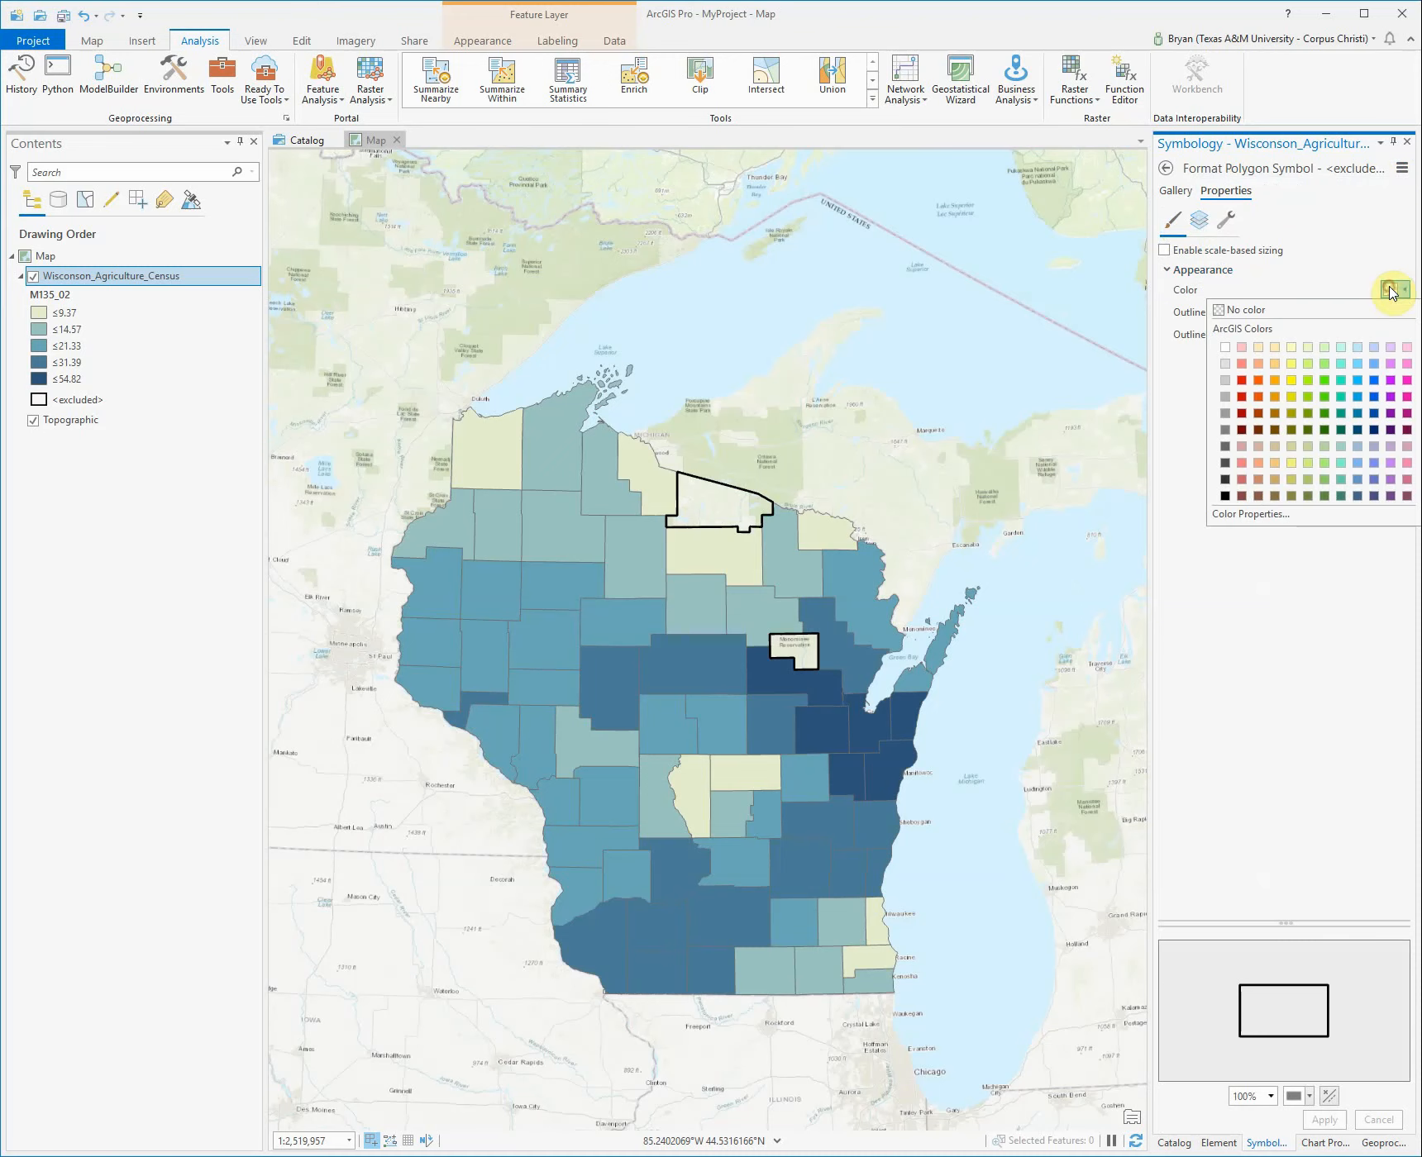
left_click(1269, 616)
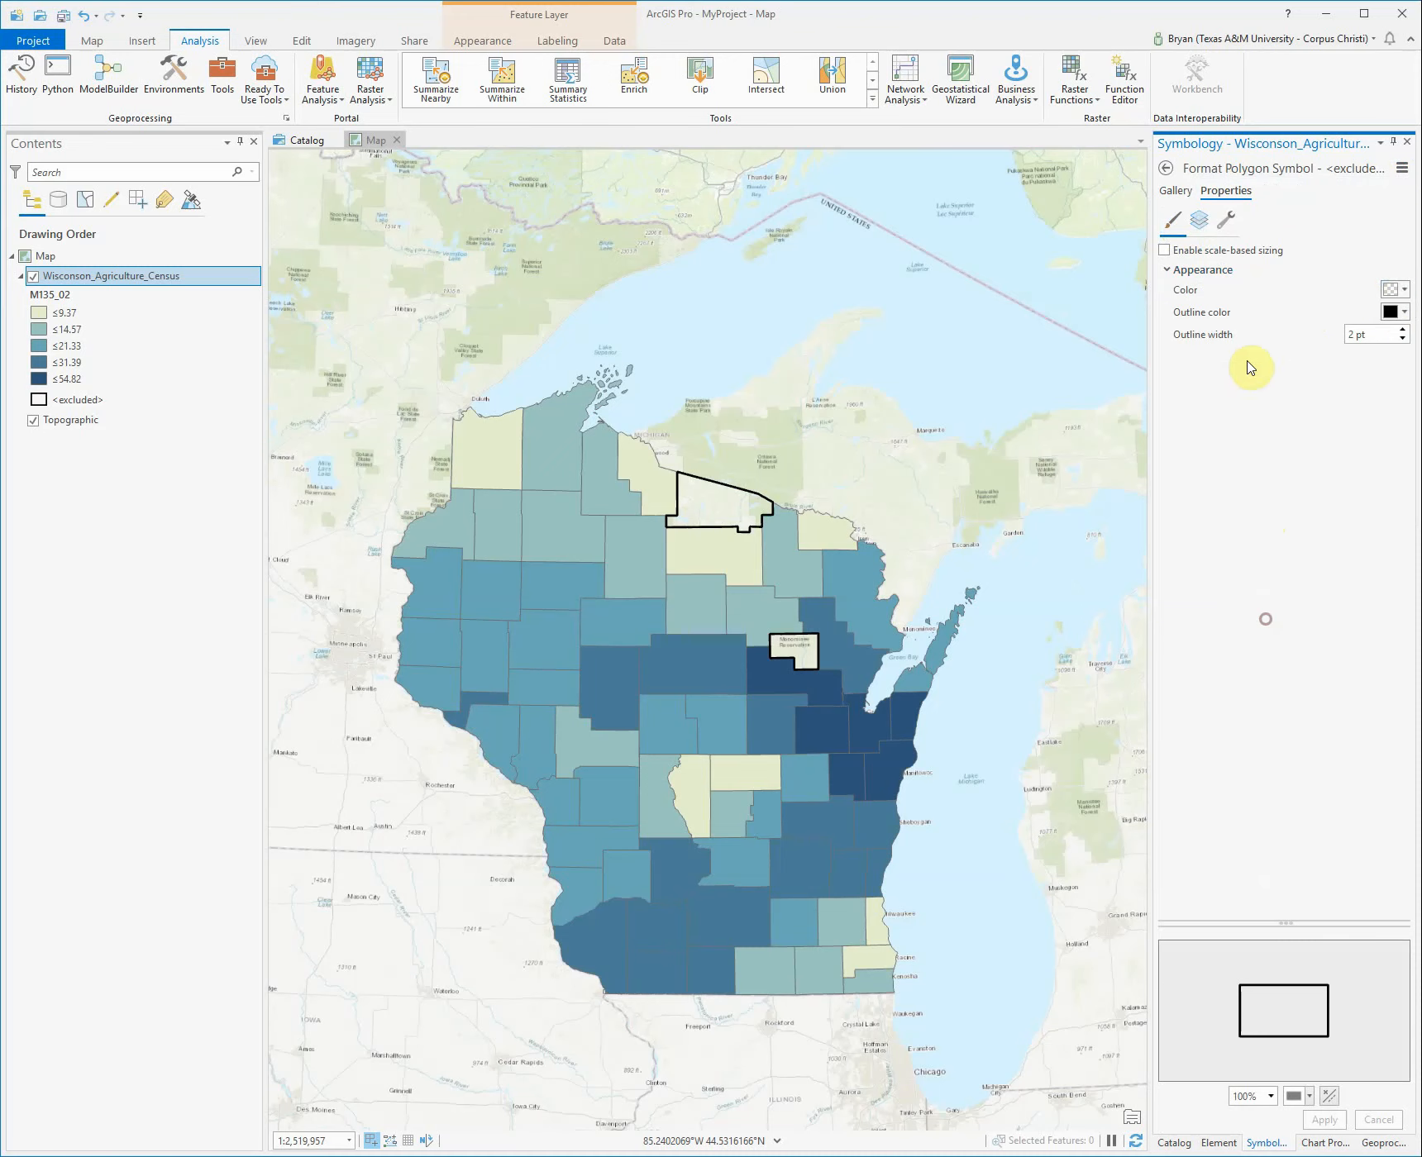
left_click(1174, 193)
left_click(1166, 170)
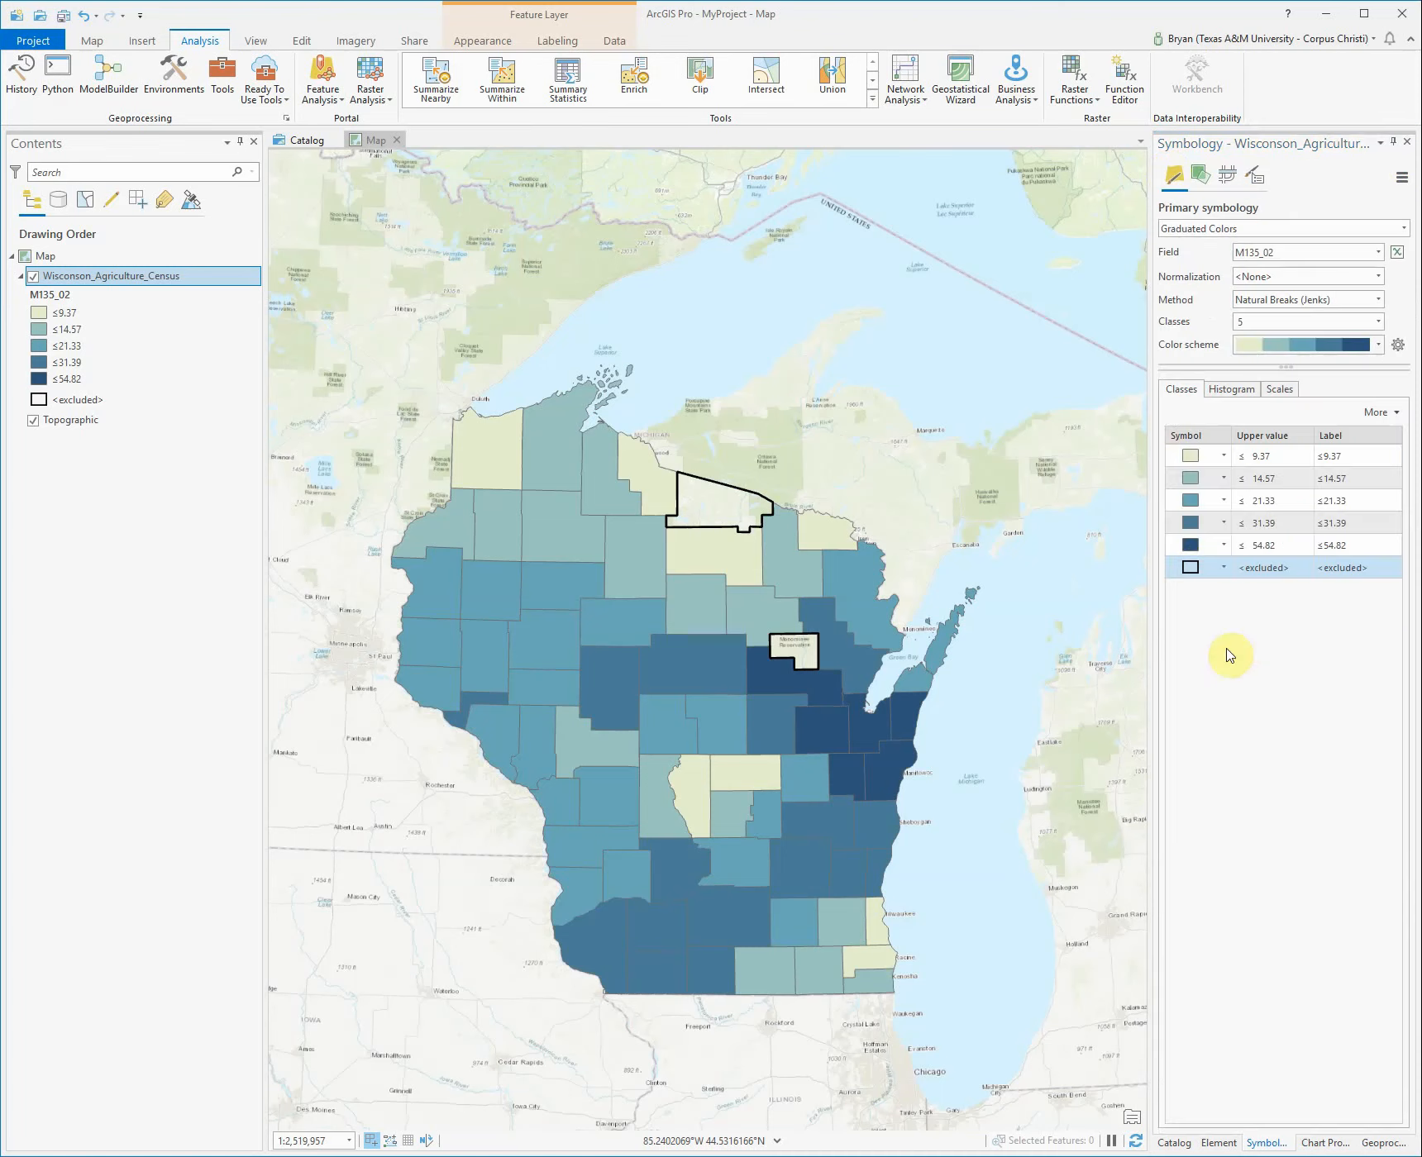
- Change the <excluded> symbol's solid fill to a hatched fill with a 1 pt black line, apply it, and return to the primary symbology
left_click(1191, 567)
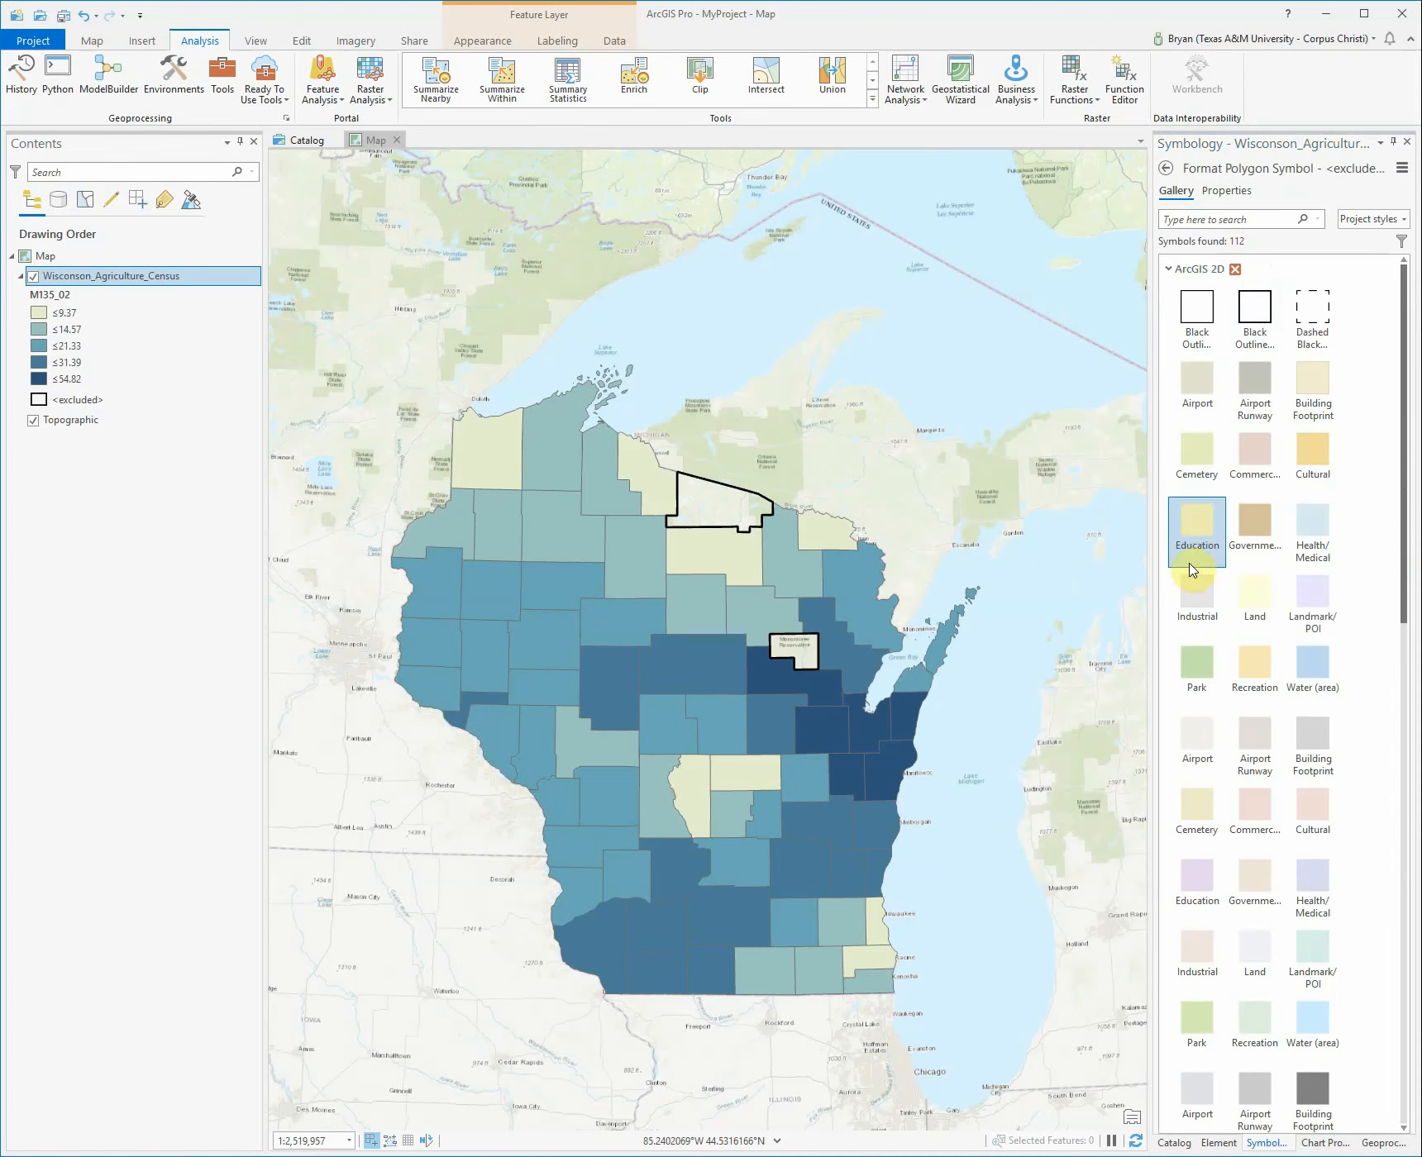
left_click(1231, 195)
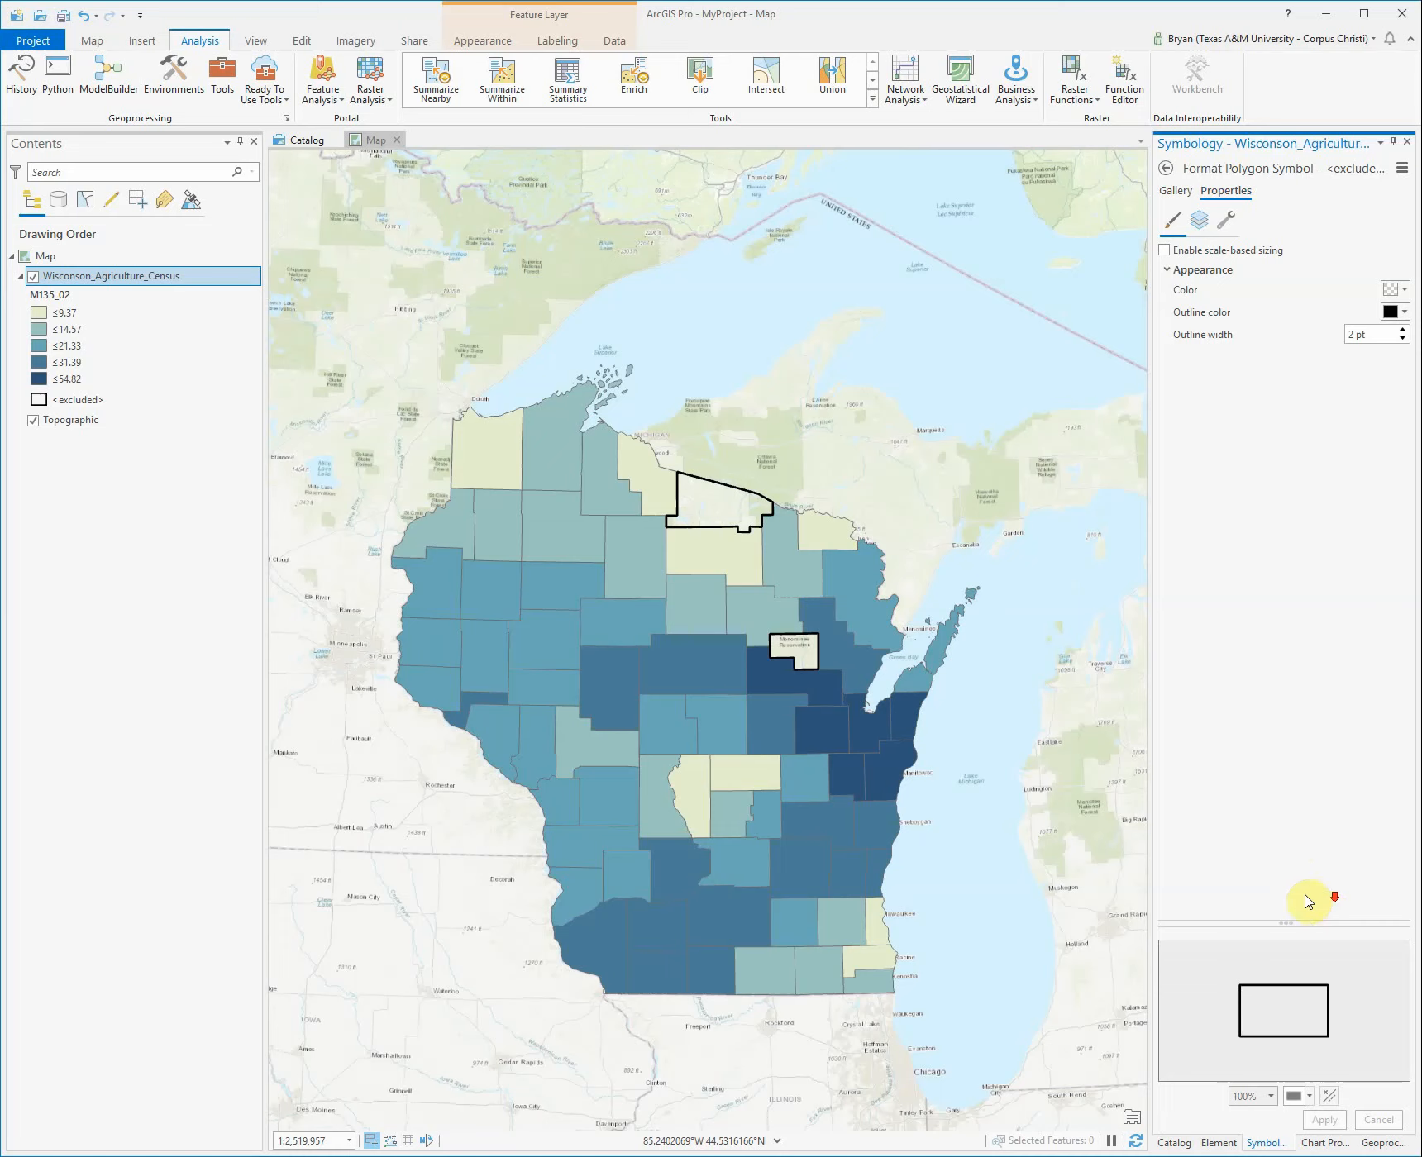
left_click(1228, 215)
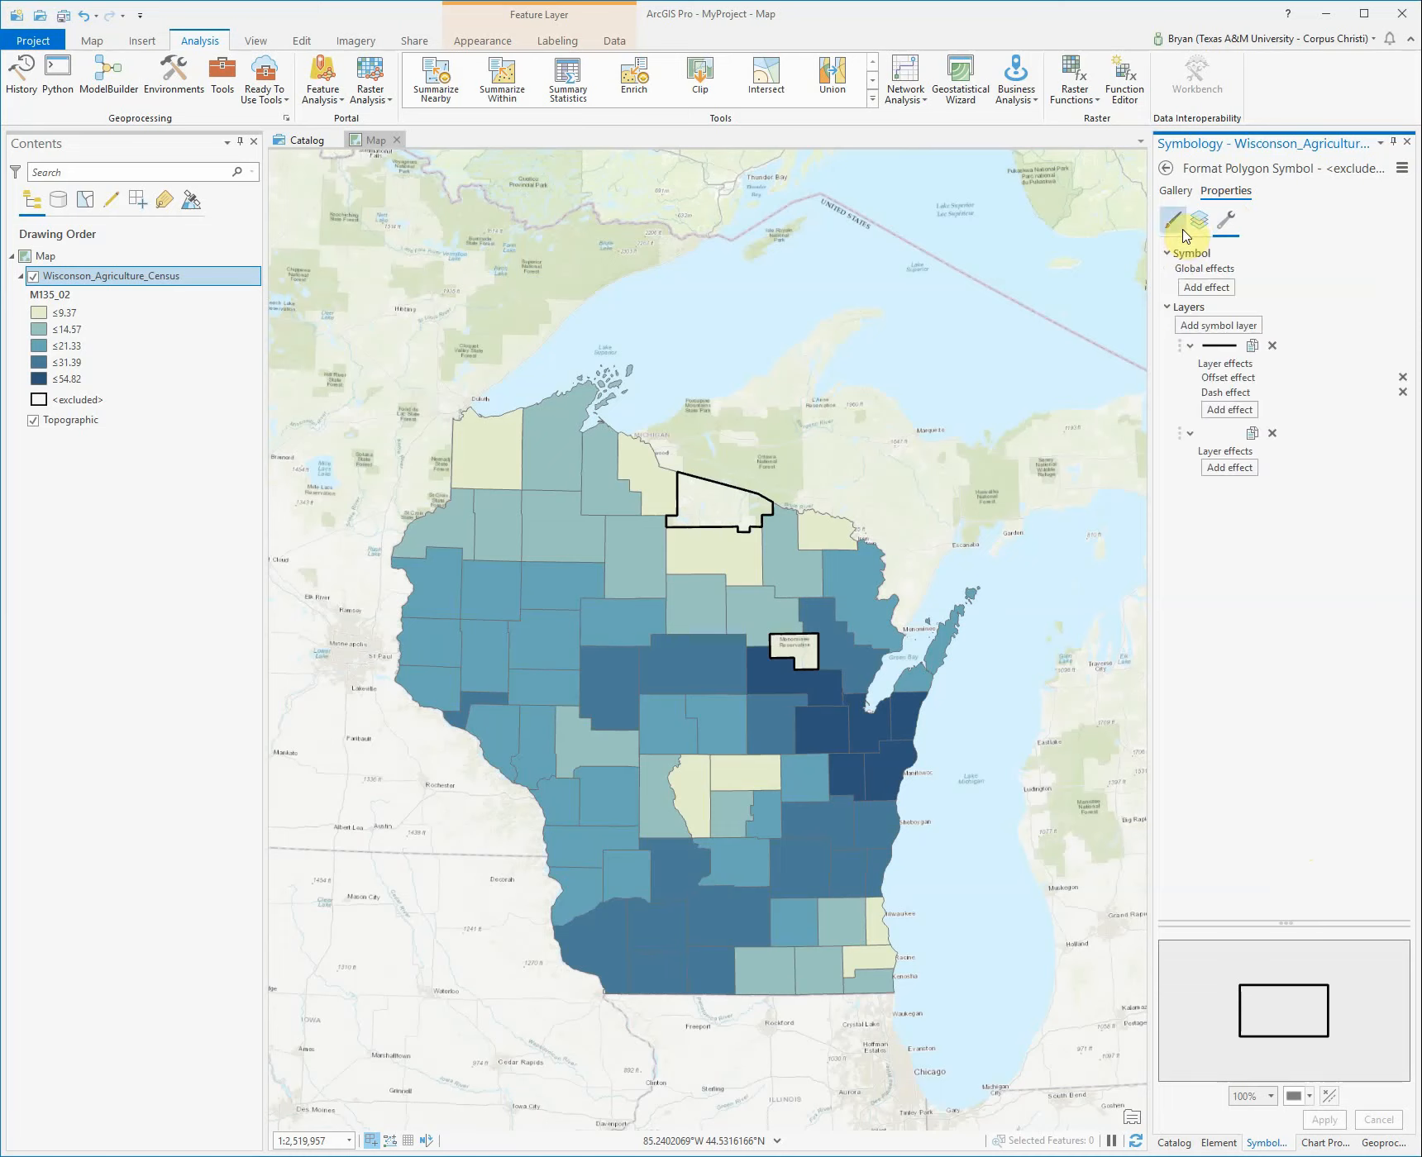
left_click(1196, 223)
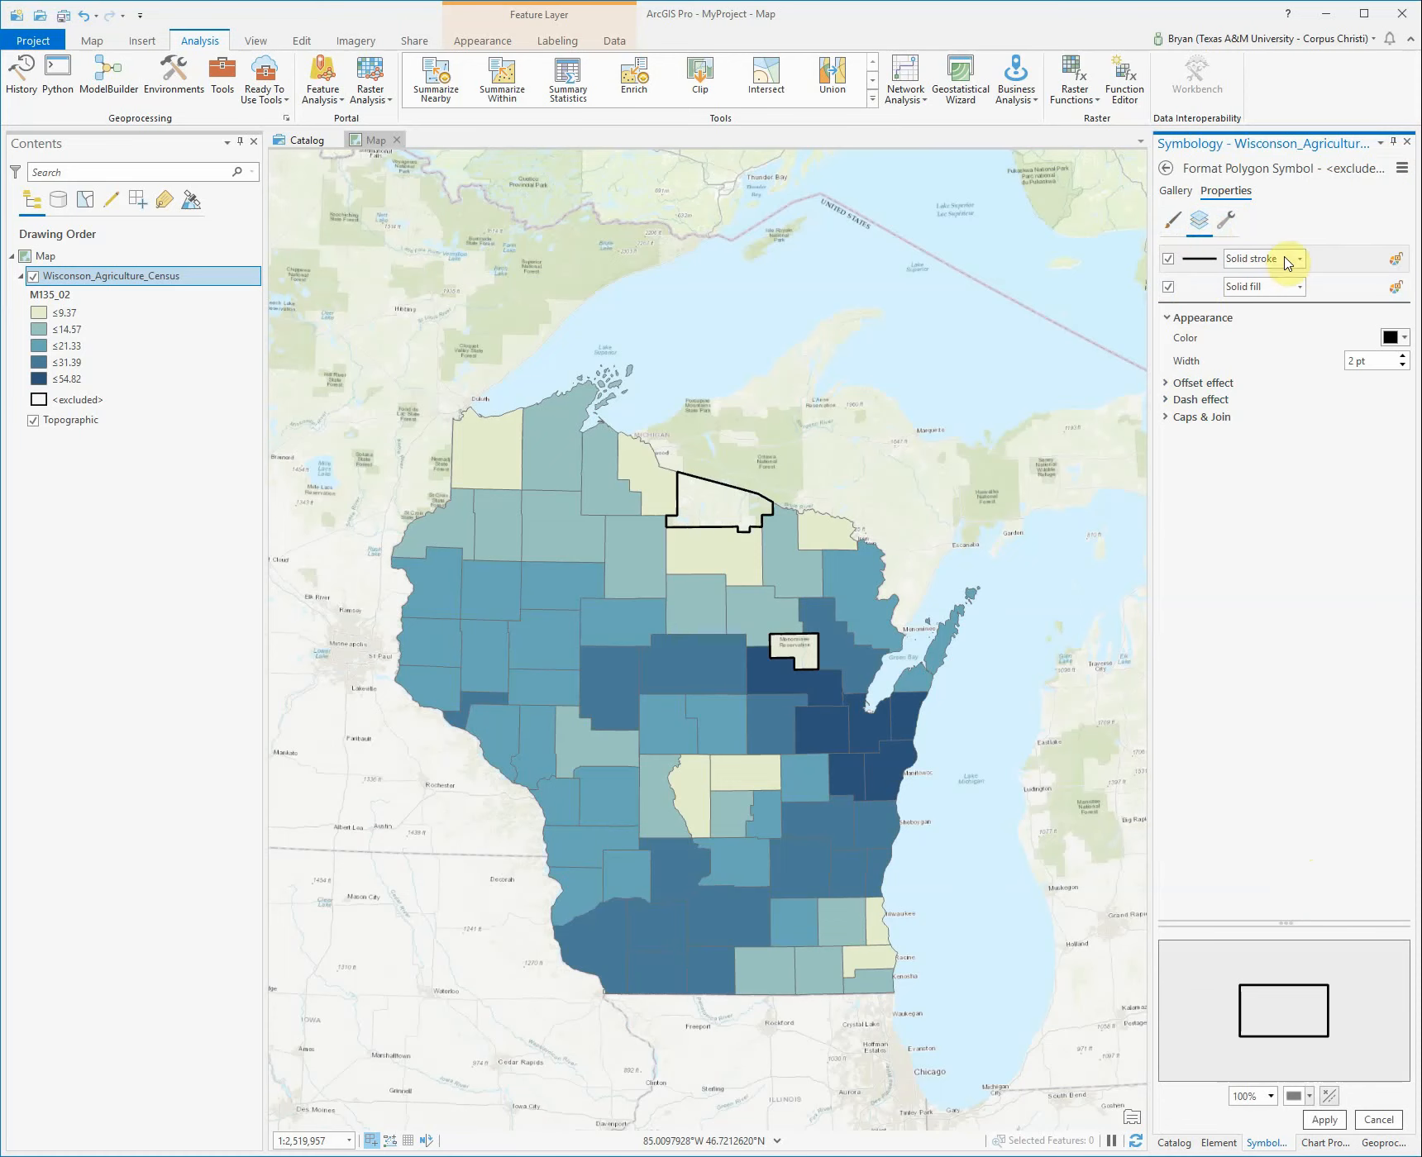
left_click(1285, 298)
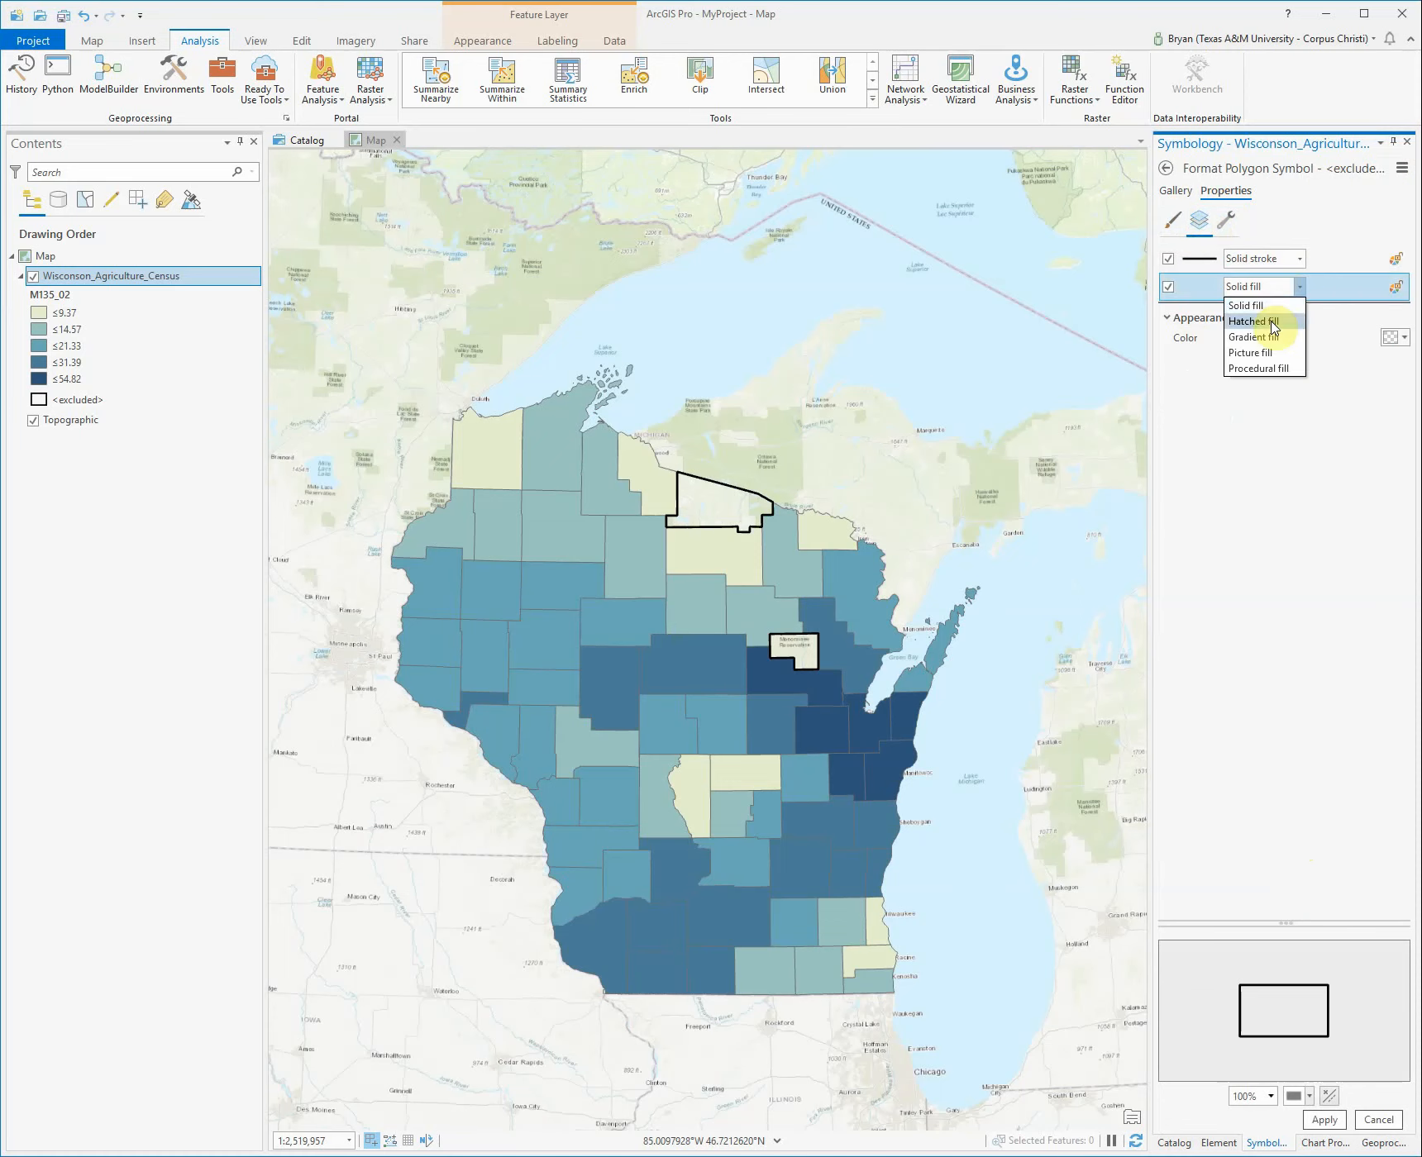
left_click(1272, 322)
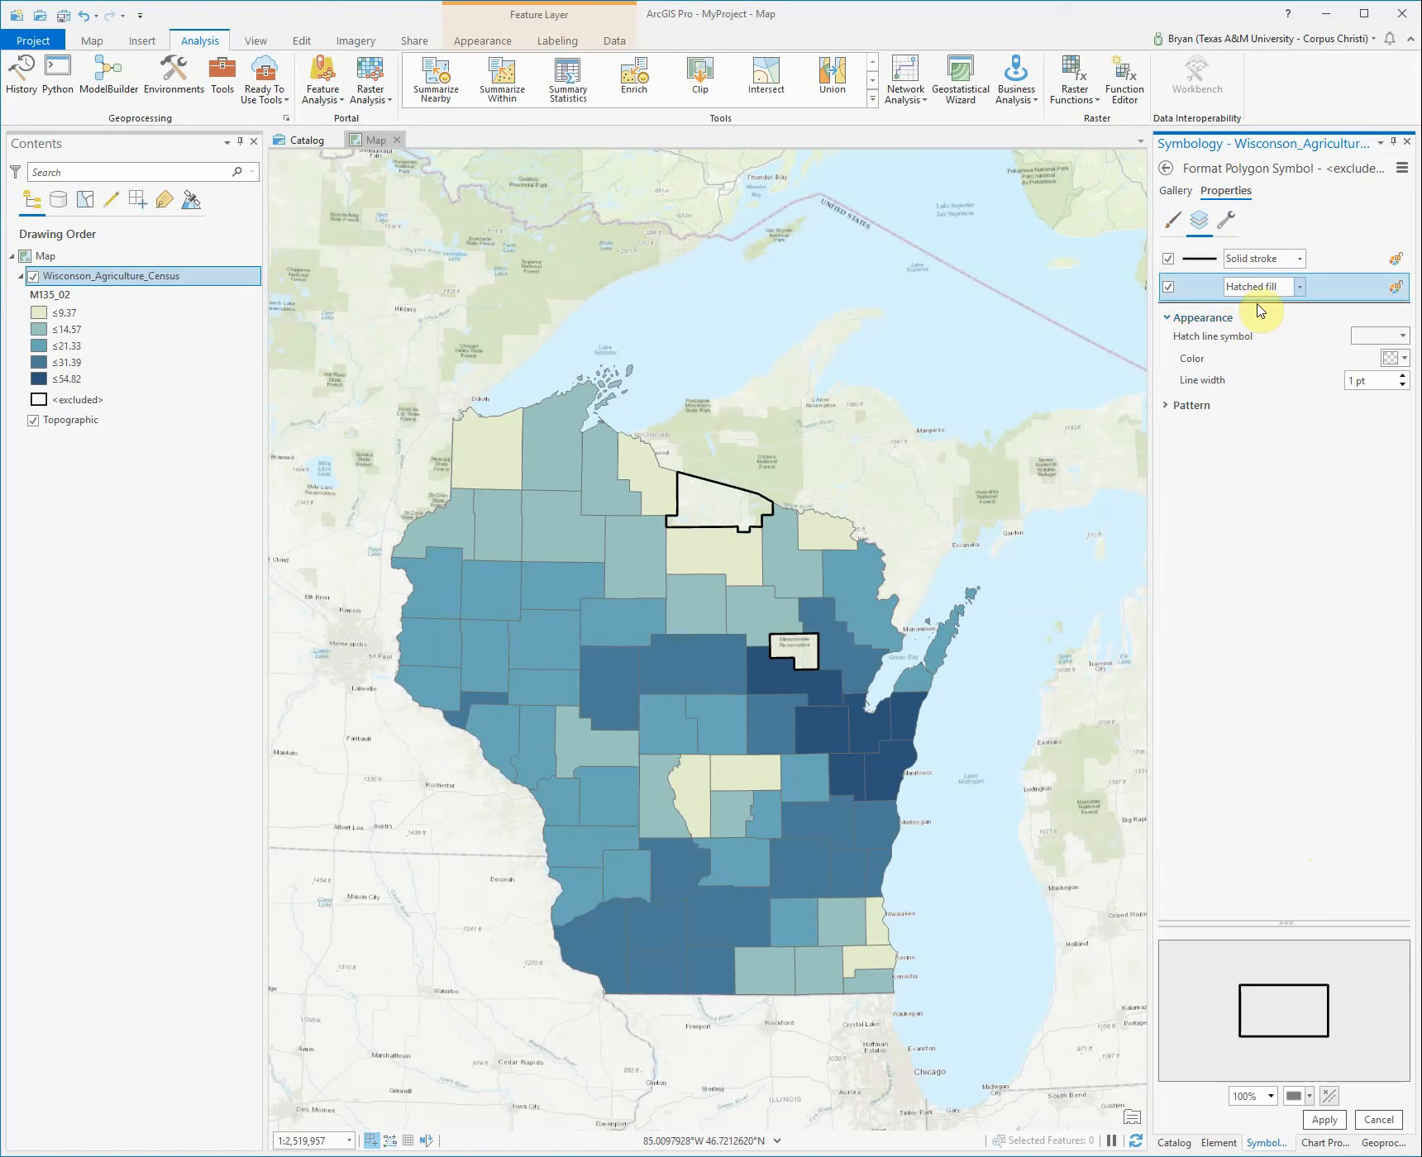
left_click(1380, 336)
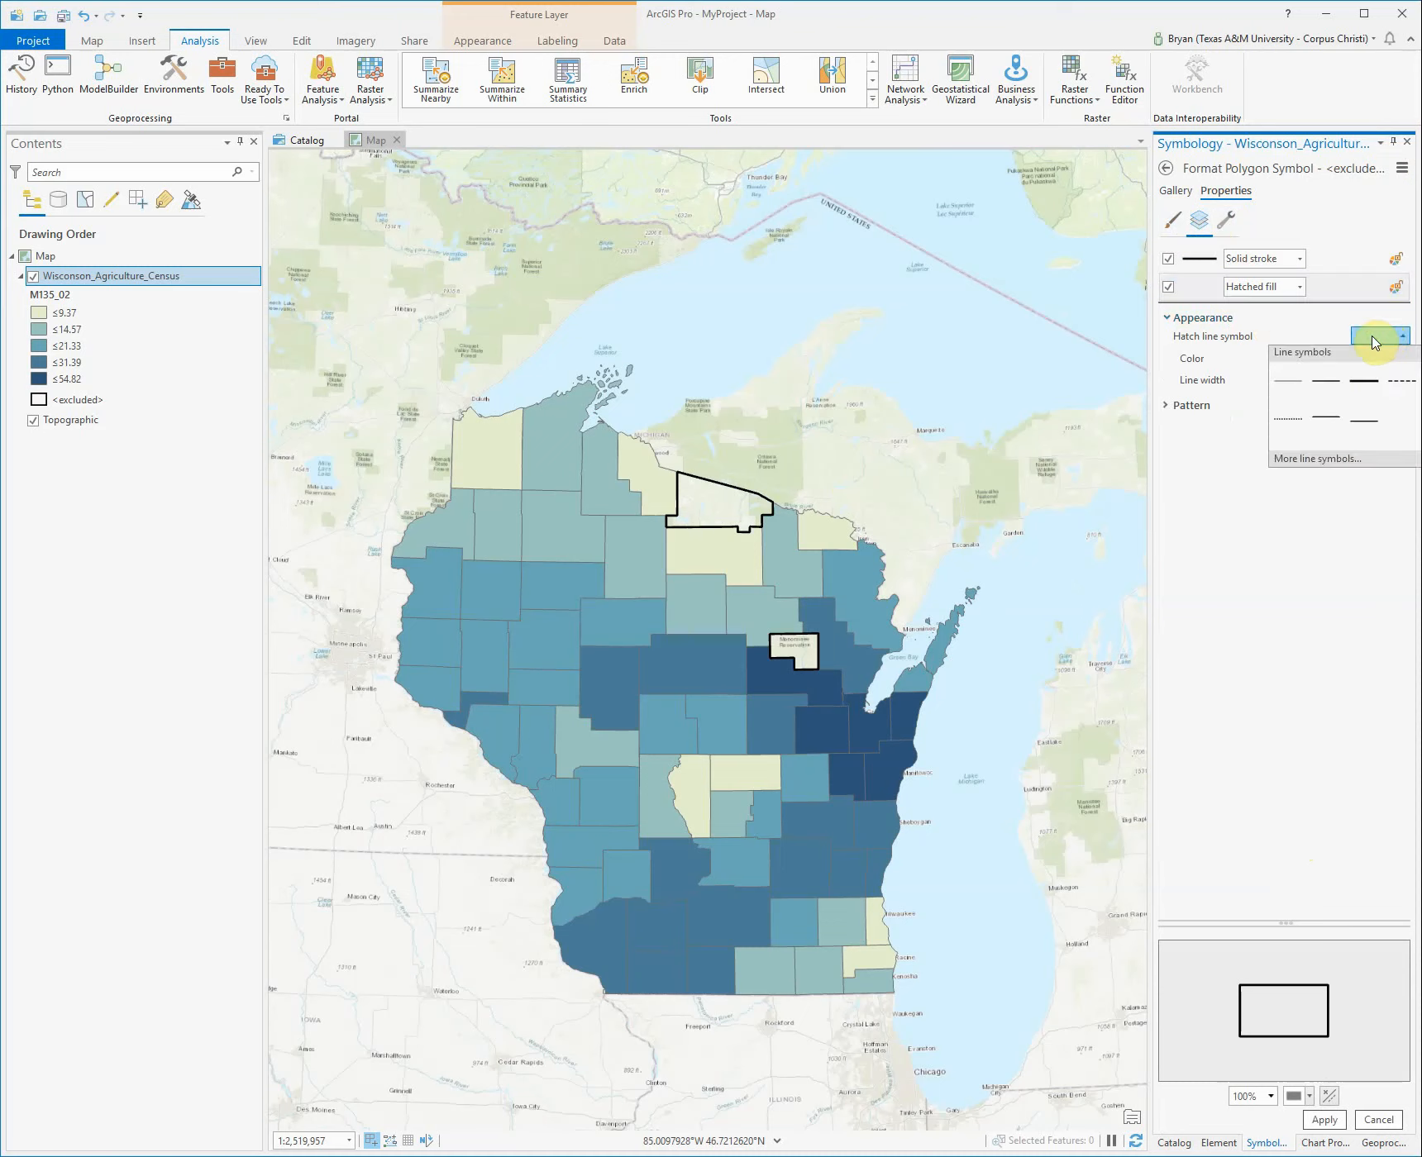
left_click(1331, 382)
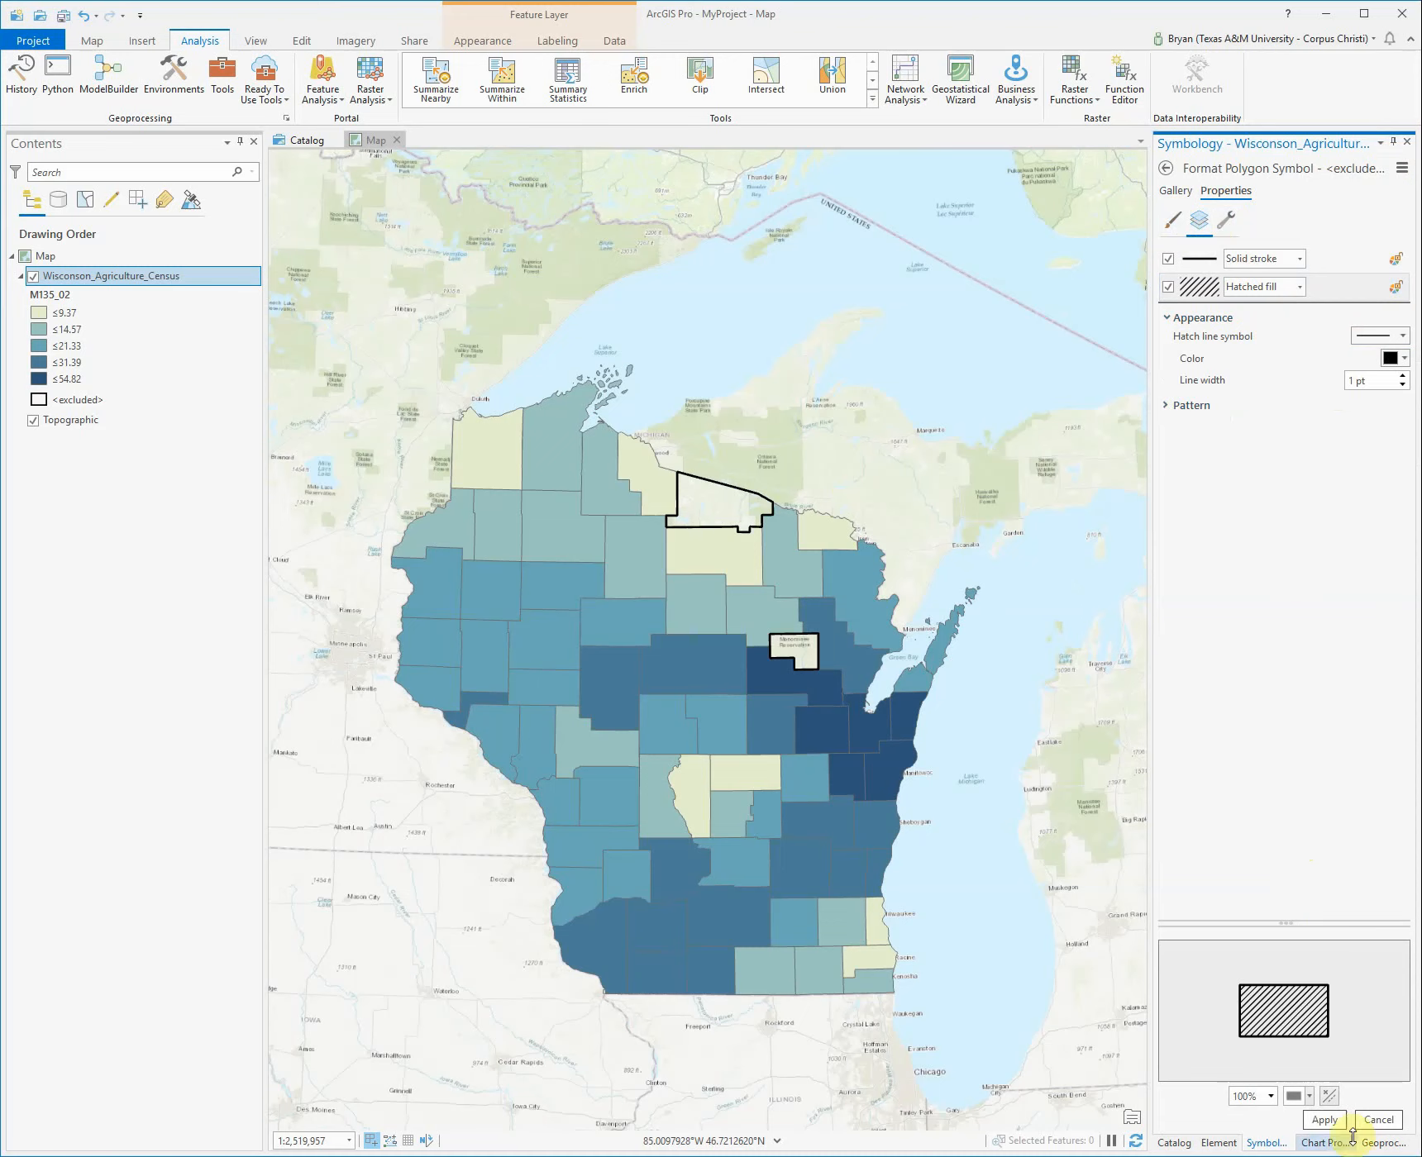
left_click(1323, 1120)
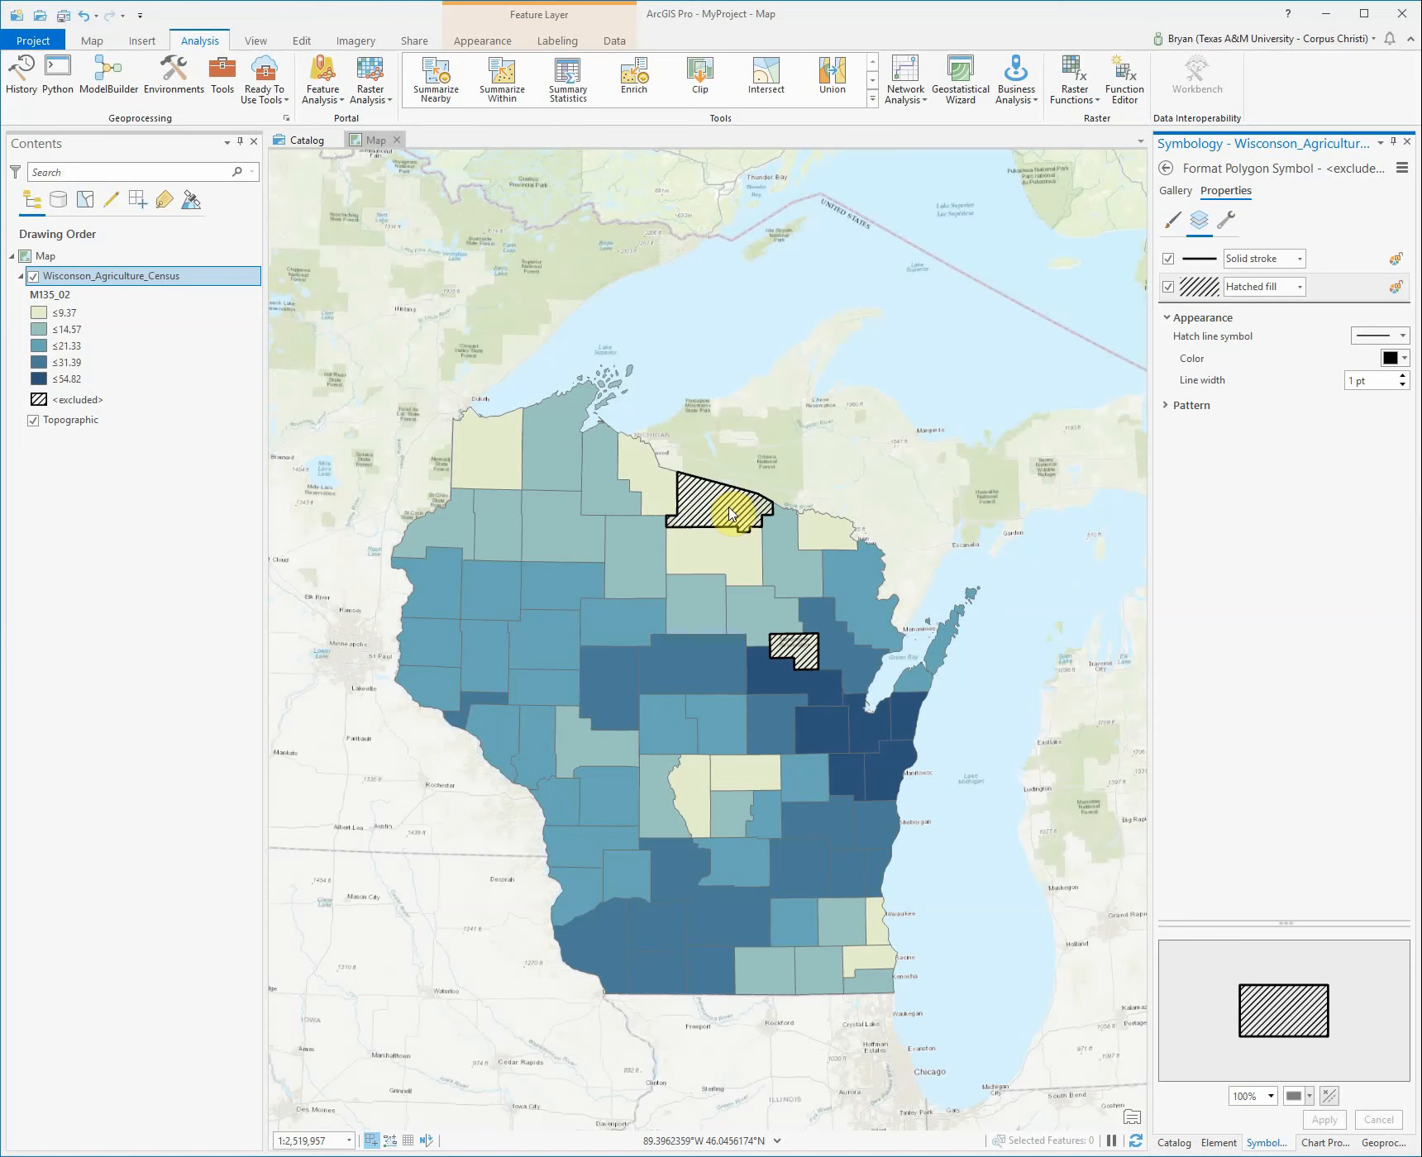
left_click(1174, 219)
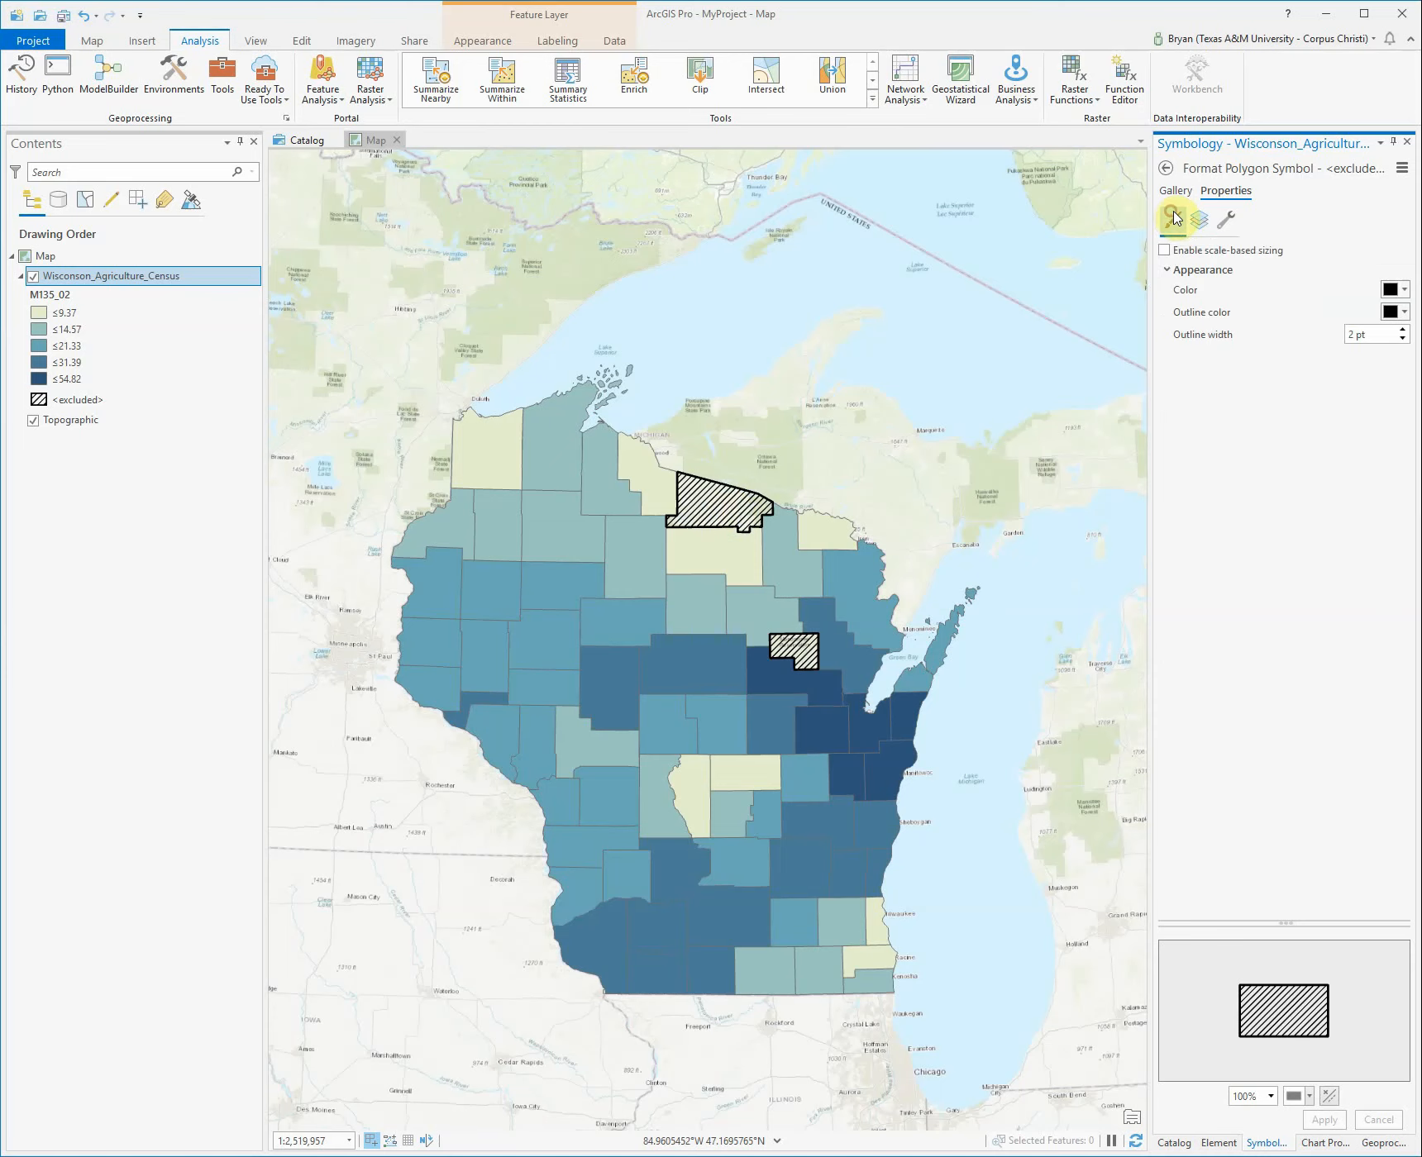
left_click(1167, 168)
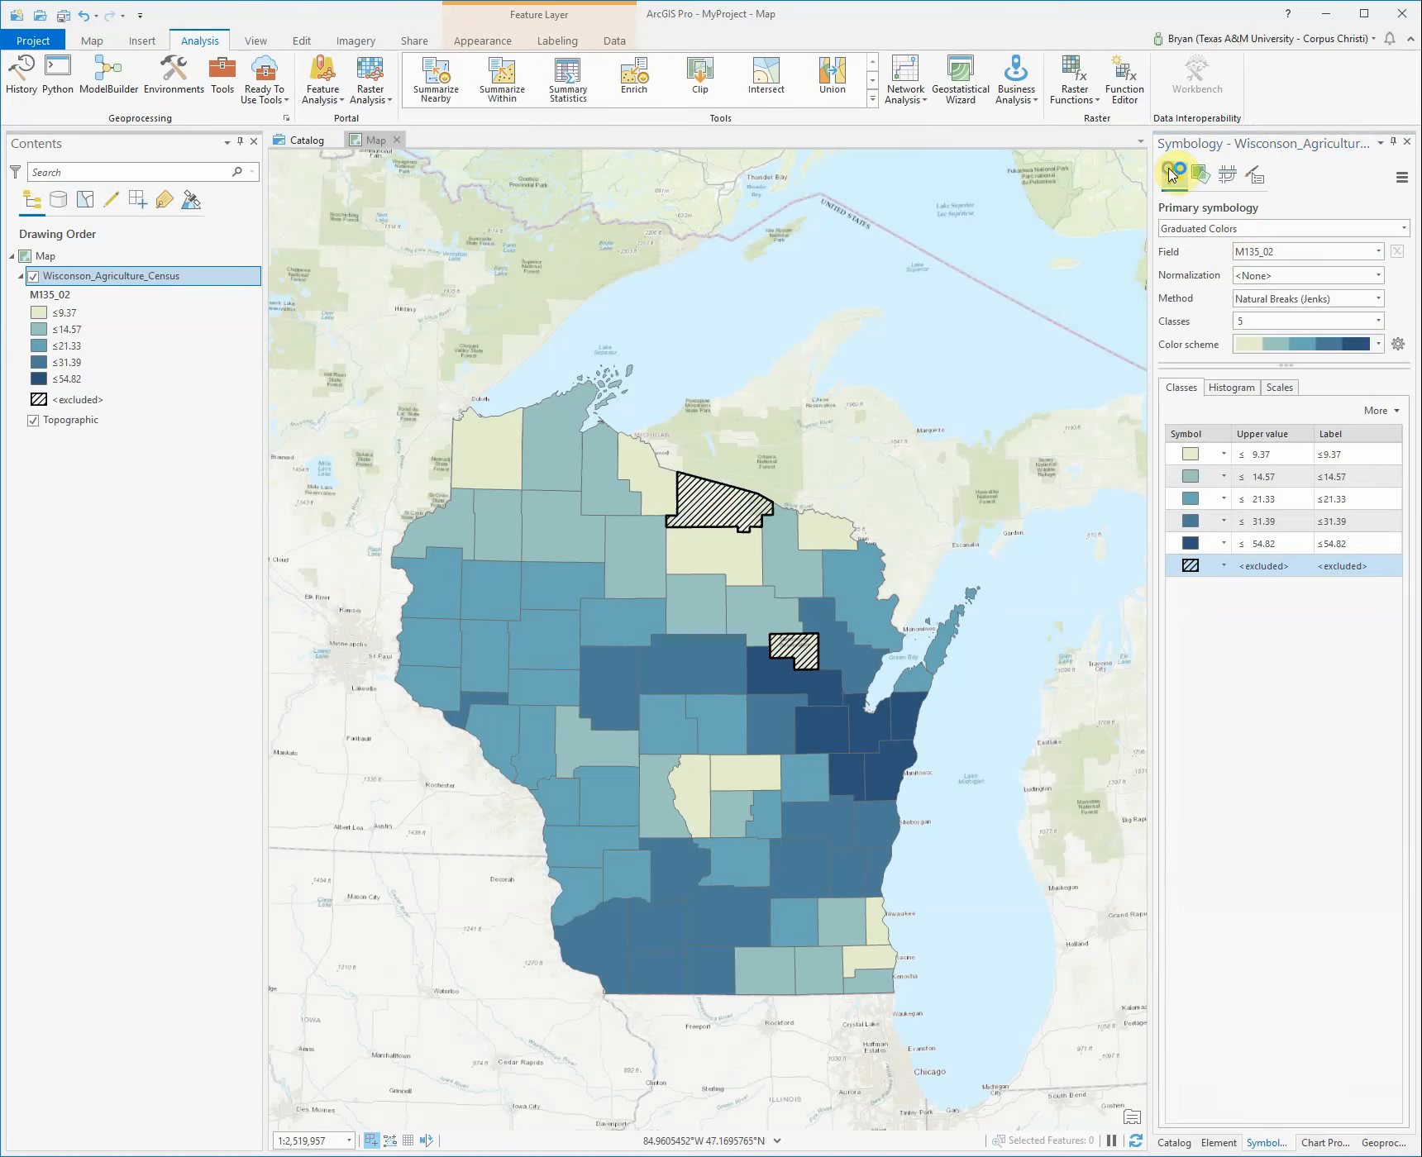
- Change the color scheme of the graduated colors to the five-class light-to-dark blue ramp
left_click(1376, 345)
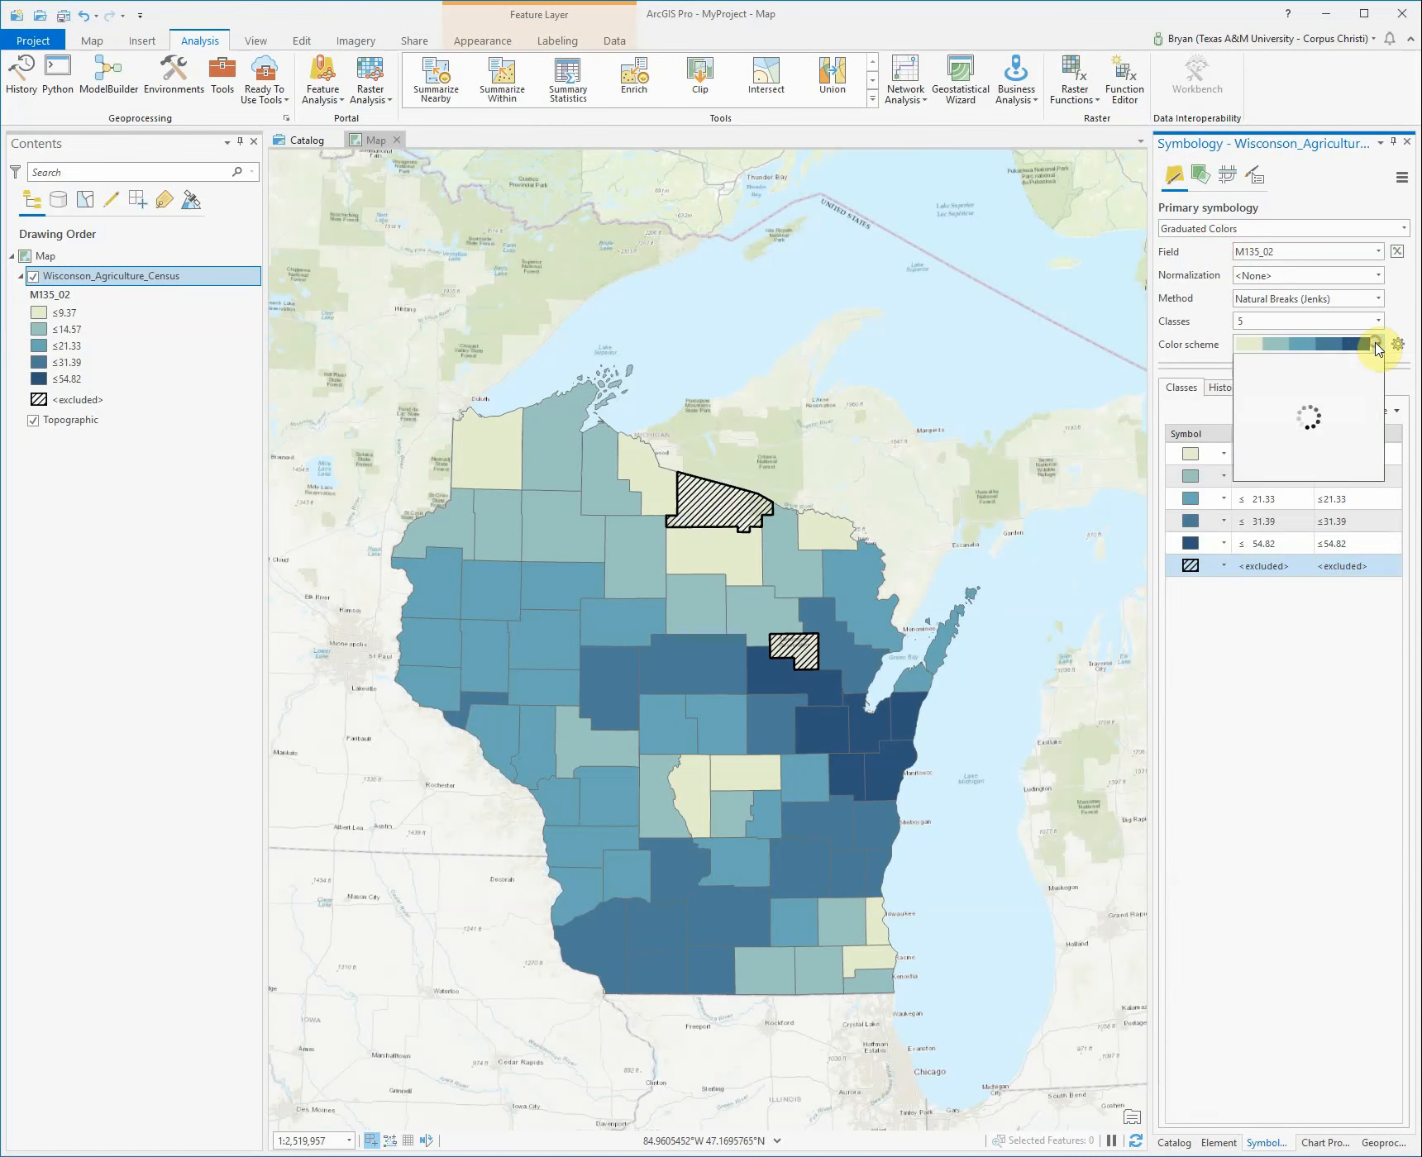
left_click(1319, 608)
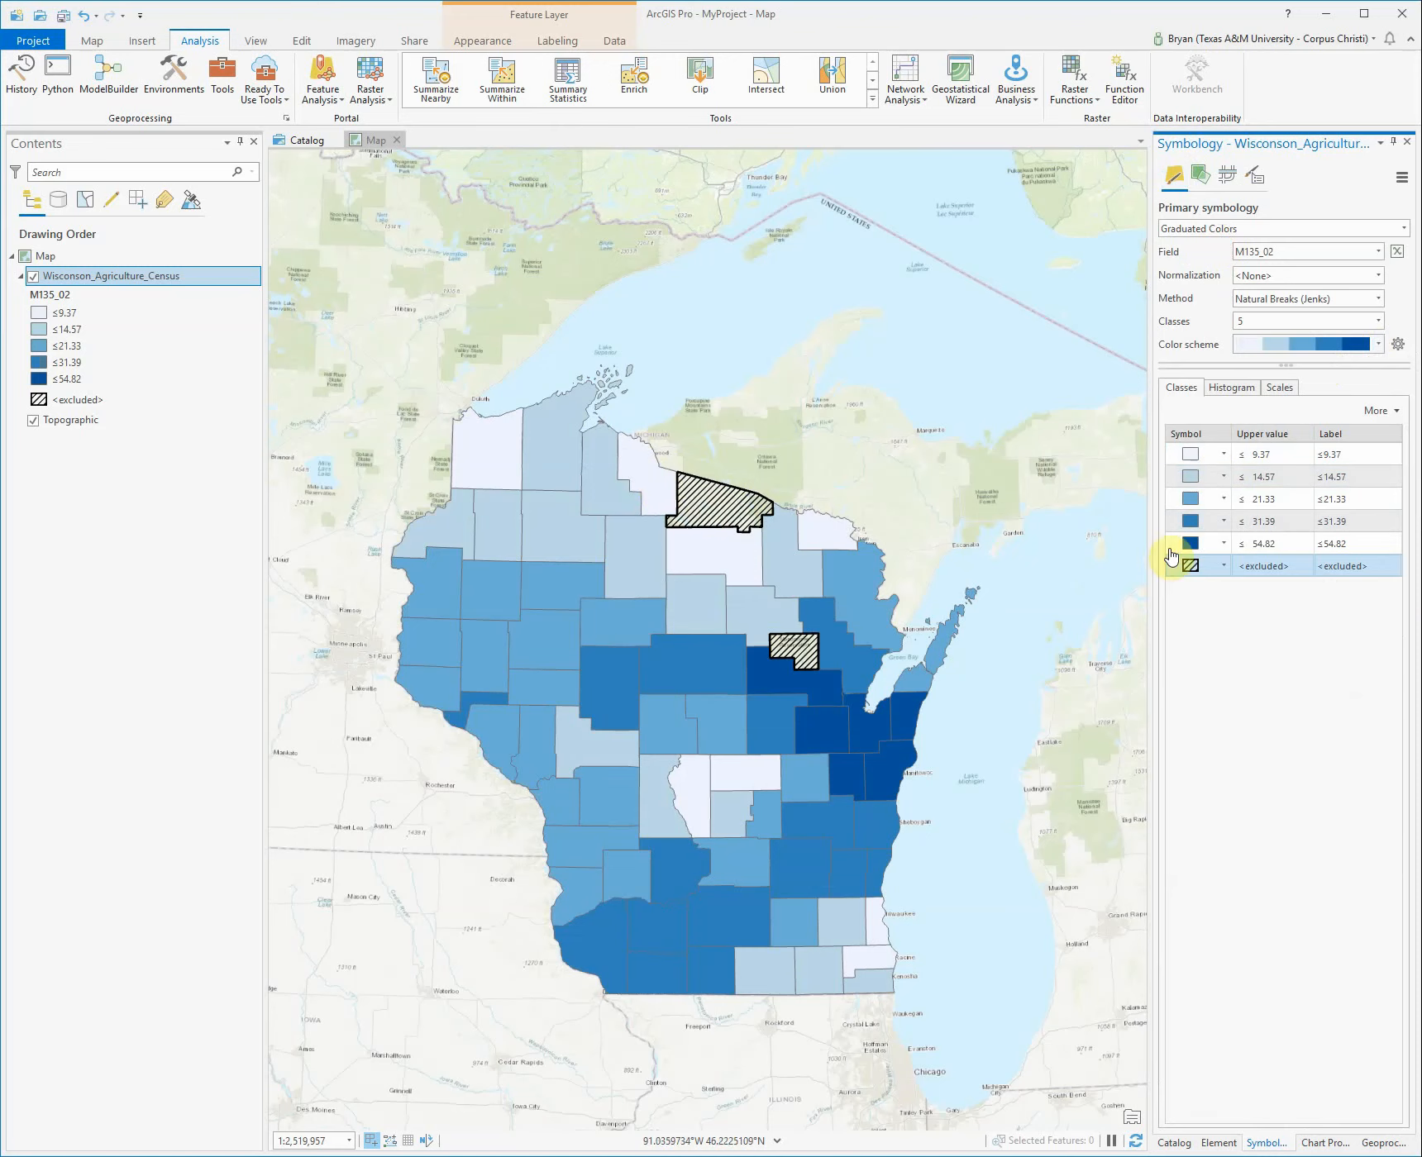
- Give the ≤9.37 class symbol a black outline 1 pt wide and apply it to the map
left_click(1190, 454)
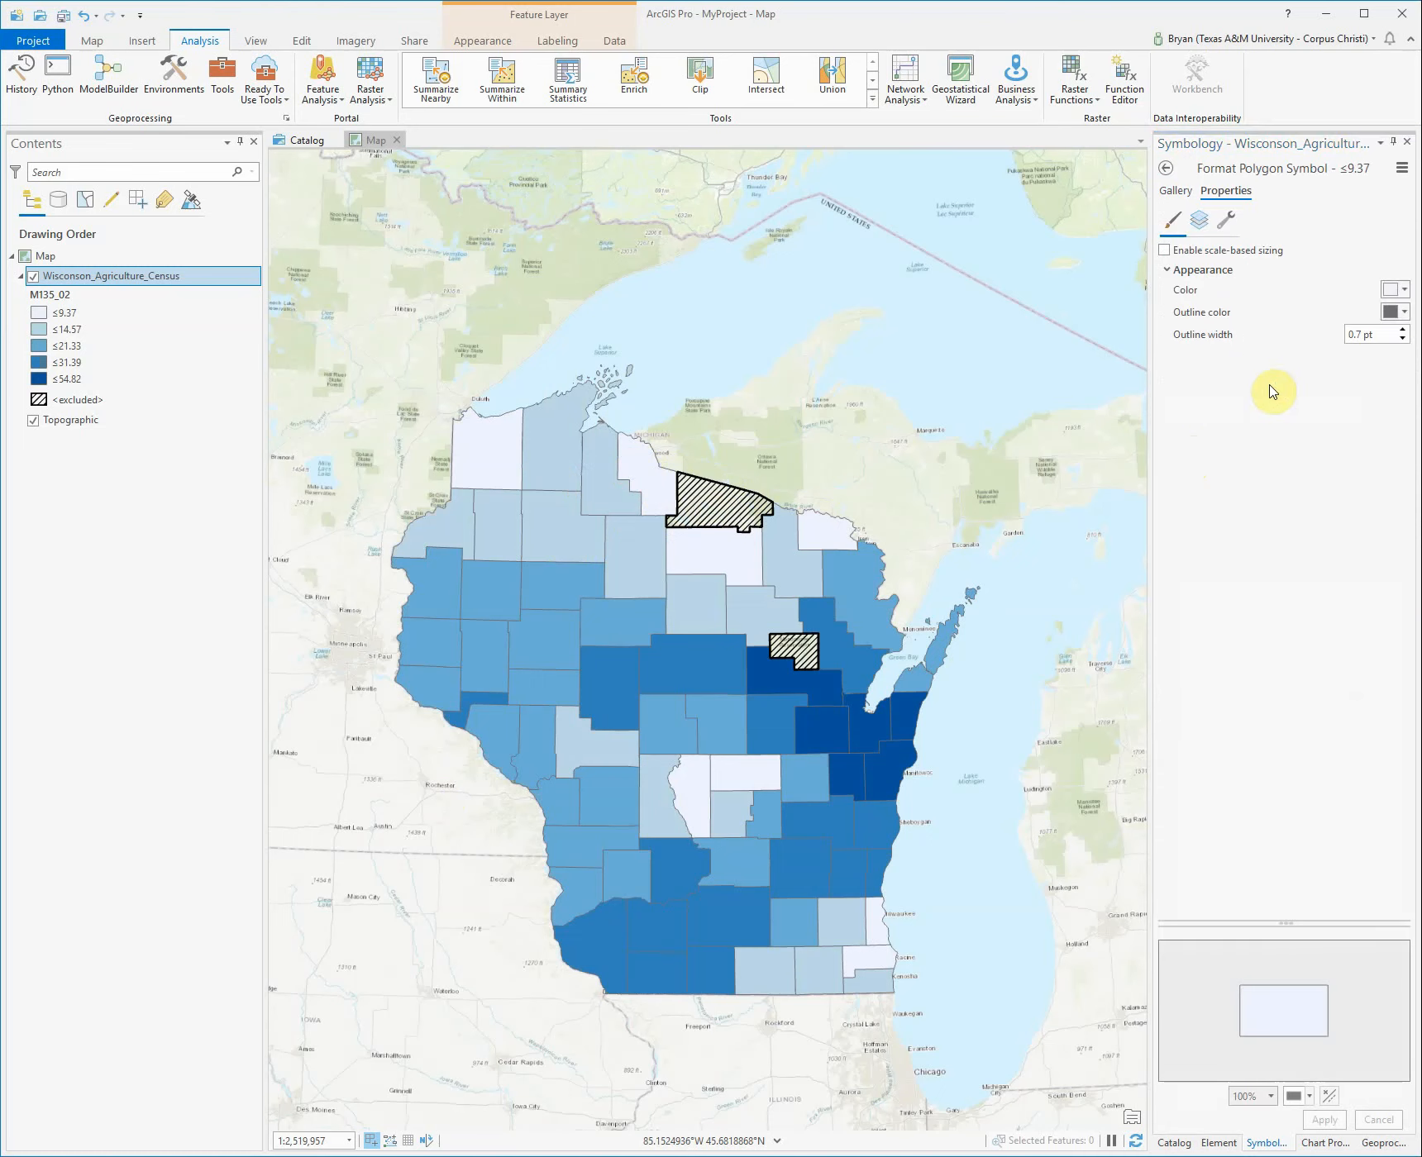
left_click(1397, 307)
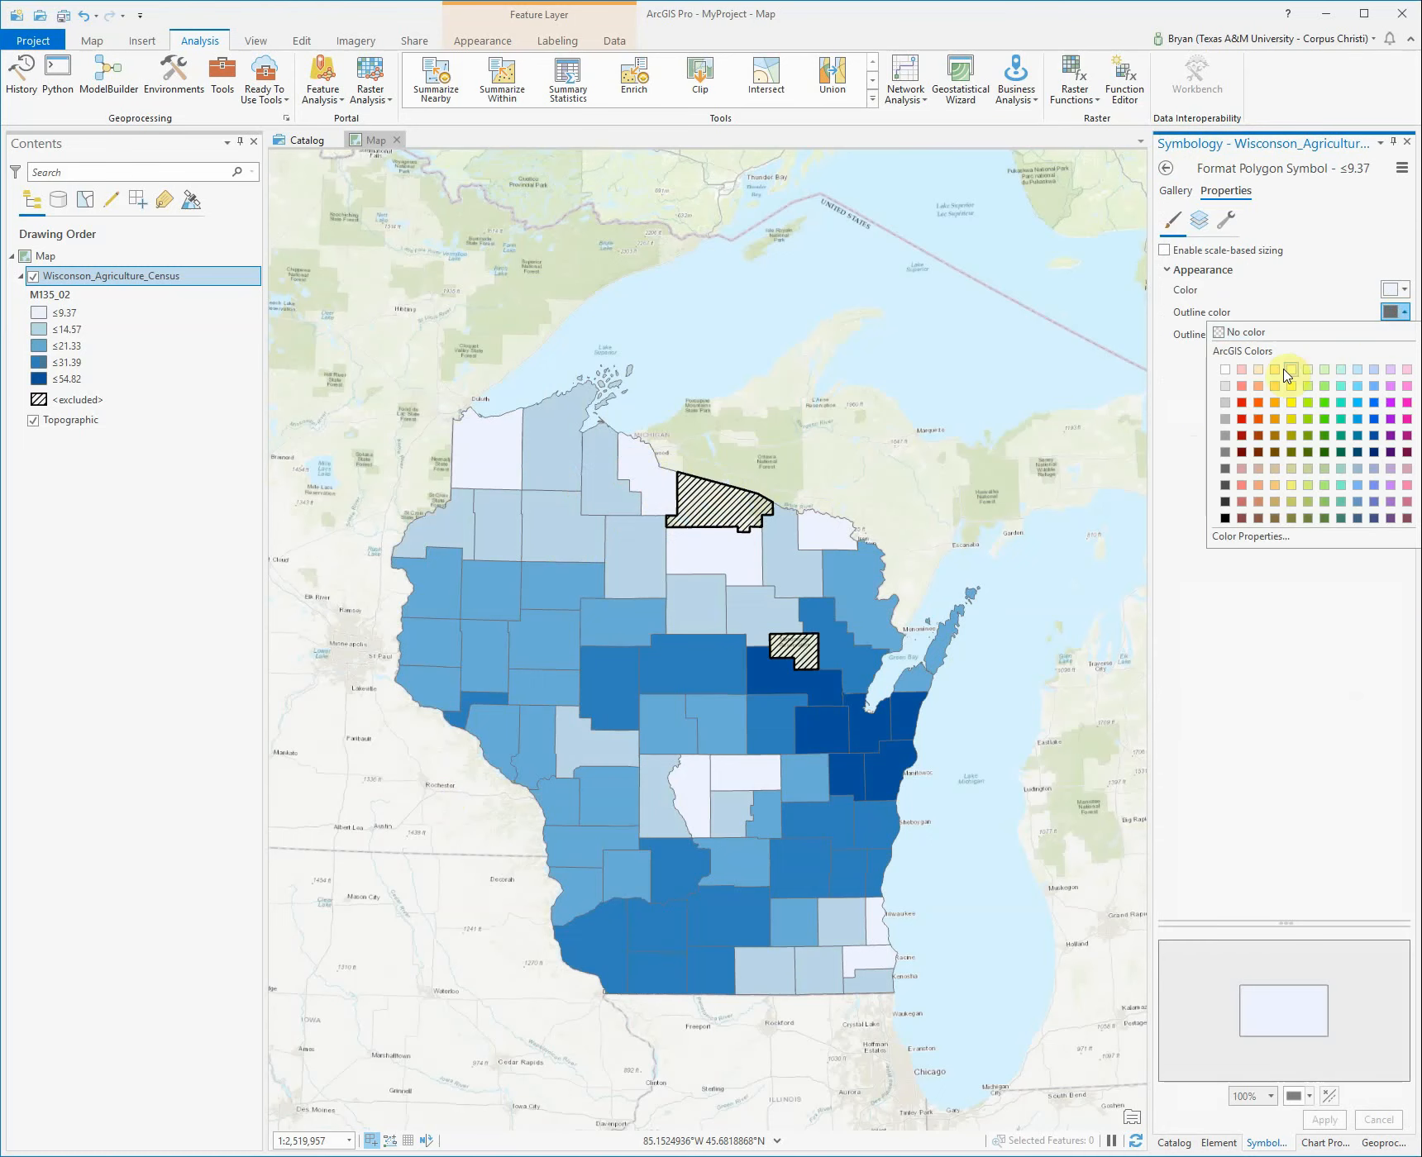
left_click(1227, 521)
triple_click(1388, 337)
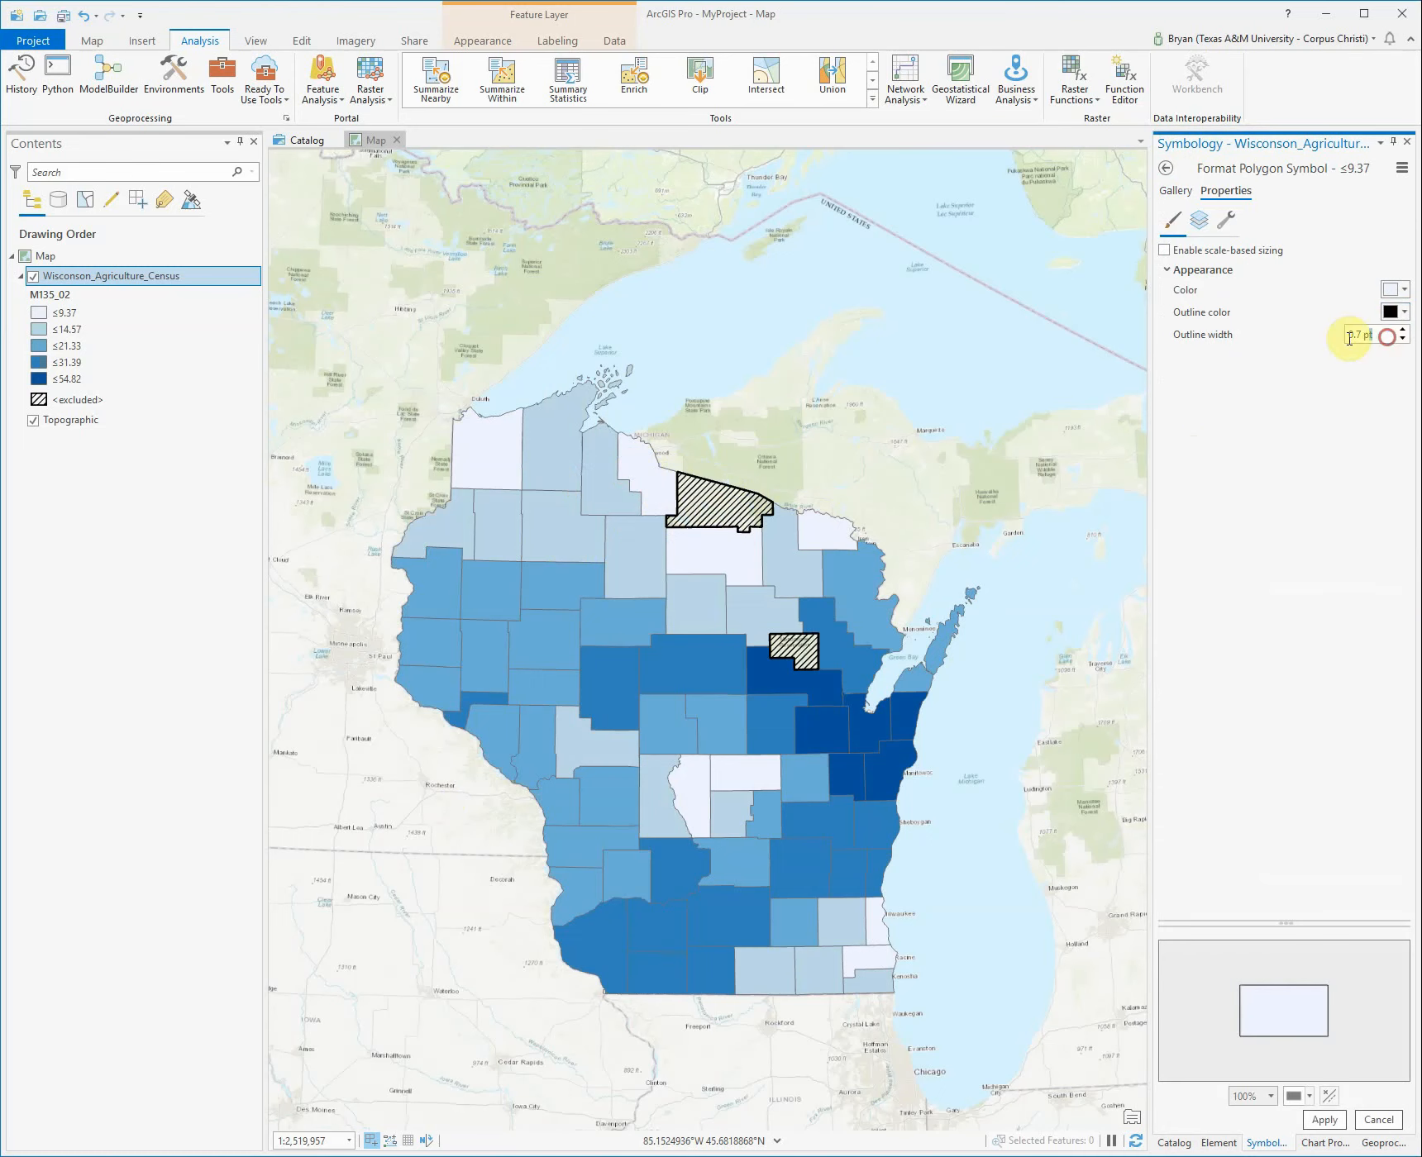
type("1")
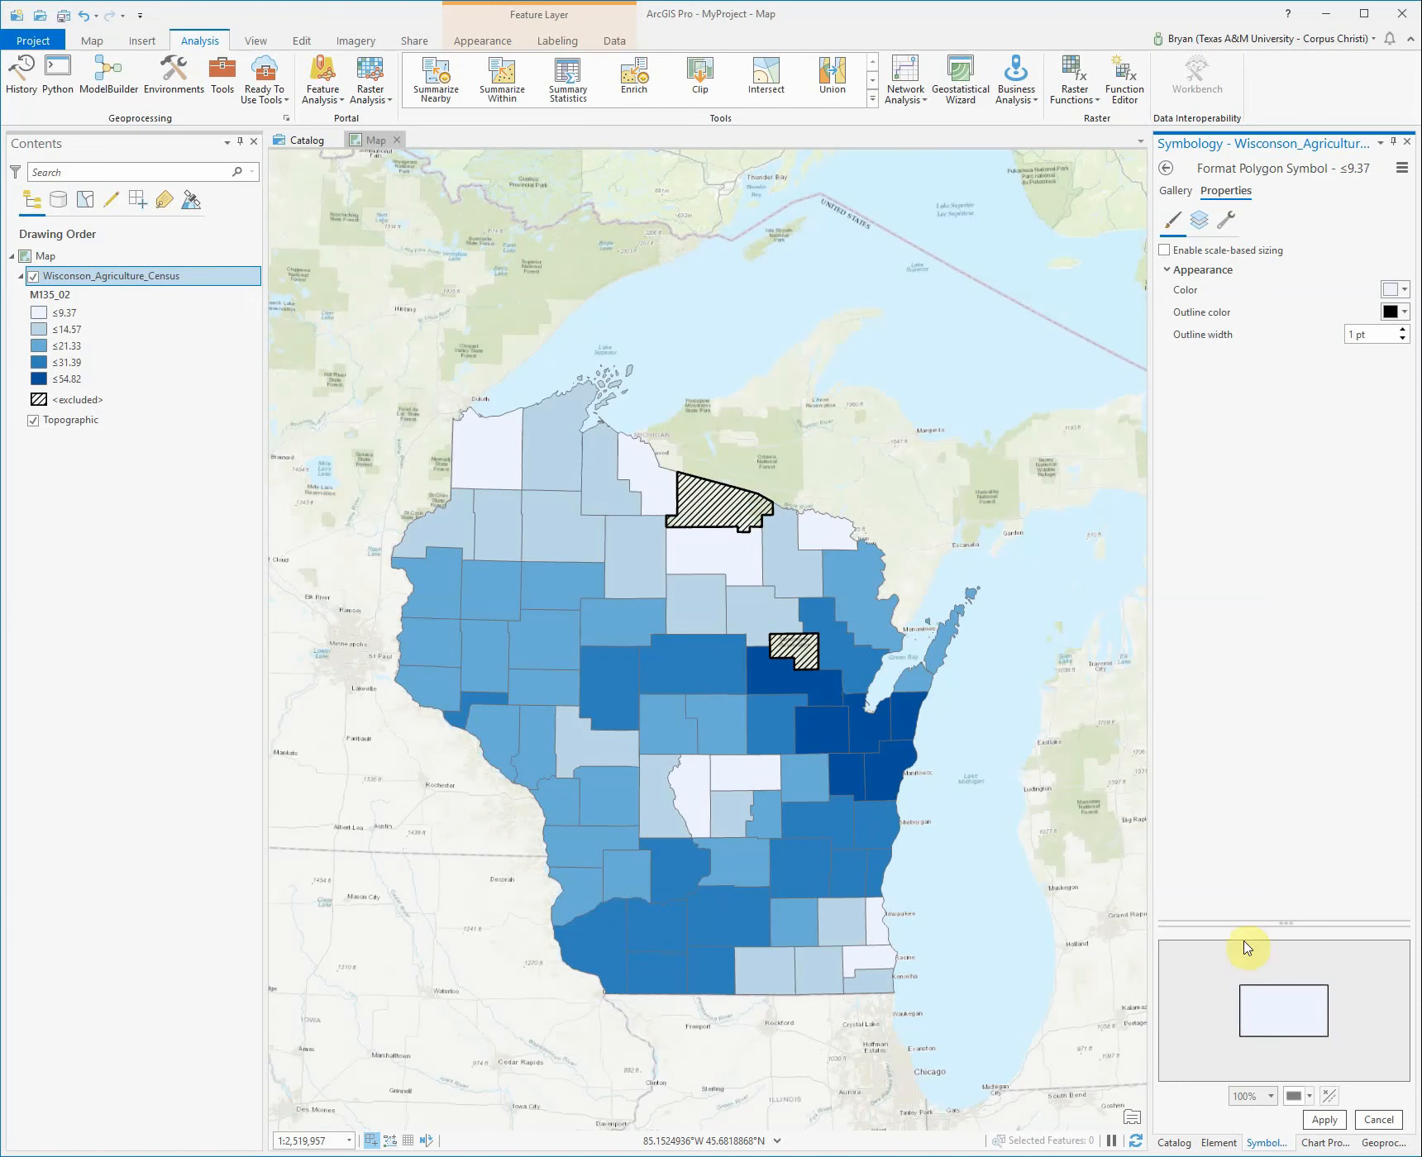
left_click(1324, 1119)
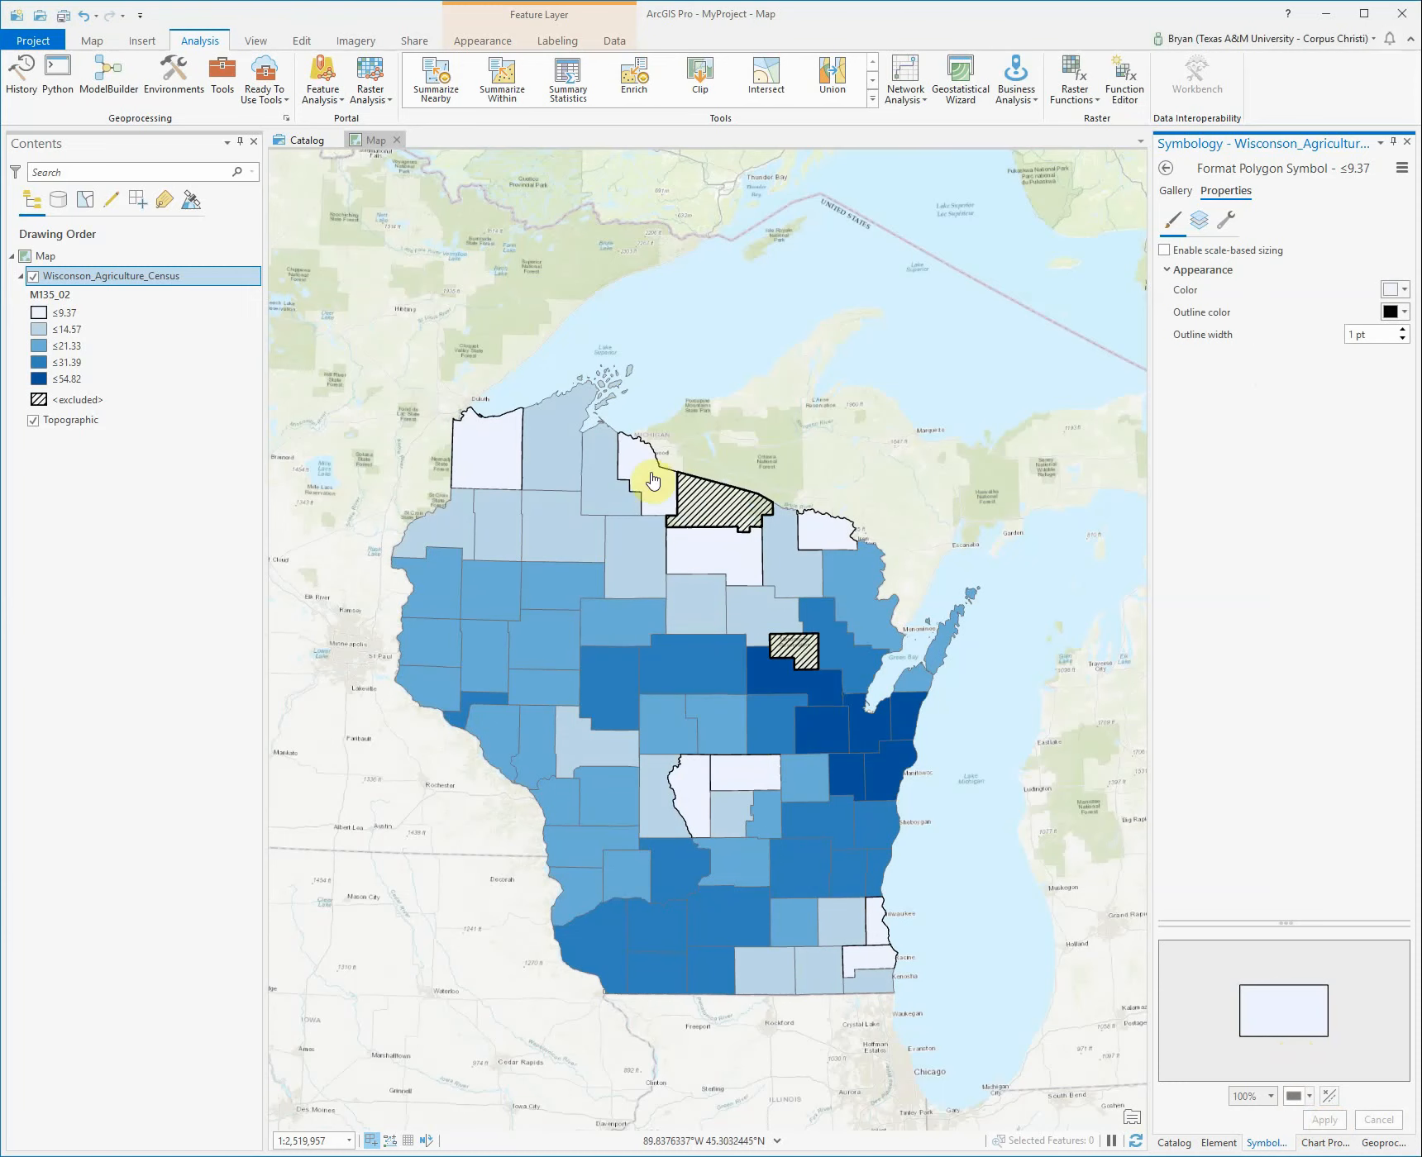
- Set the ≤9.37 symbol's outline width to 2 pt, apply it, and return to the primary symbology
left_click(1360, 335)
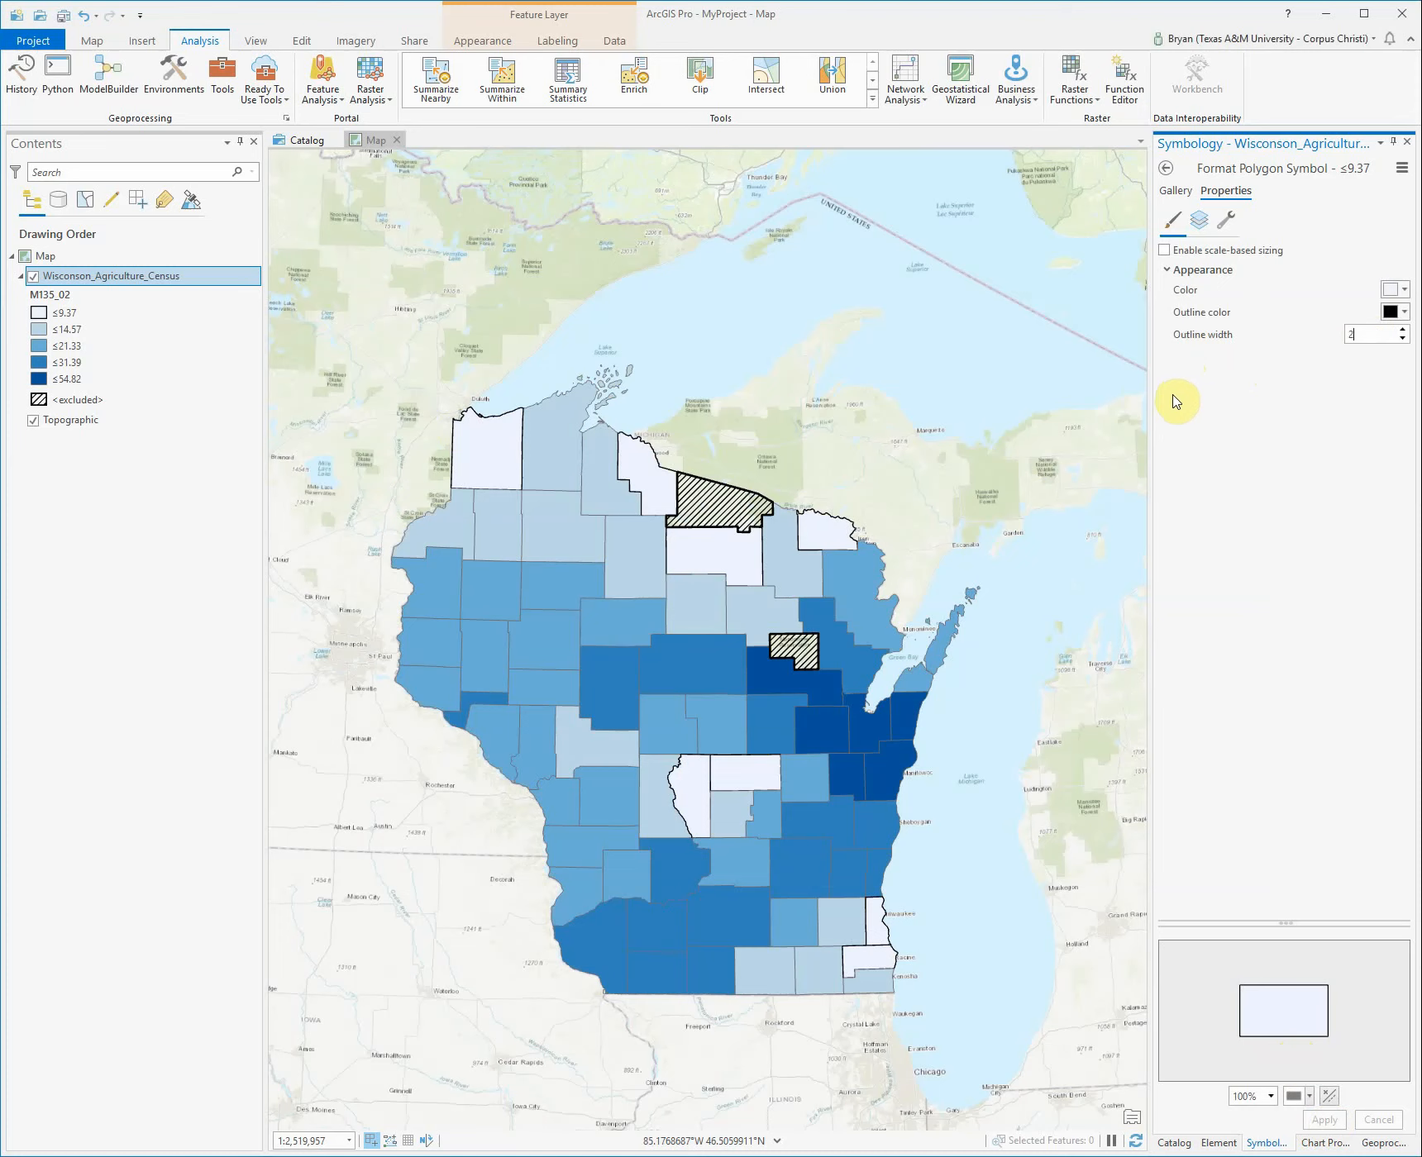
type("2")
key("Return")
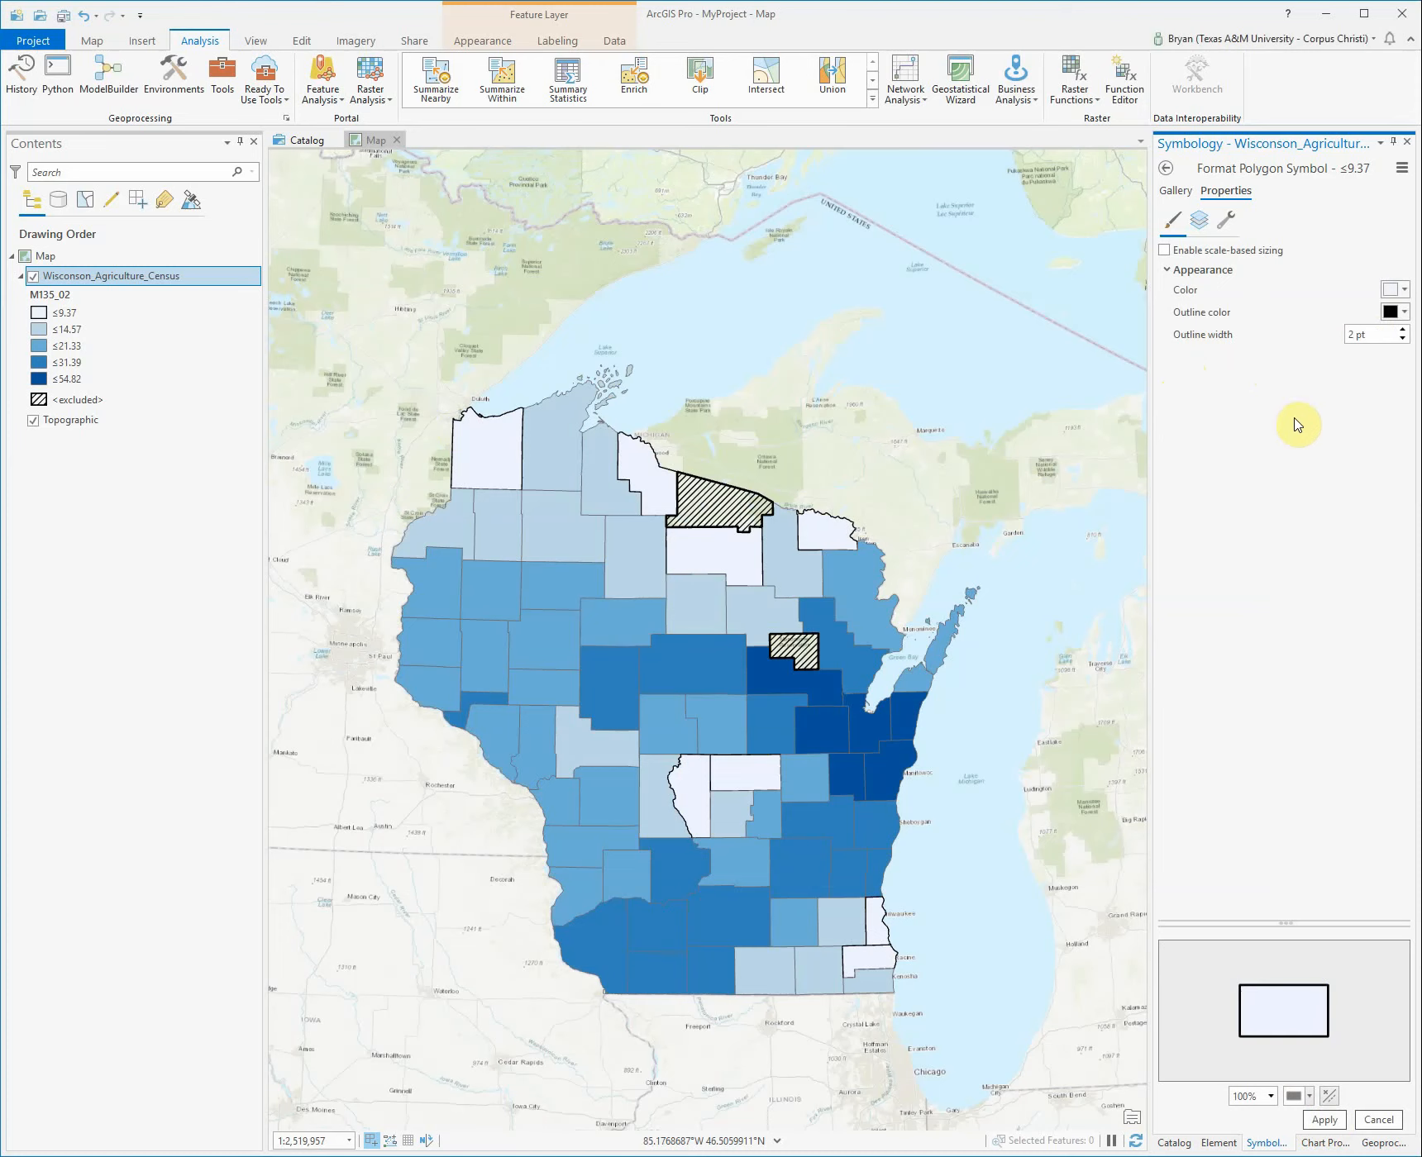
left_click(1310, 1121)
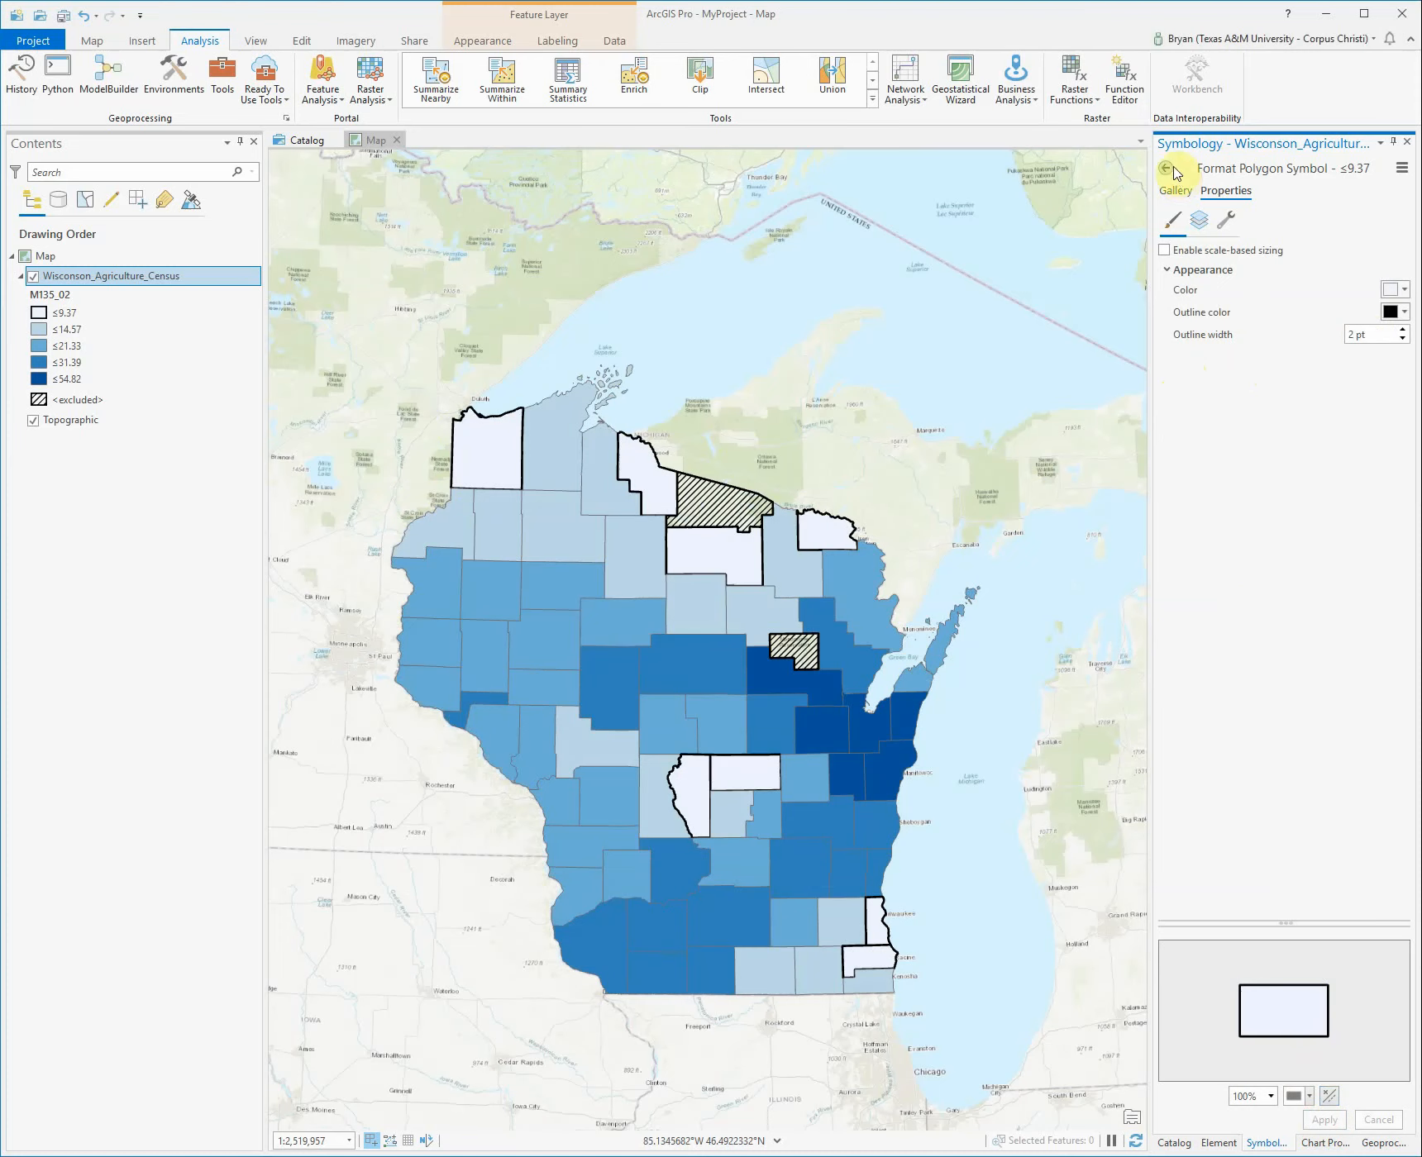
left_click(1168, 168)
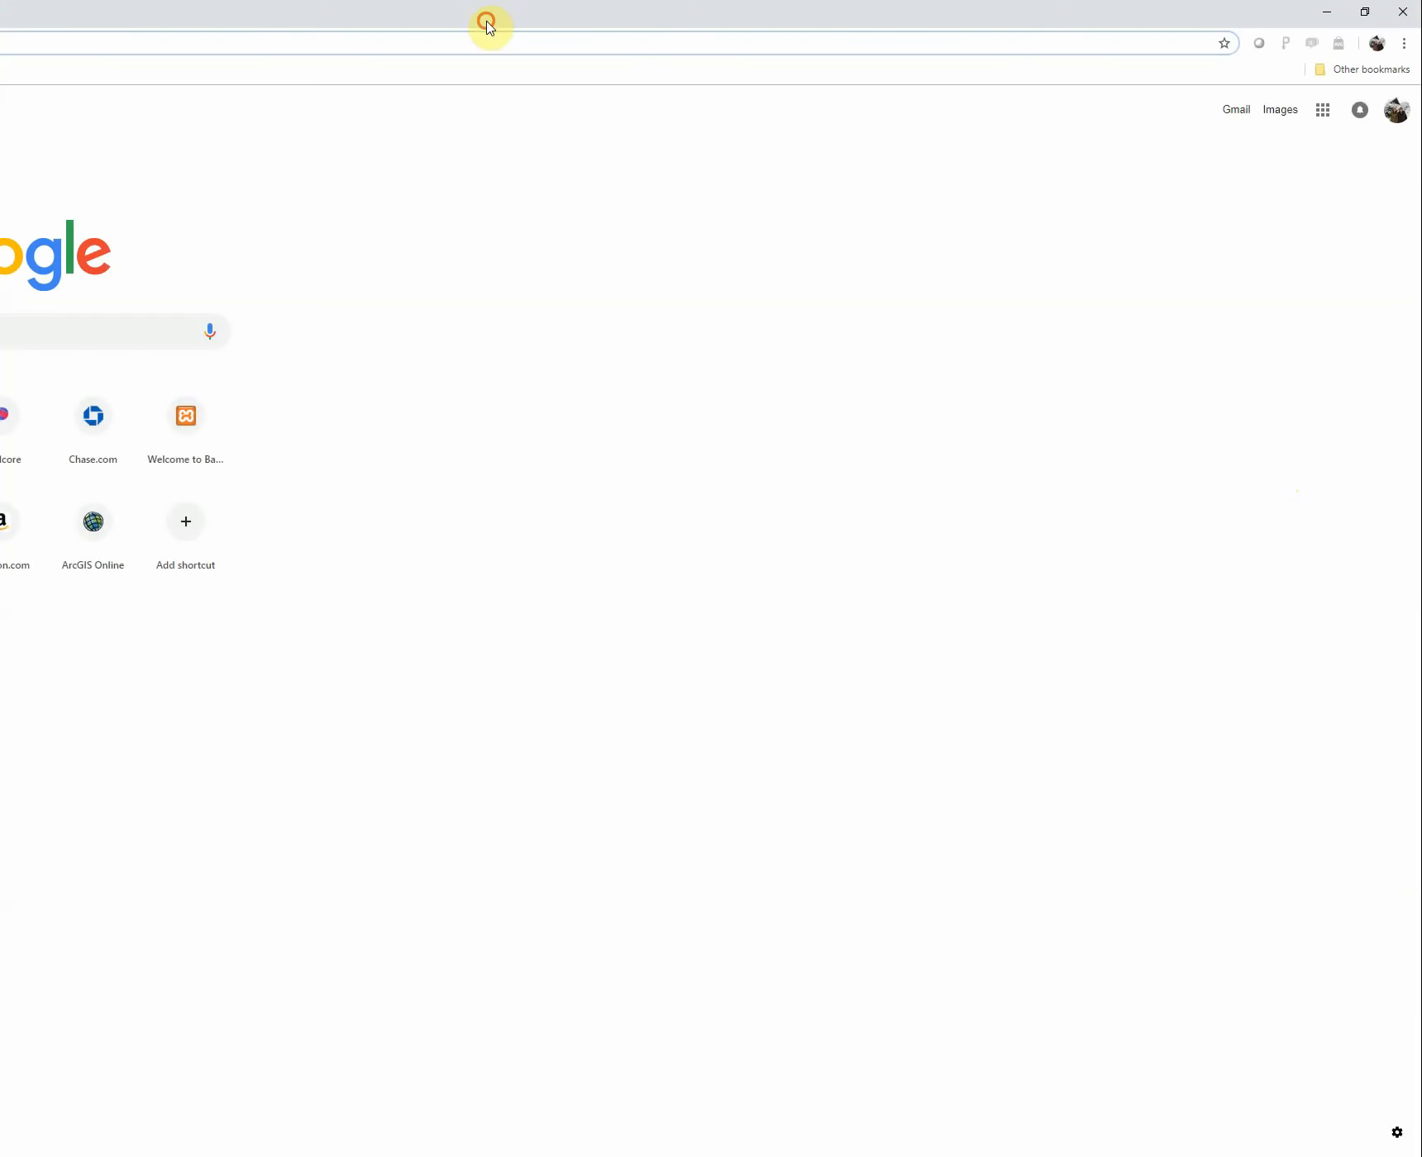
- Fit the Chrome window to the screen, search Google for colorbrewer, and open the ColorBrewer site
left_click_drag(486, 22, 1415, 13)
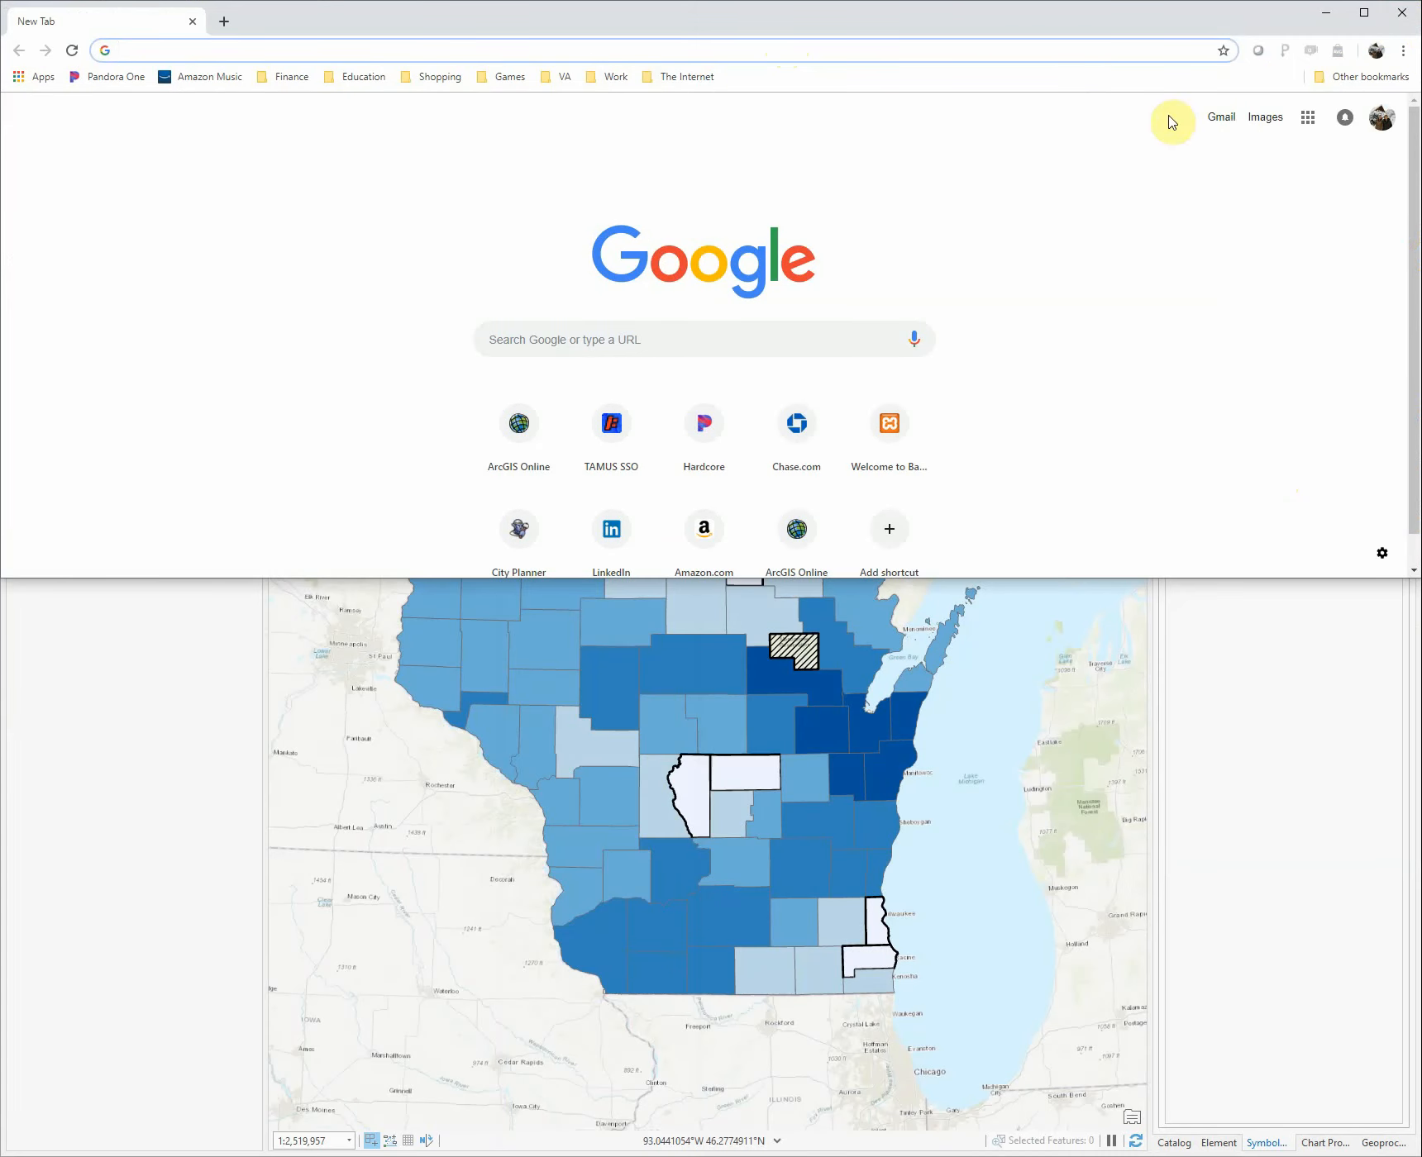
left_click_drag(999, 580, 943, 1145)
left_click(654, 338)
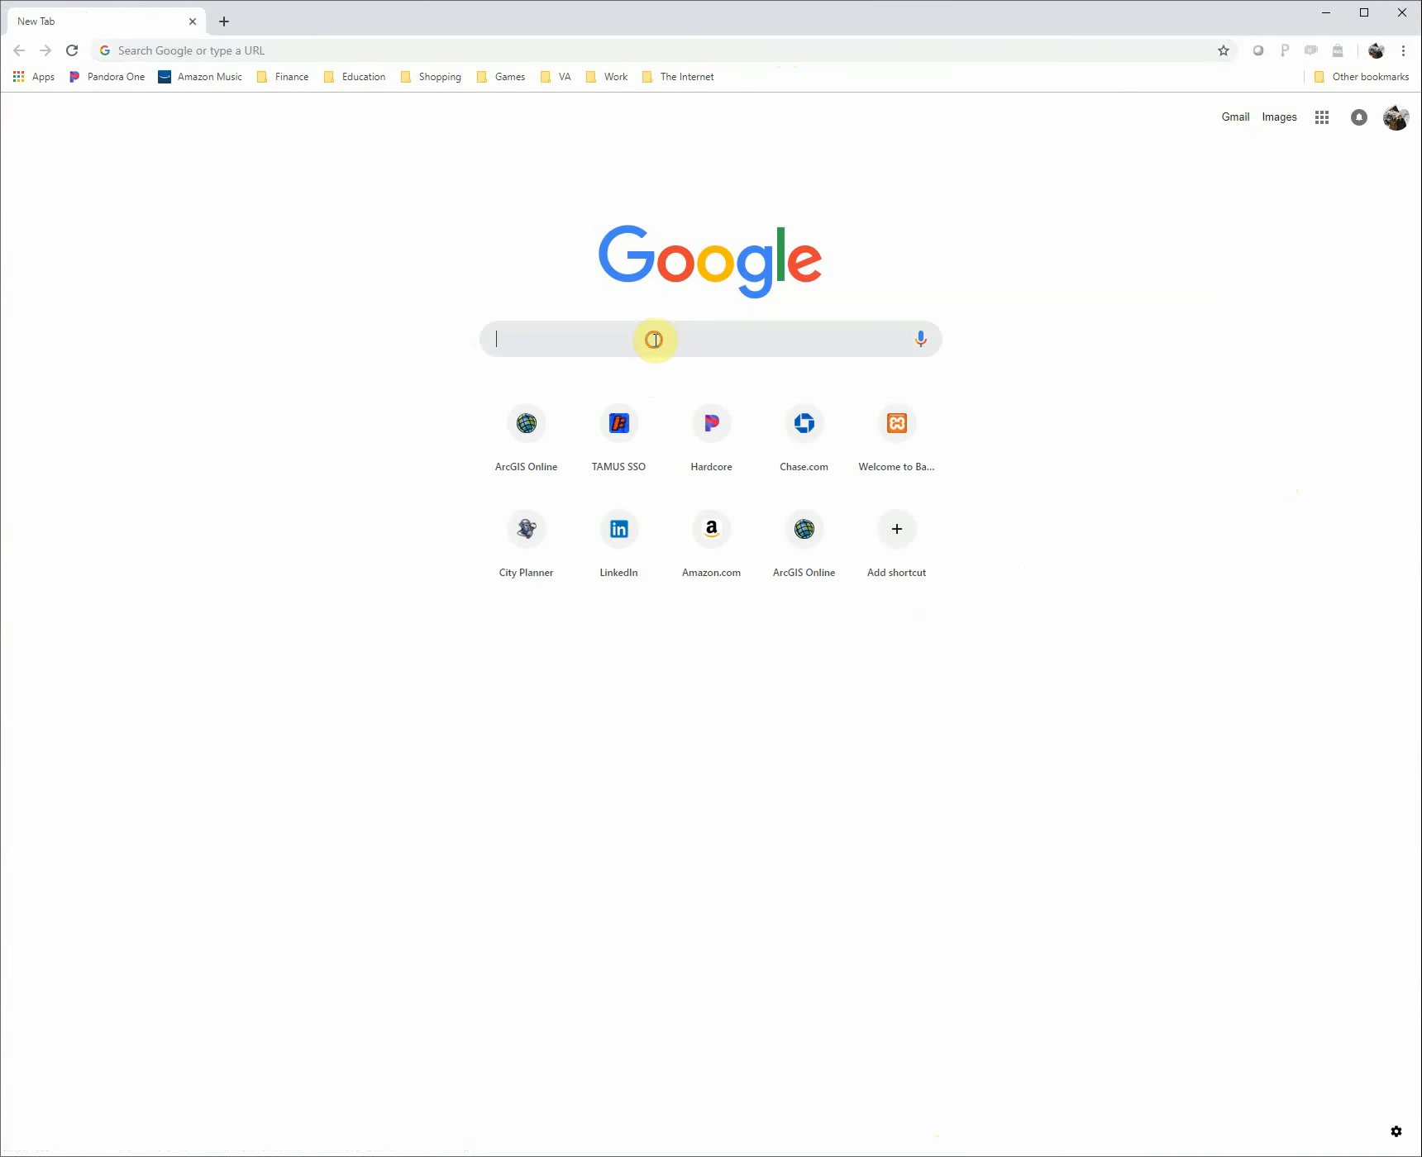
type("colorbrewer")
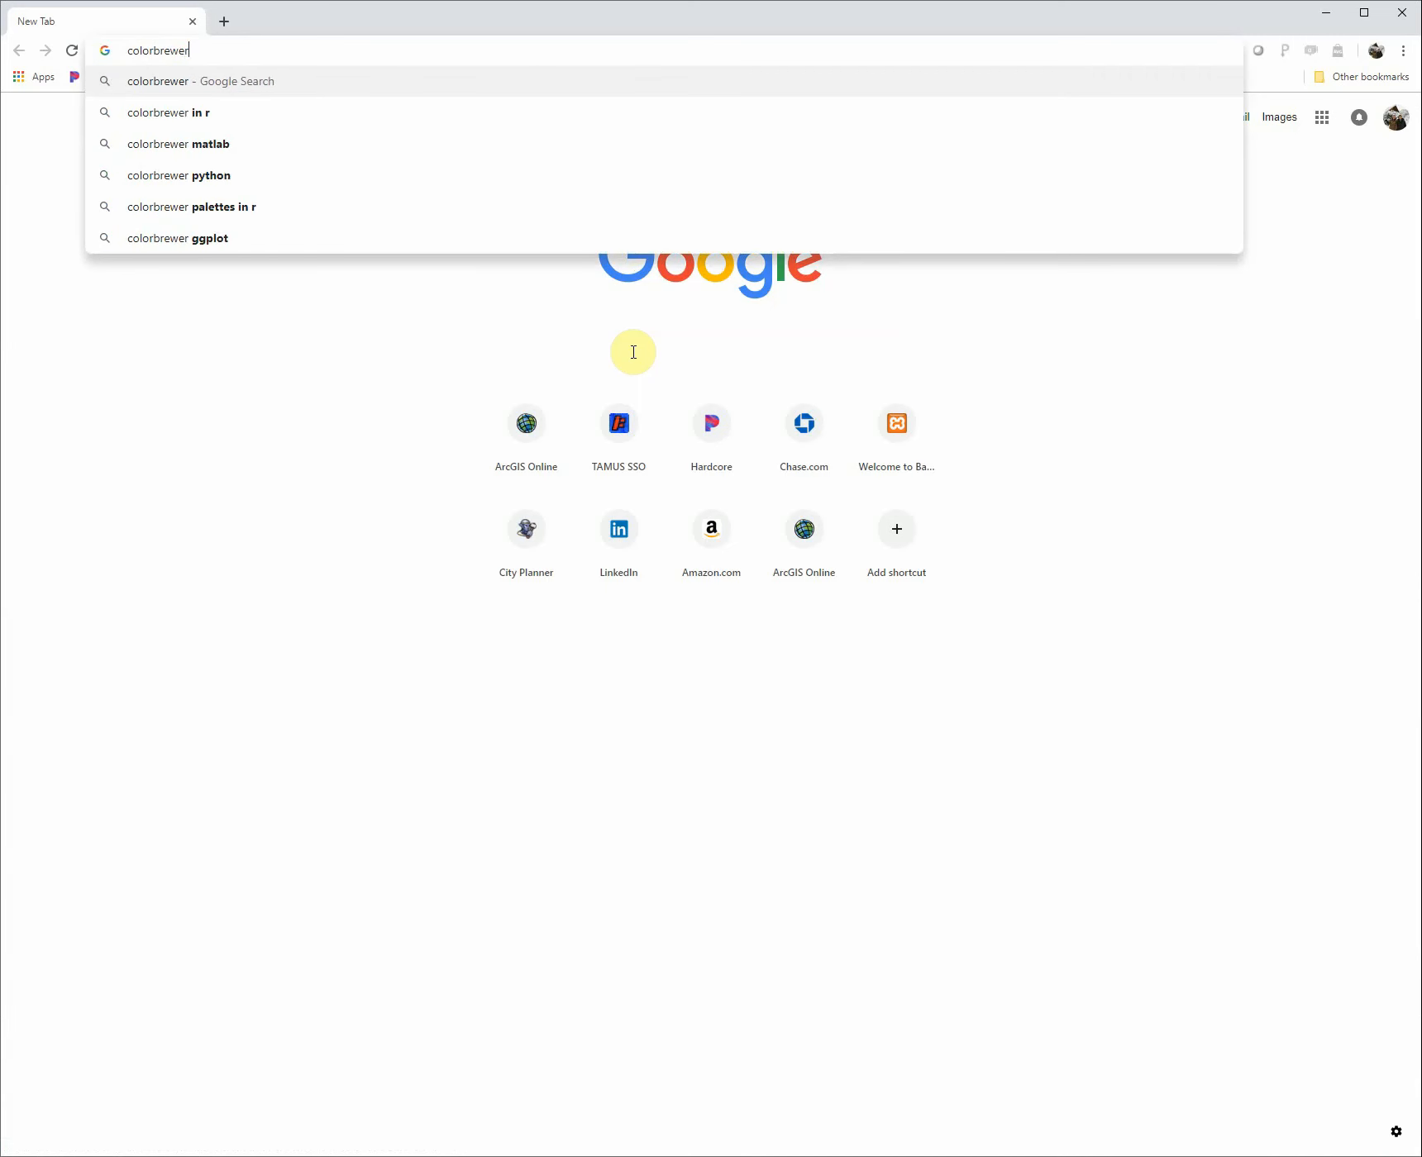
key("Return")
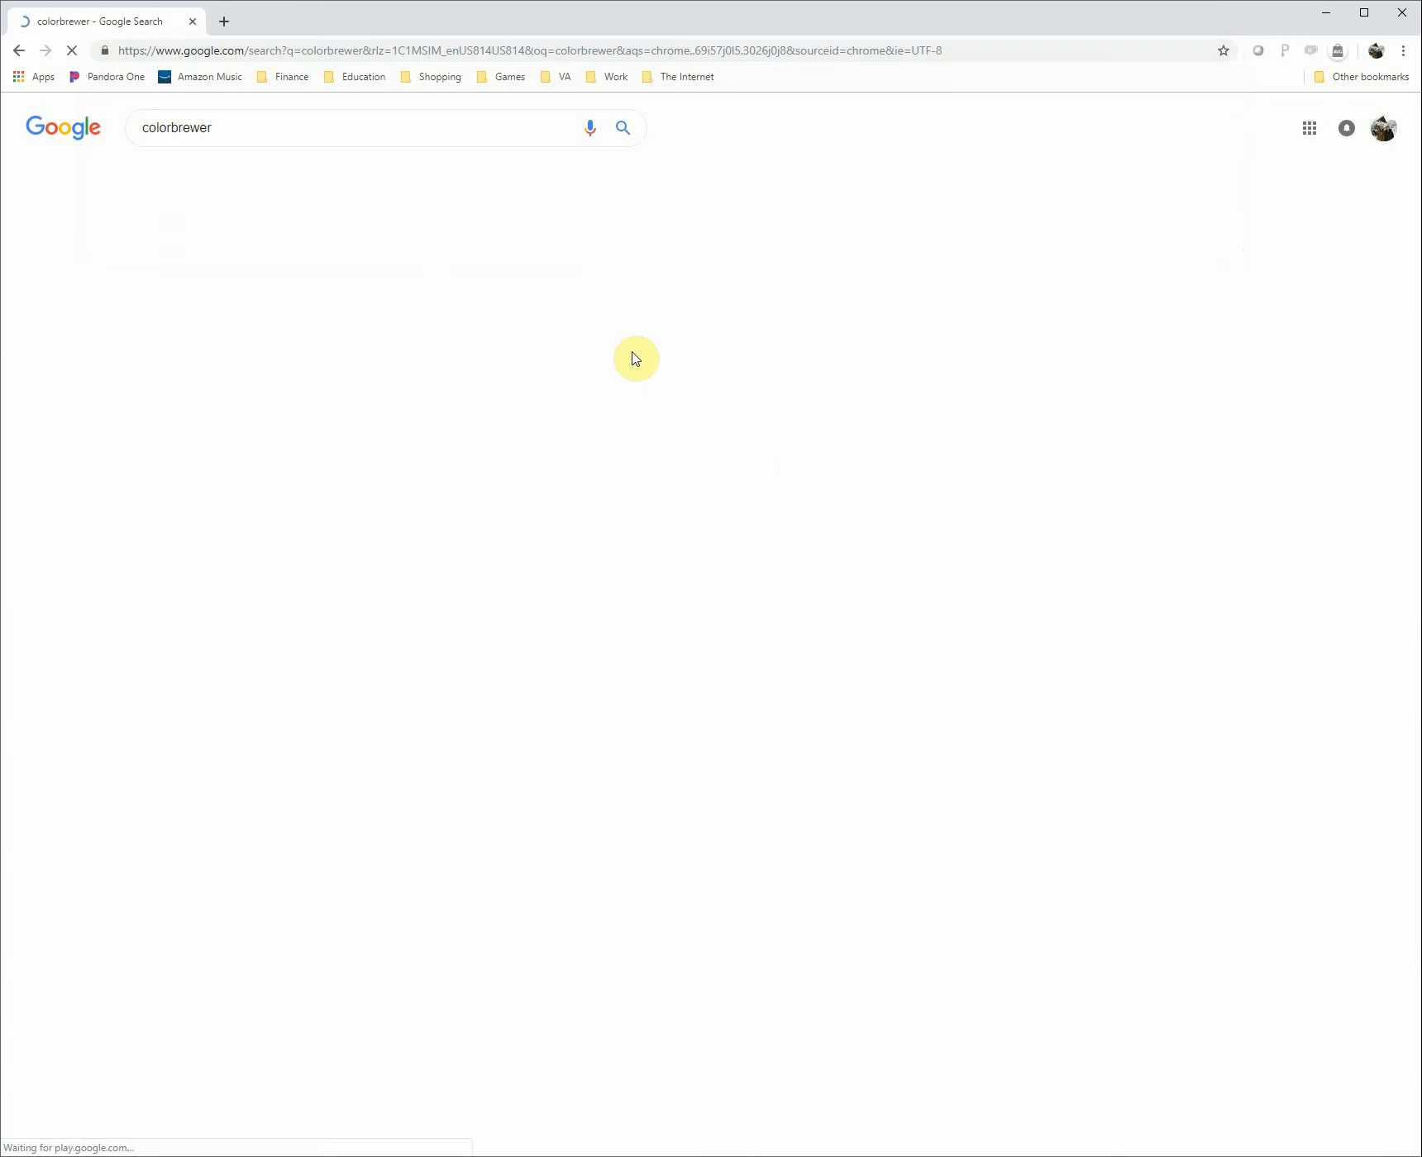
left_click(312, 246)
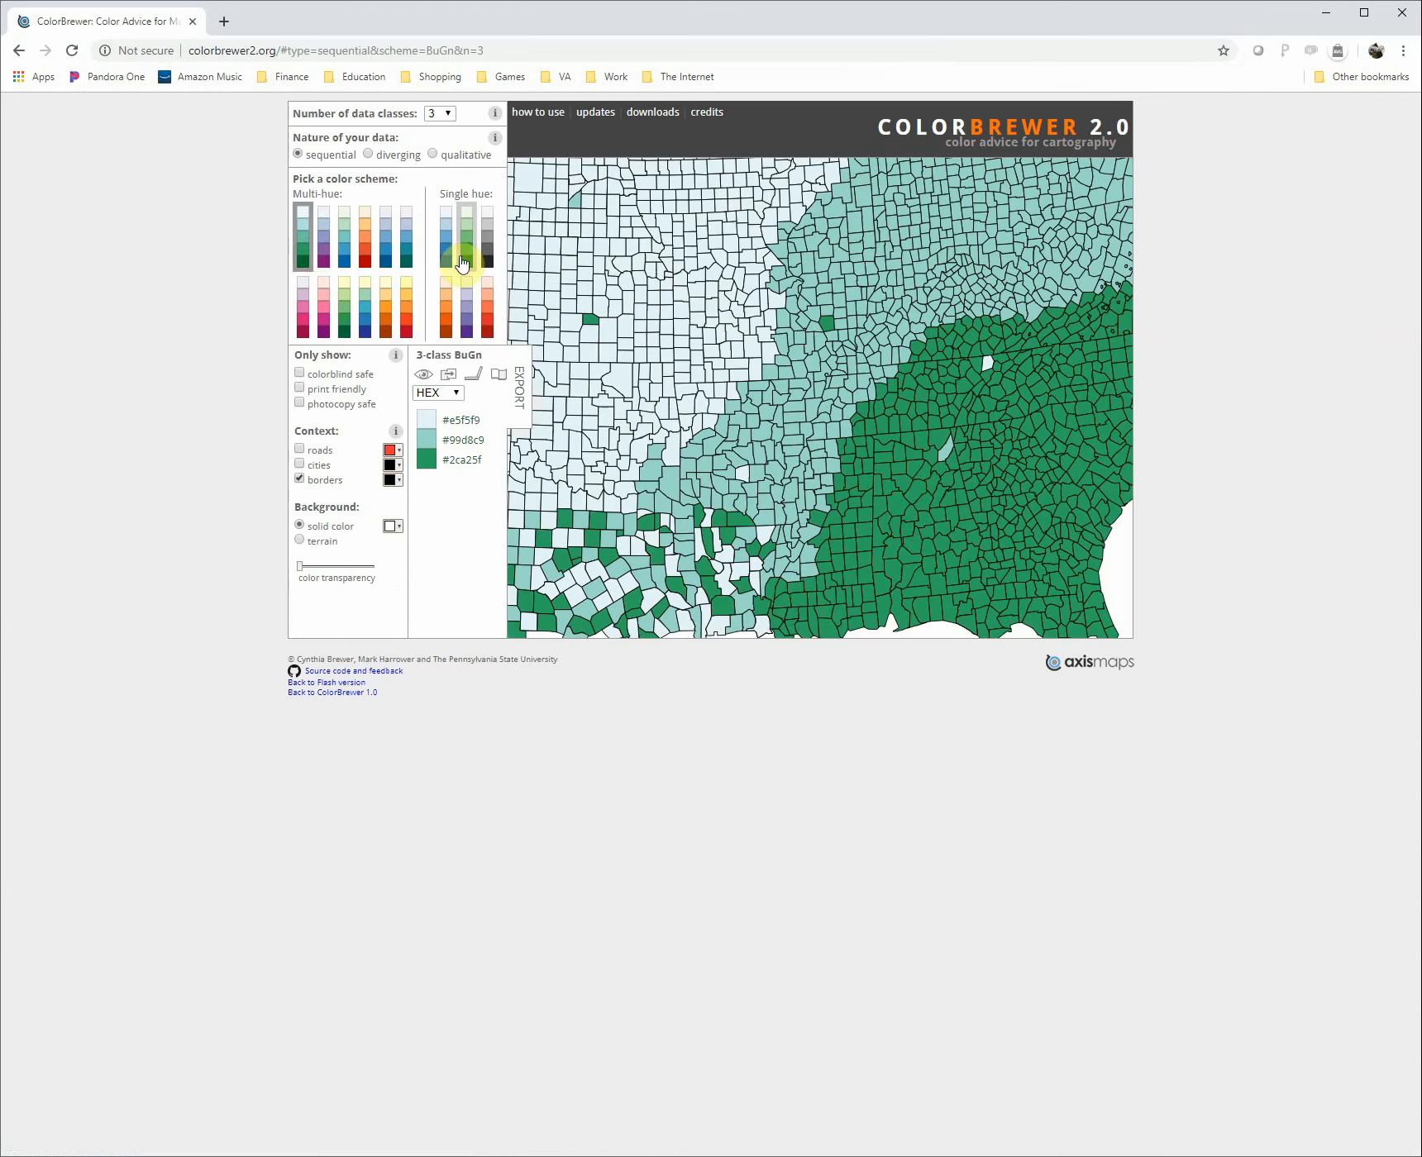
- Set the number of data classes to 5 and preview multi-hue sequential schemes, including GnBu and PuBu
left_click(441, 114)
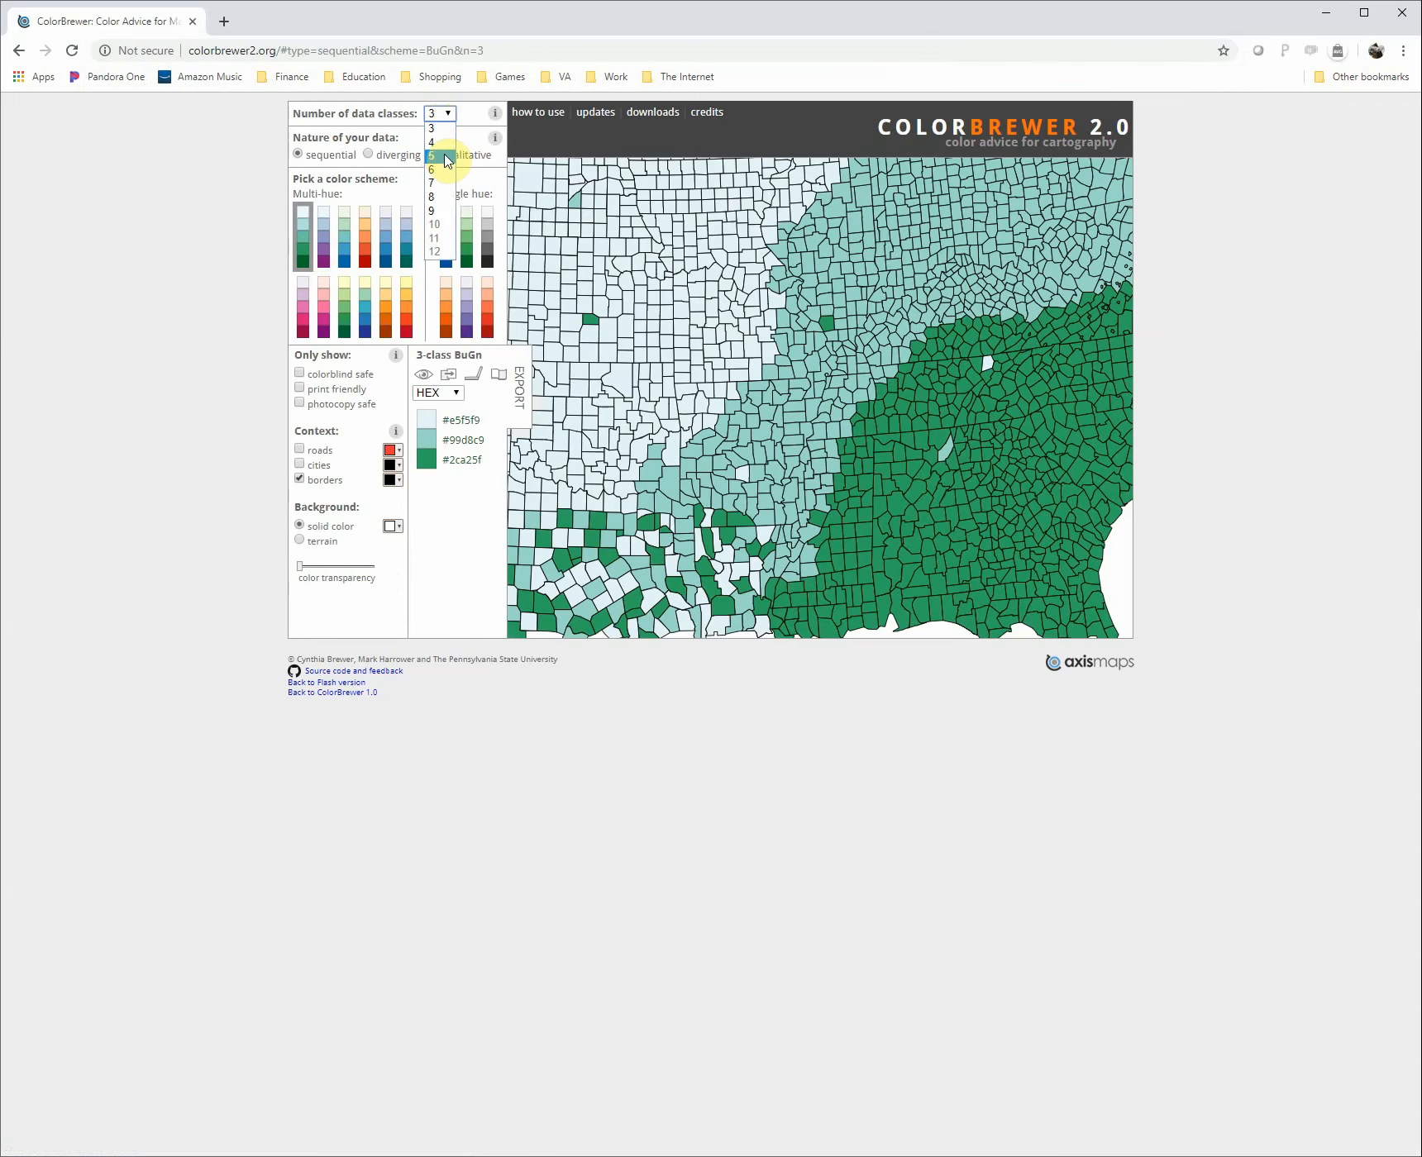
left_click(447, 155)
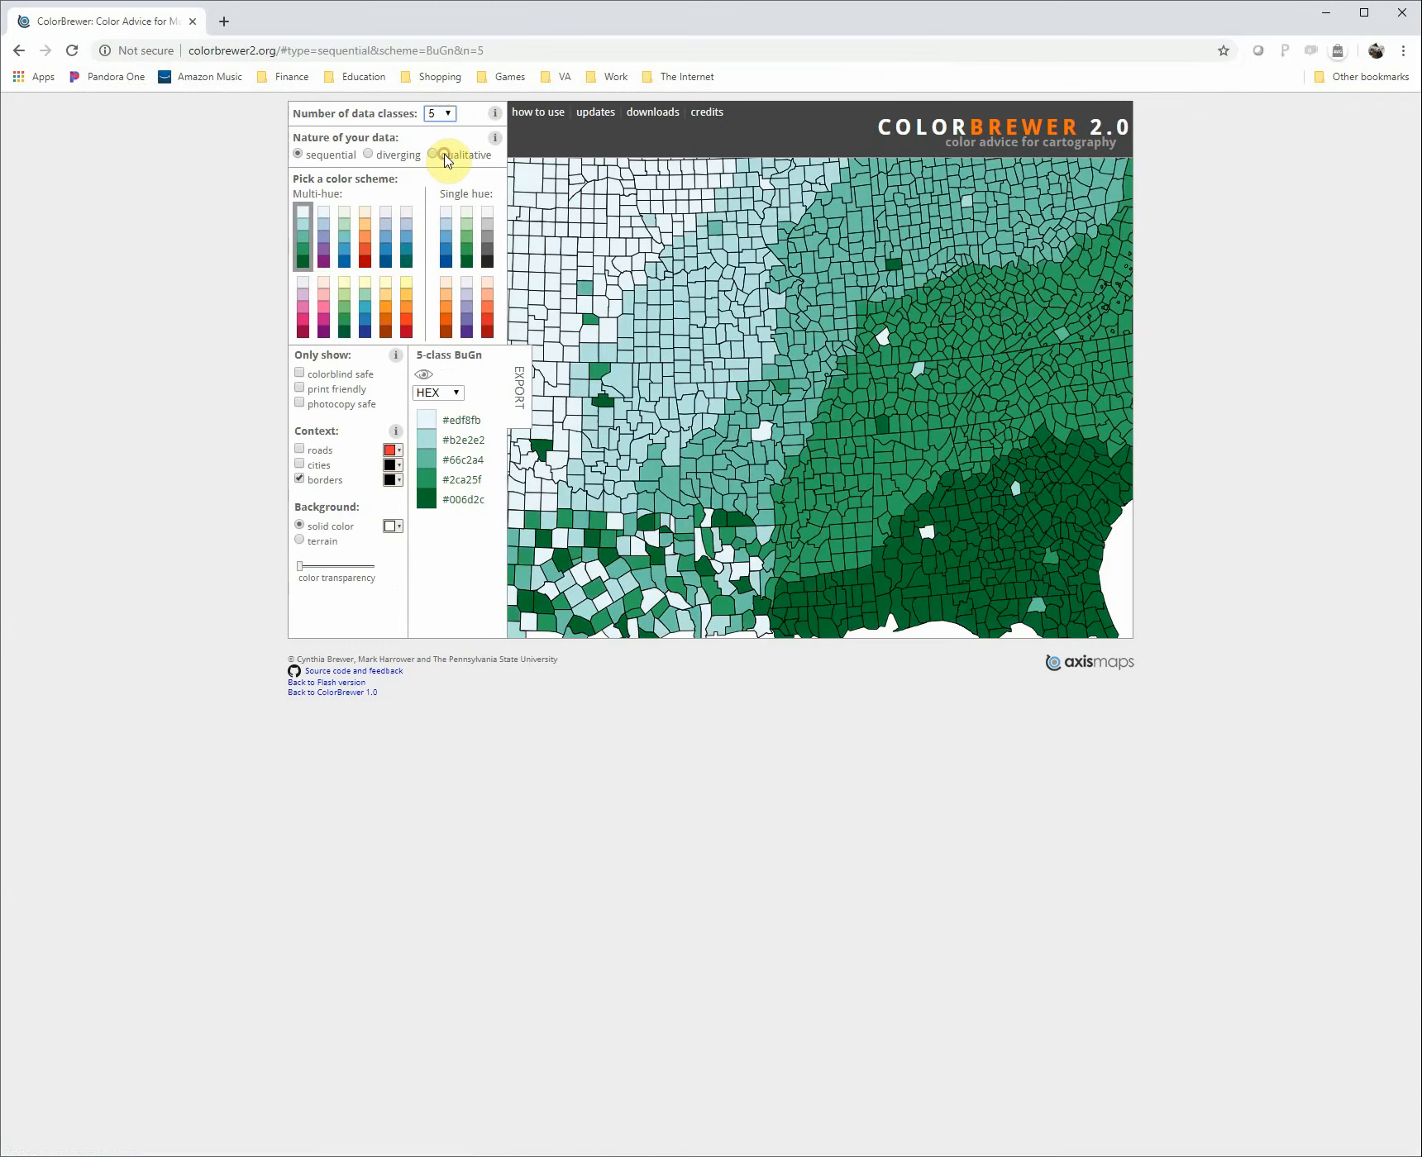
left_click(344, 263)
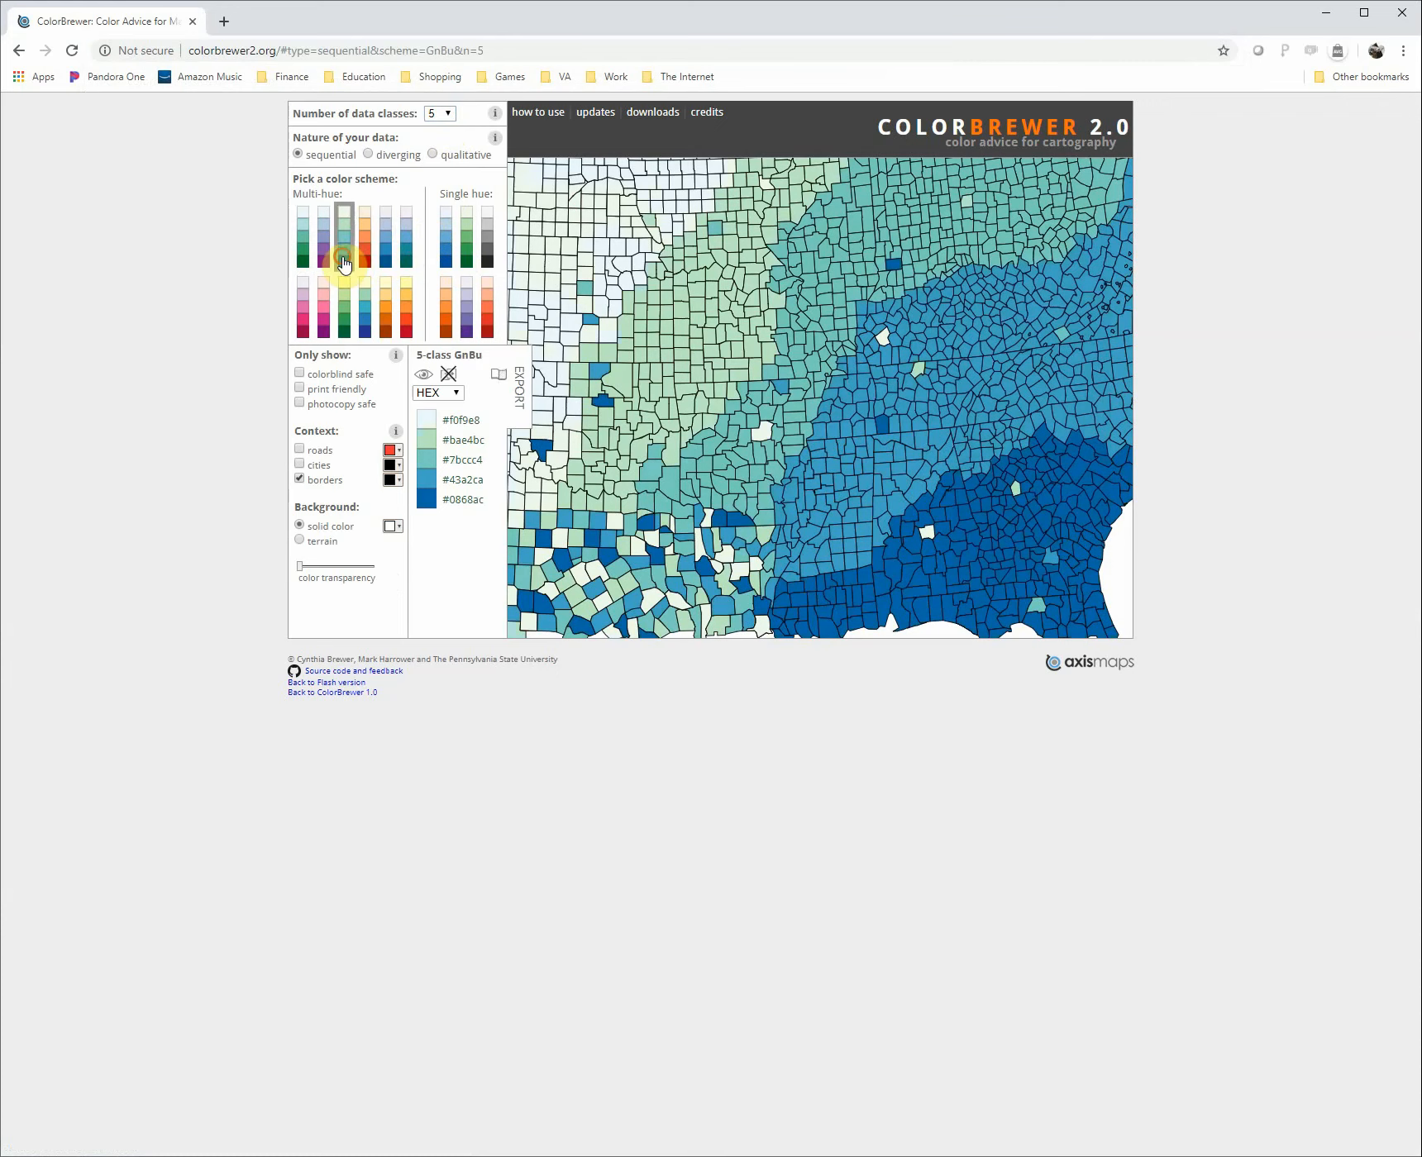
left_click(412, 246)
left_click(389, 249)
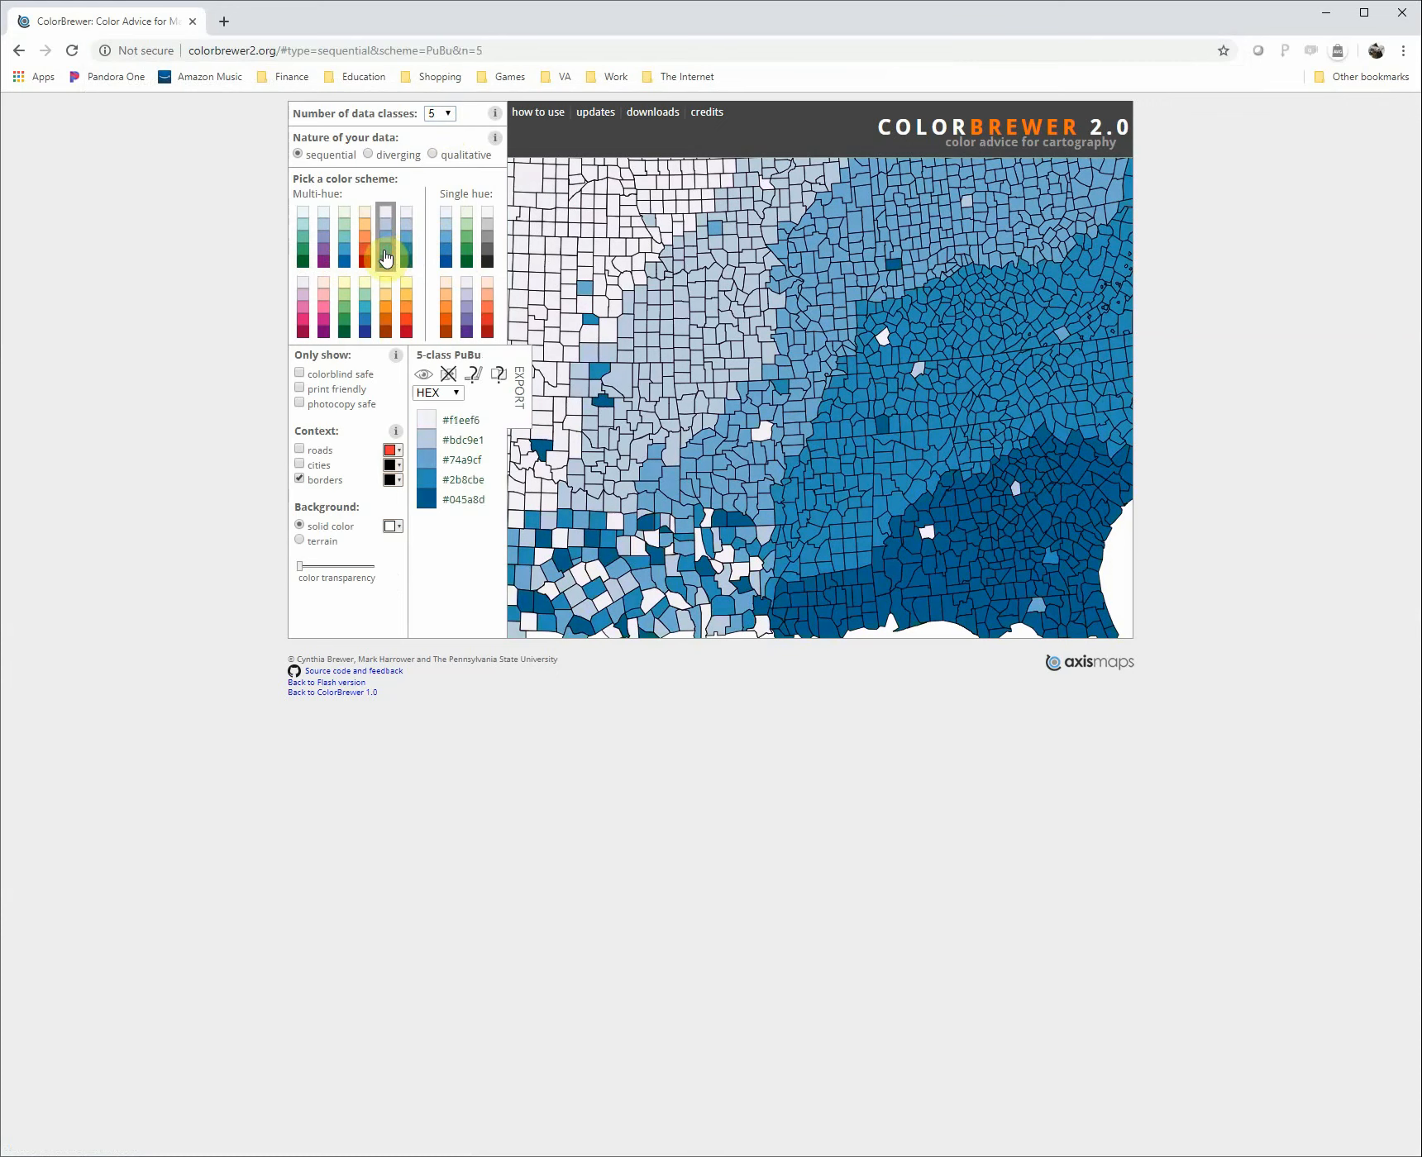
- Preview several color schemes for diverging data and for qualitative data, ending on the qualitative Set1 scheme
left_click(389, 156)
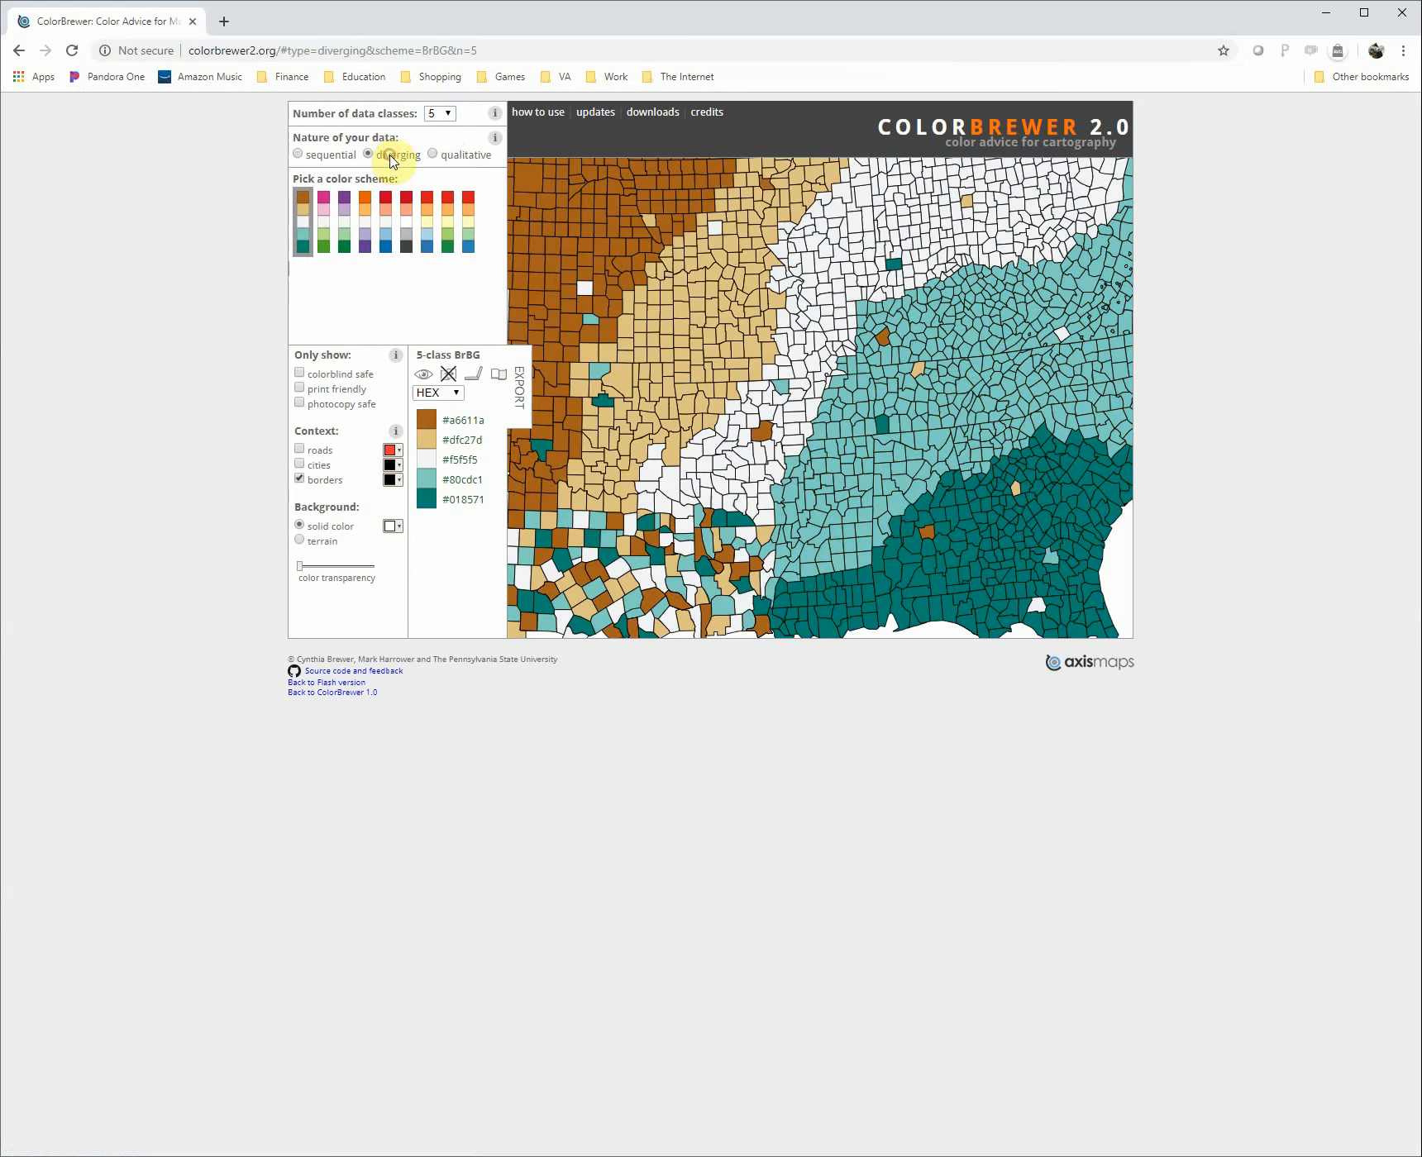
left_click(444, 212)
left_click(452, 159)
left_click(393, 223)
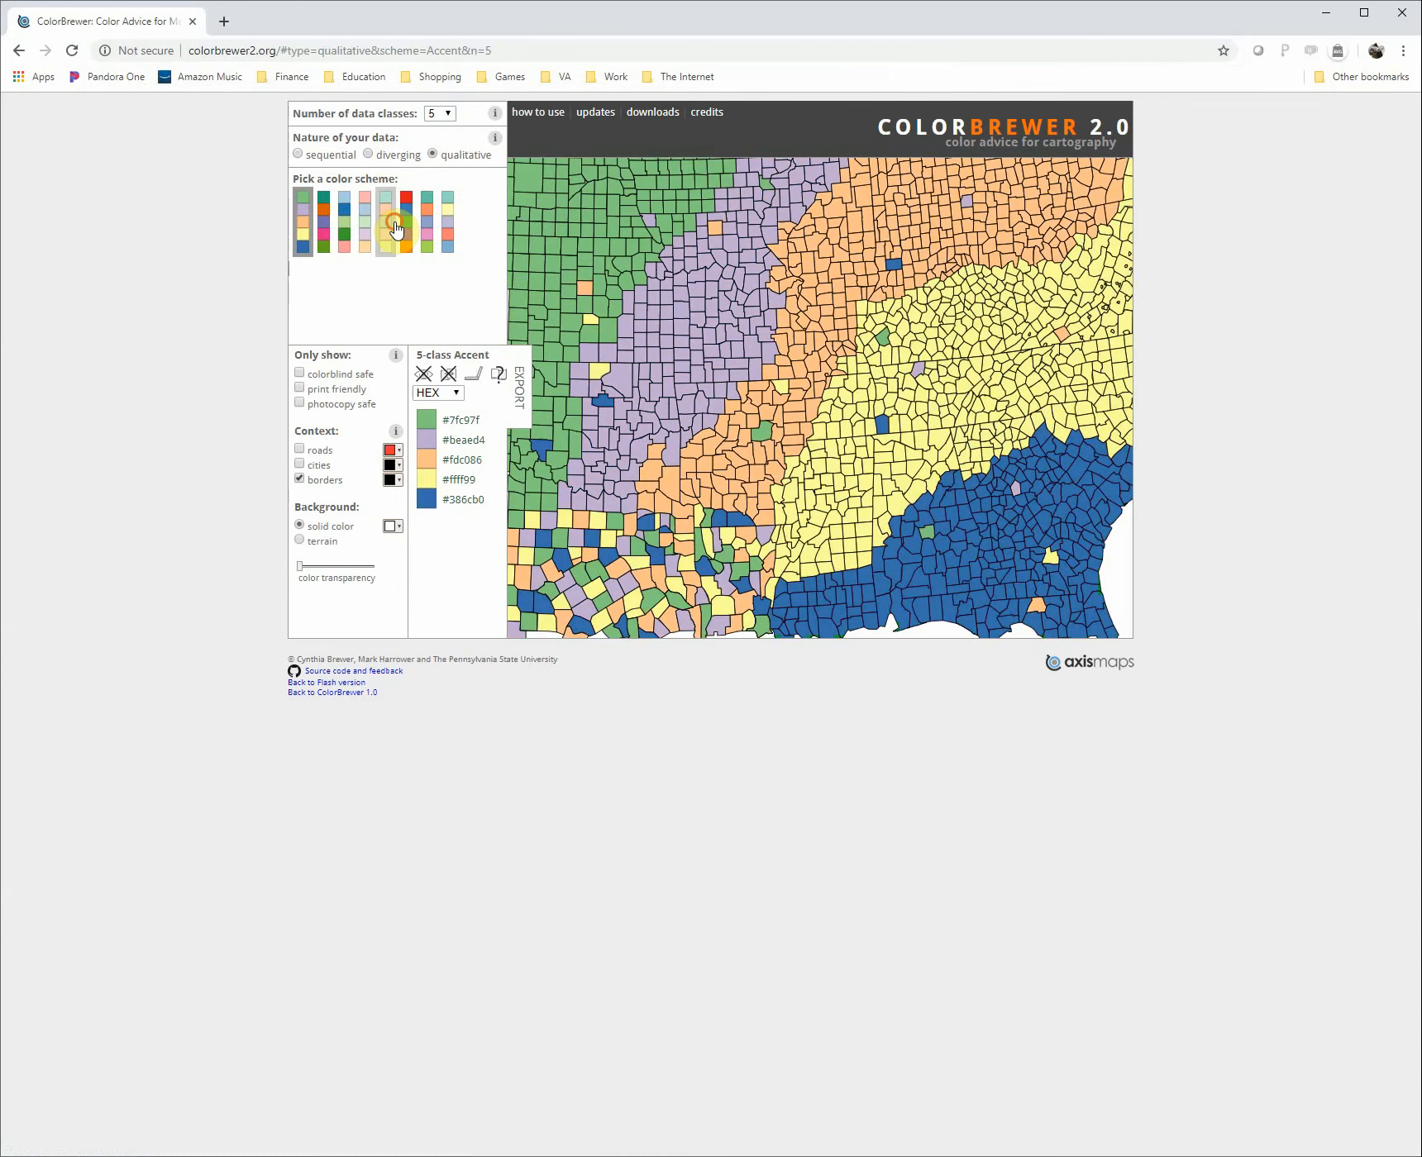
left_click(420, 229)
left_click(406, 231)
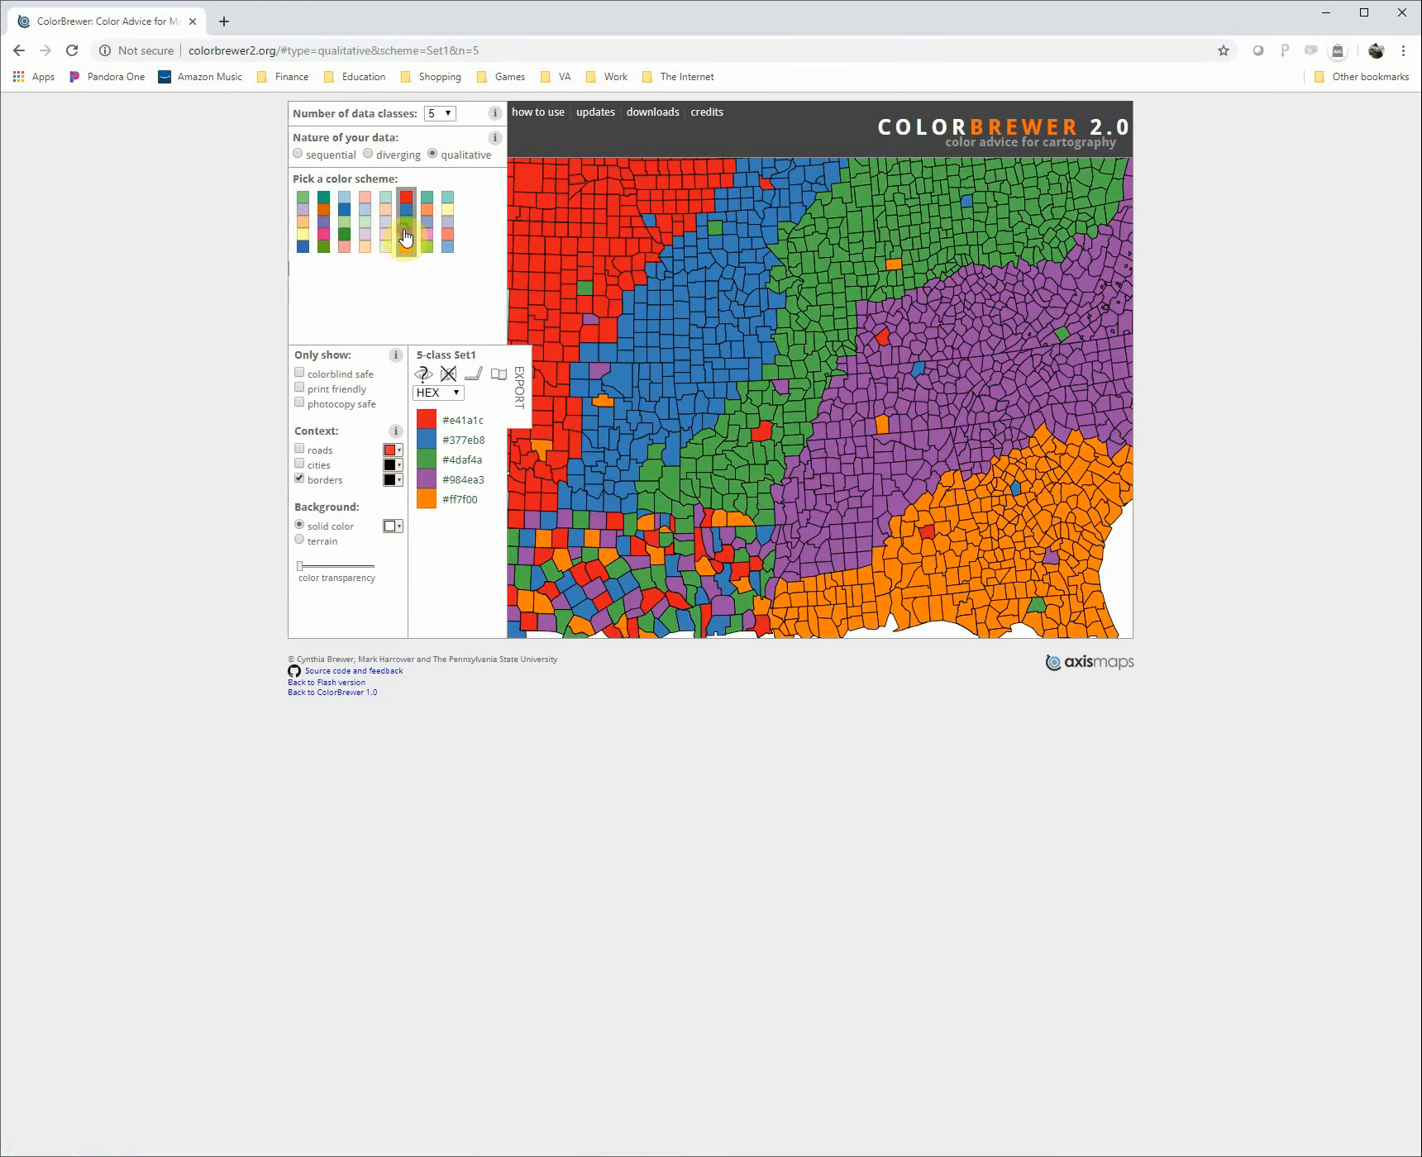
- Return to sequential data, choose the single-hue Blues scheme, and view its color codes as RGB and HEX
left_click(299, 155)
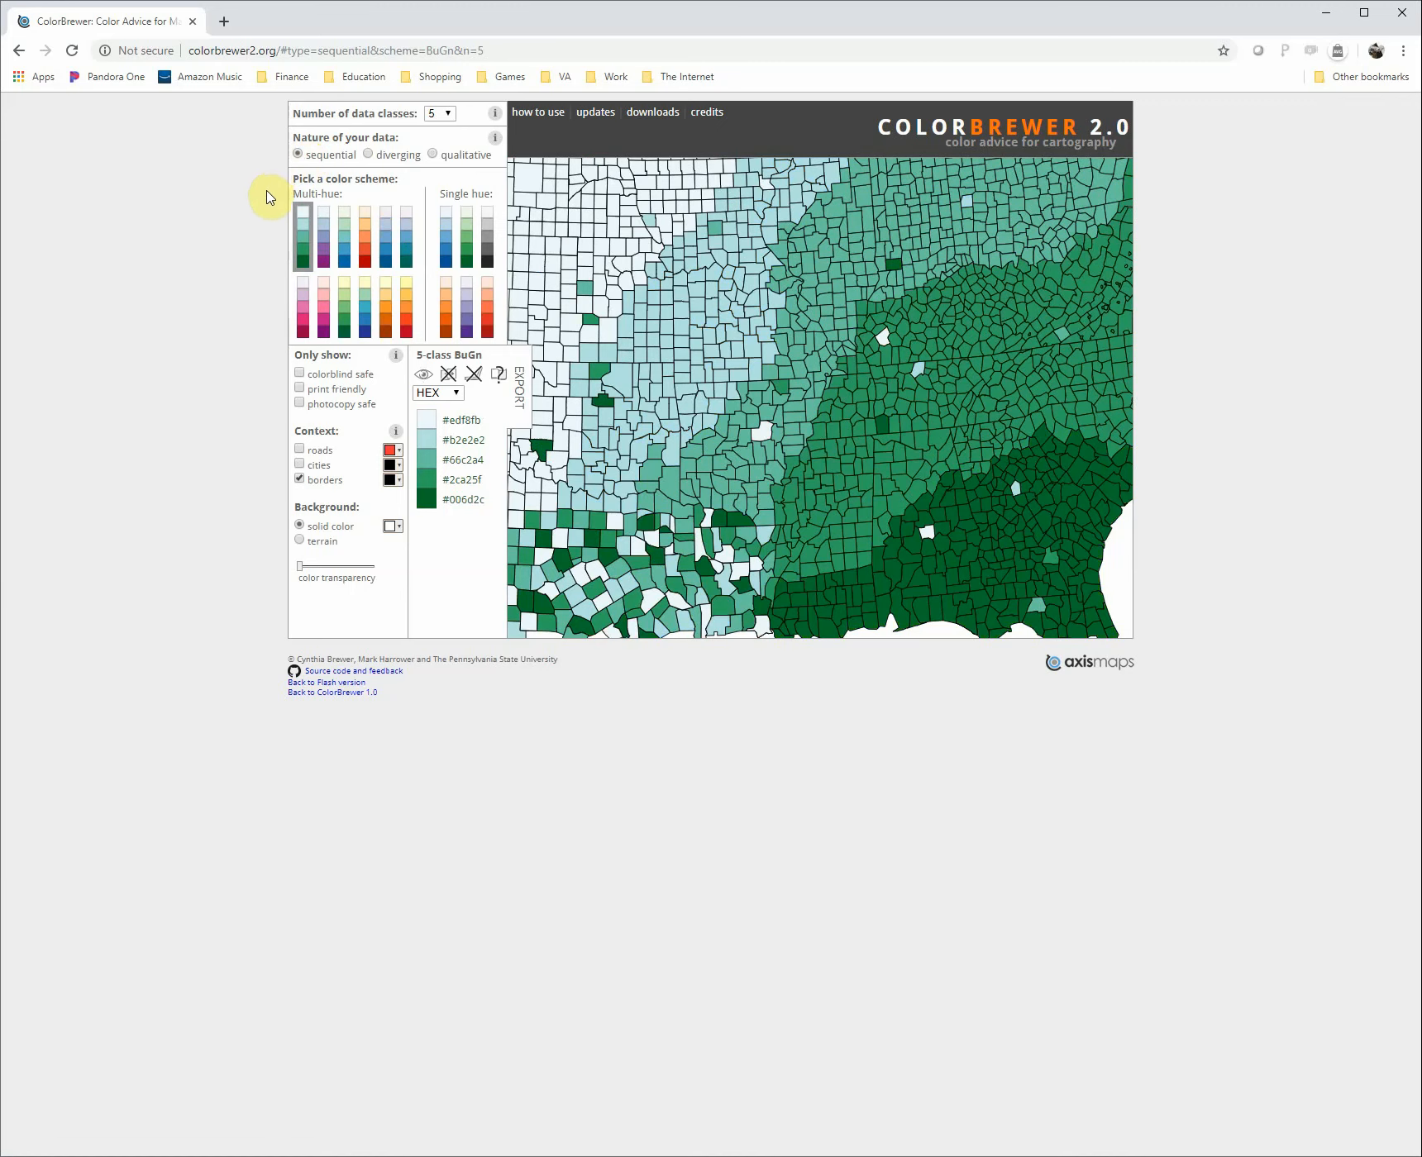
left_click(454, 244)
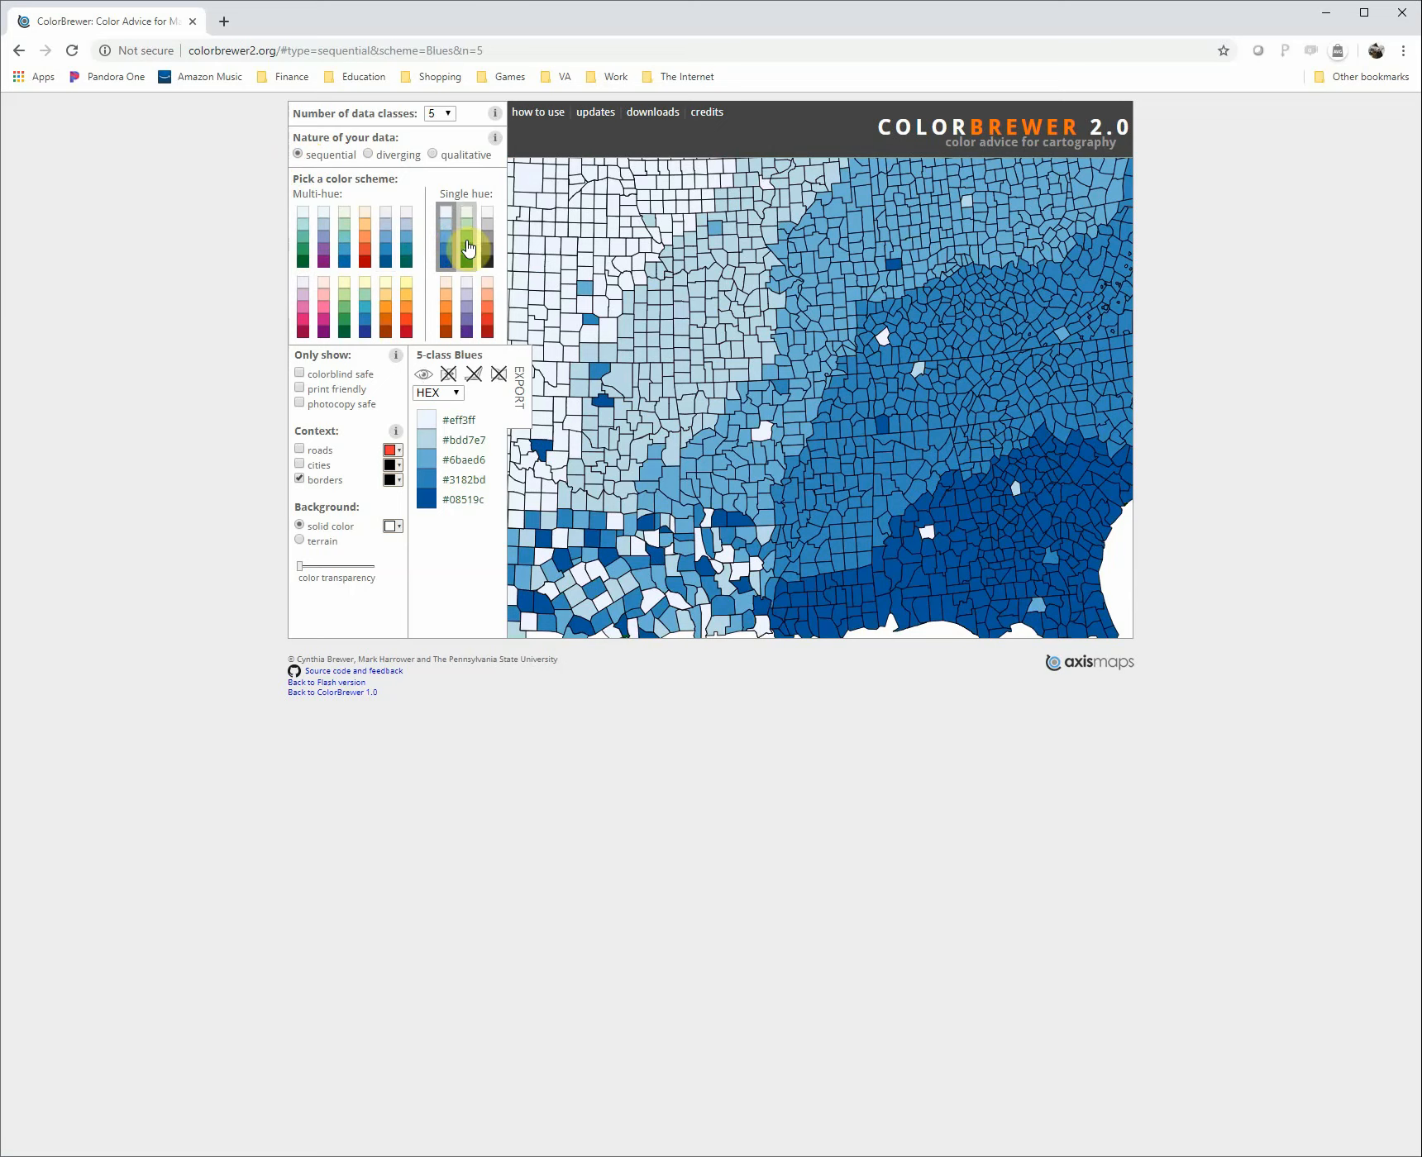
left_click(437, 394)
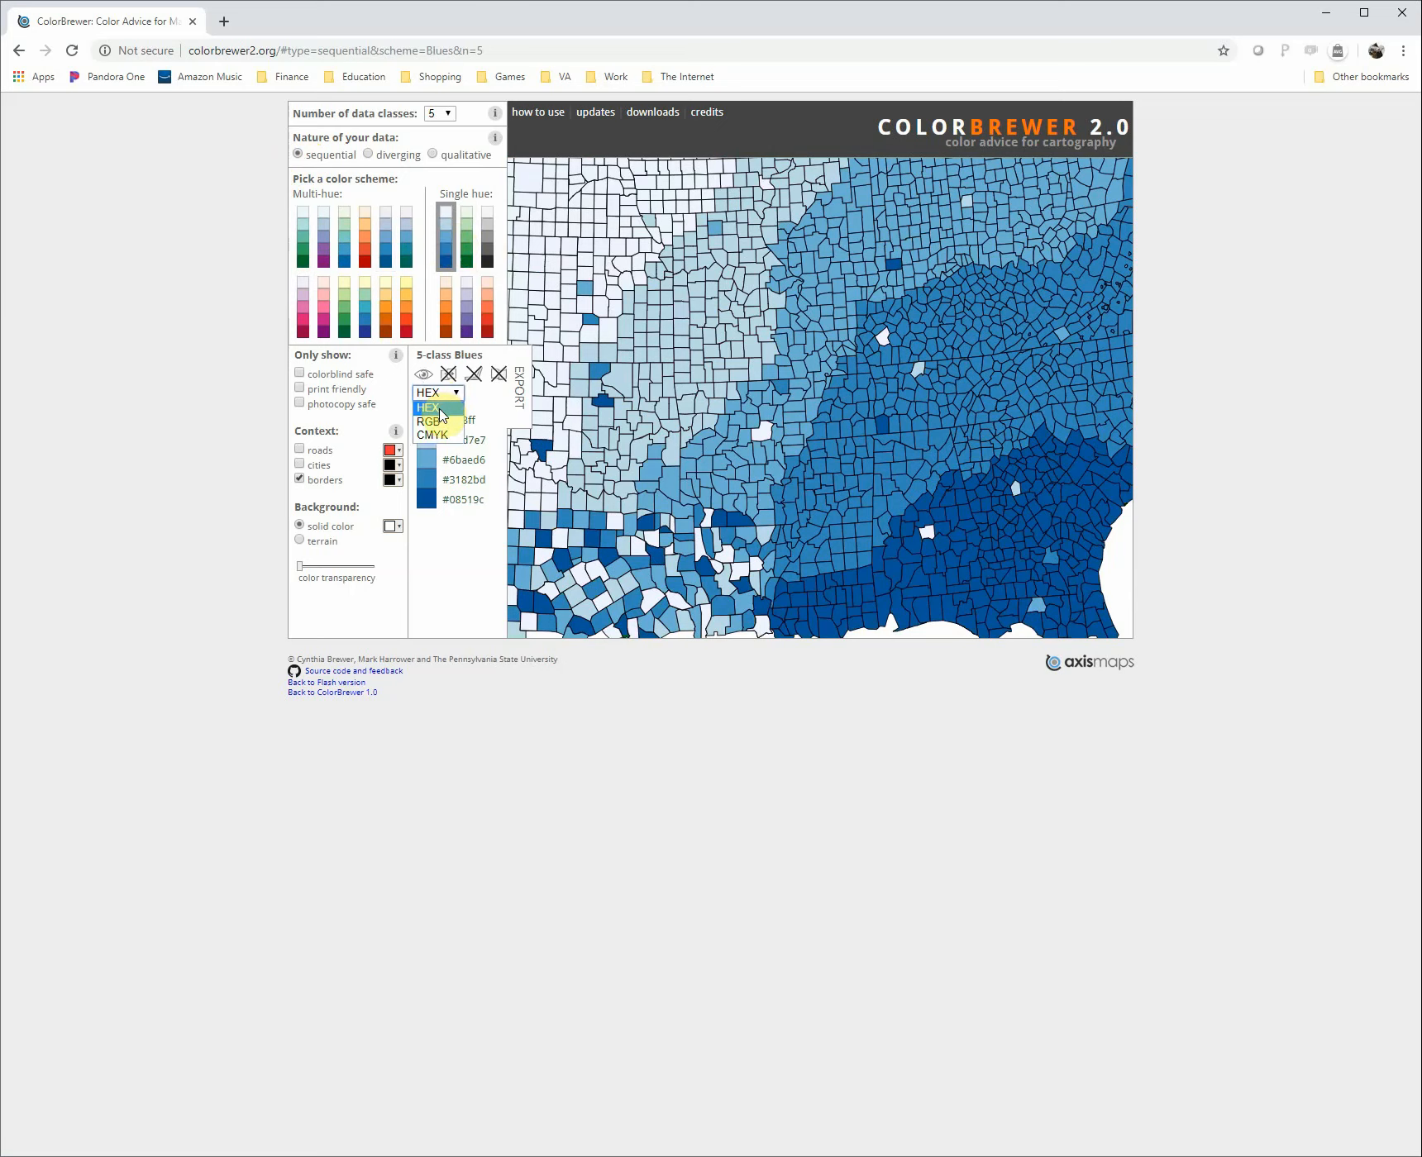
left_click(436, 421)
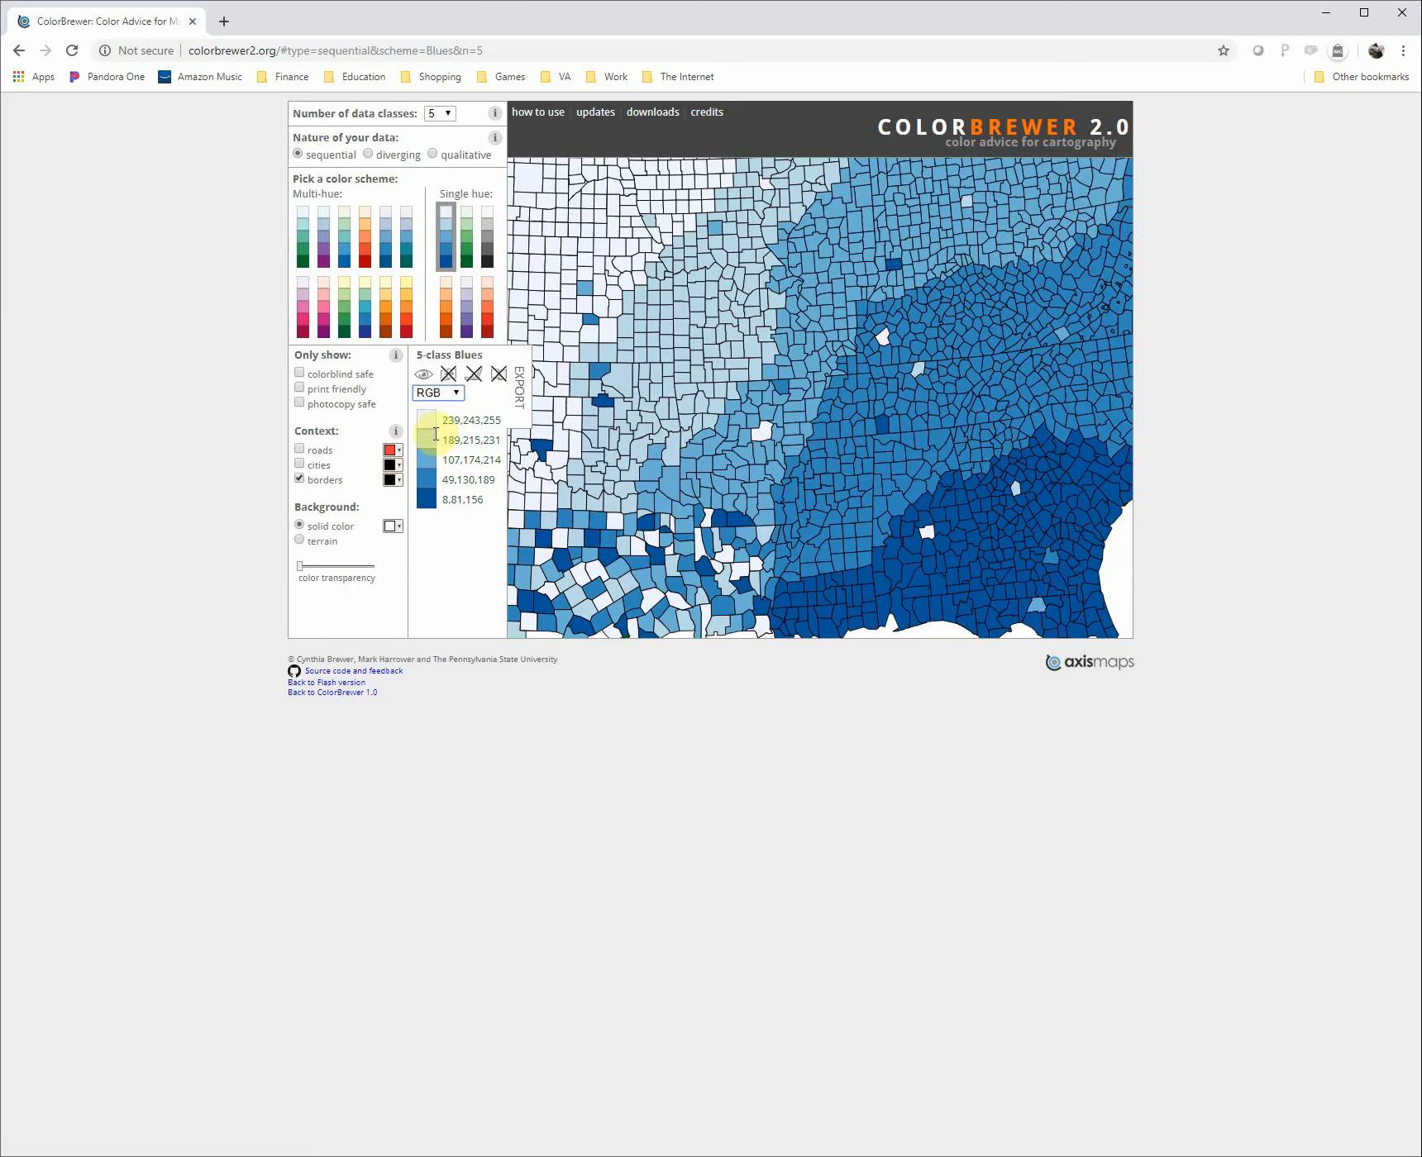
left_click(437, 394)
left_click(427, 407)
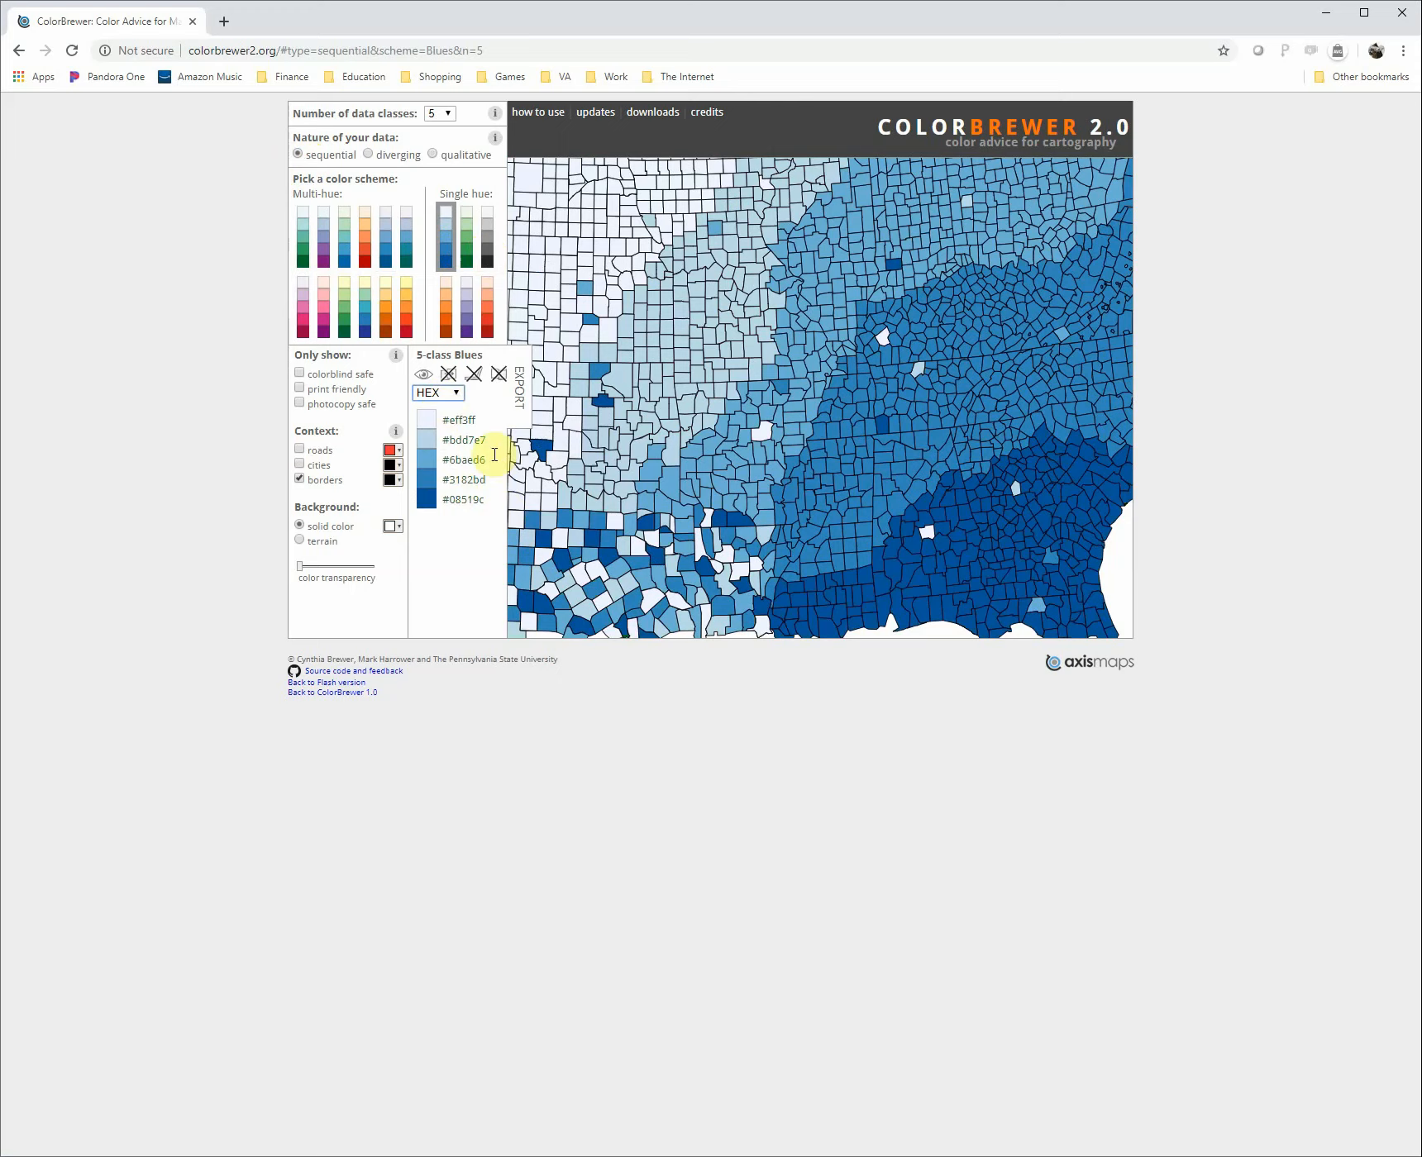
- Switch back to ArcGIS Pro and open the Color Editor for the ≤9.37 class symbol's fill color
left_click(1325, 14)
left_click(1190, 455)
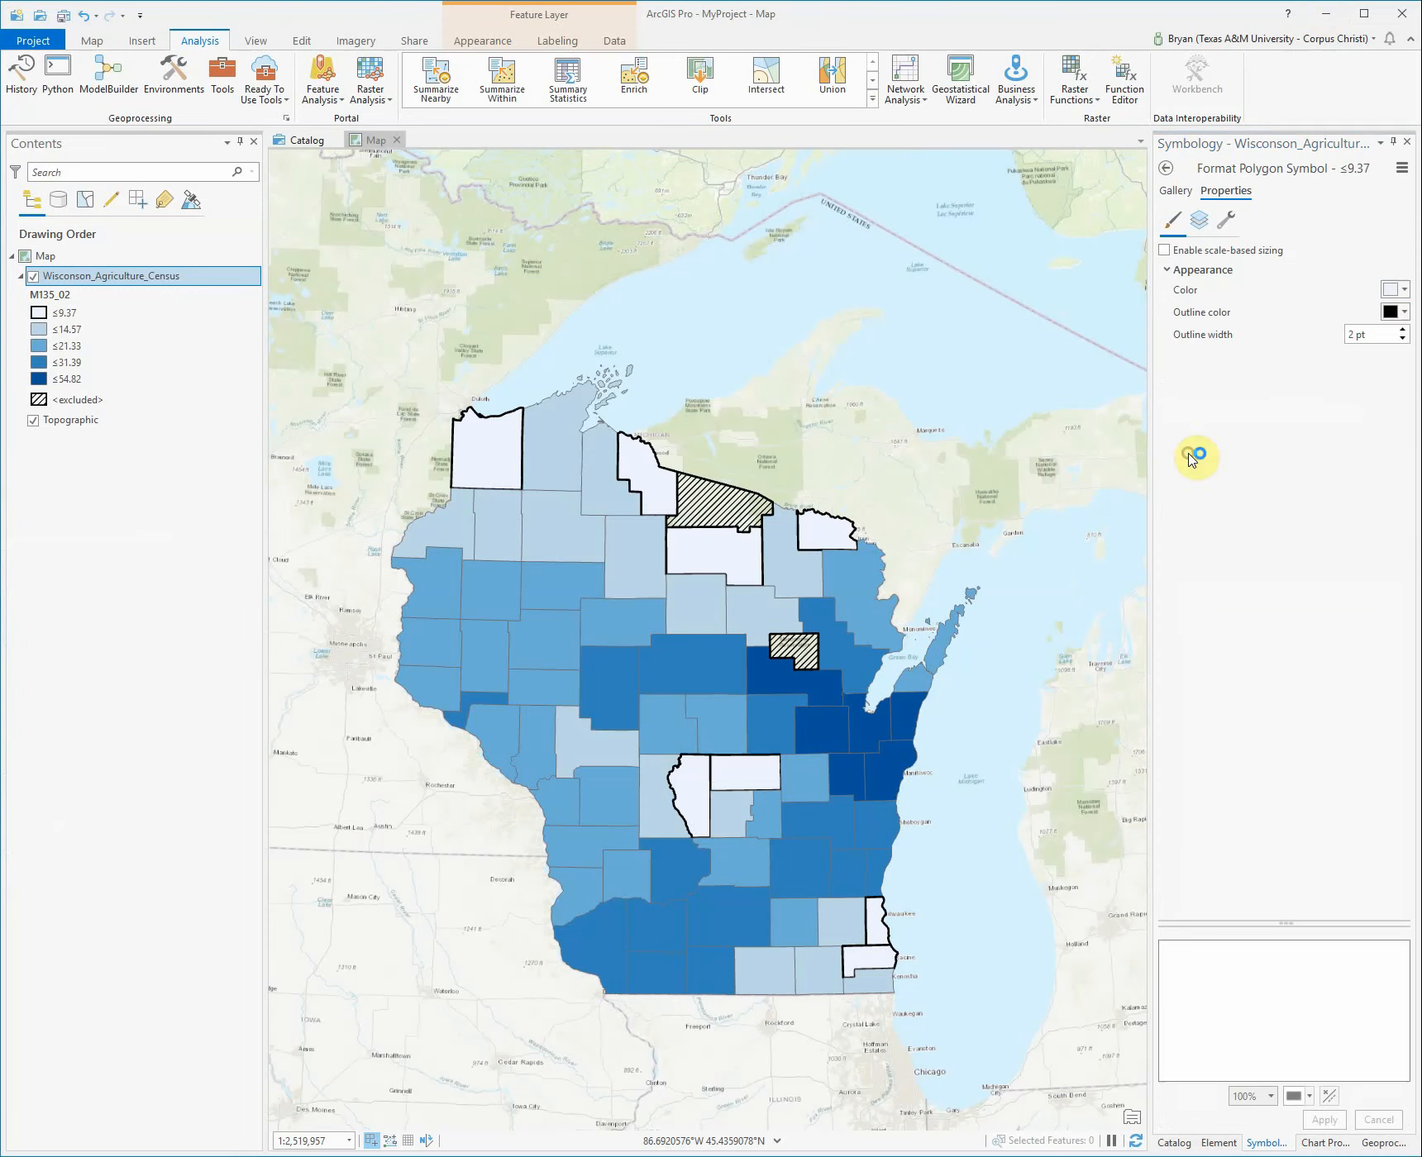
left_click(1394, 289)
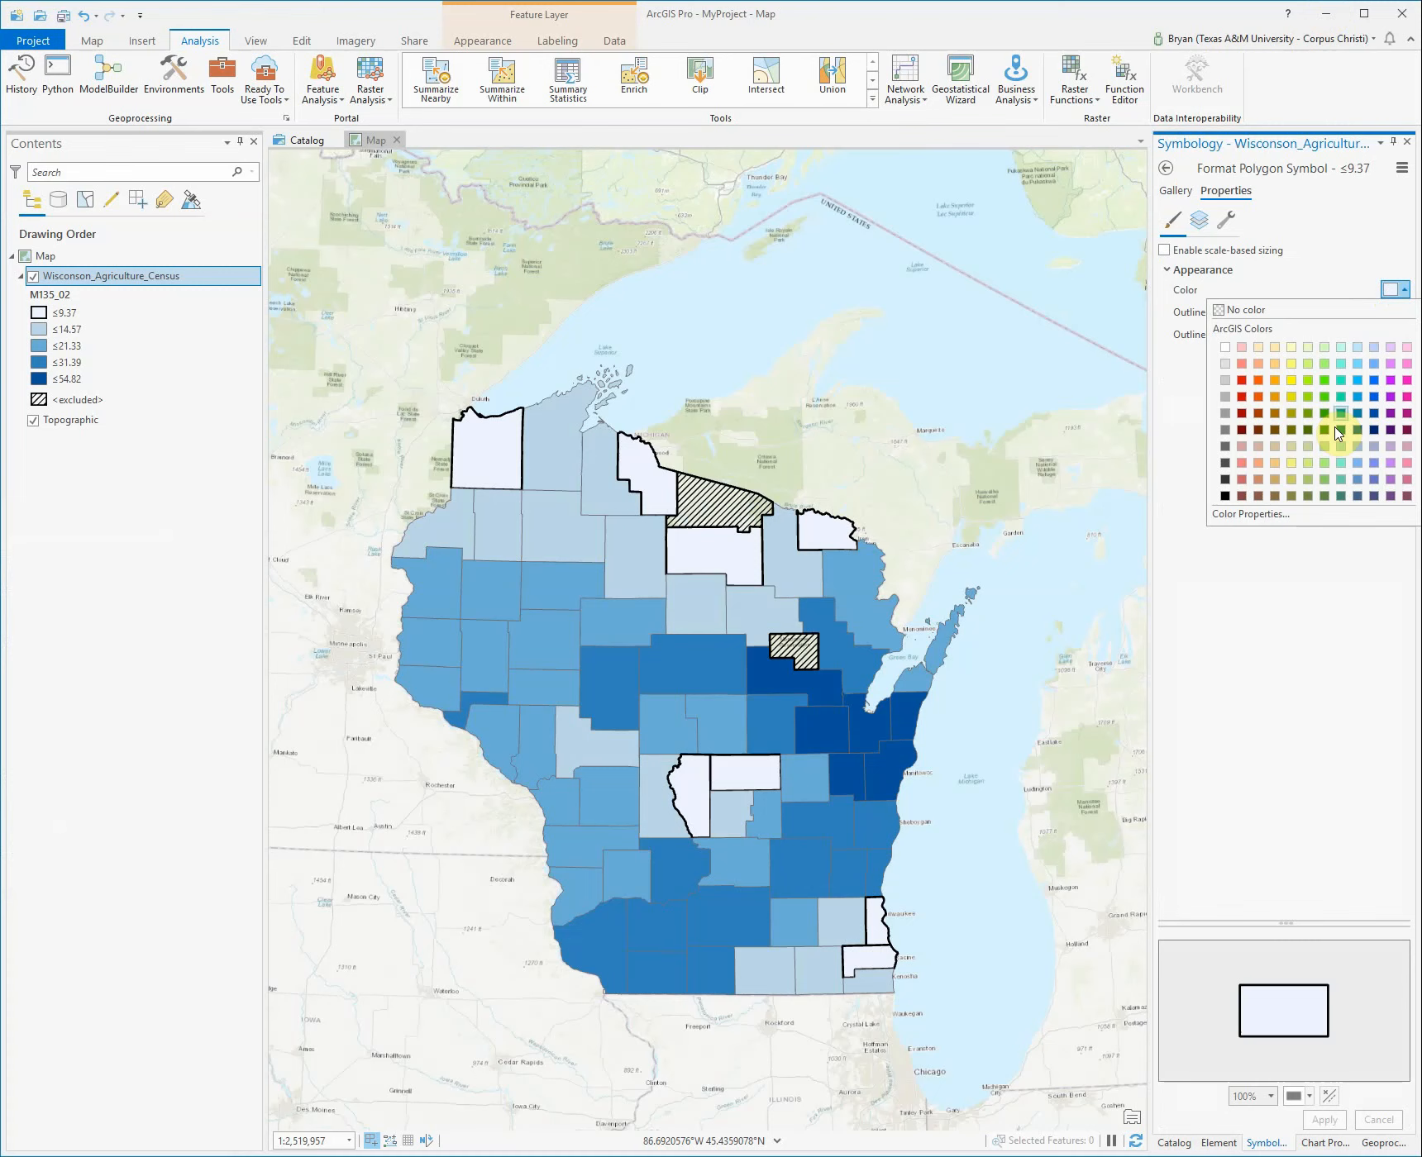
left_click(1282, 513)
- Look through the HSV, HSL, Lab, Grayscale and CMYK color models for the ≤9.37 fill color
left_click(589, 486)
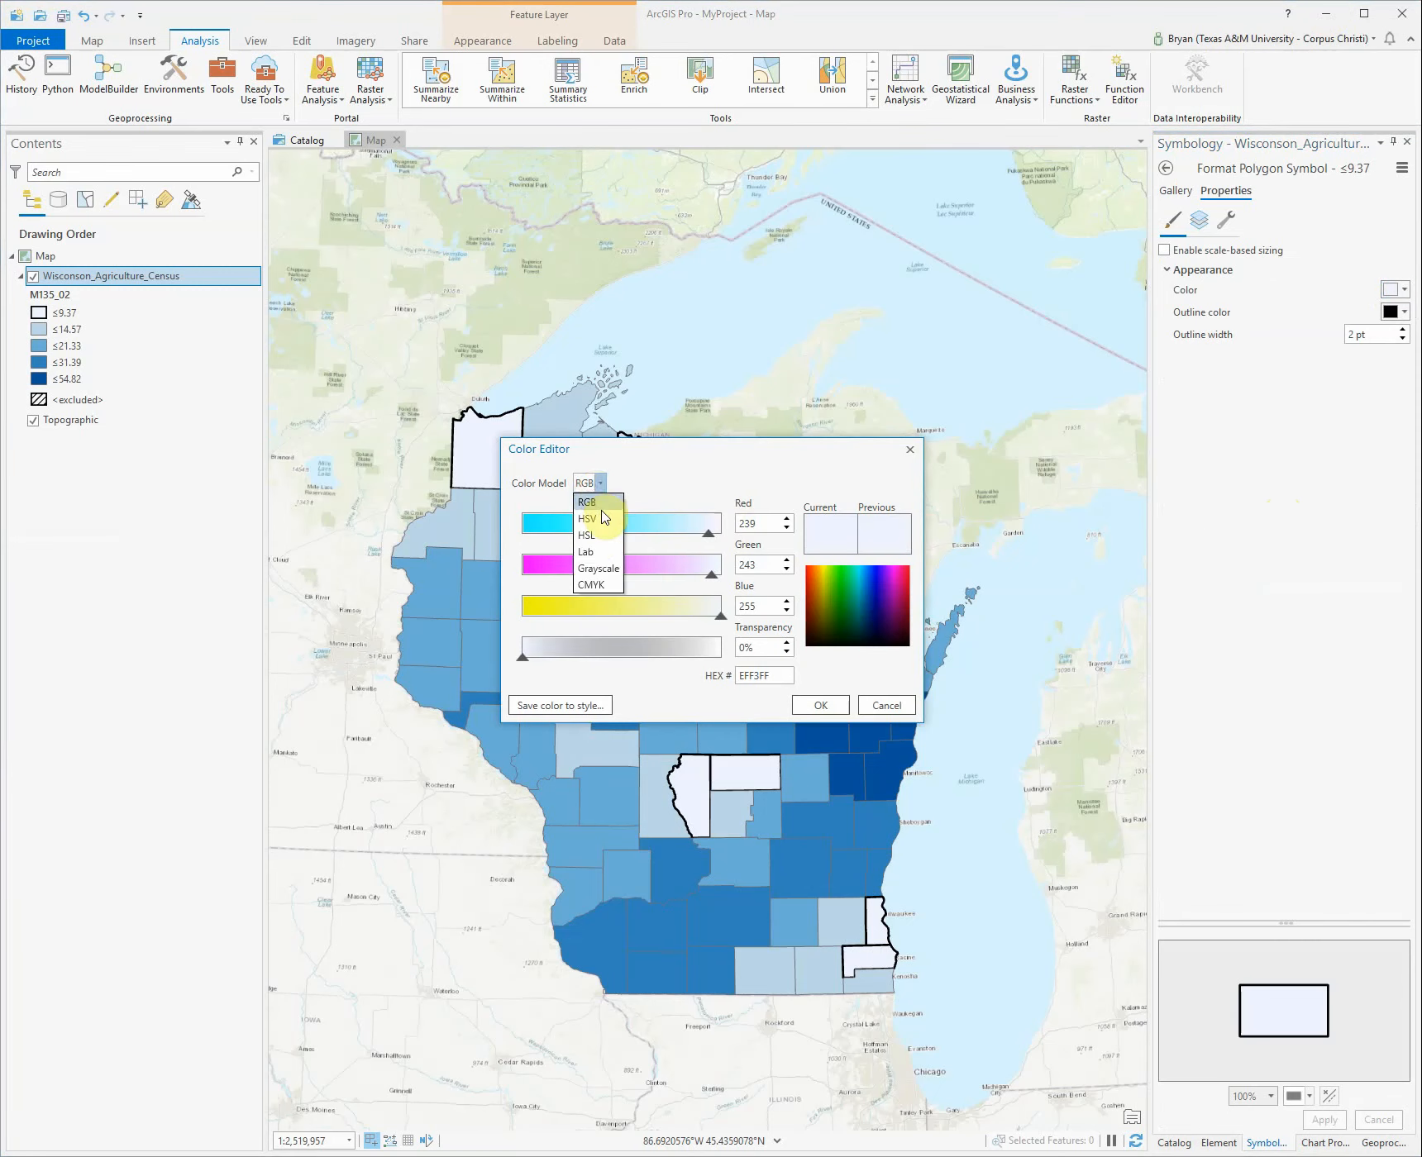
left_click(587, 519)
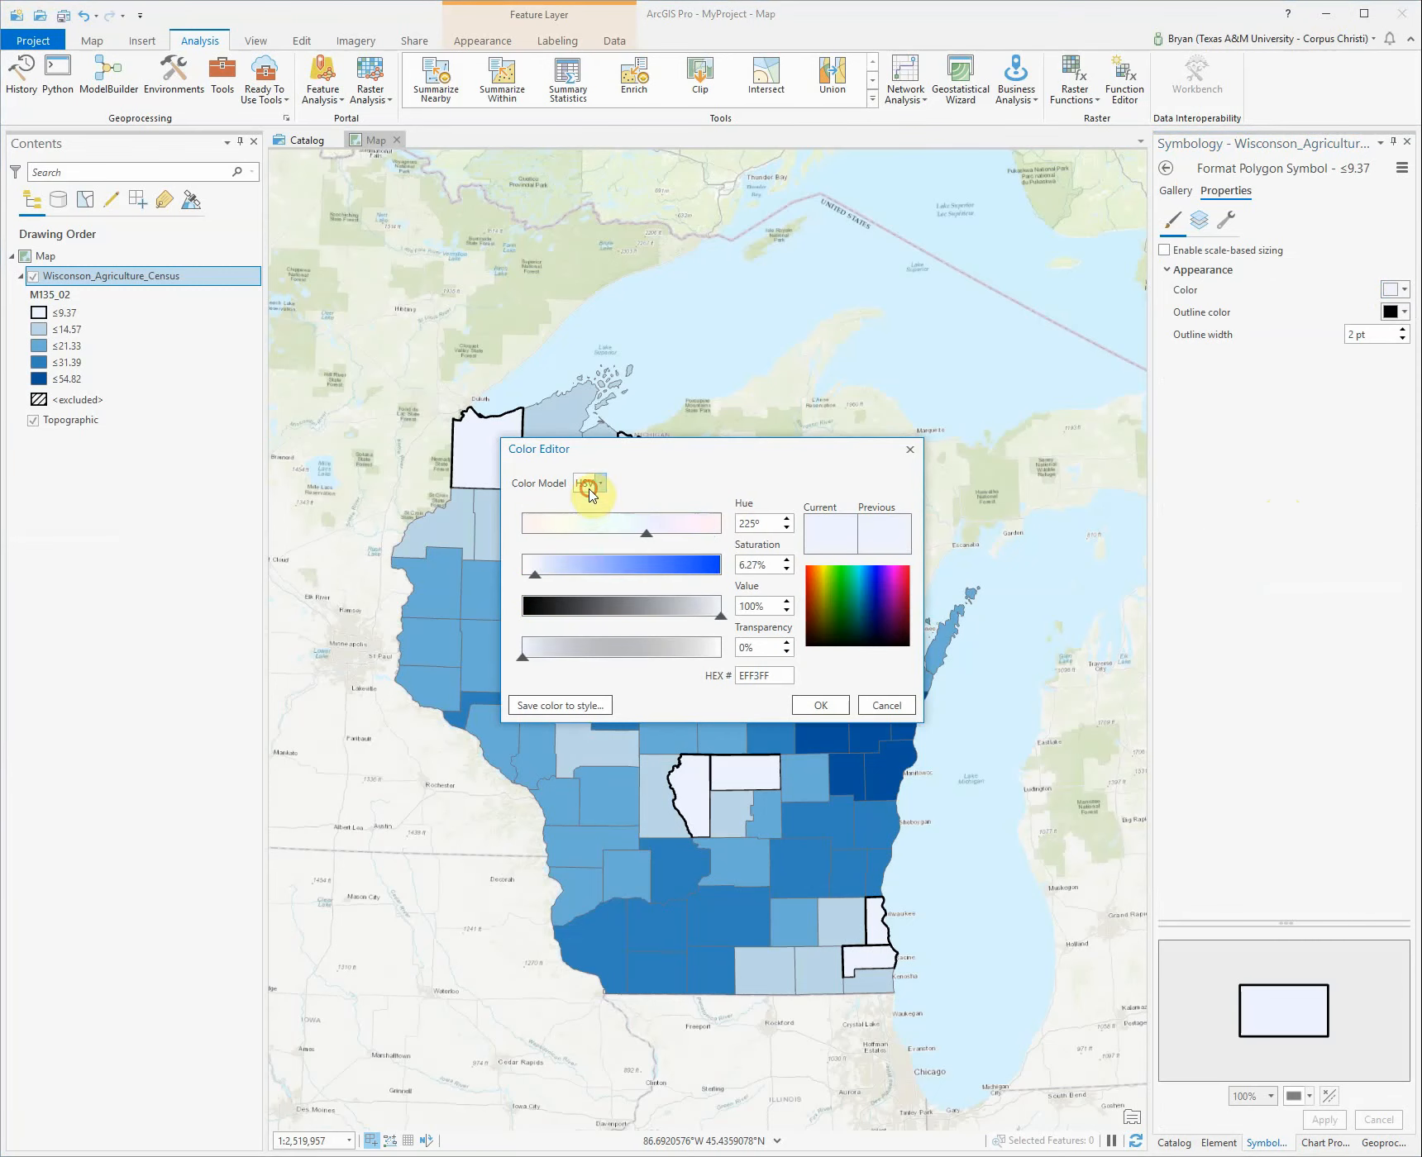
left_click(589, 484)
left_click(587, 518)
left_click(596, 483)
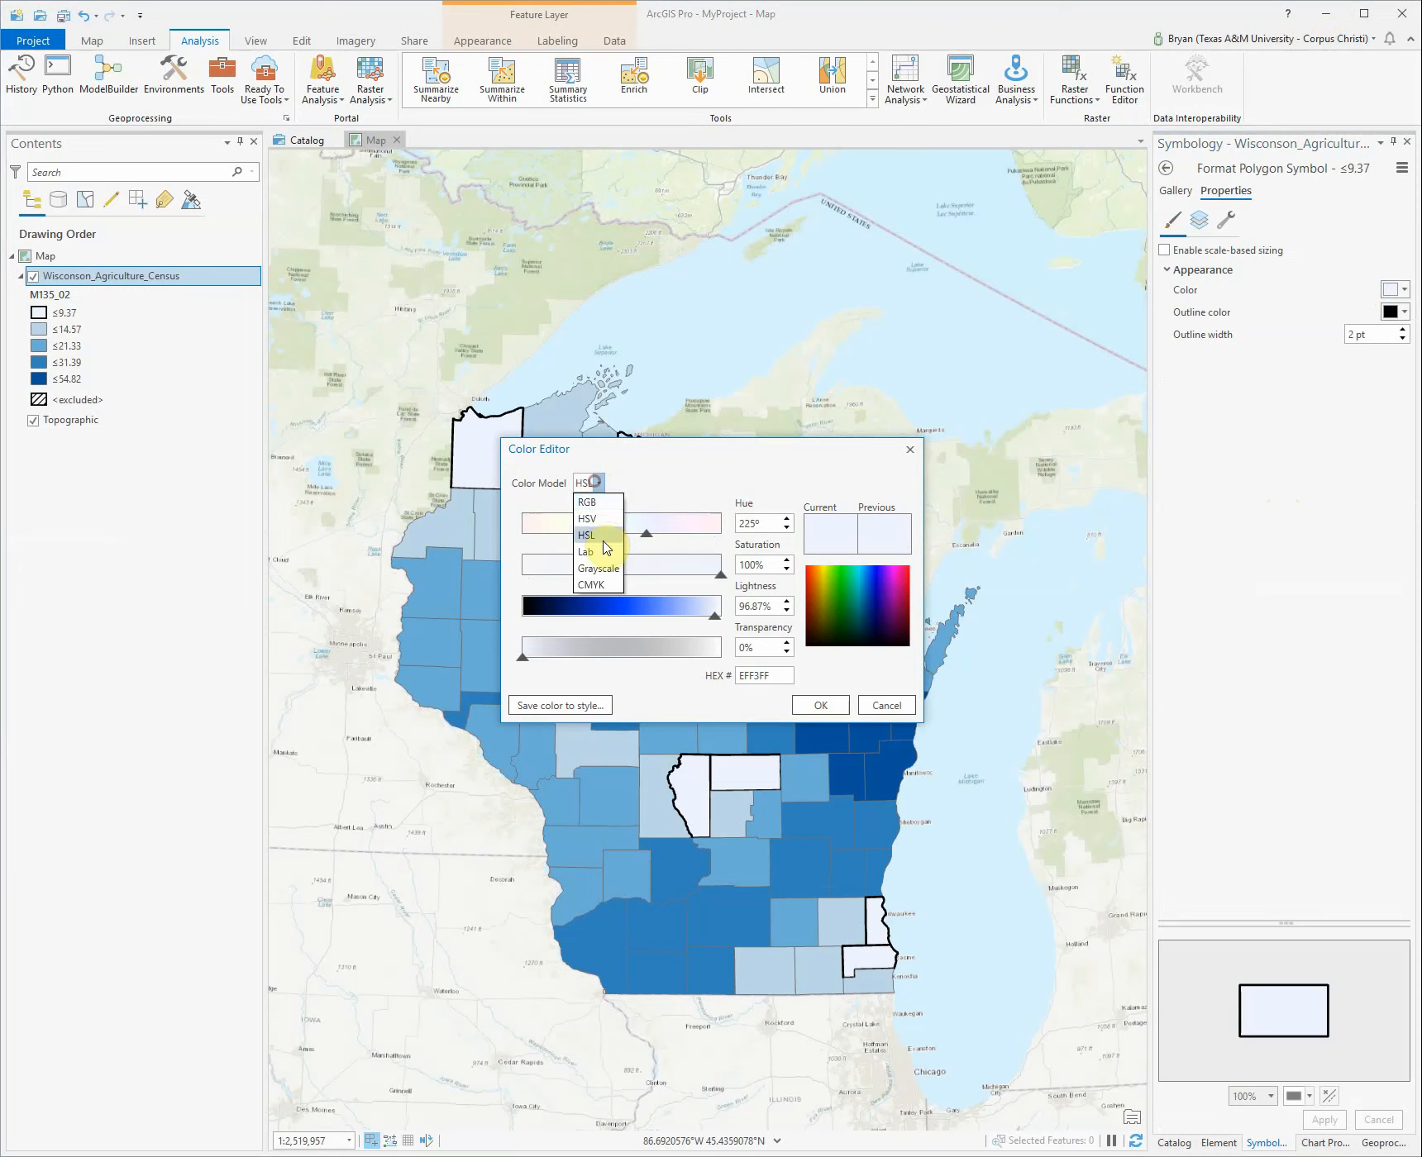
left_click(600, 552)
left_click(582, 494)
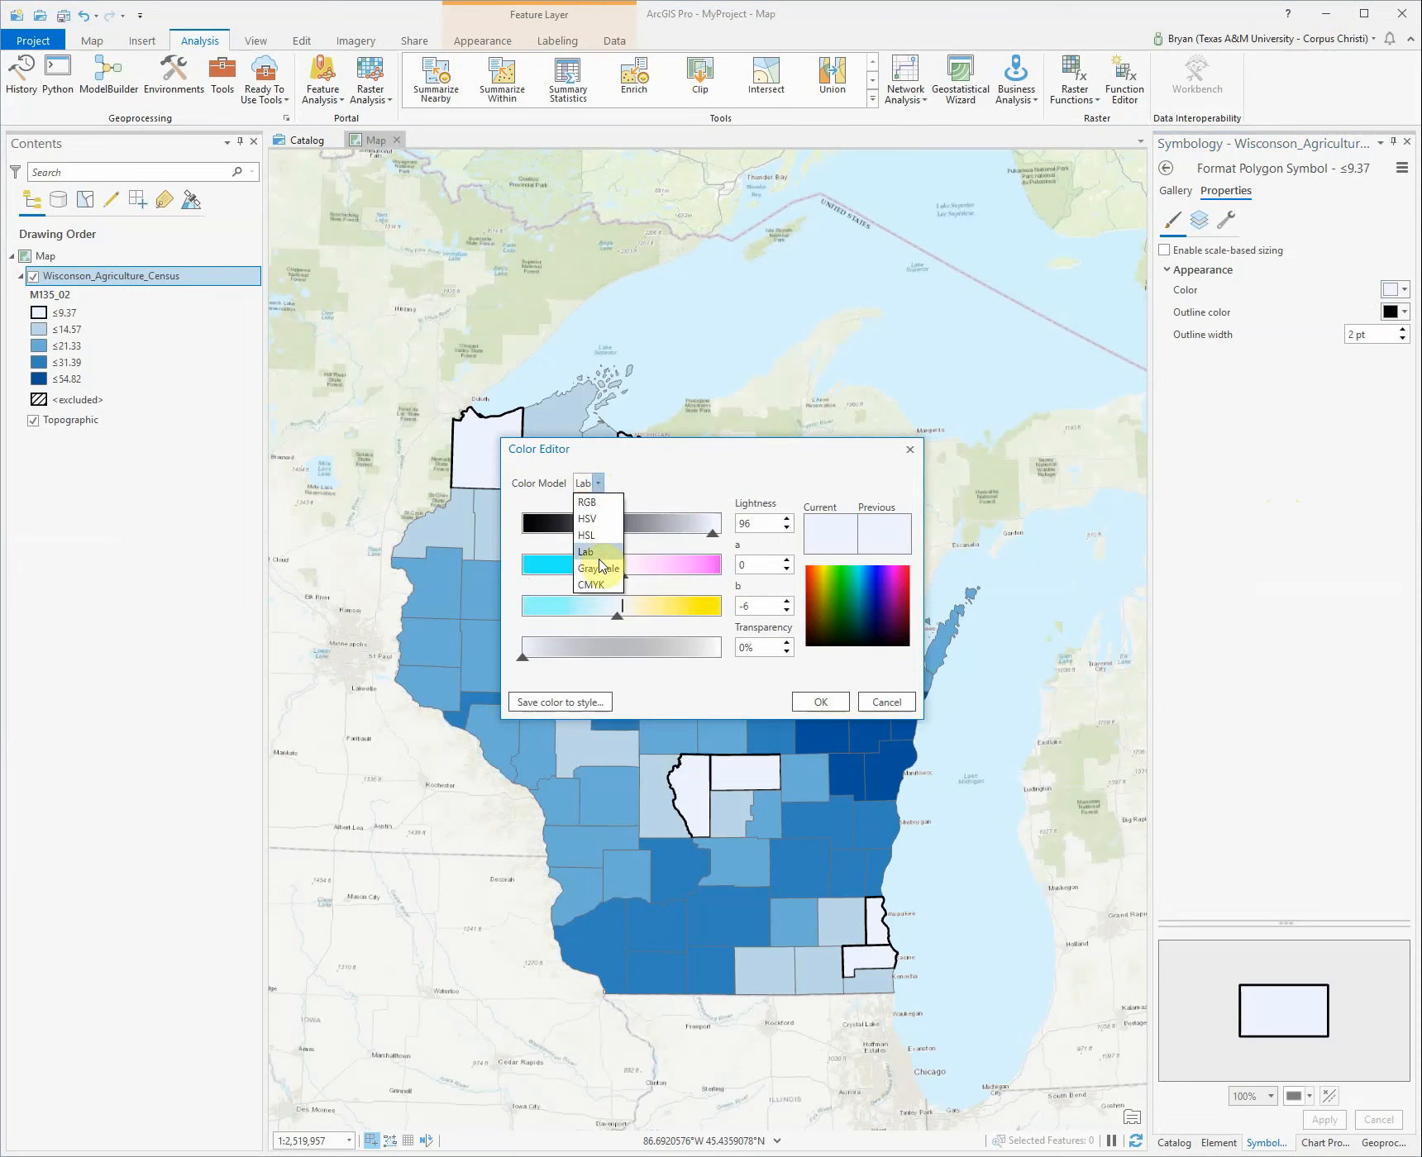
left_click(588, 569)
left_click(595, 488)
left_click(616, 584)
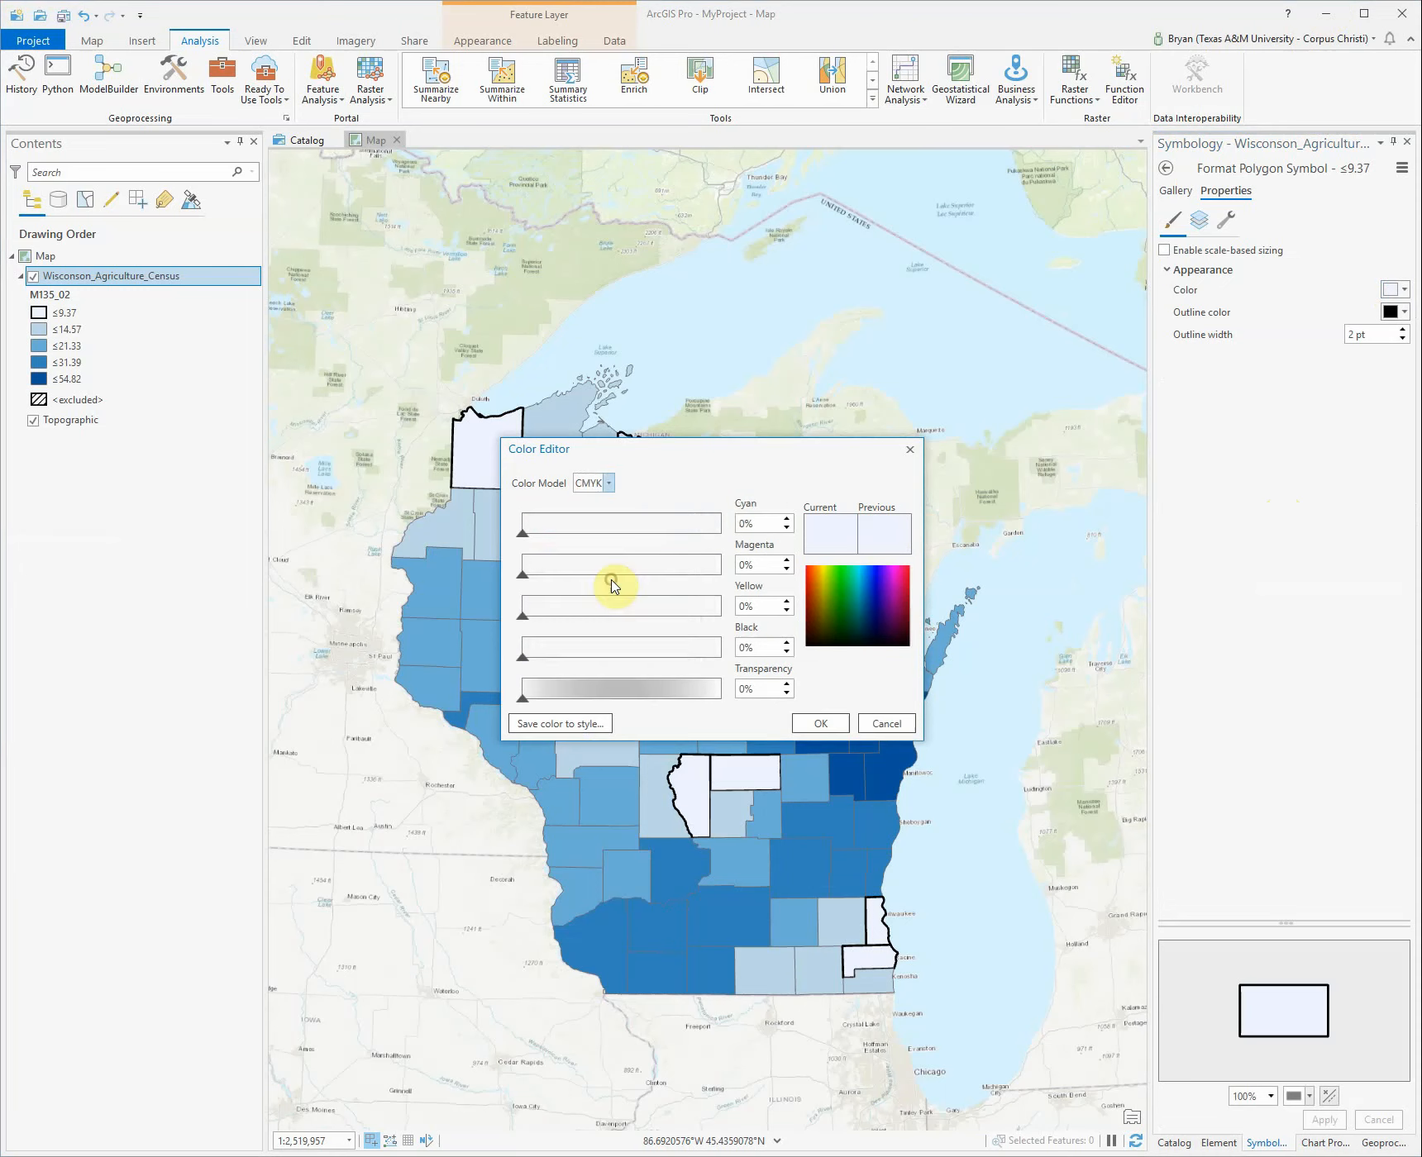
- Switch the color model back to RGB, cancel the color edit, and return to the layer's primary symbology
left_click(601, 487)
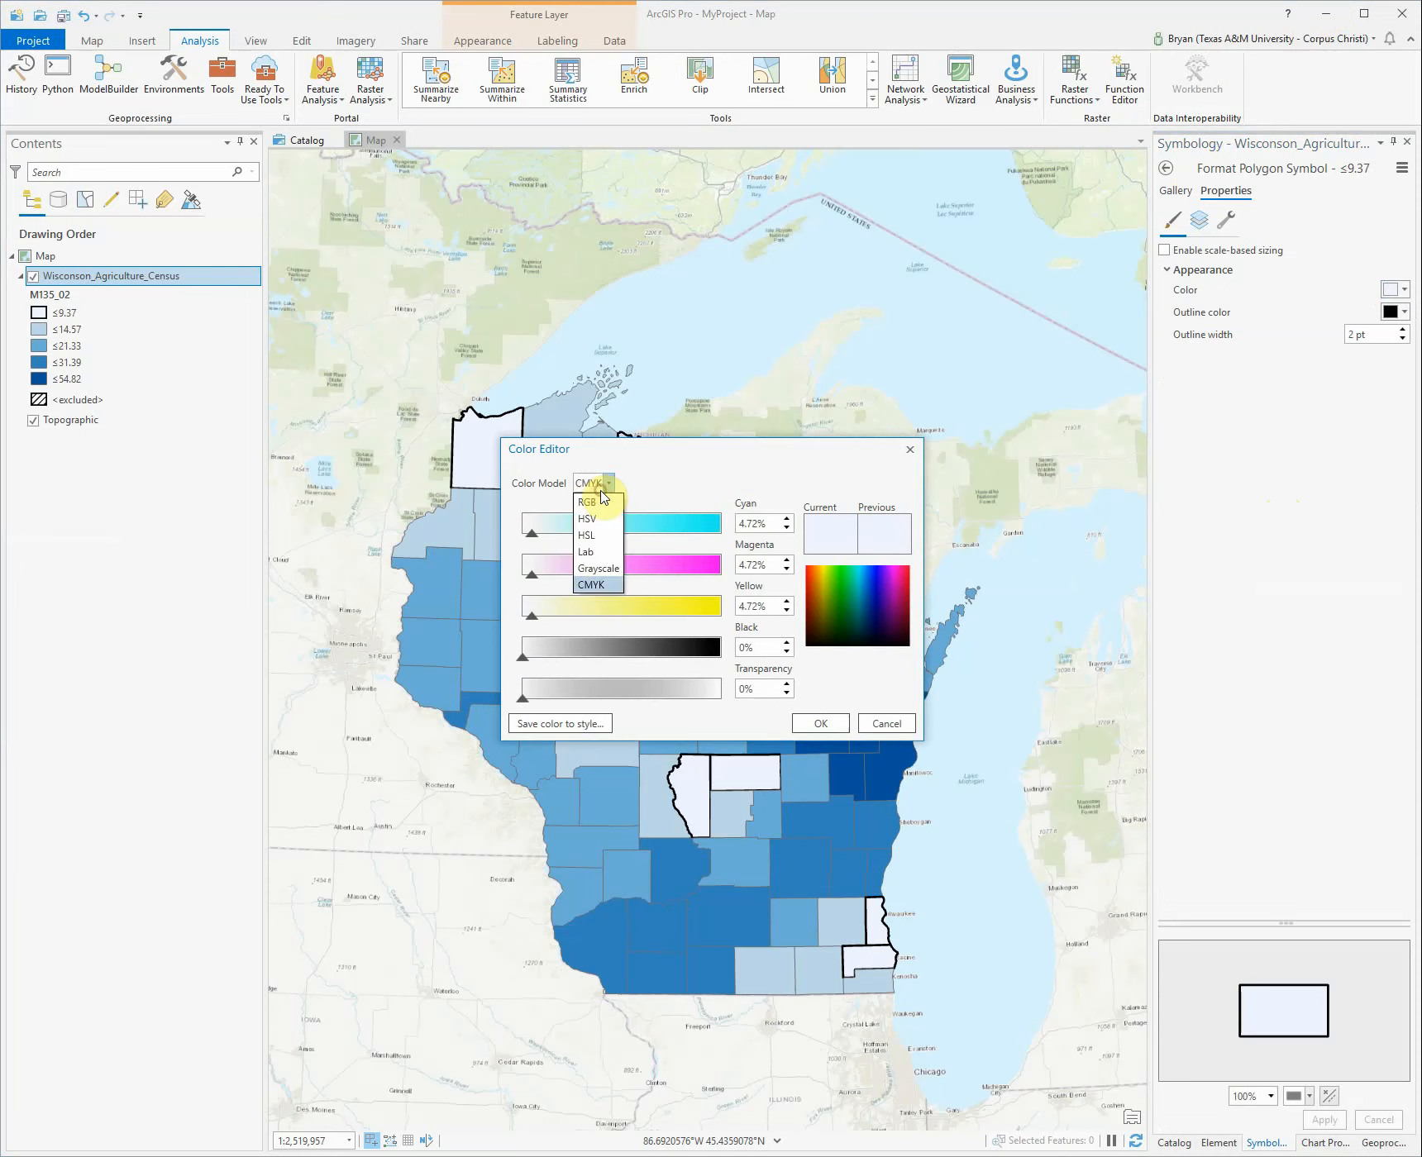
left_click(595, 498)
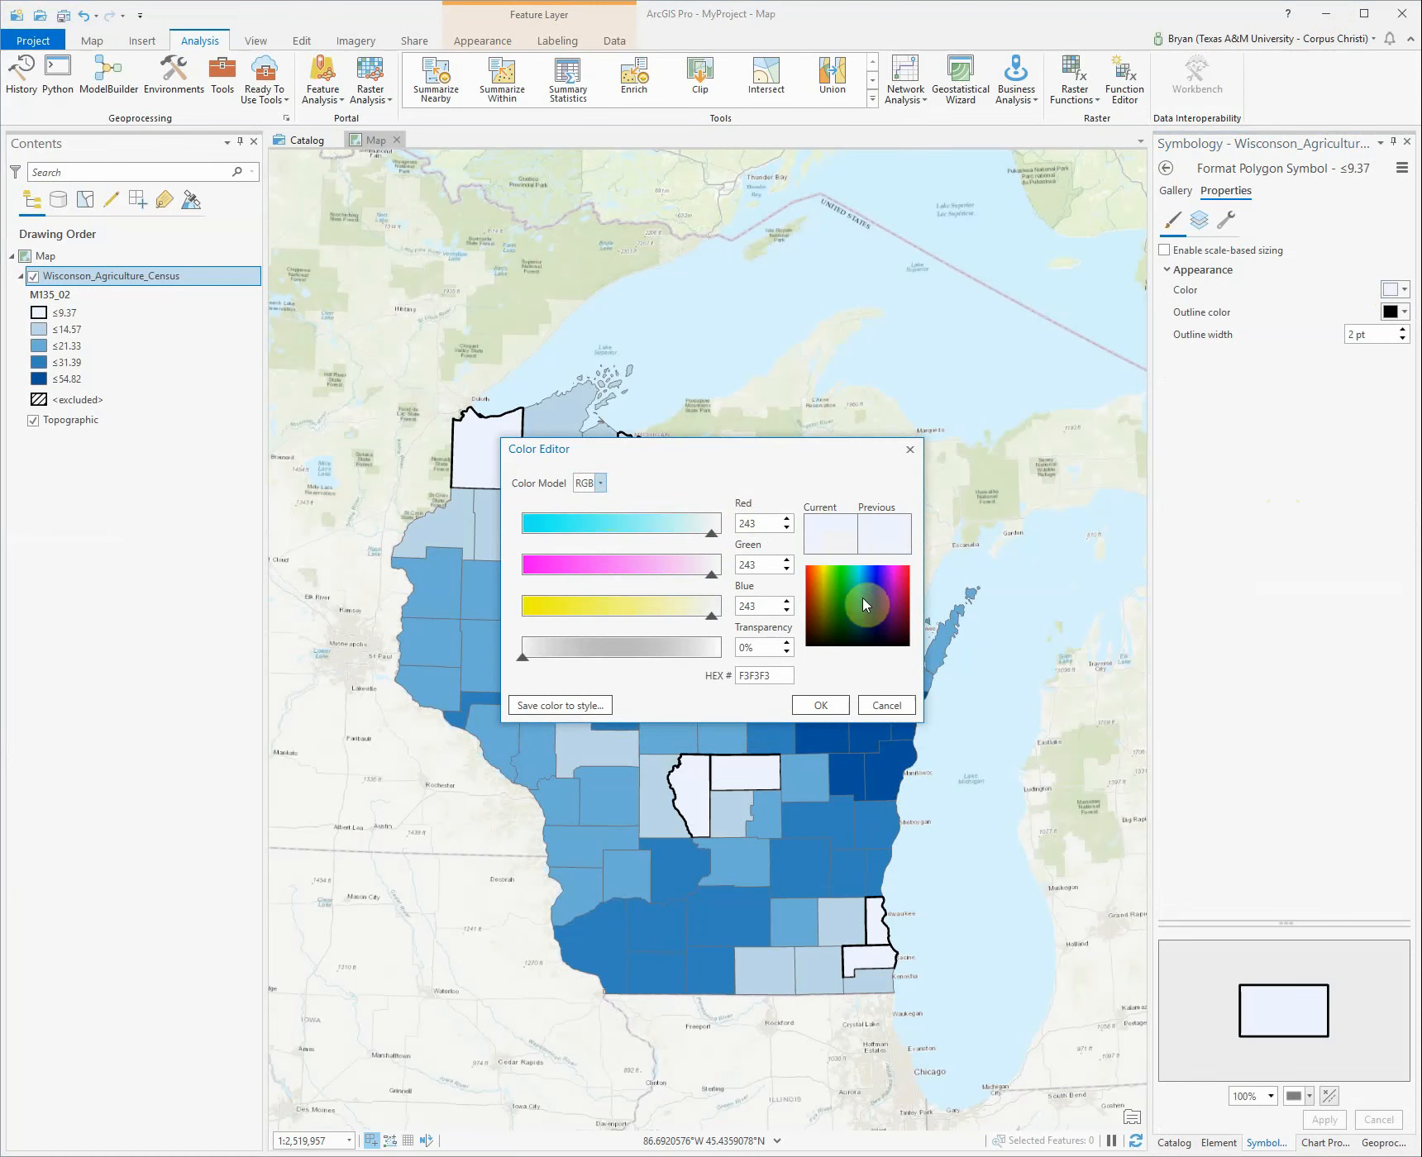
left_click(885, 705)
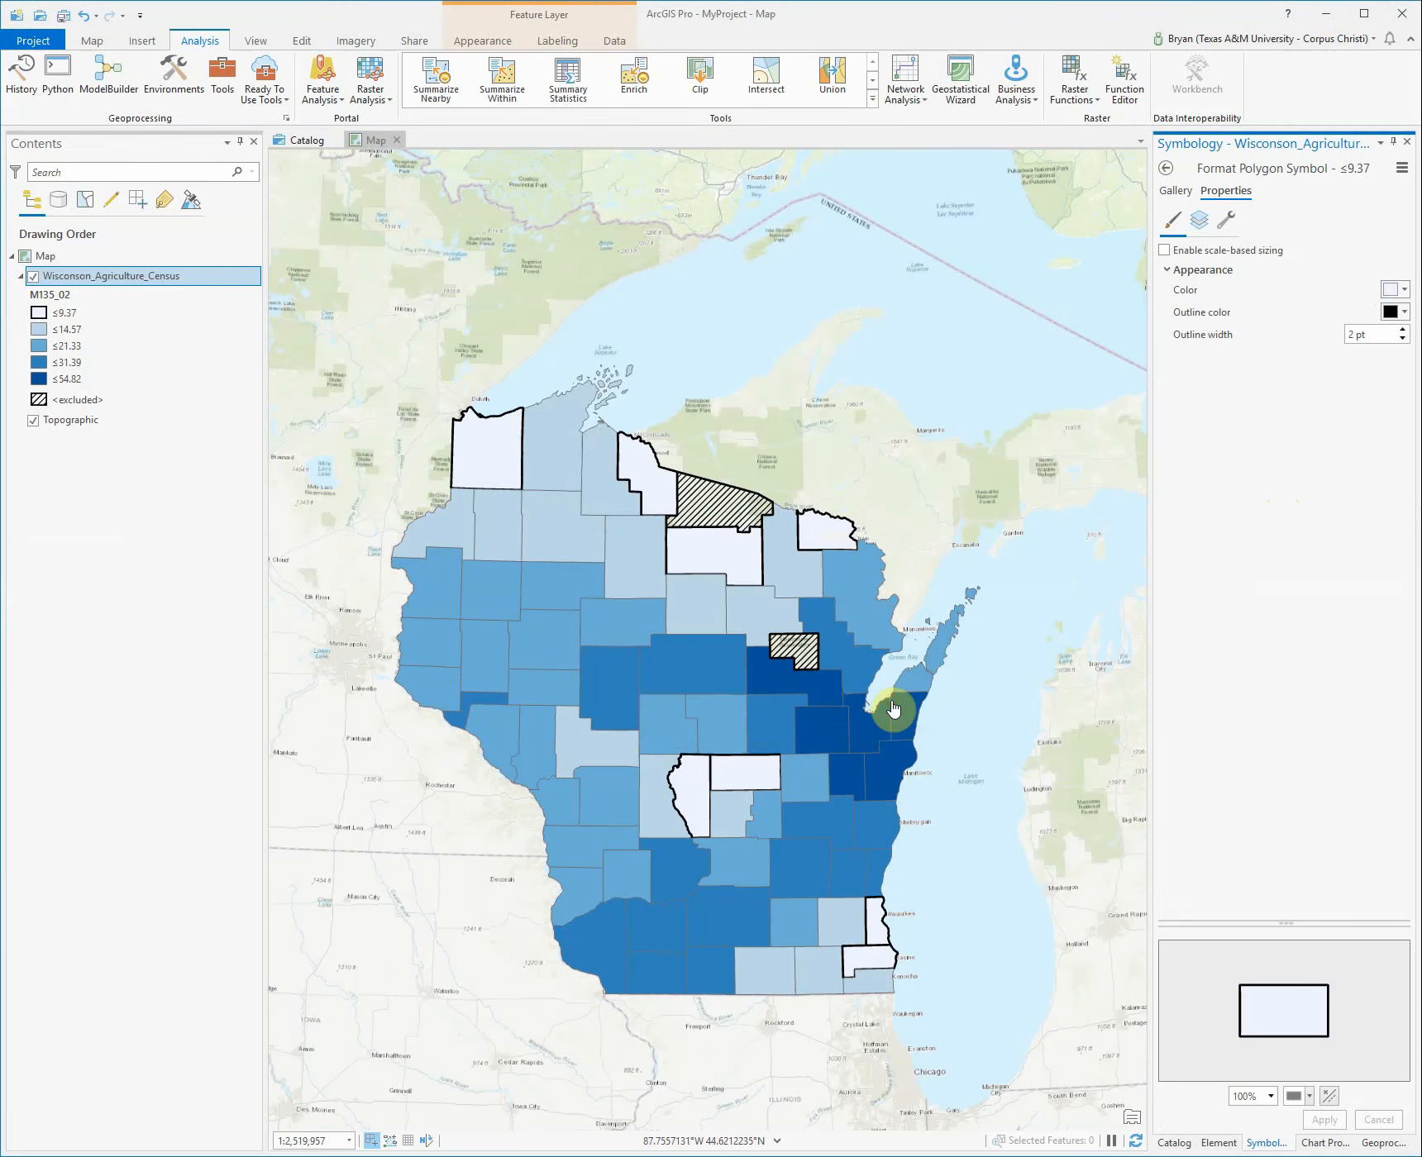
left_click(1166, 171)
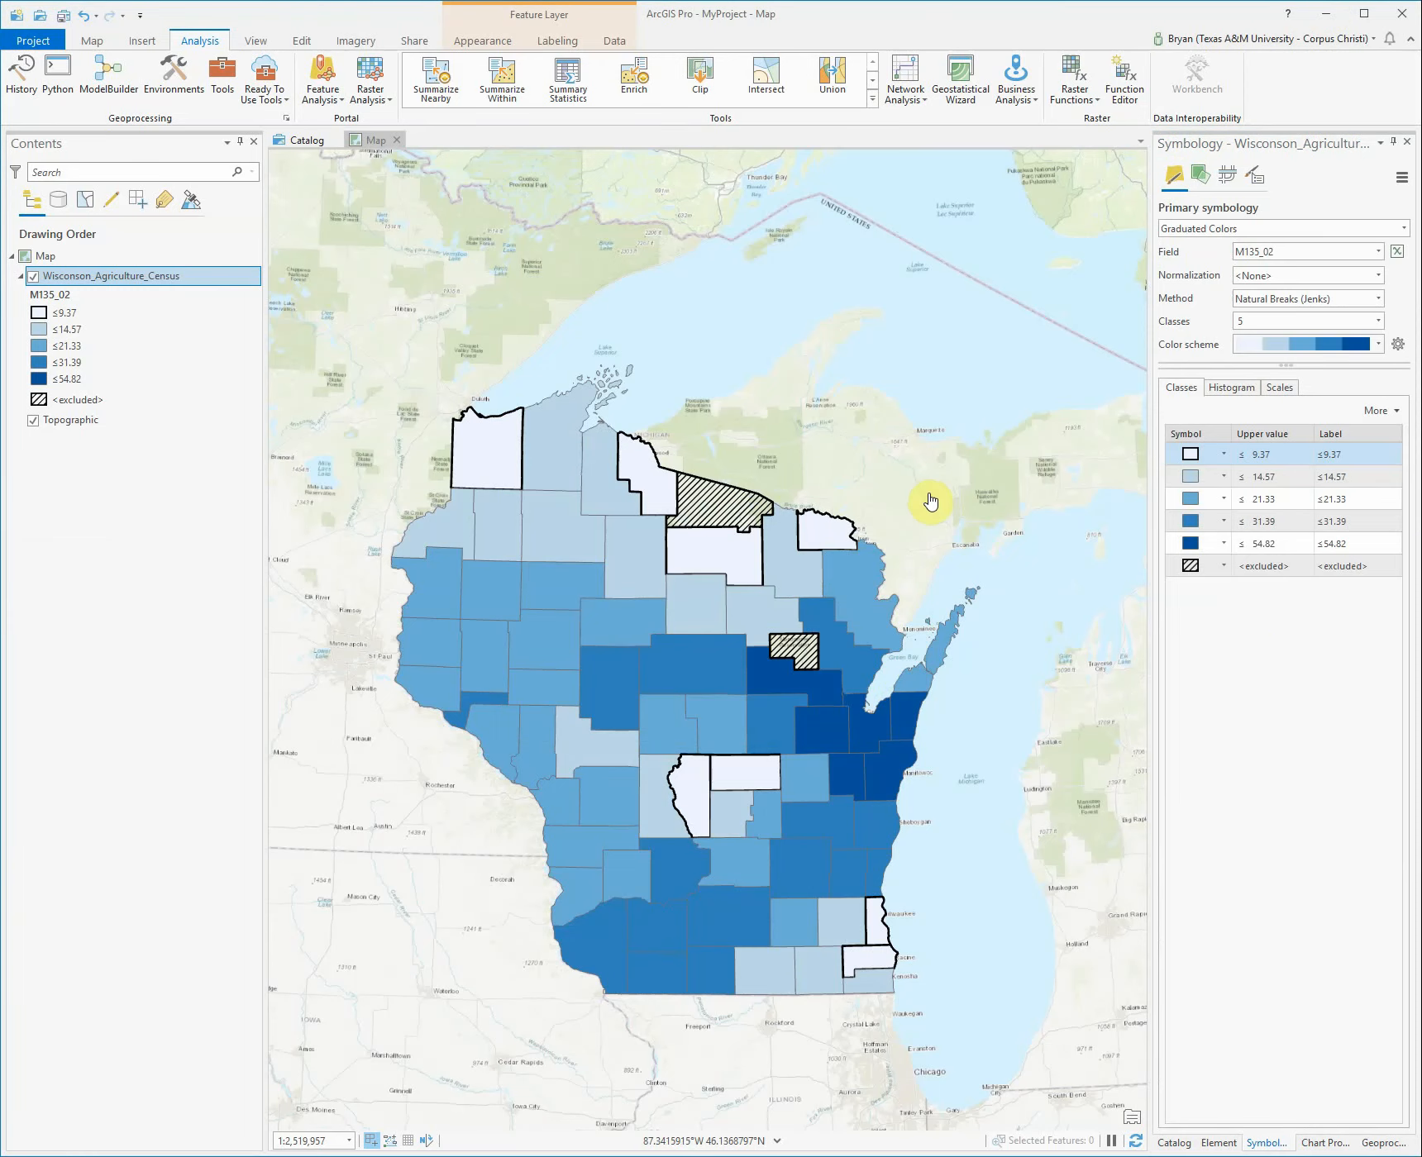
- Try the Quantile, Equal Interval and Geometric Interval classification methods on M135_02
left_click(1360, 301)
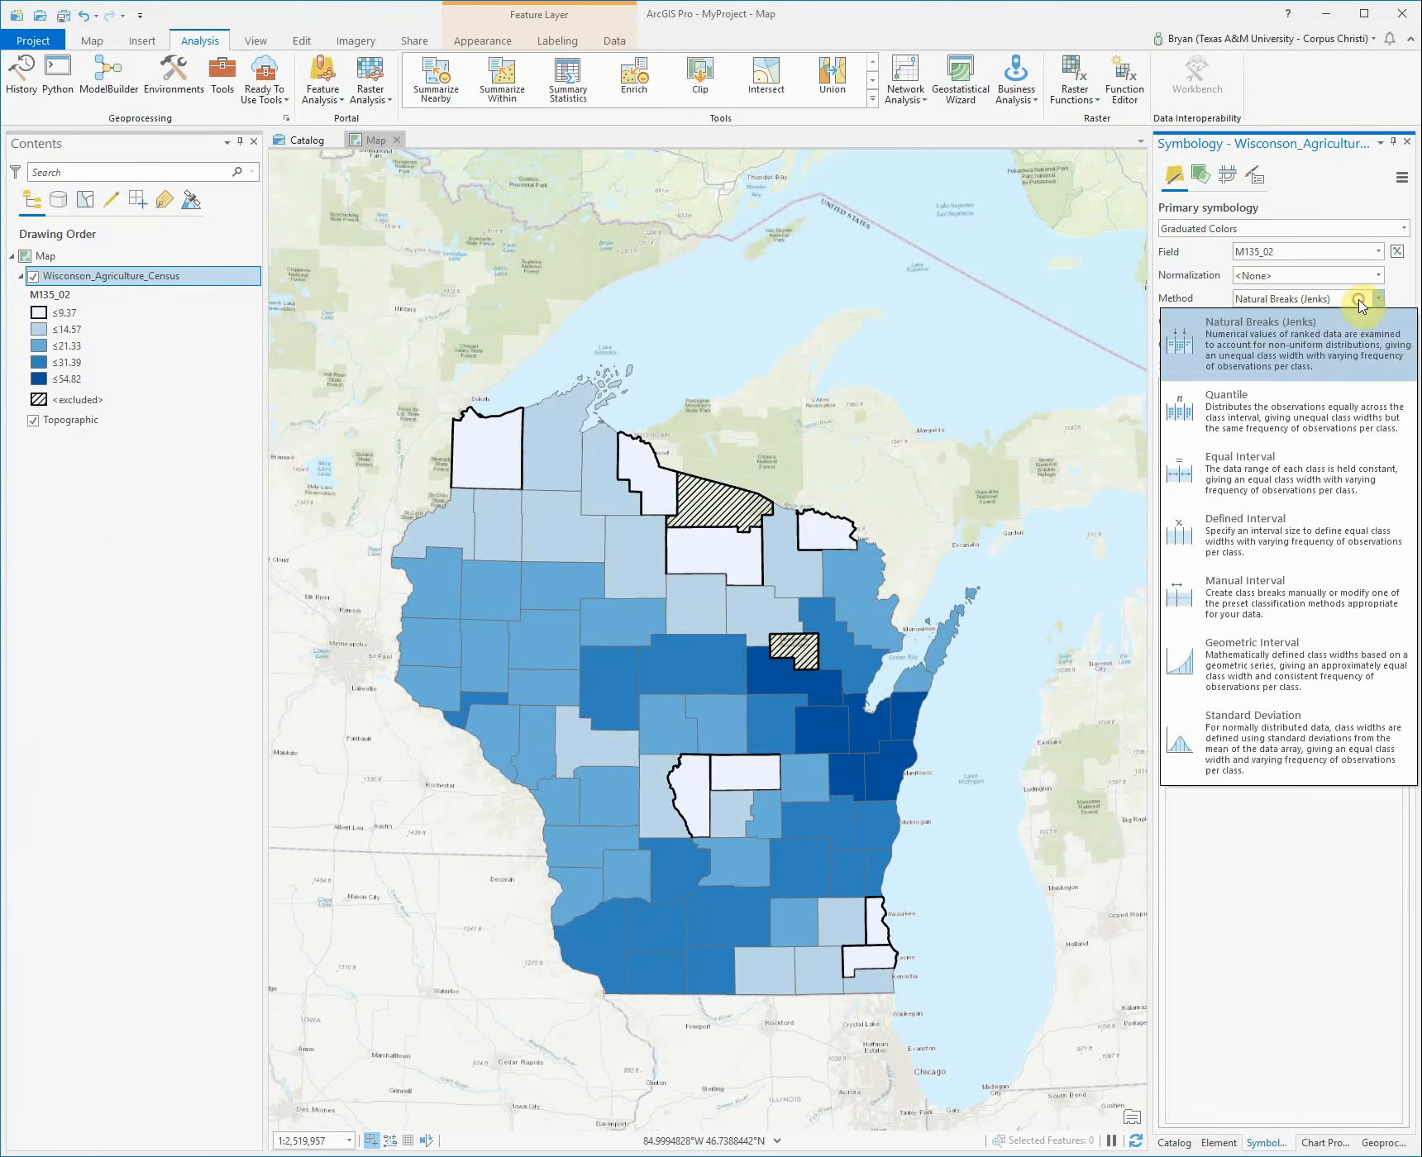
left_click(1323, 397)
left_click(1316, 301)
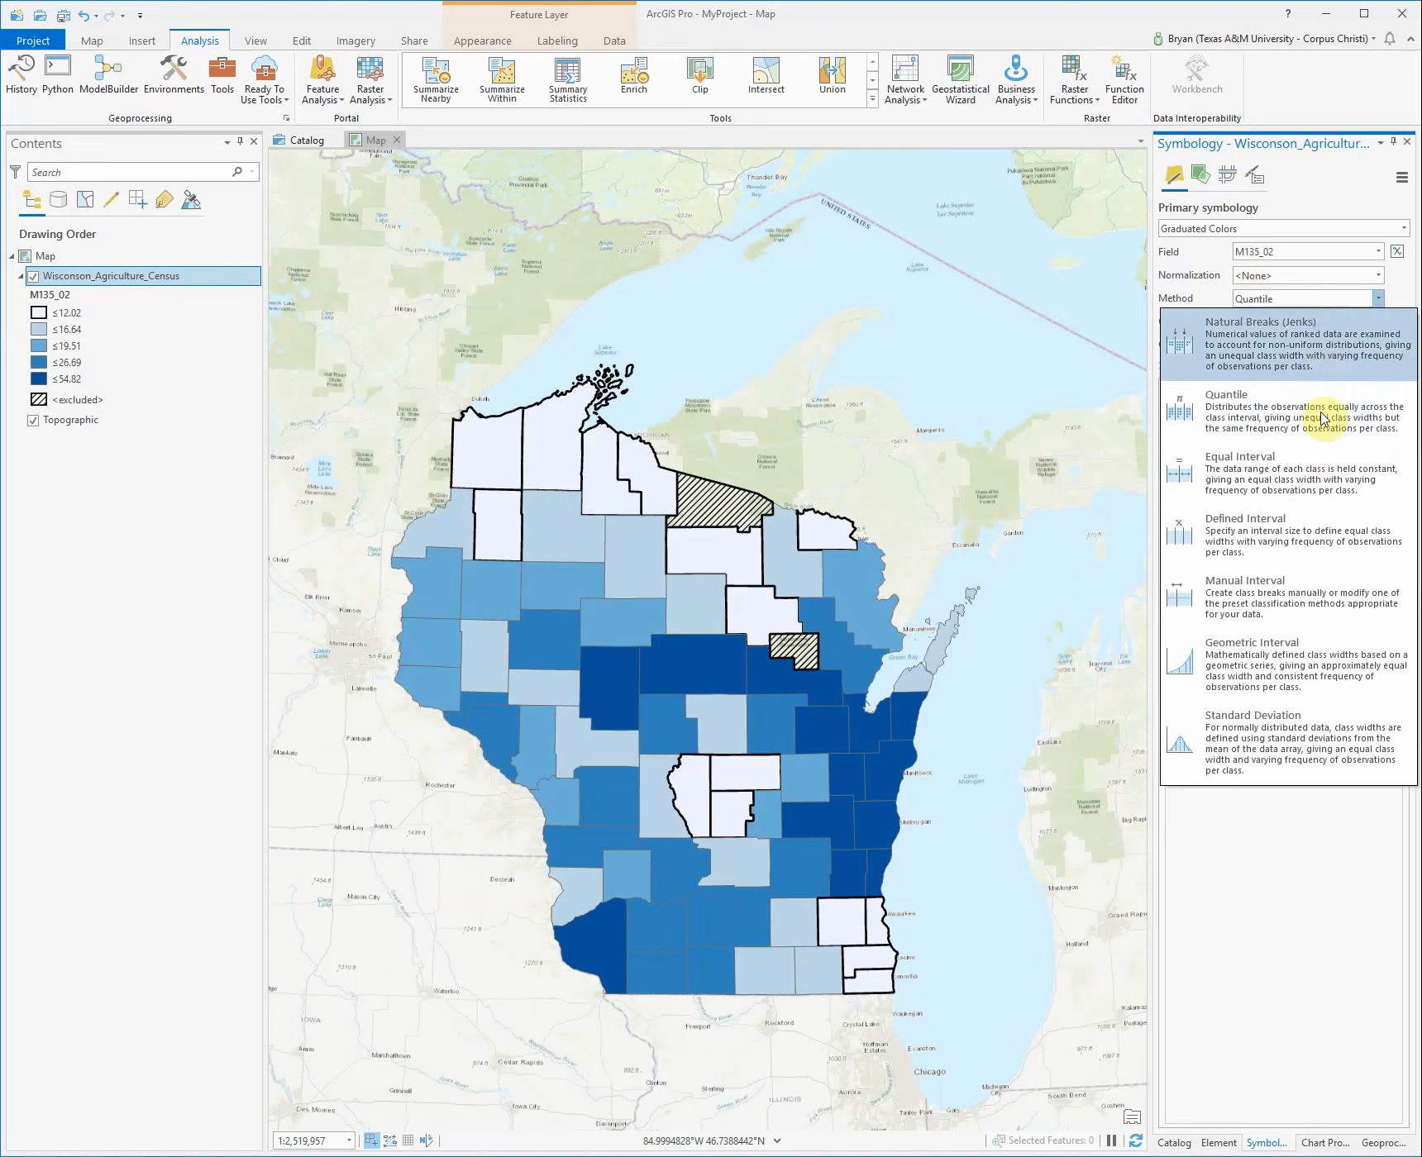
left_click(1315, 461)
left_click(1303, 302)
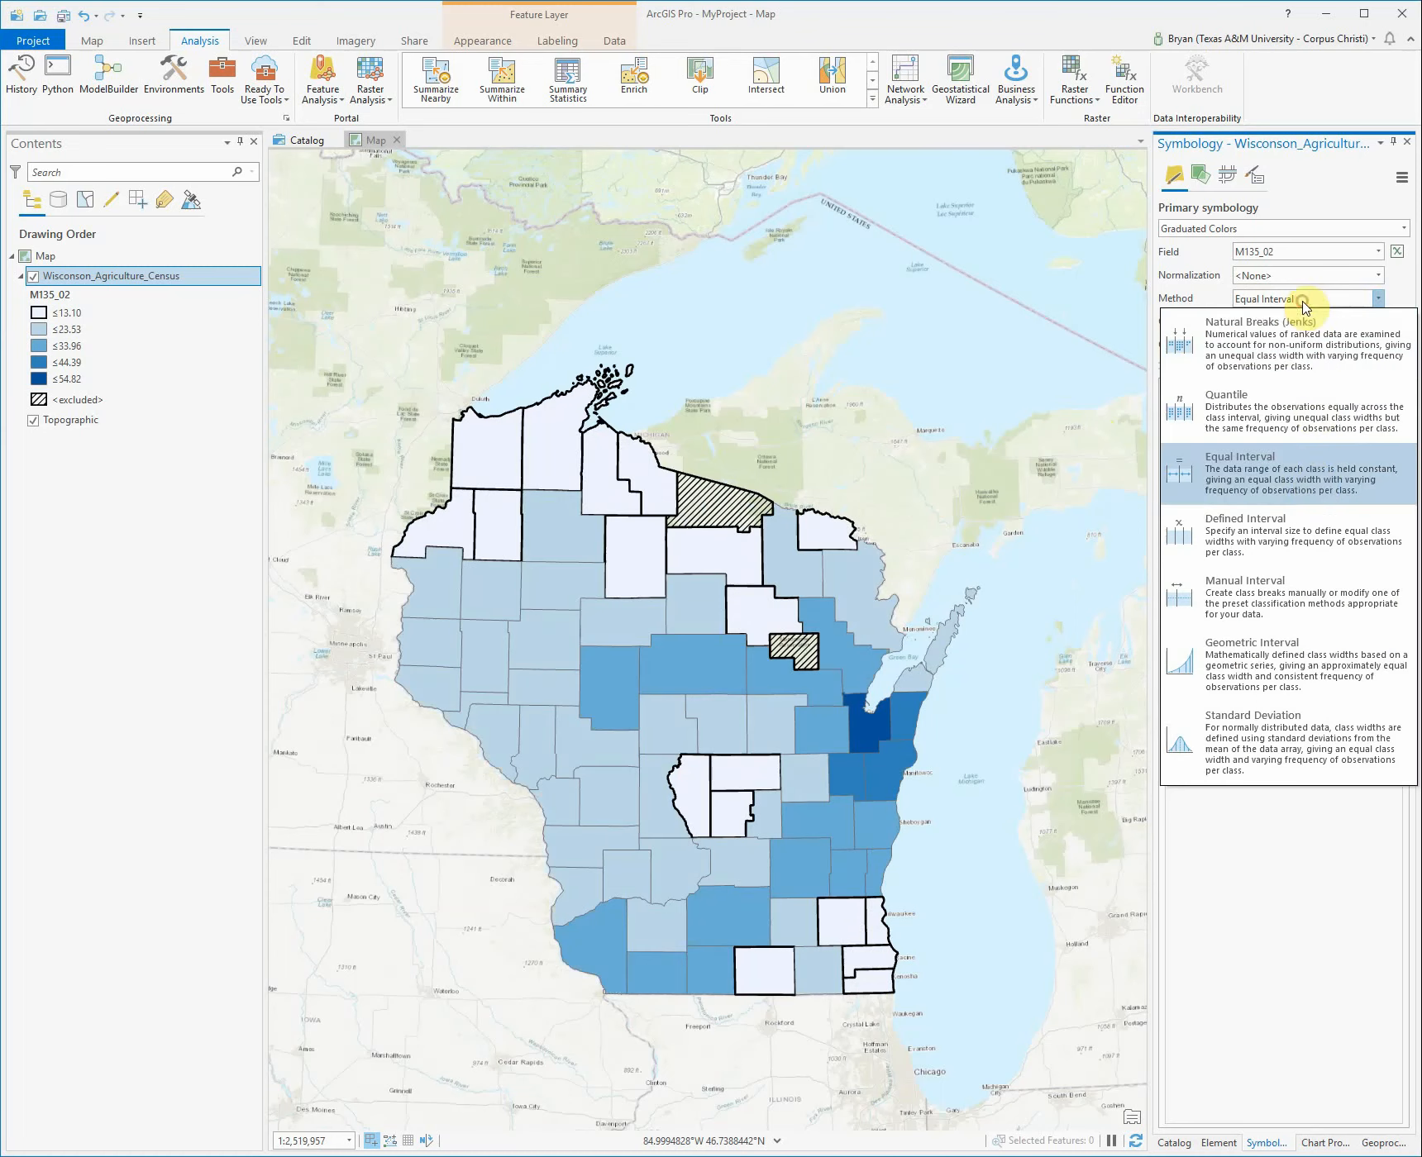
left_click(1304, 664)
- Classify M135_02 by Standard Deviation and apply the diverging brown-to-teal color scheme
left_click(1293, 300)
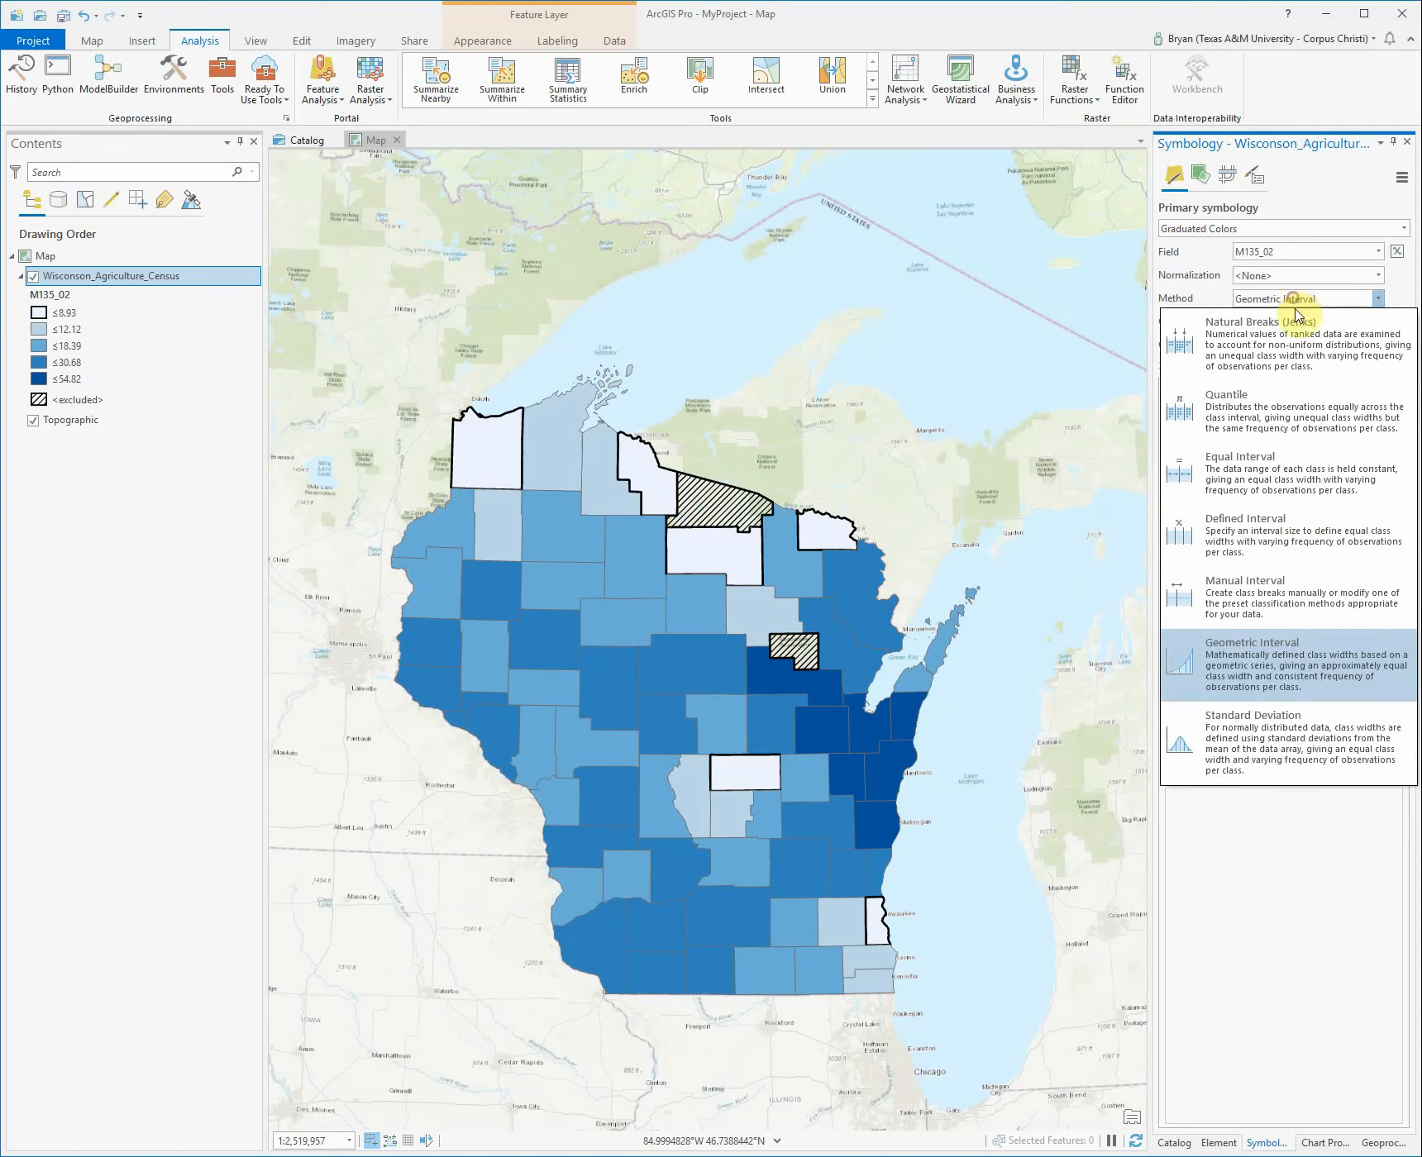
left_click(1304, 737)
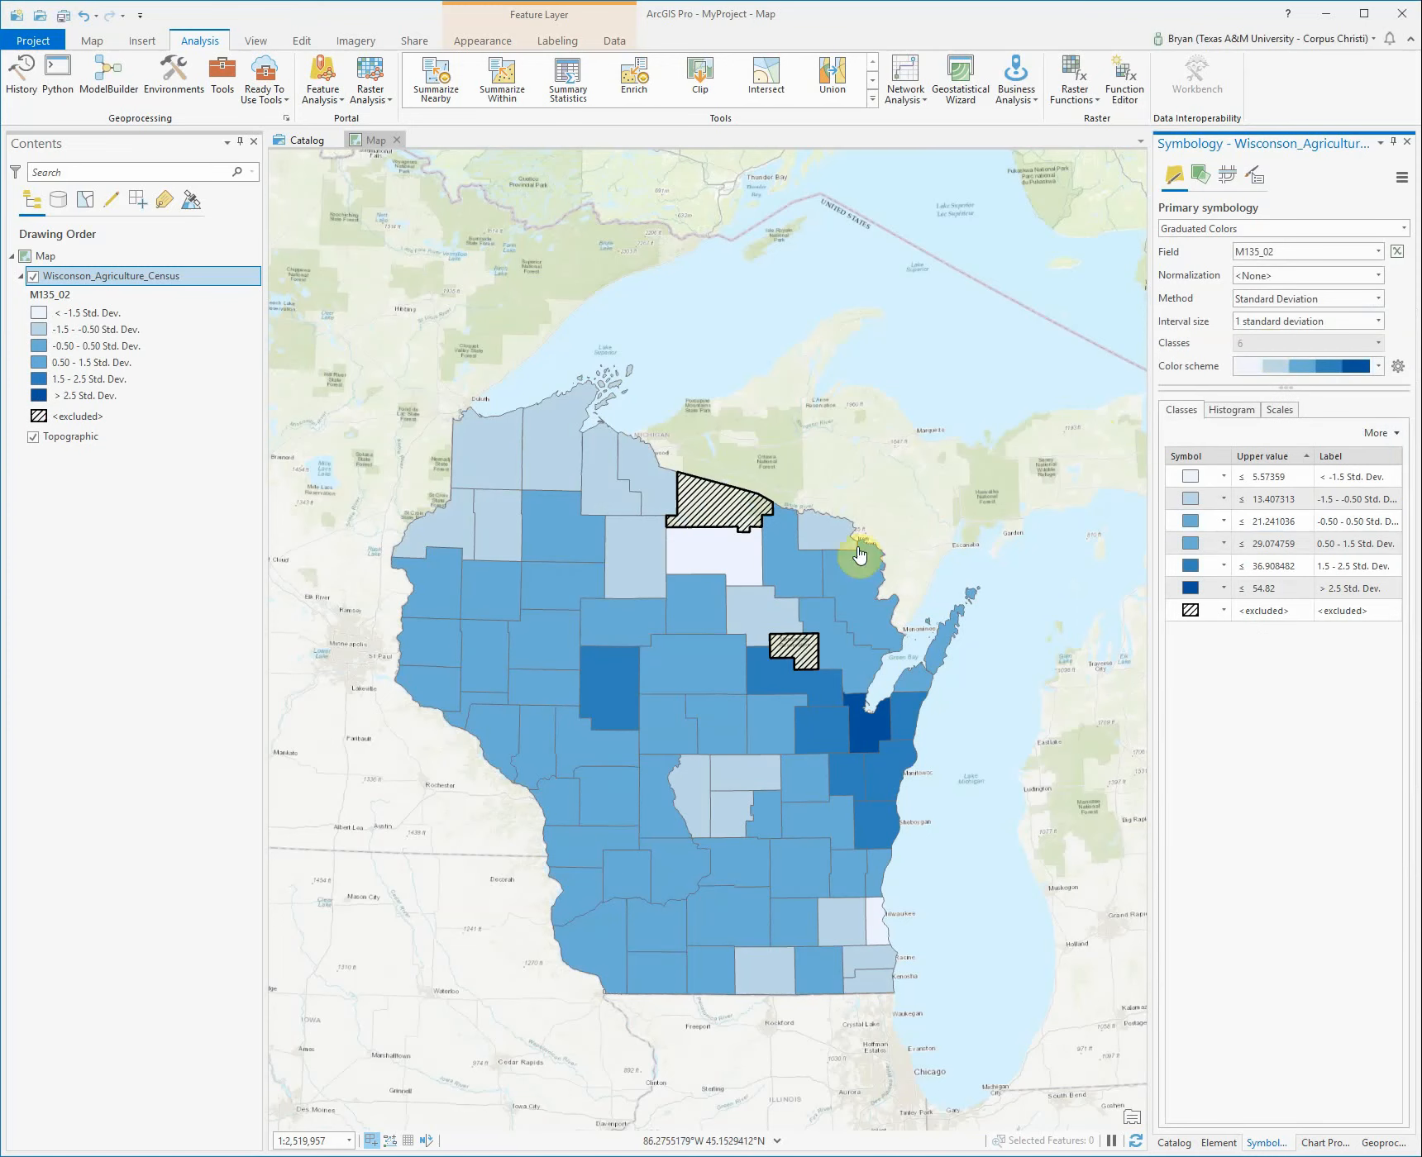
left_click(1304, 366)
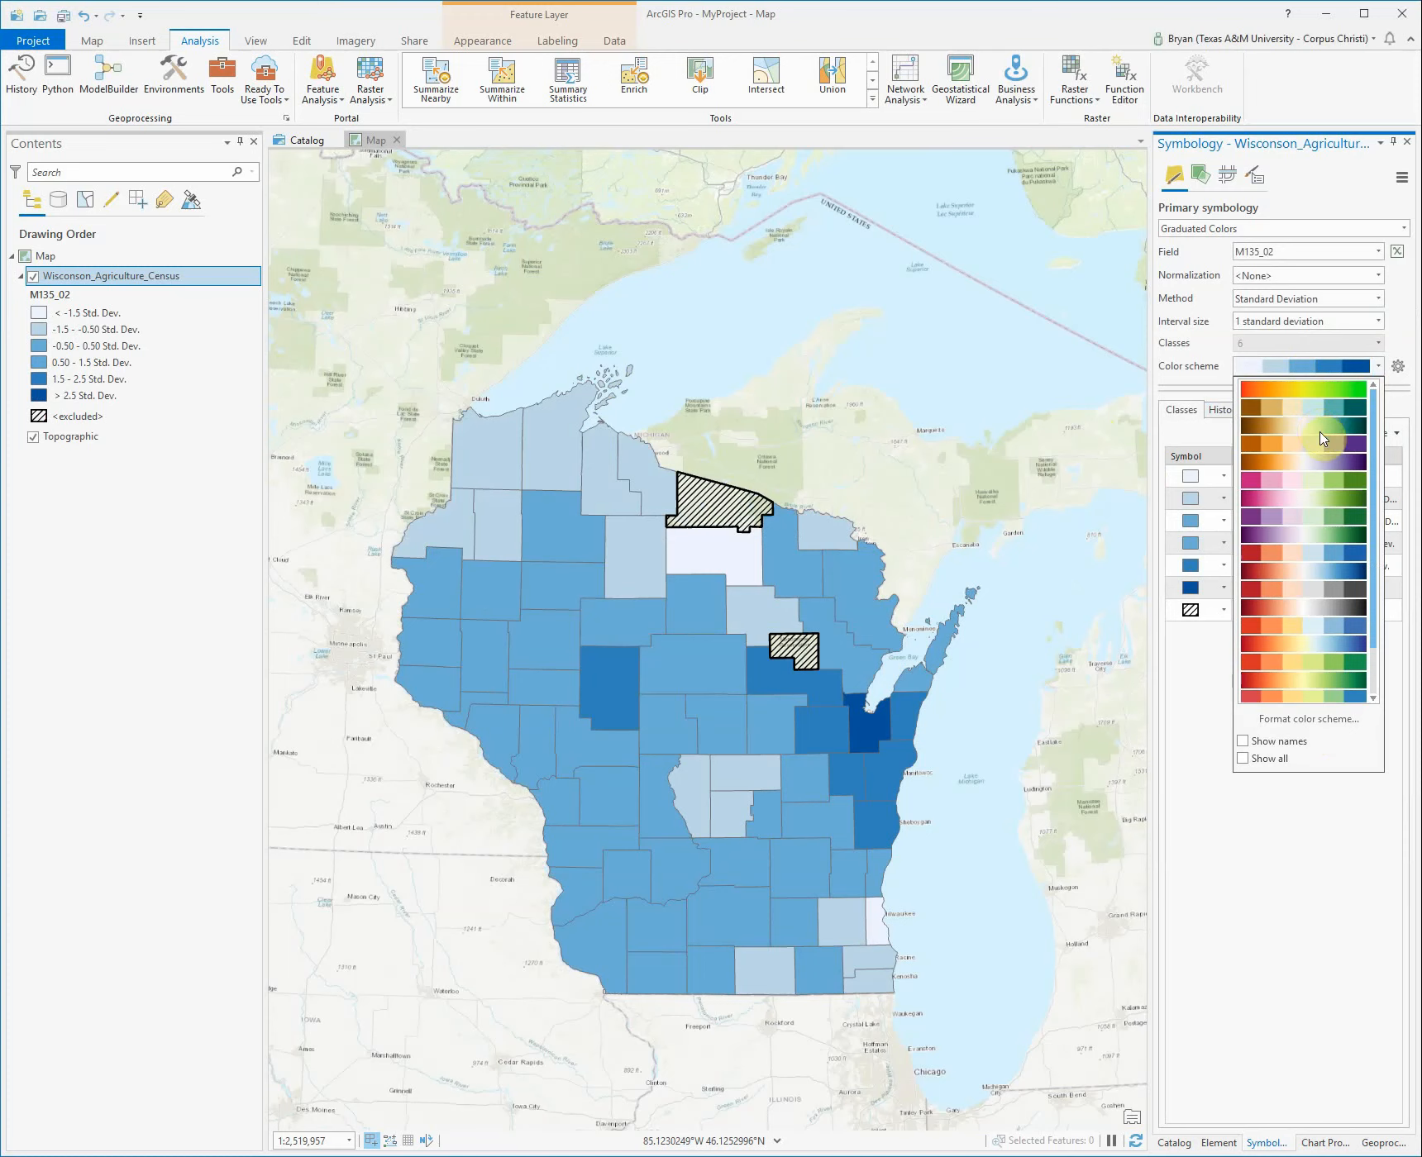
left_click(1327, 407)
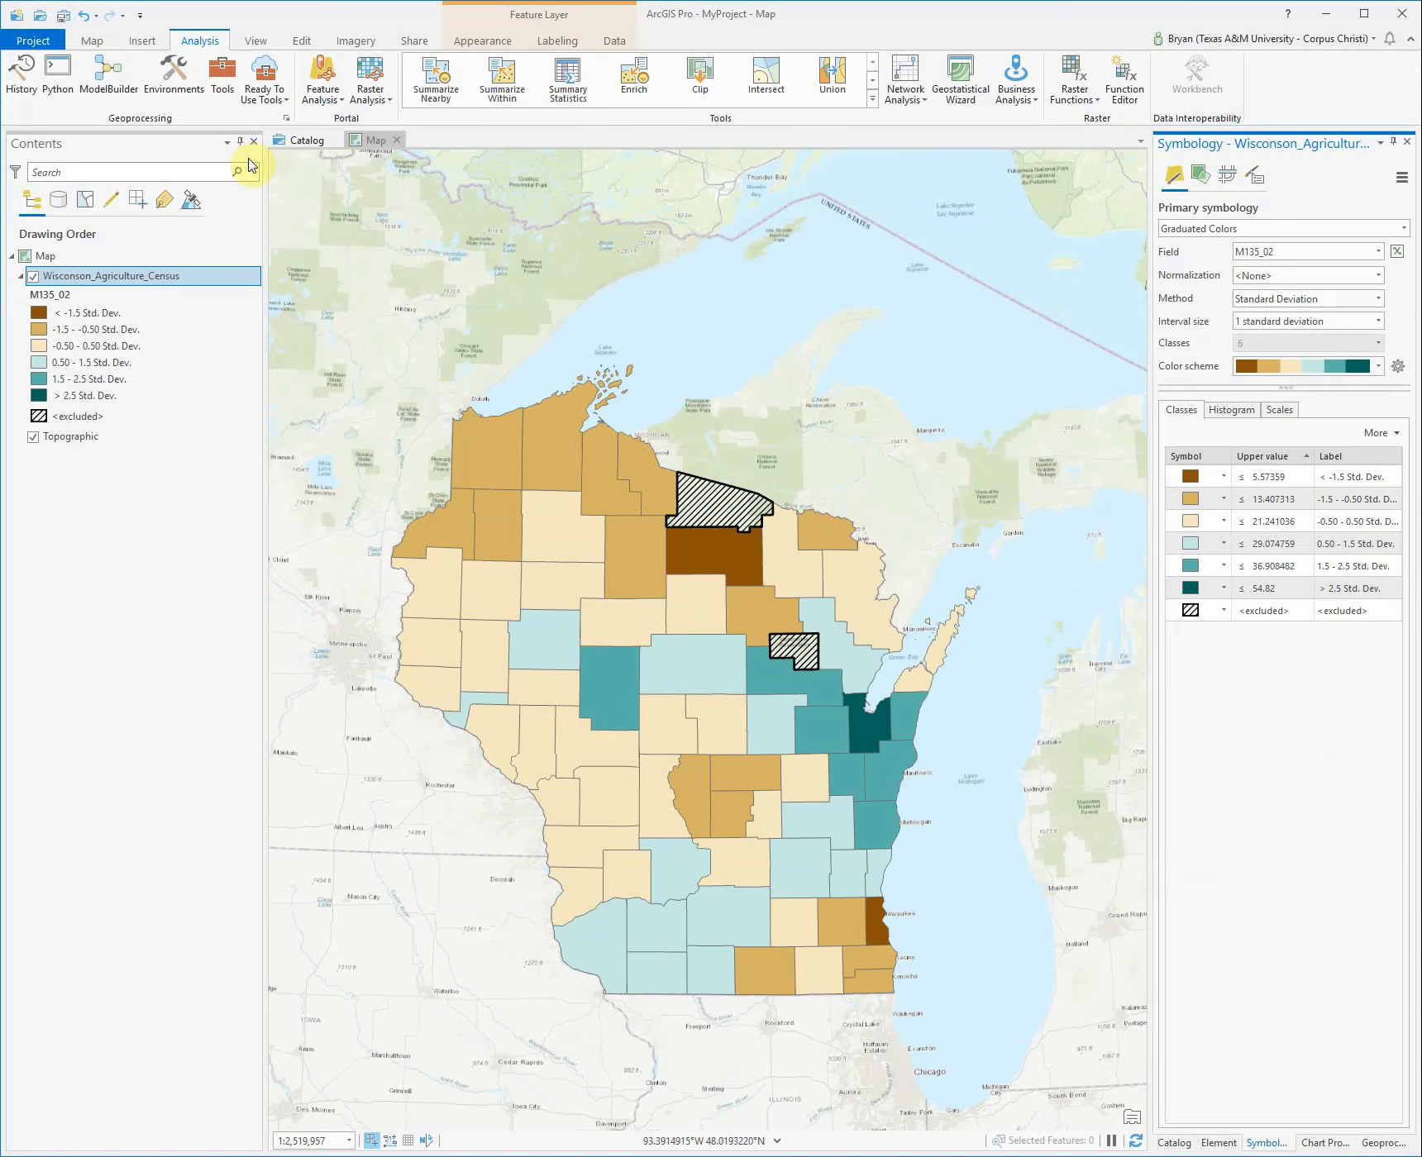
- Create a new layout with an ANSI portrait Legal page, 8.5" × 14"
left_click(132, 42)
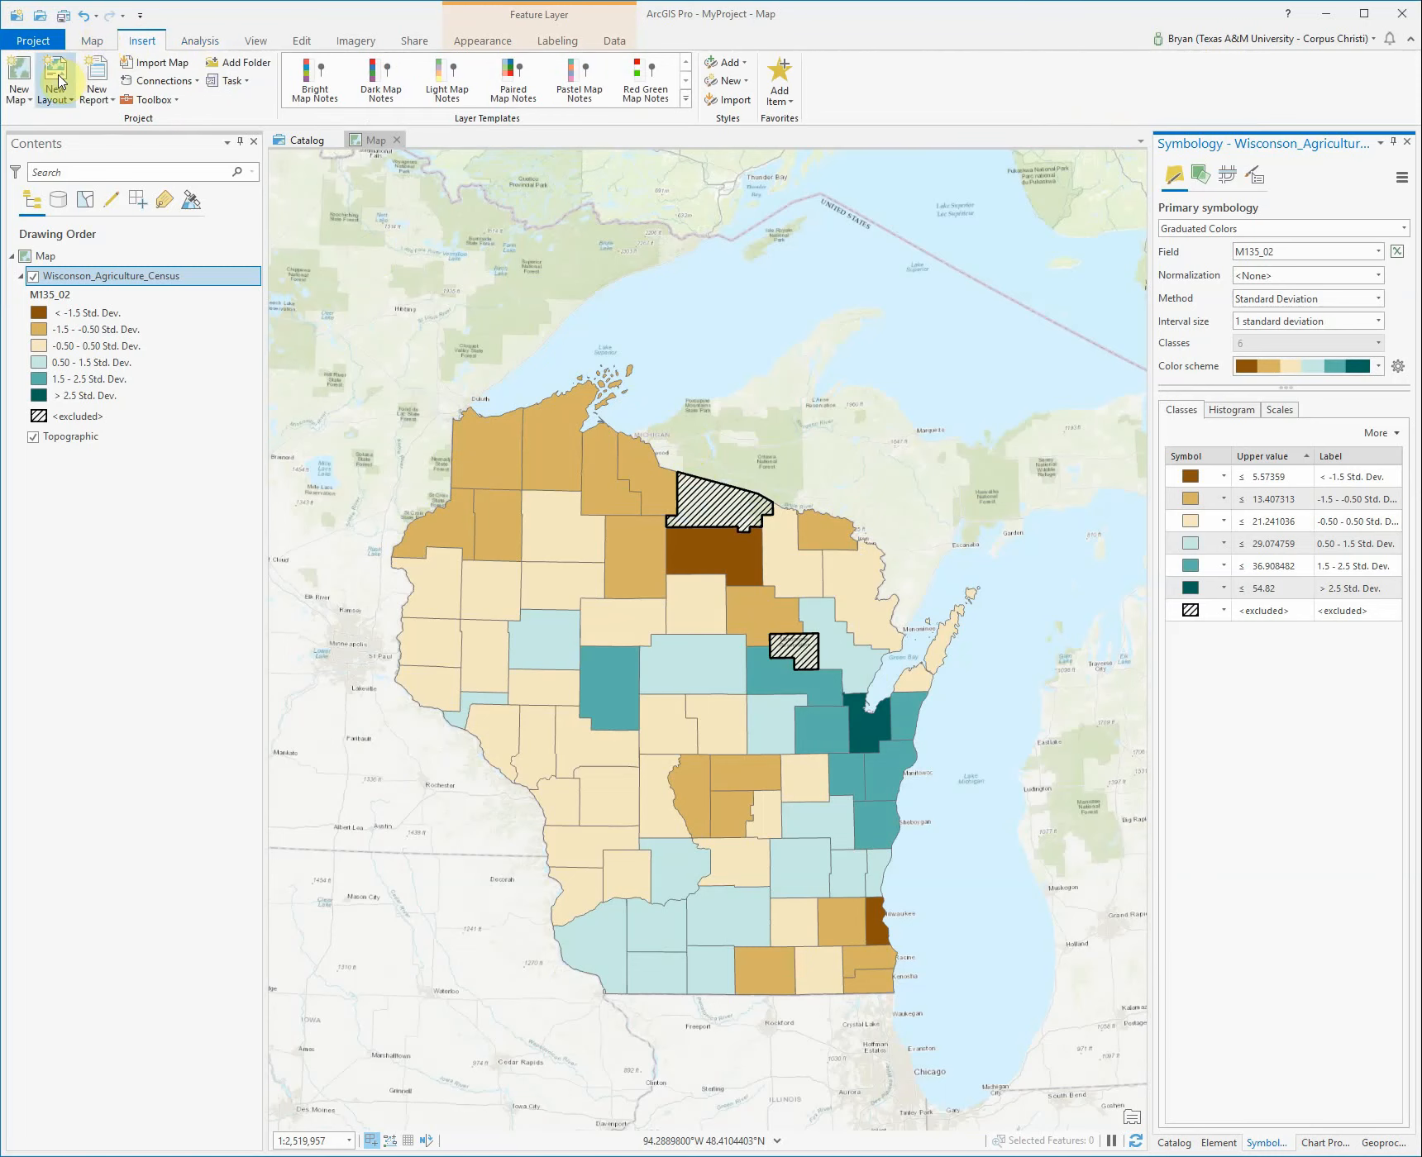
left_click(54, 78)
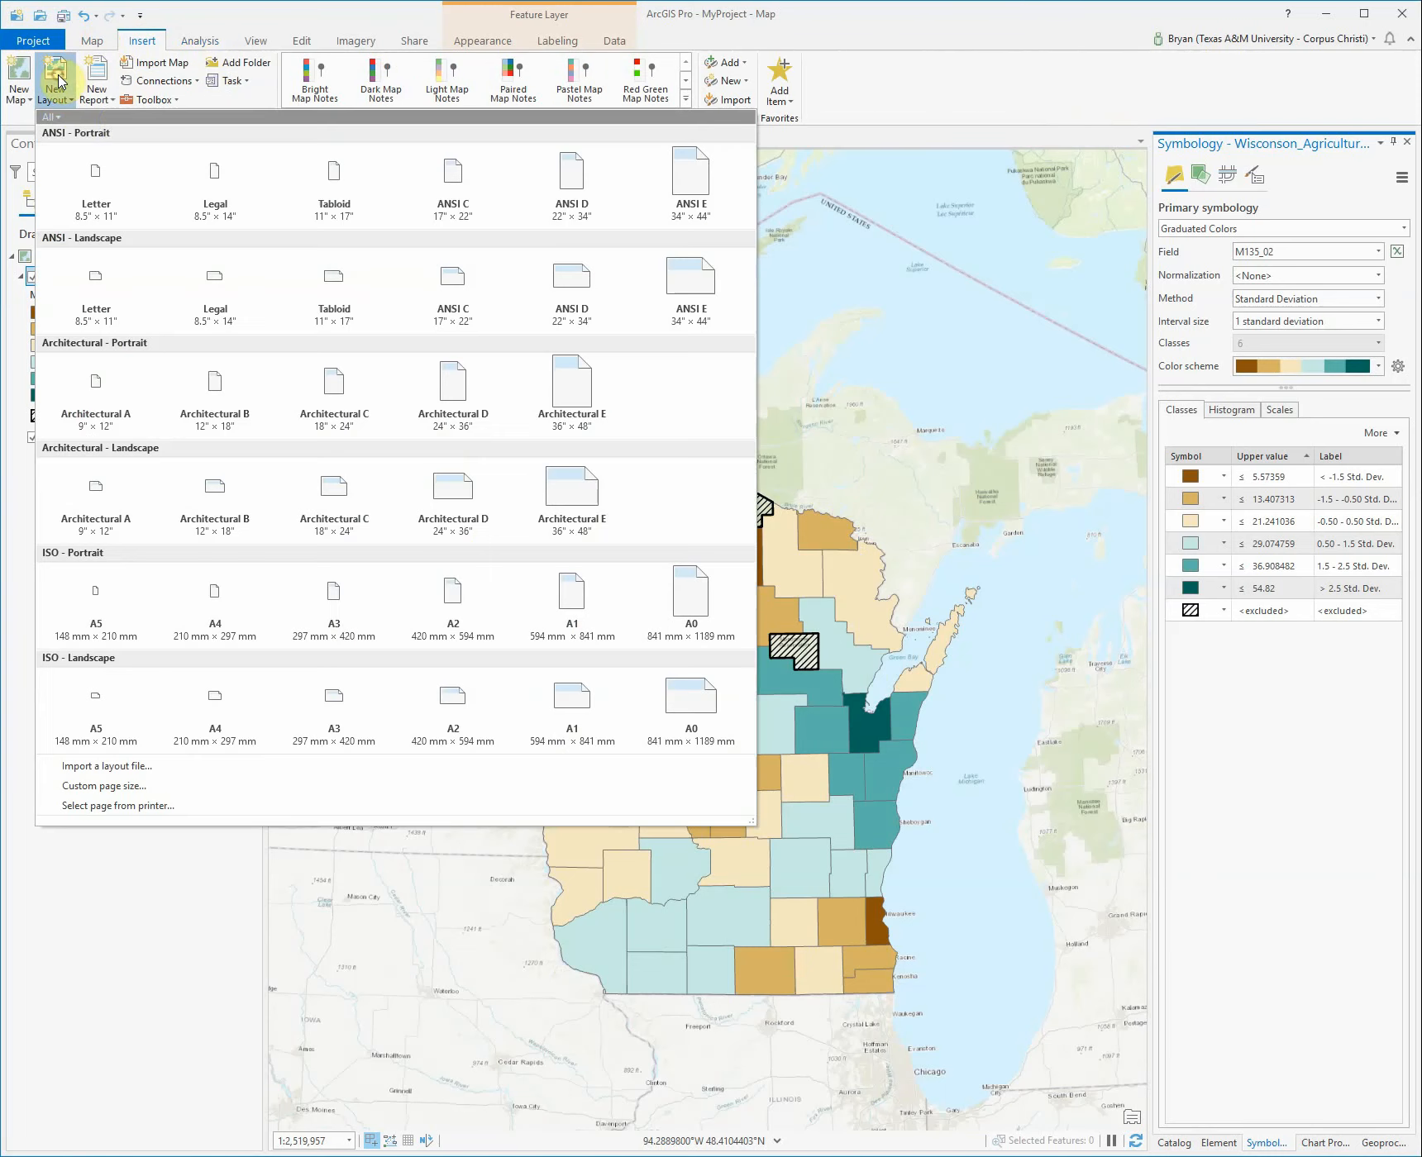
left_click(224, 189)
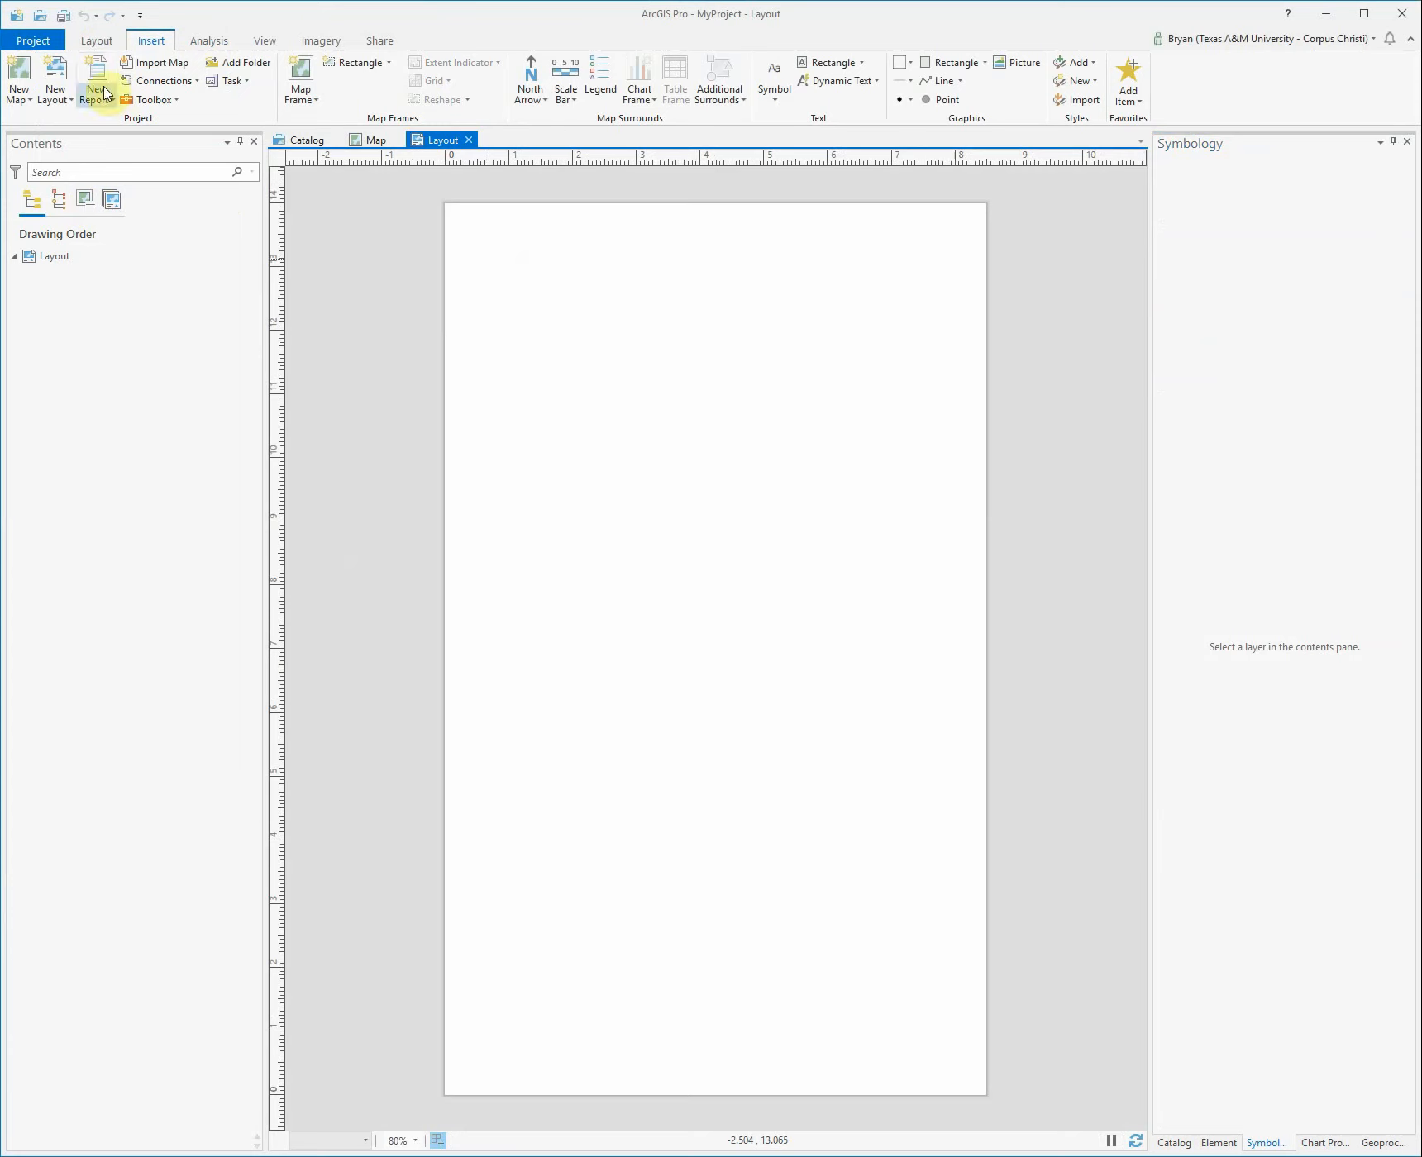
- Insert a map frame at the 1:2,519,957 map extent, about 7.3 by 12.9 inches, and roughly center it on the page
left_click(301, 76)
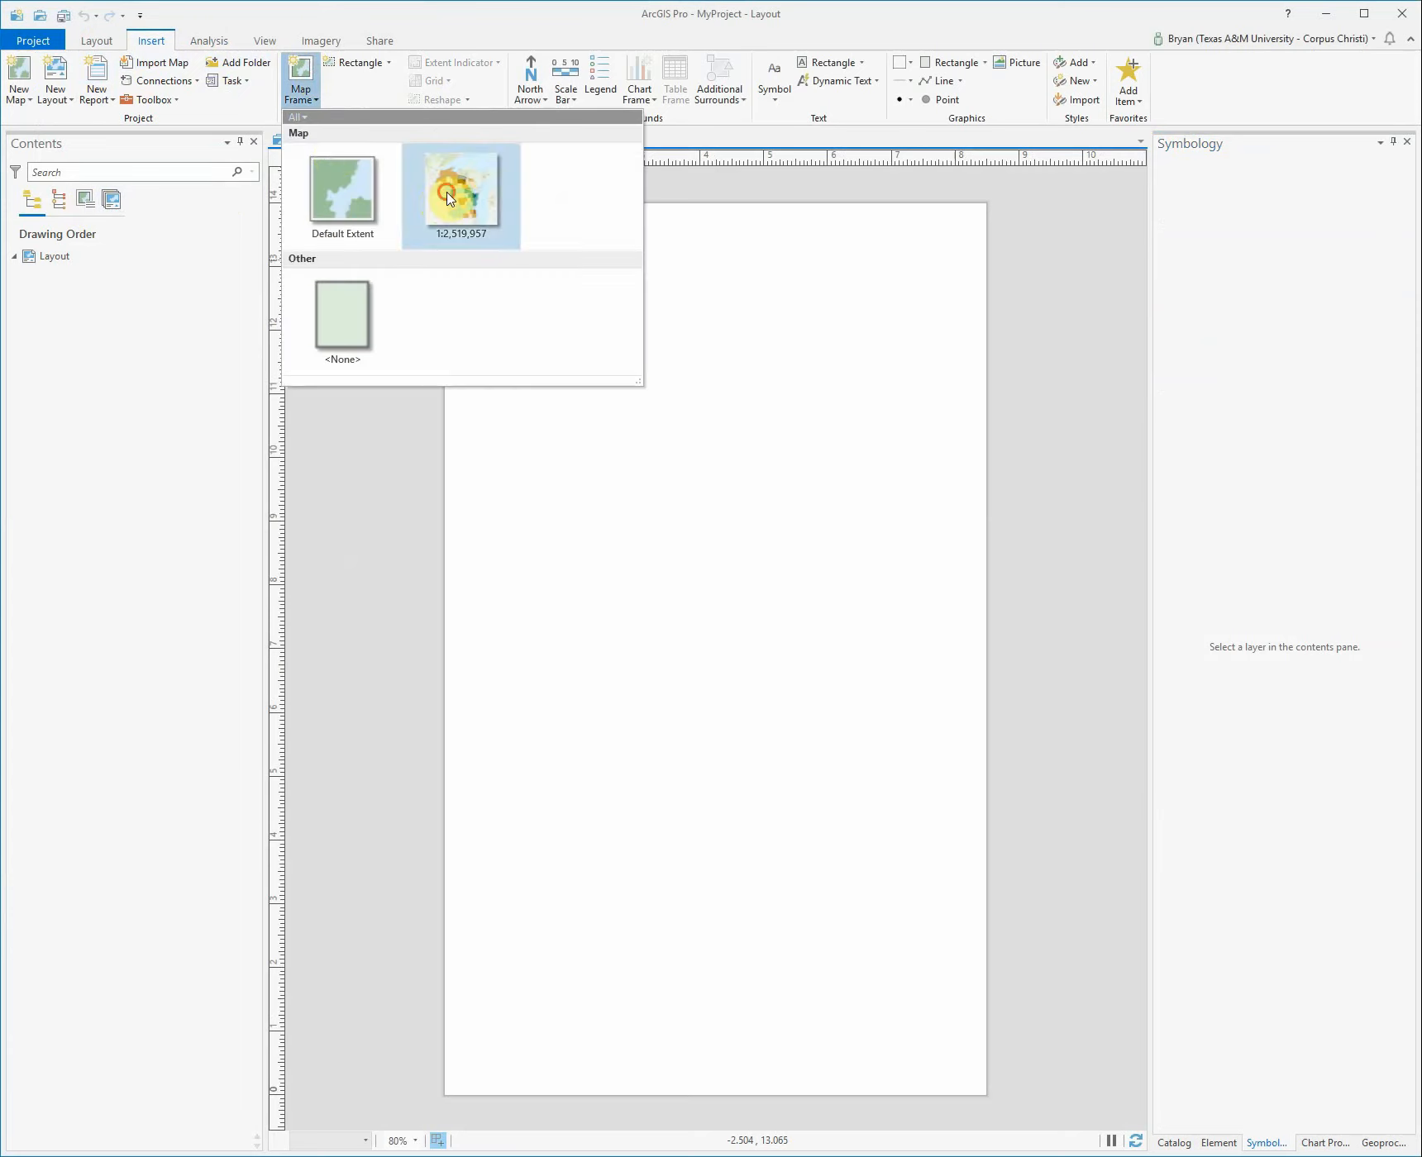
left_click(447, 197)
left_click_drag(491, 240, 960, 1062)
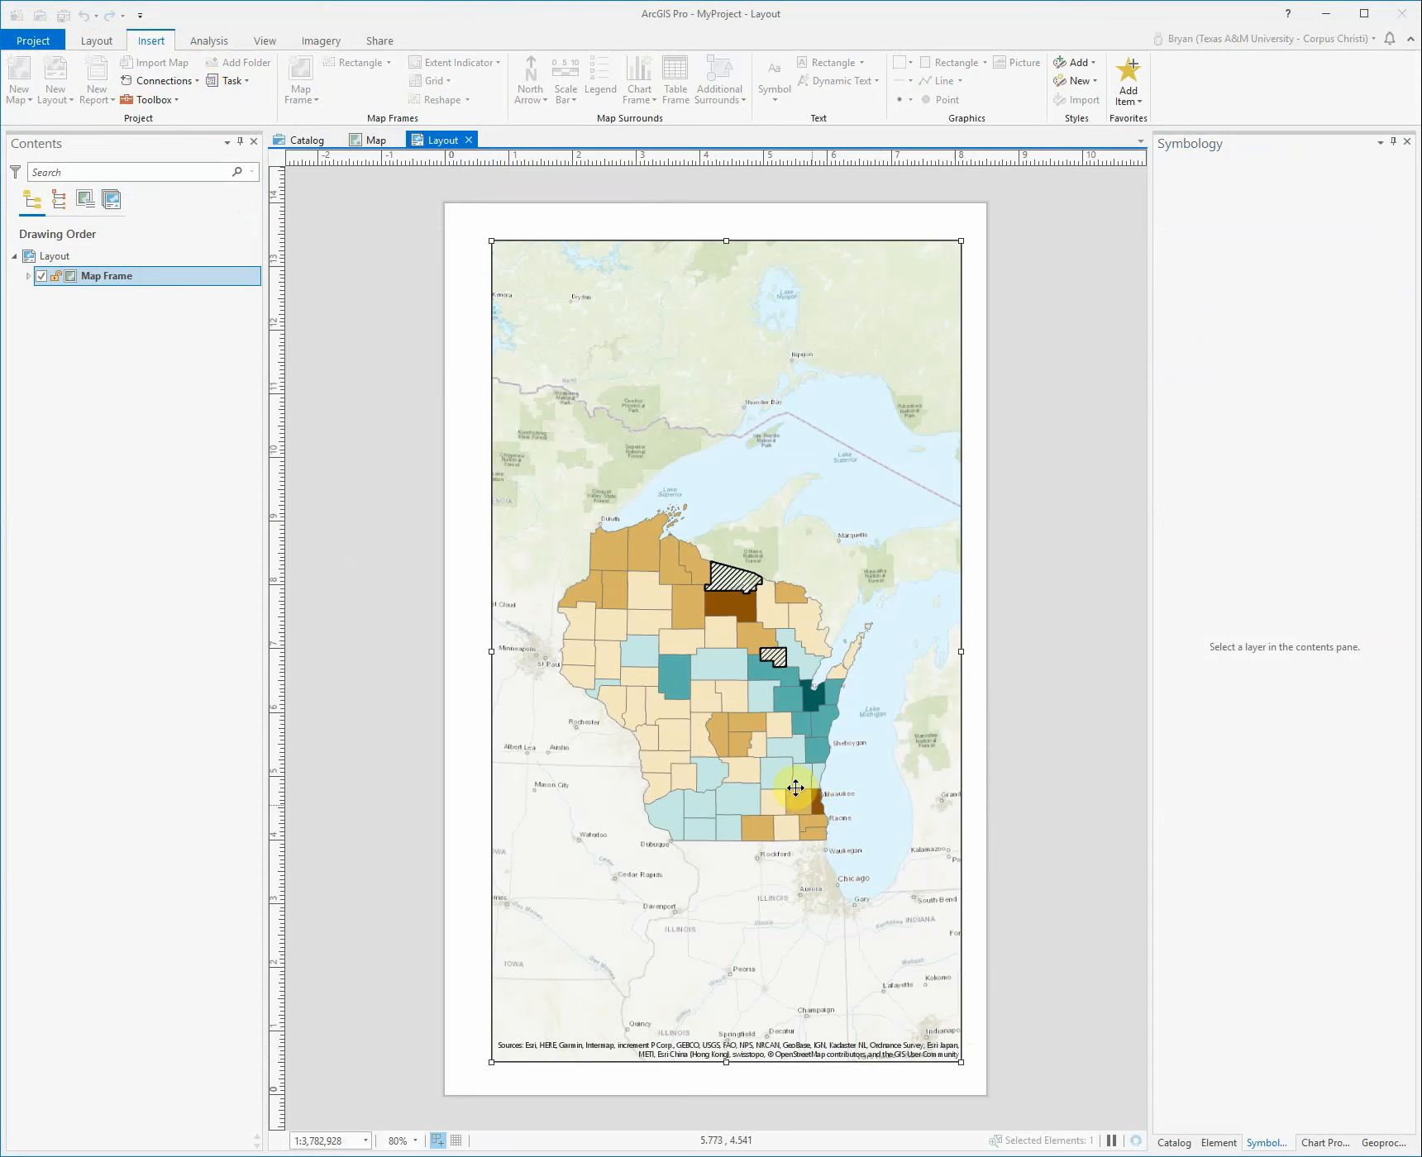
left_click_drag(757, 754, 745, 747)
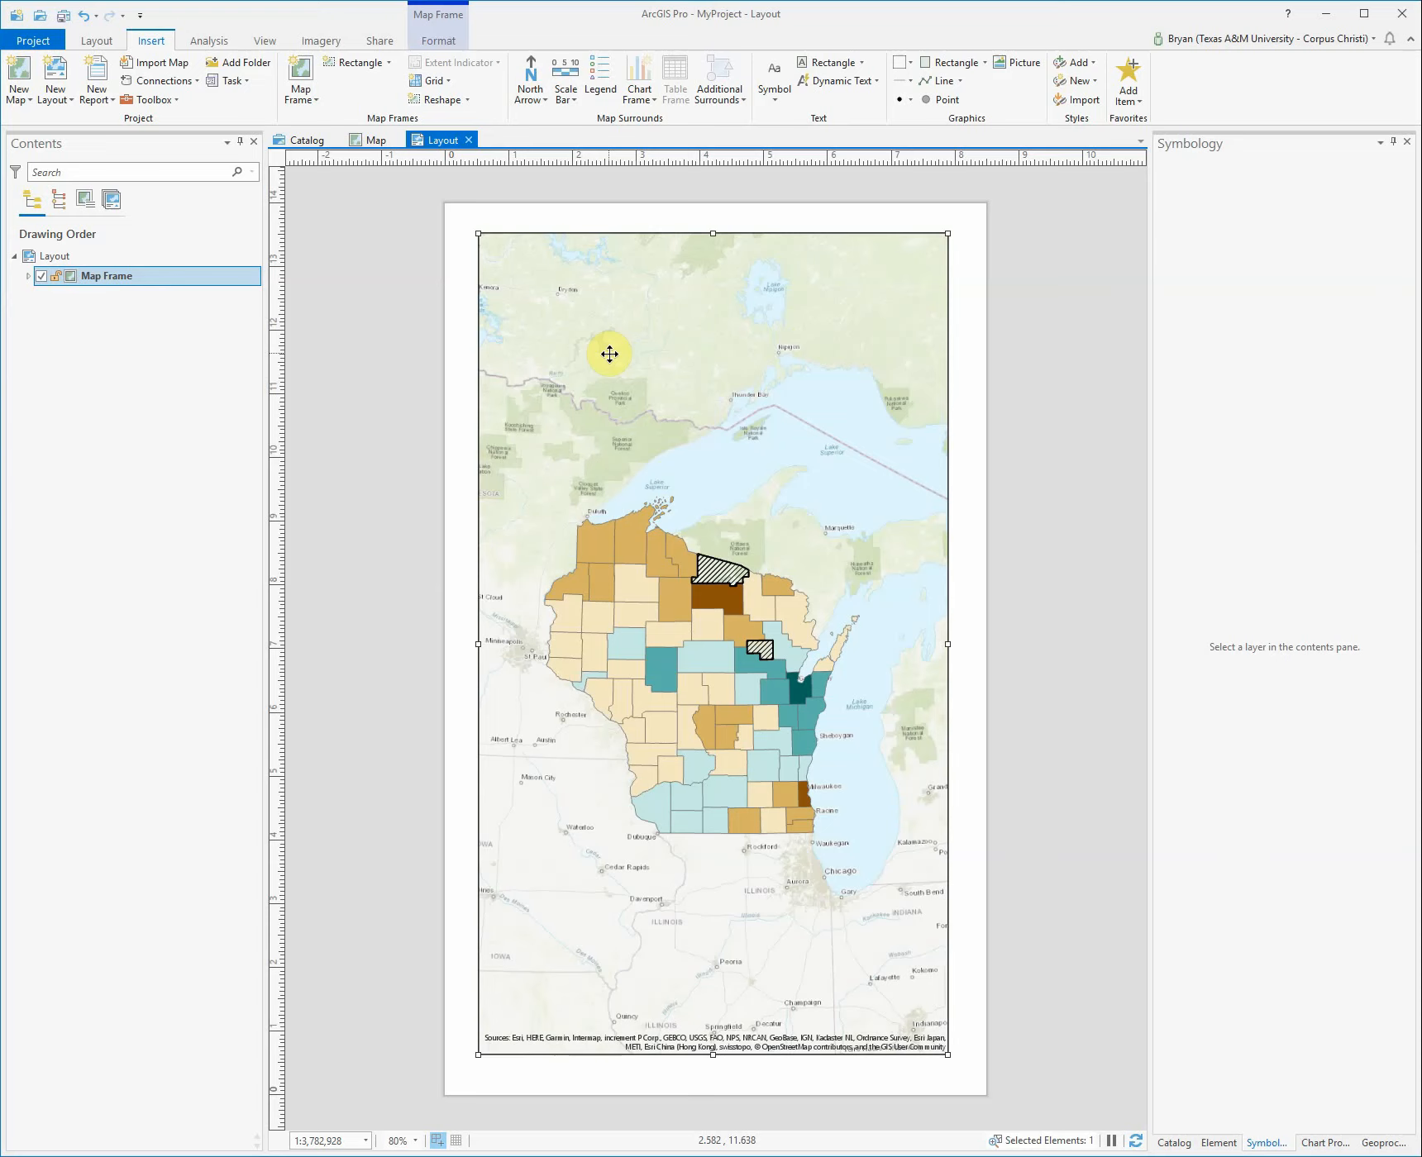
- Return to the map view and open the attribute table of the Wisconsin_Agriculture_Census layer
left_click(373, 142)
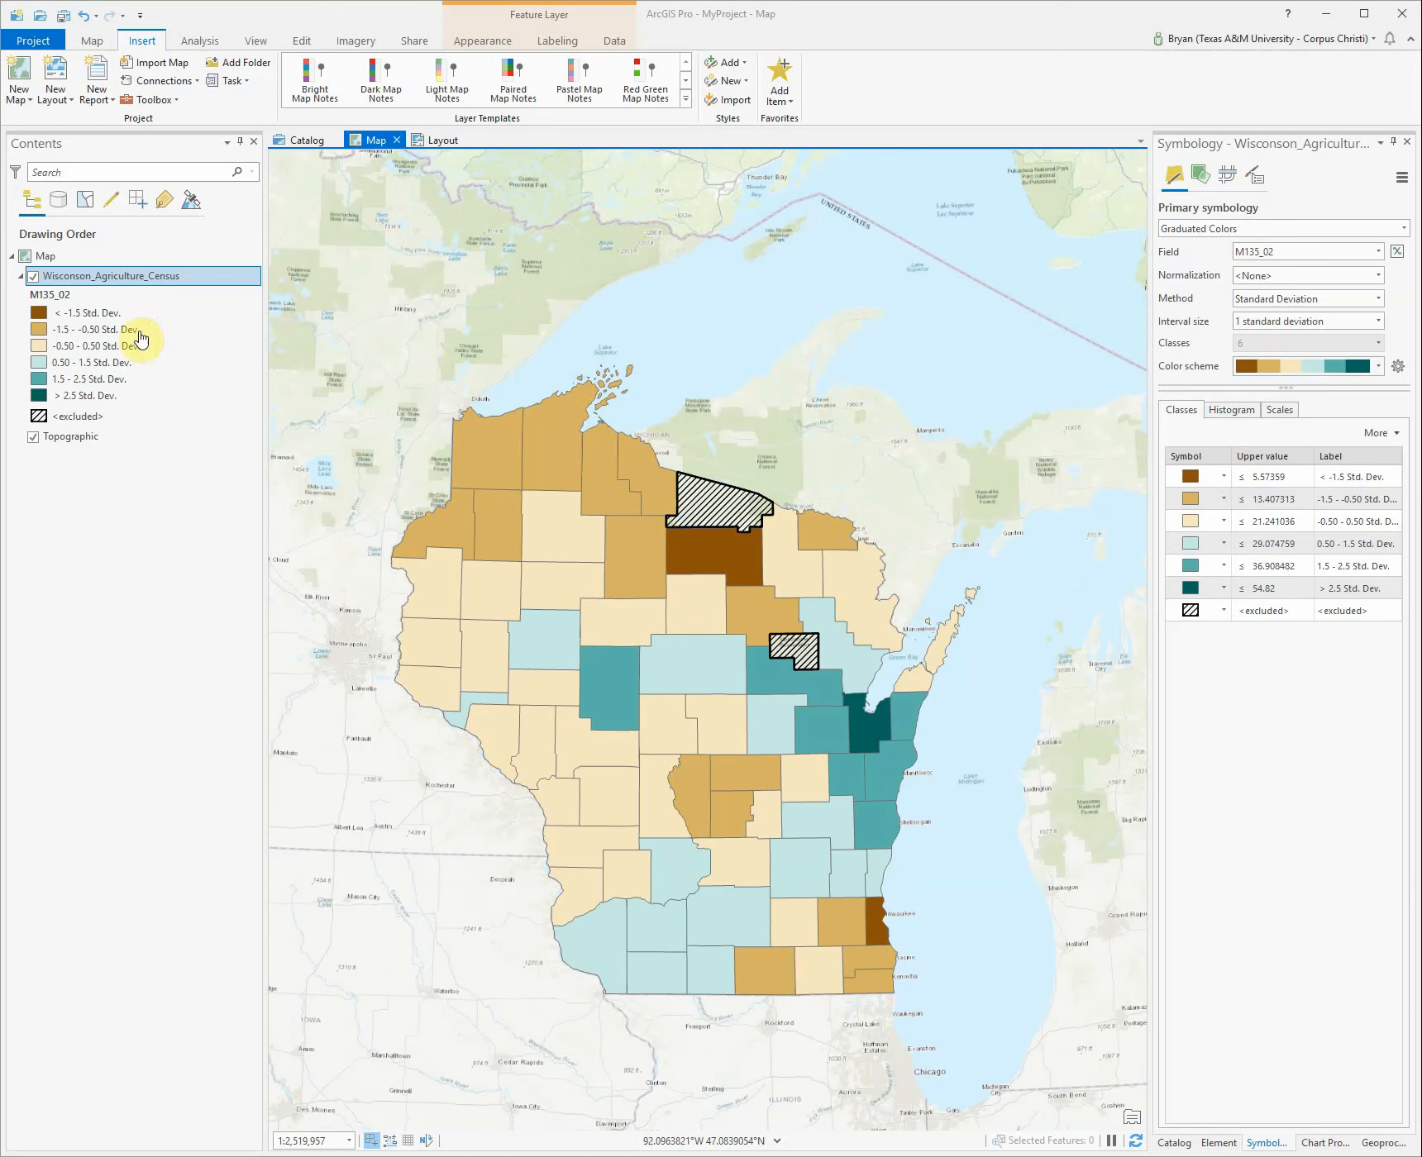
right_click(147, 276)
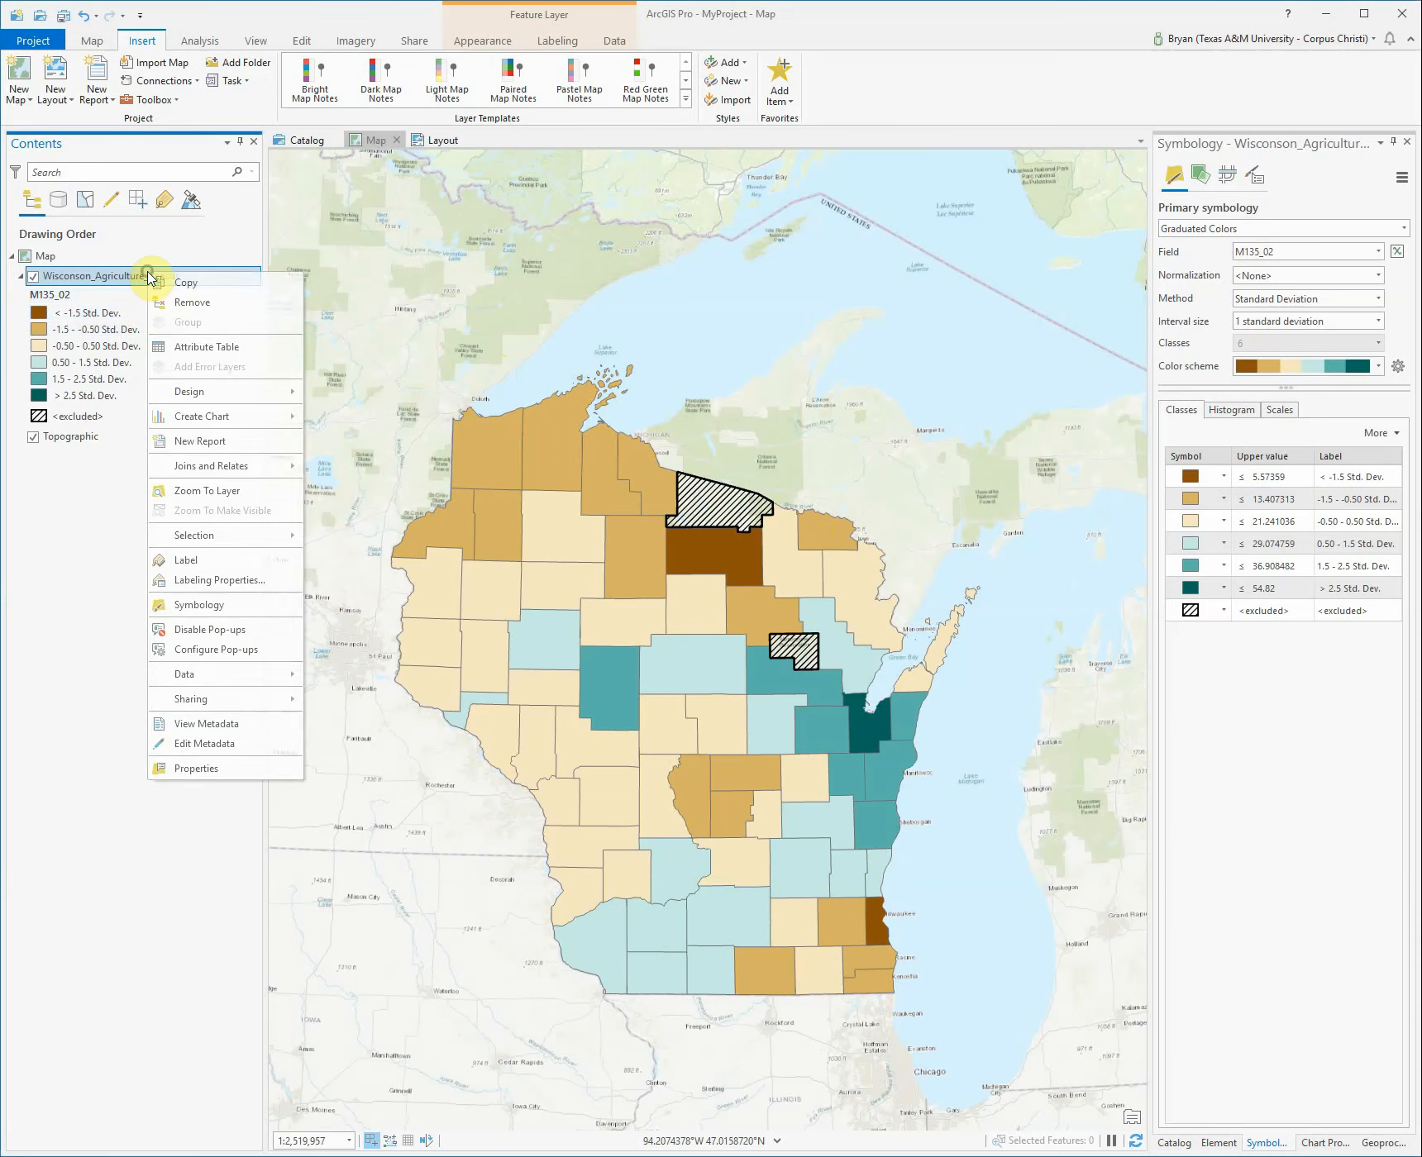
left_click(197, 347)
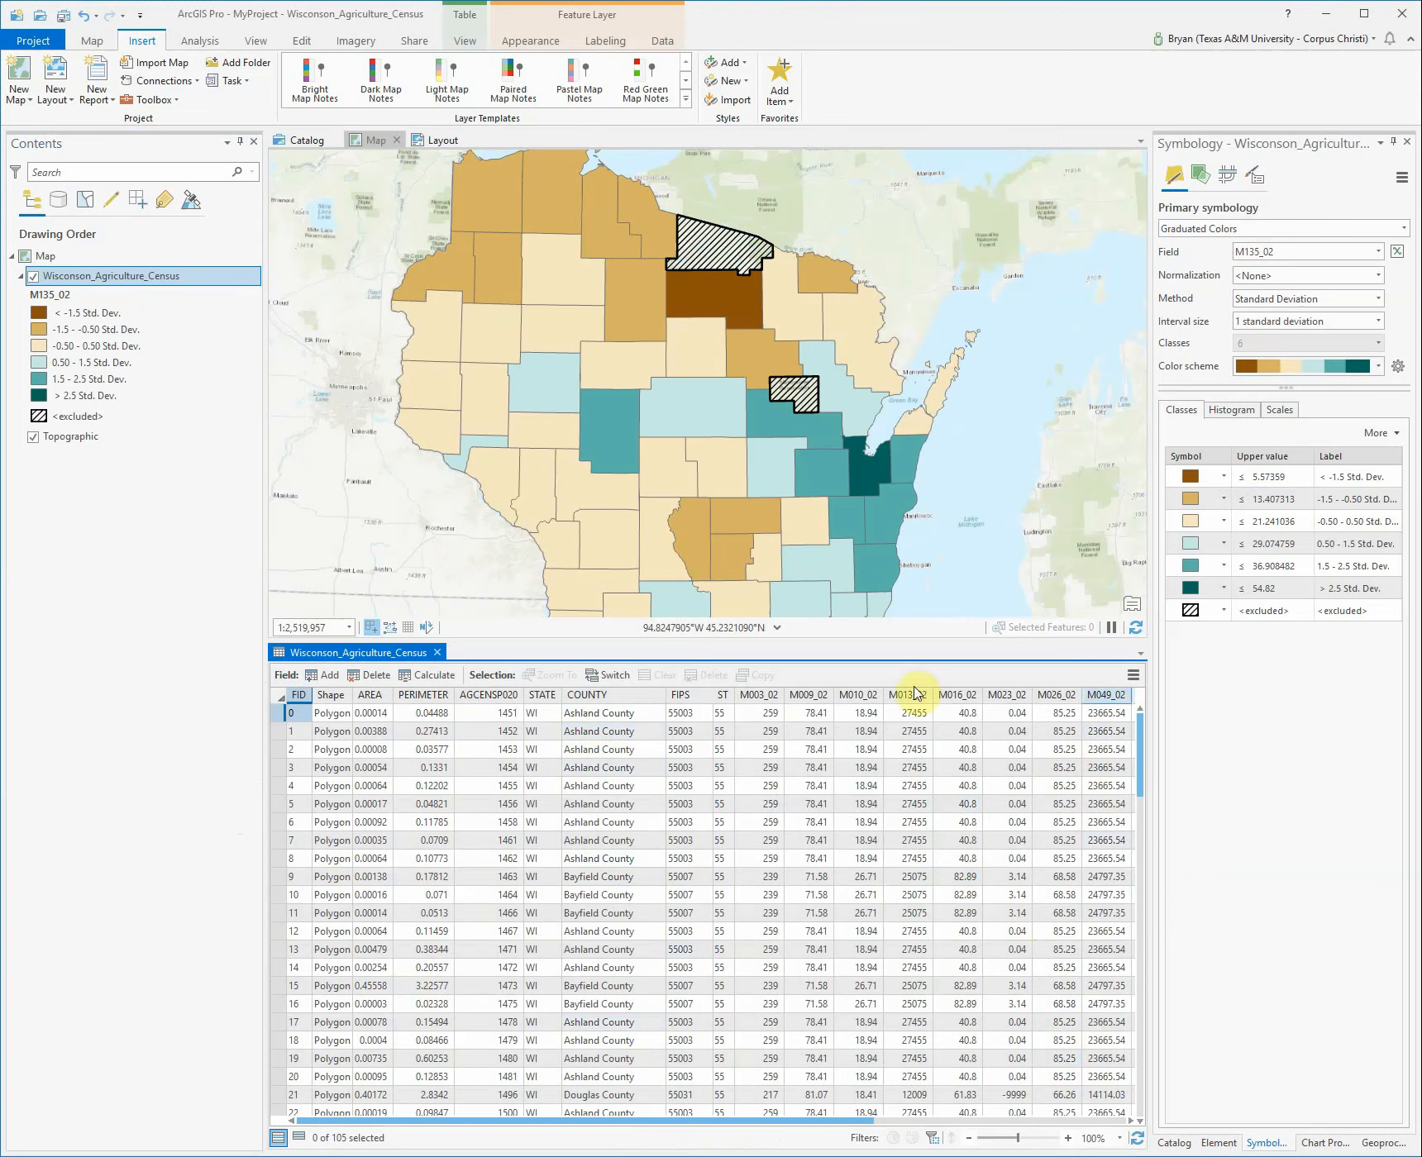
right_click(159, 277)
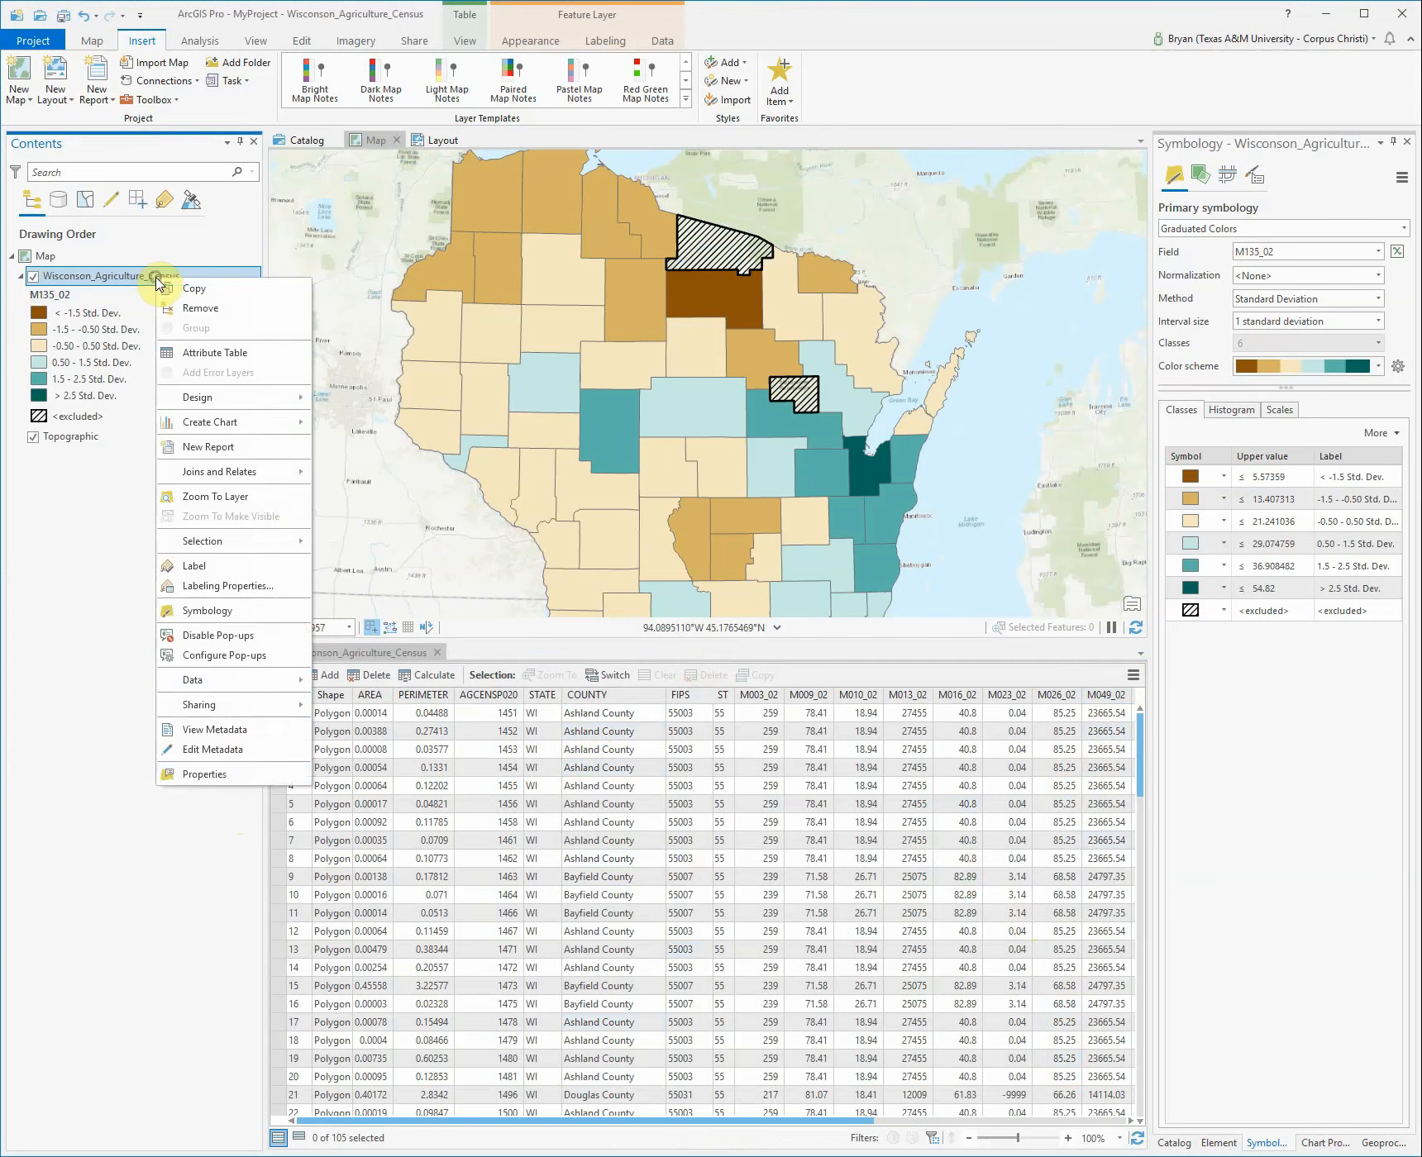
left_click(244, 777)
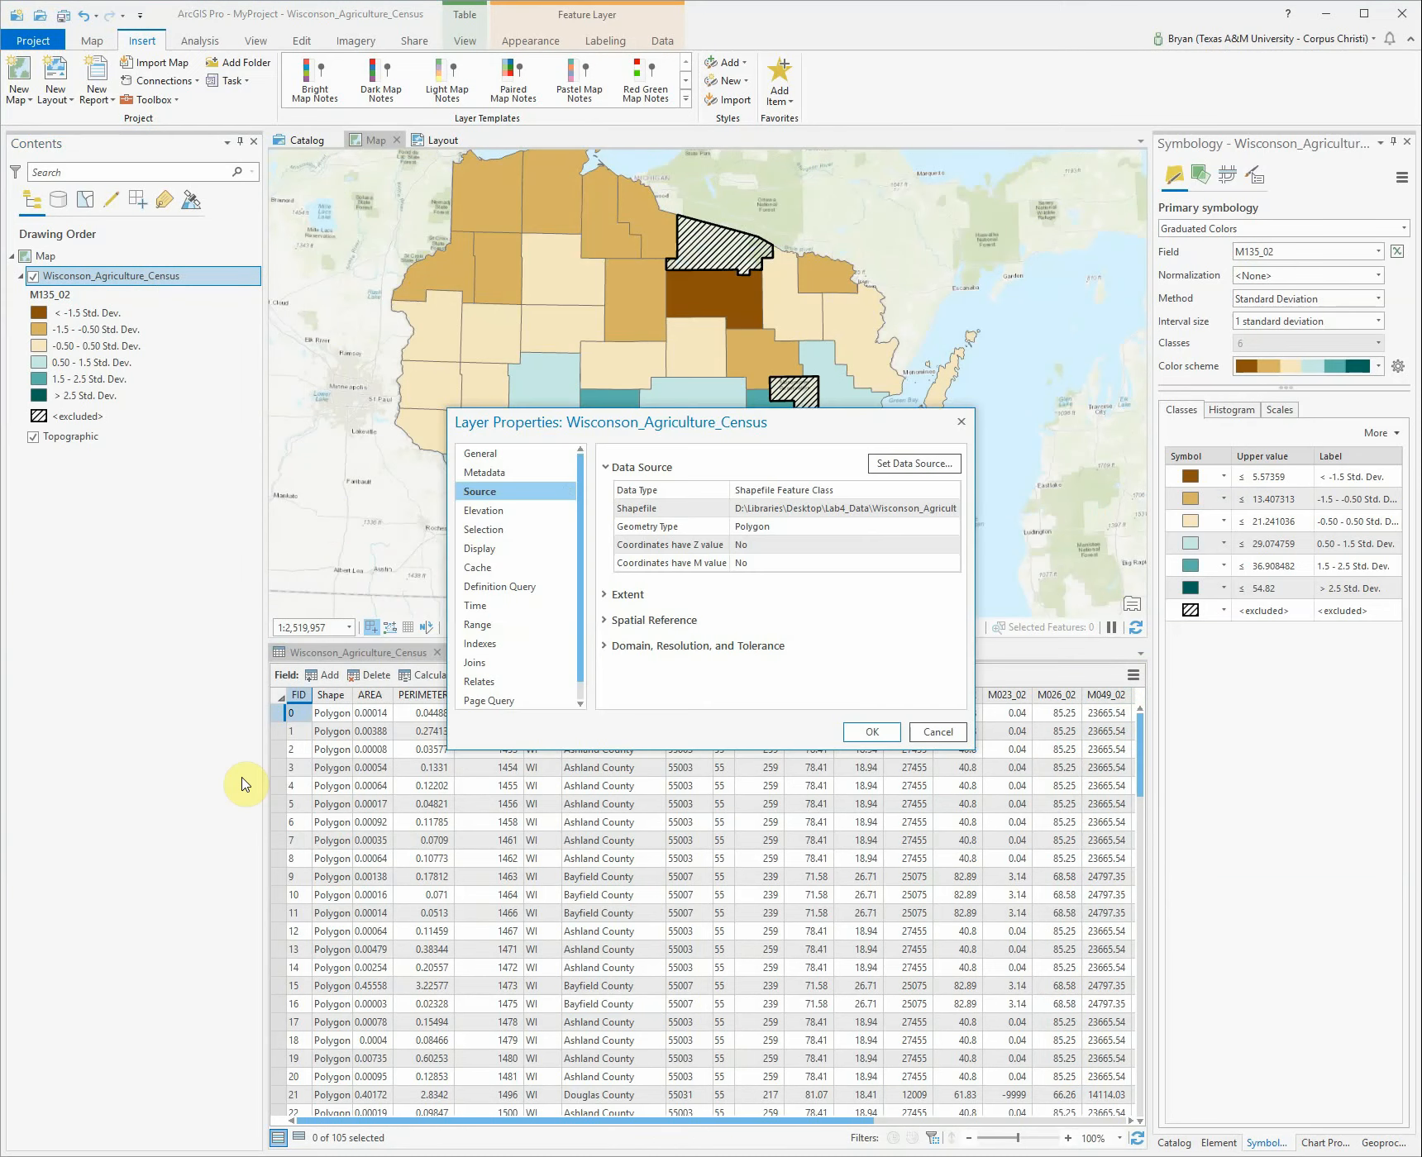
left_click(498, 586)
left_click(744, 582)
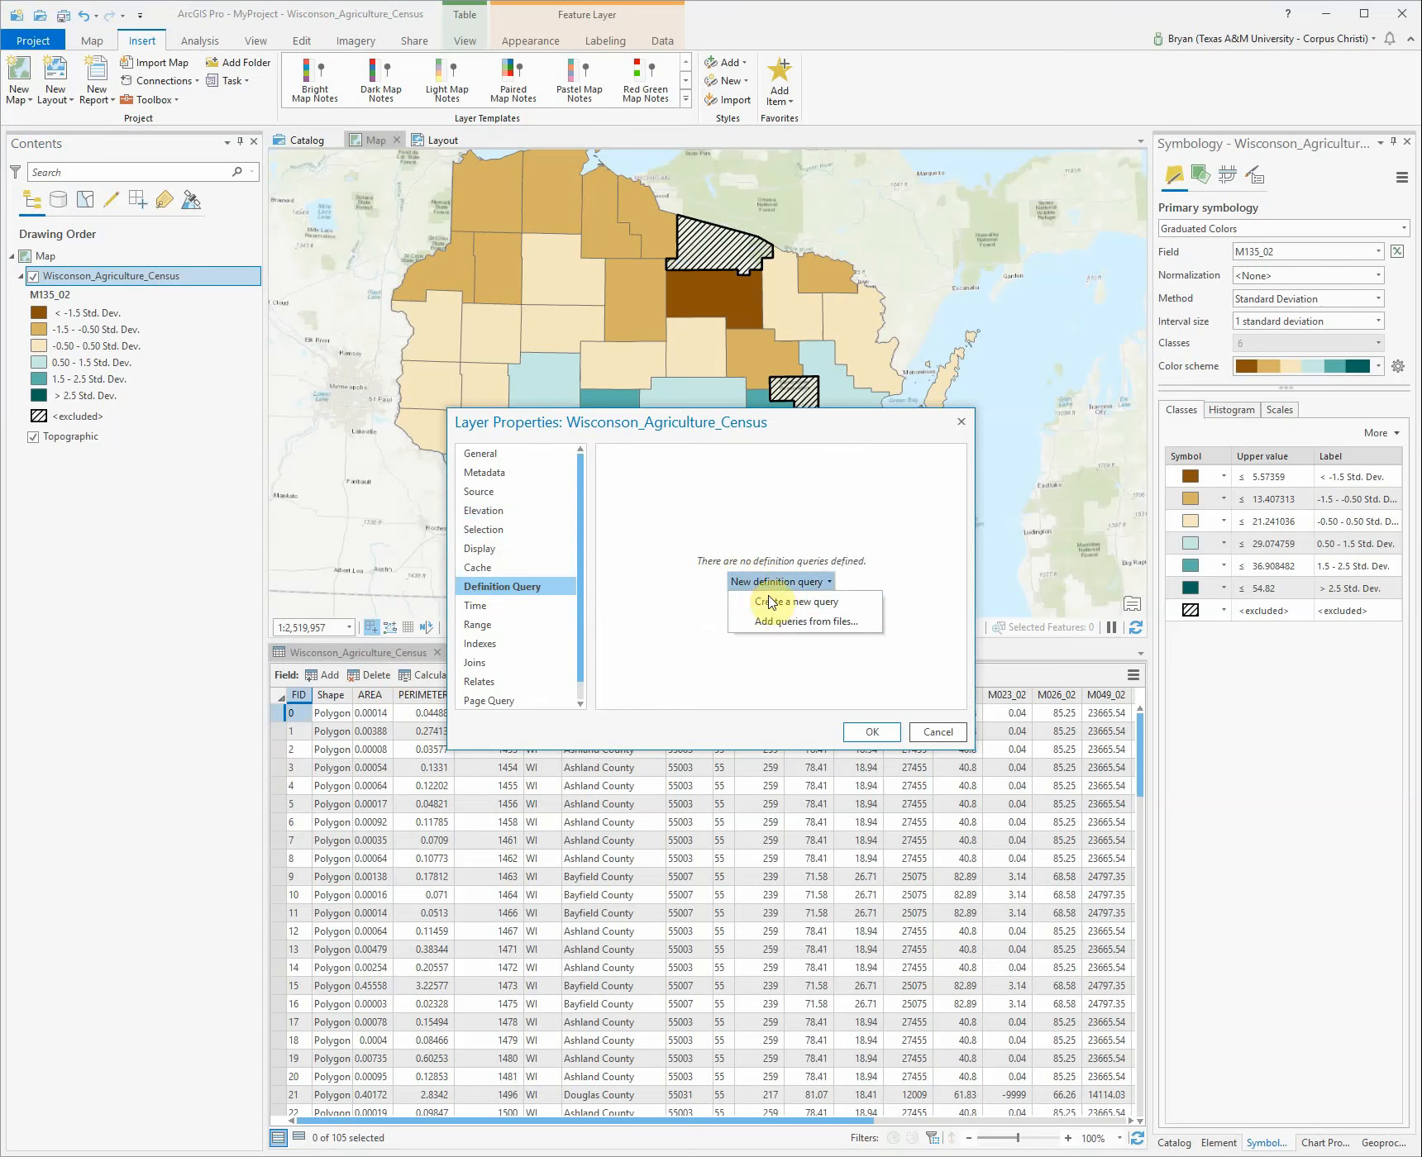
left_click(777, 612)
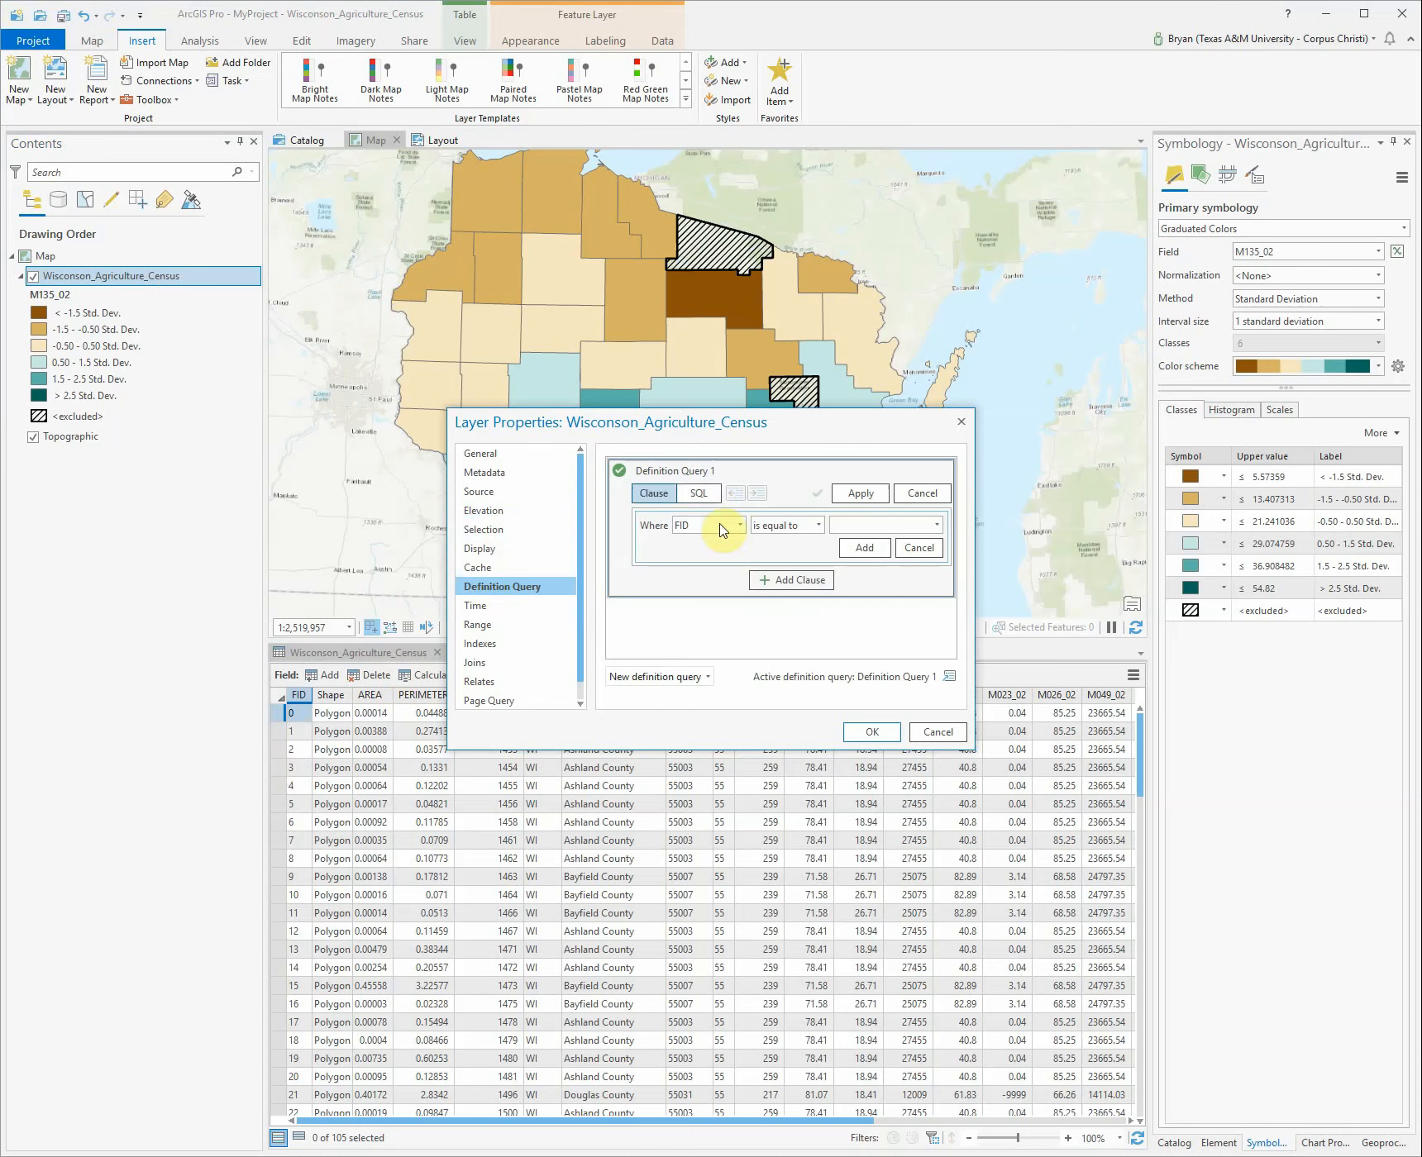
left_click(748, 535)
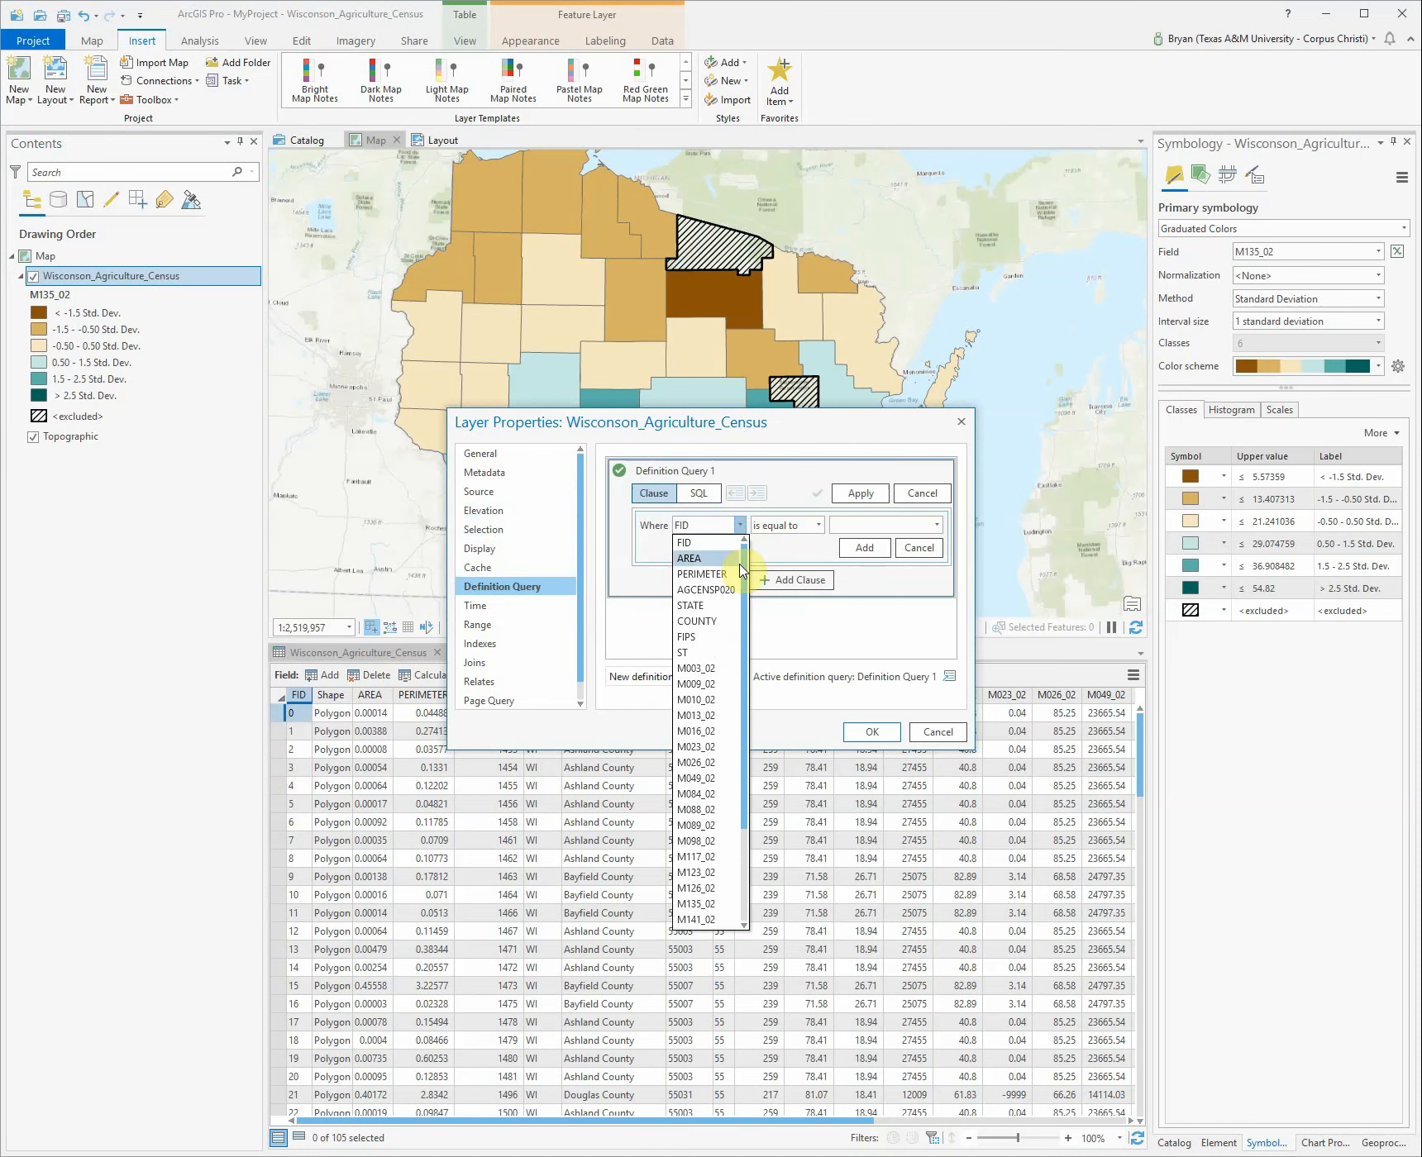
left_click(894, 653)
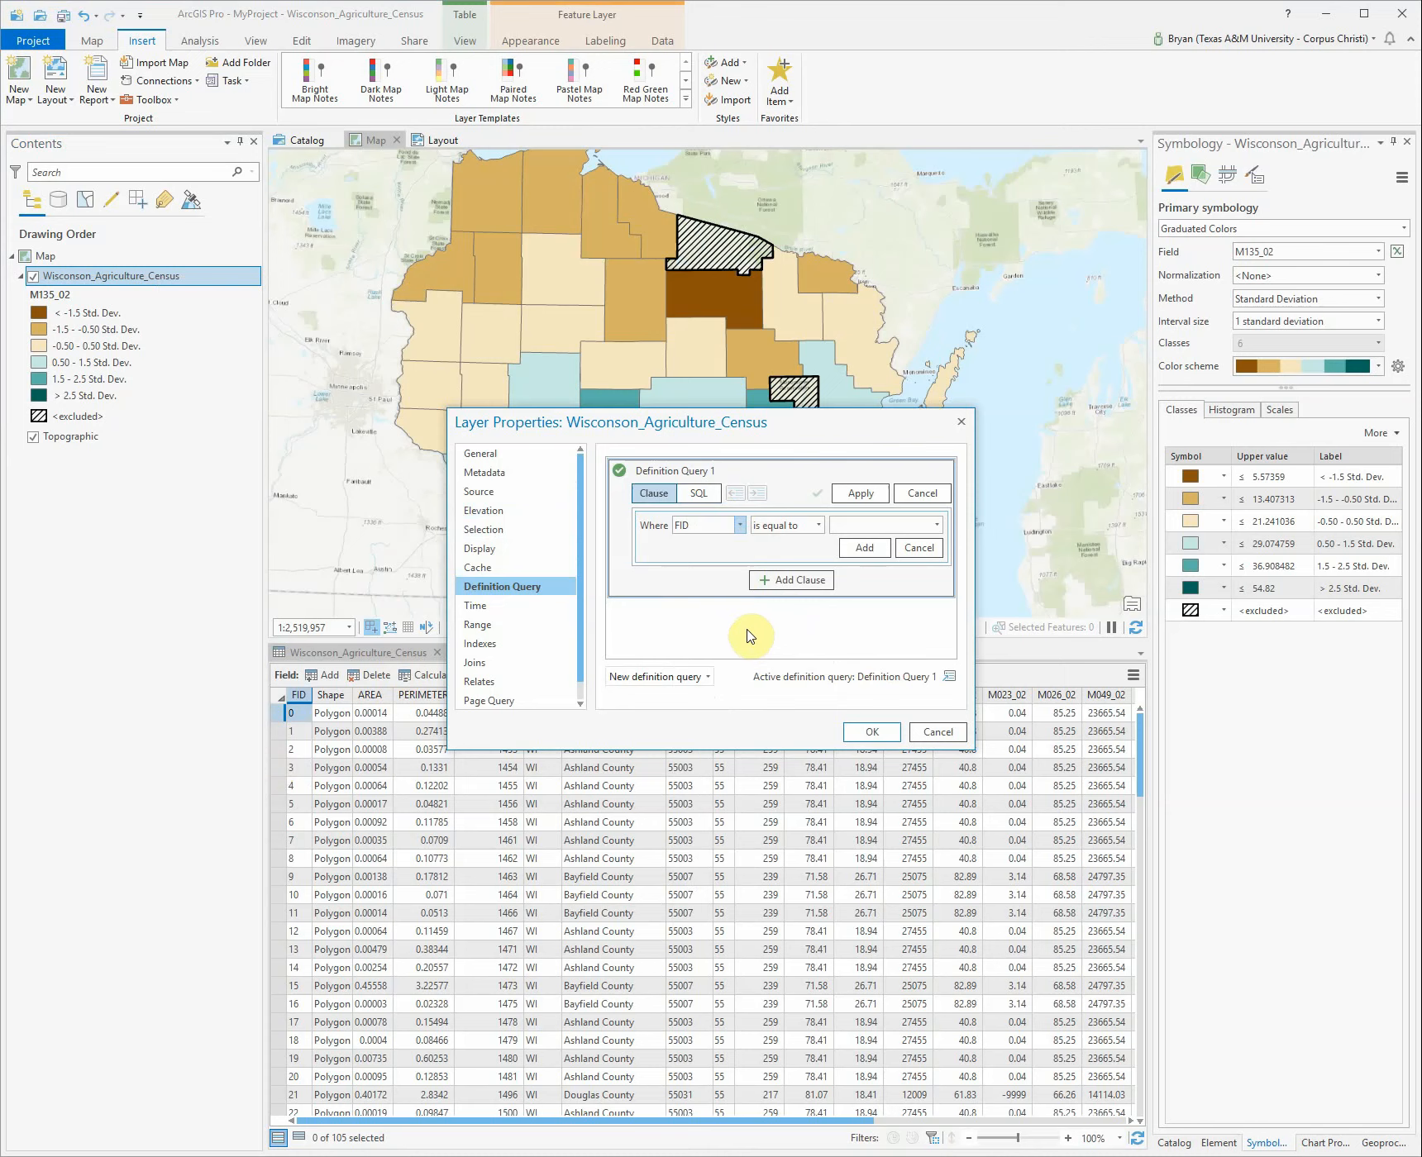
left_click(943, 734)
- Open the Fields view for the Wisconsin_Agriculture_Census attribute table
right_click(385, 659)
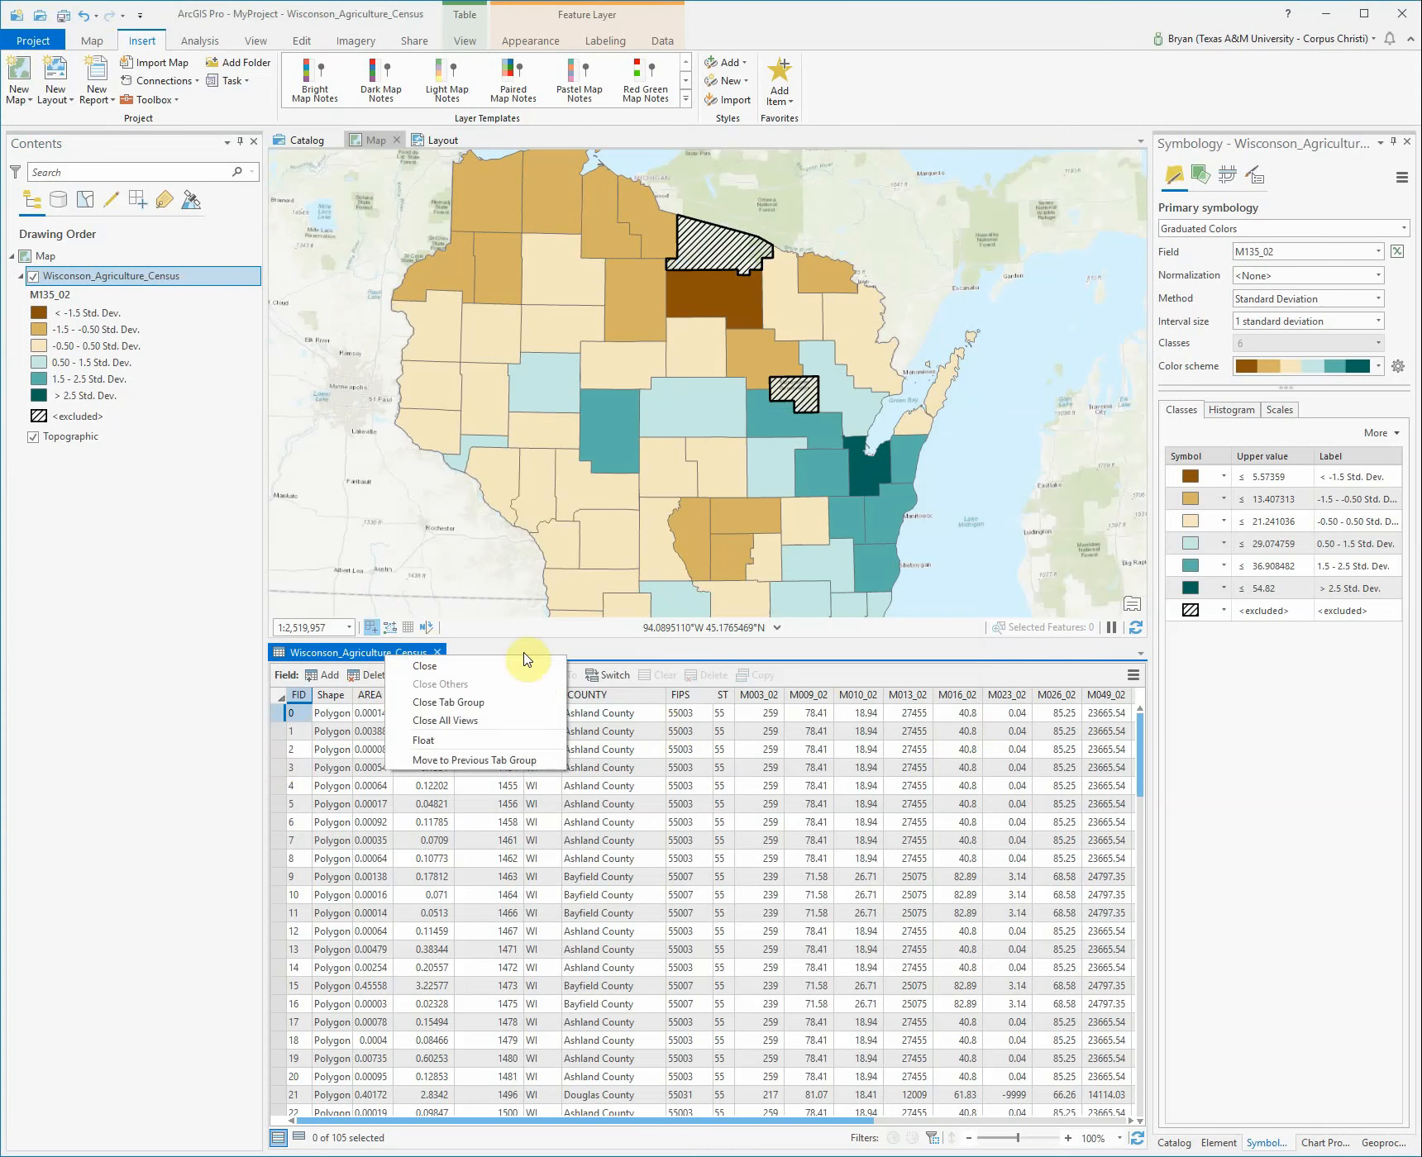
left_click(1131, 678)
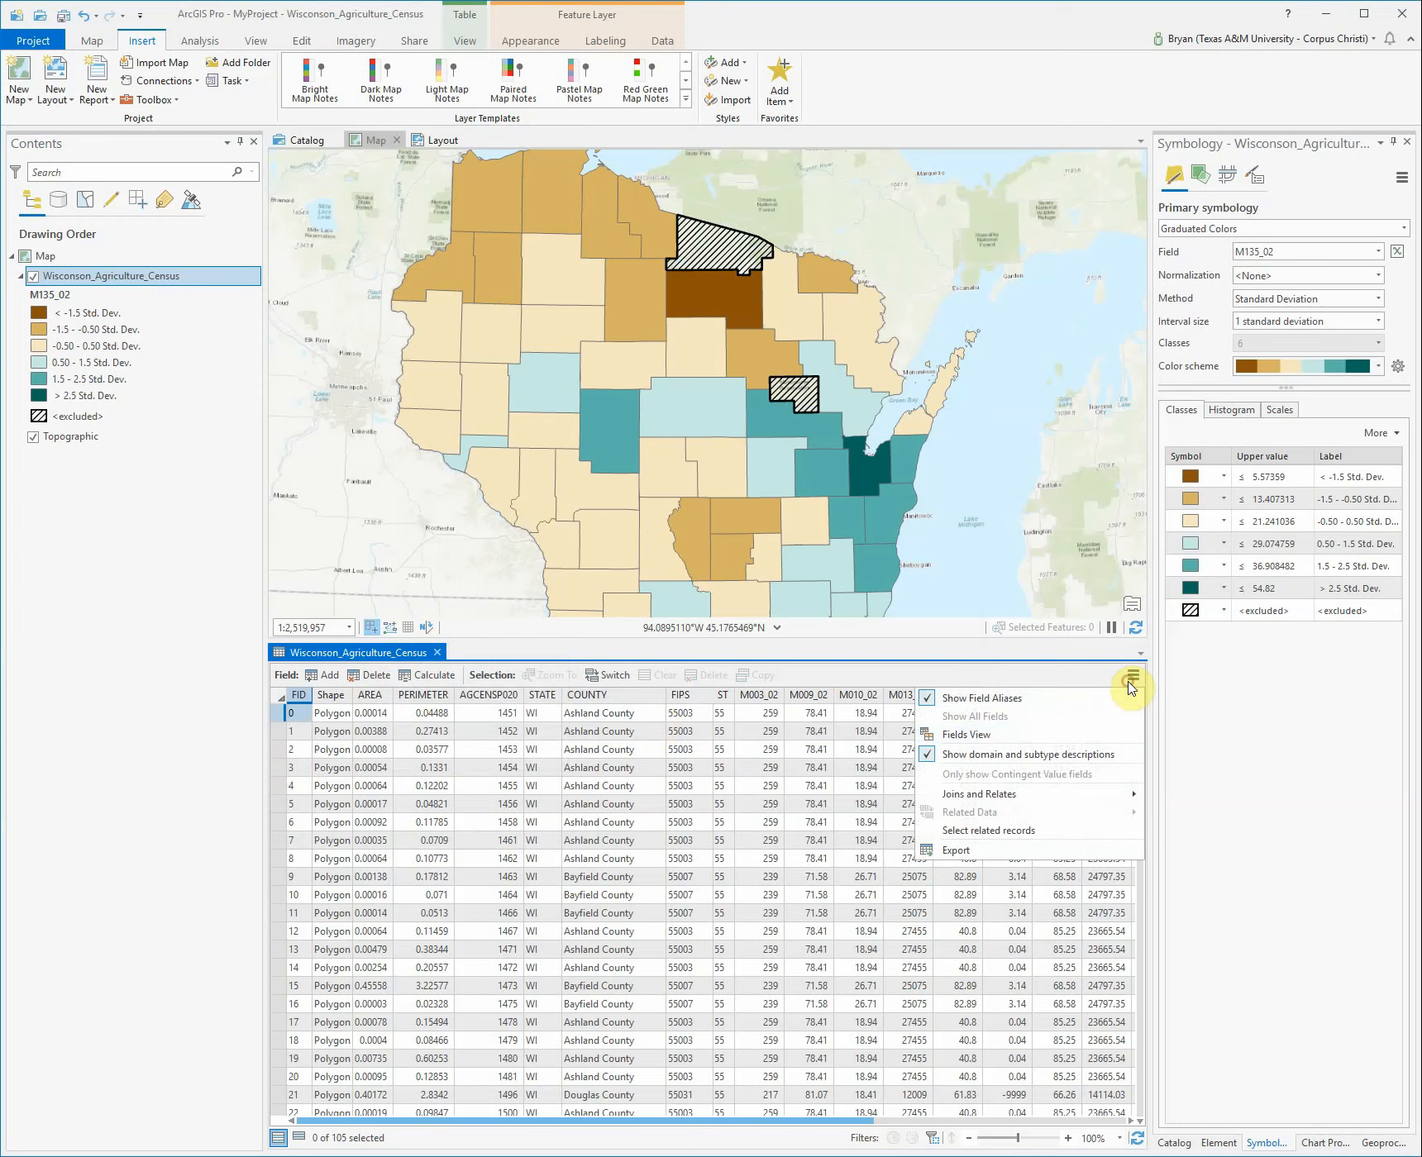
left_click(1057, 735)
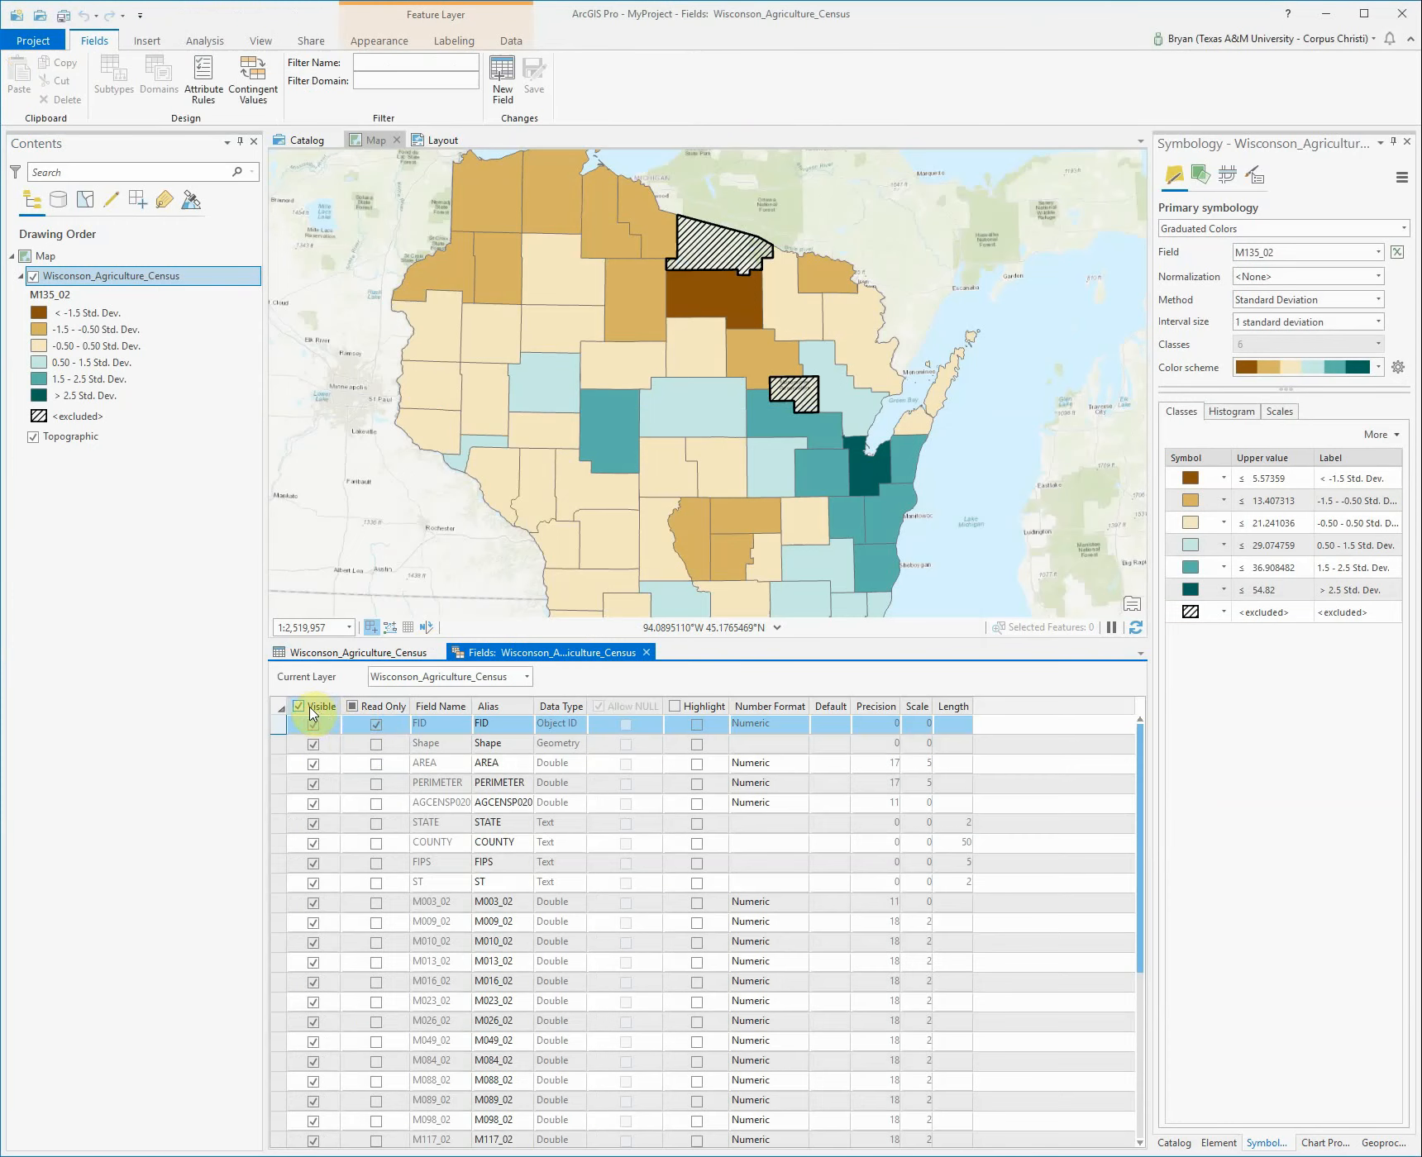
- Hide all fields, make only COUNTY and M135_02 visible, and save the field changes
left_click(300, 707)
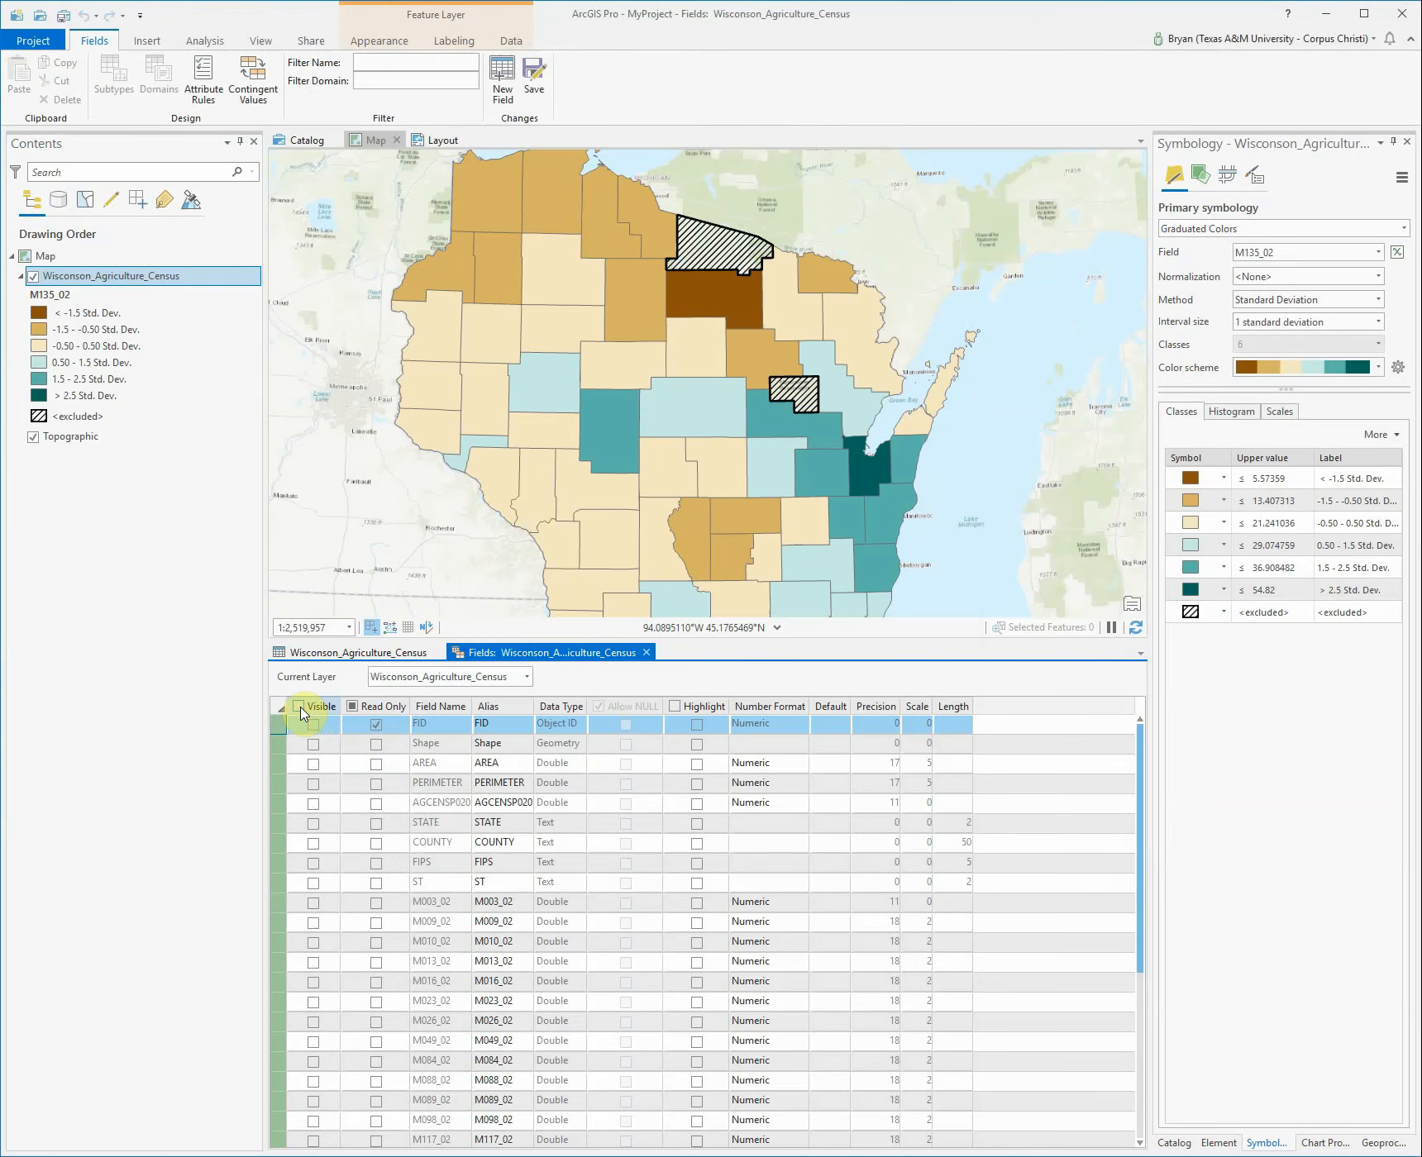
left_click(313, 843)
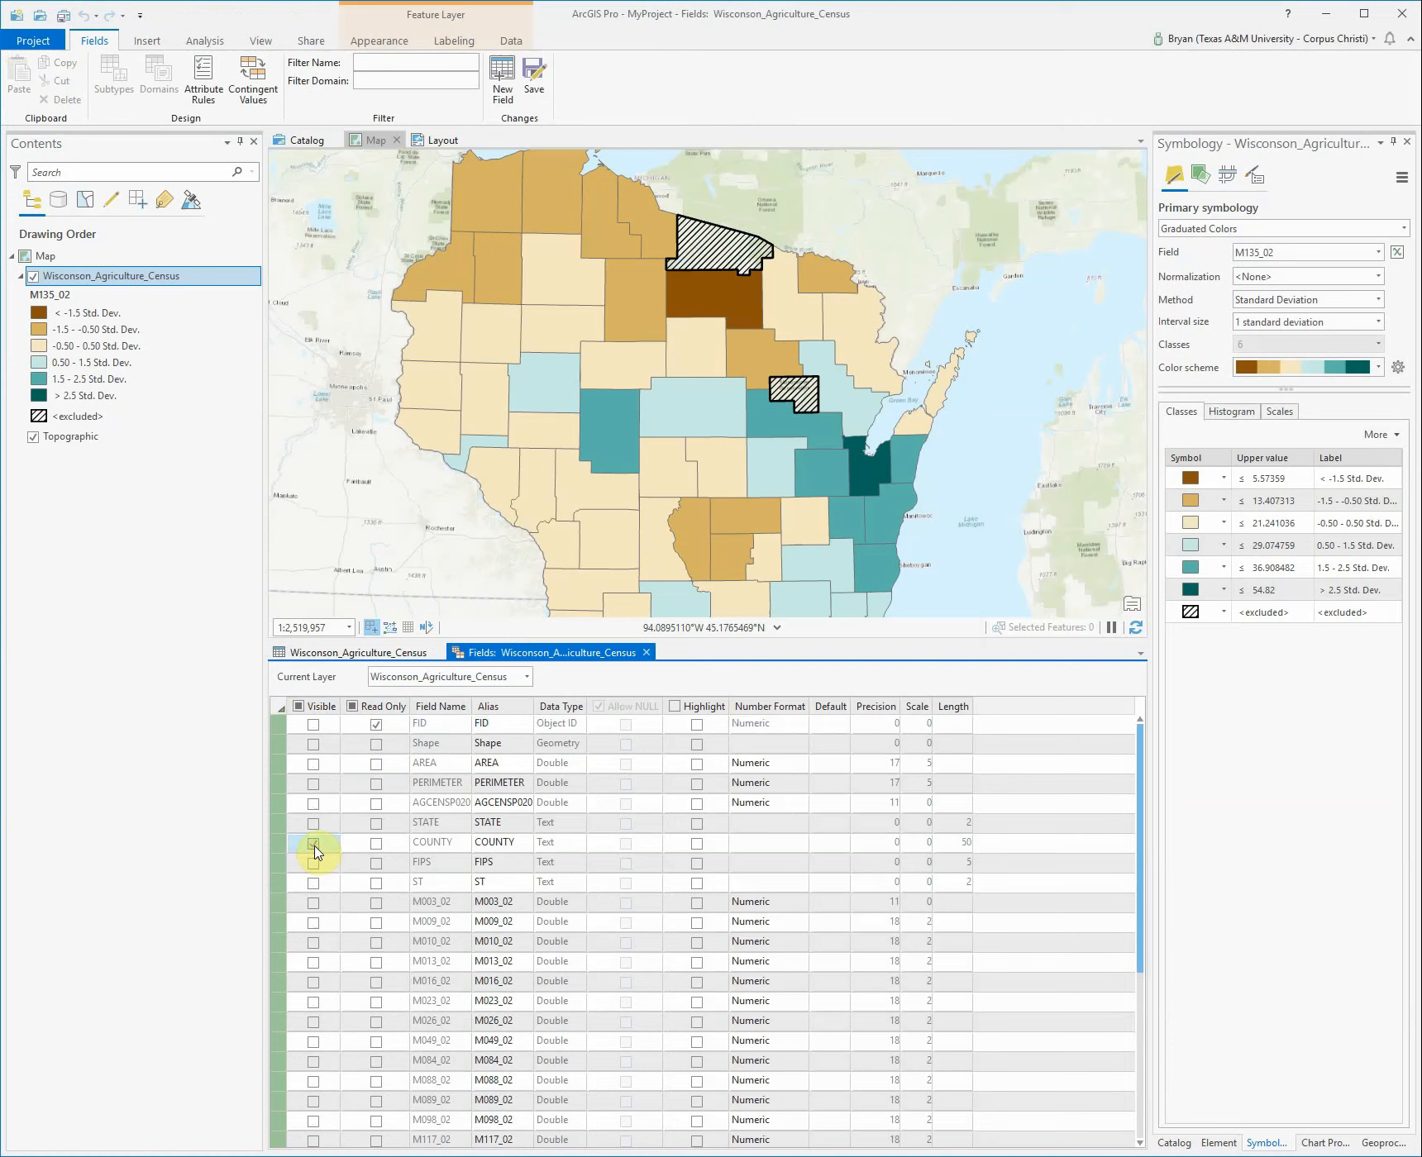
scroll(340, 1079, "down", 1)
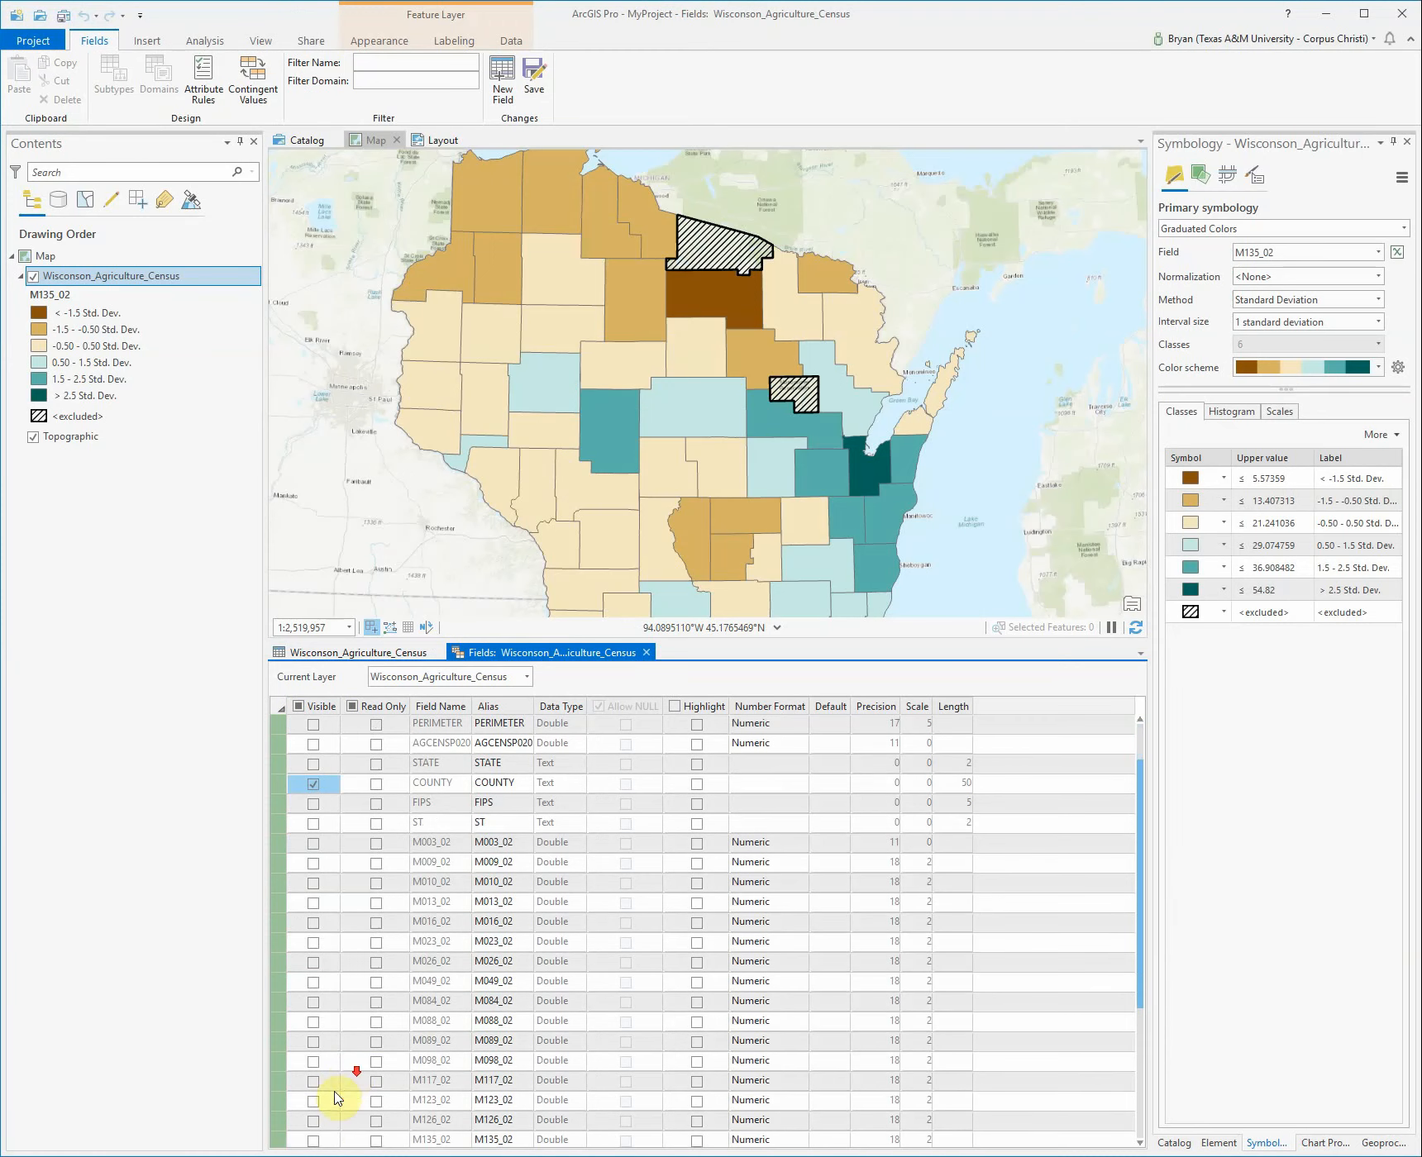
left_click(324, 1145)
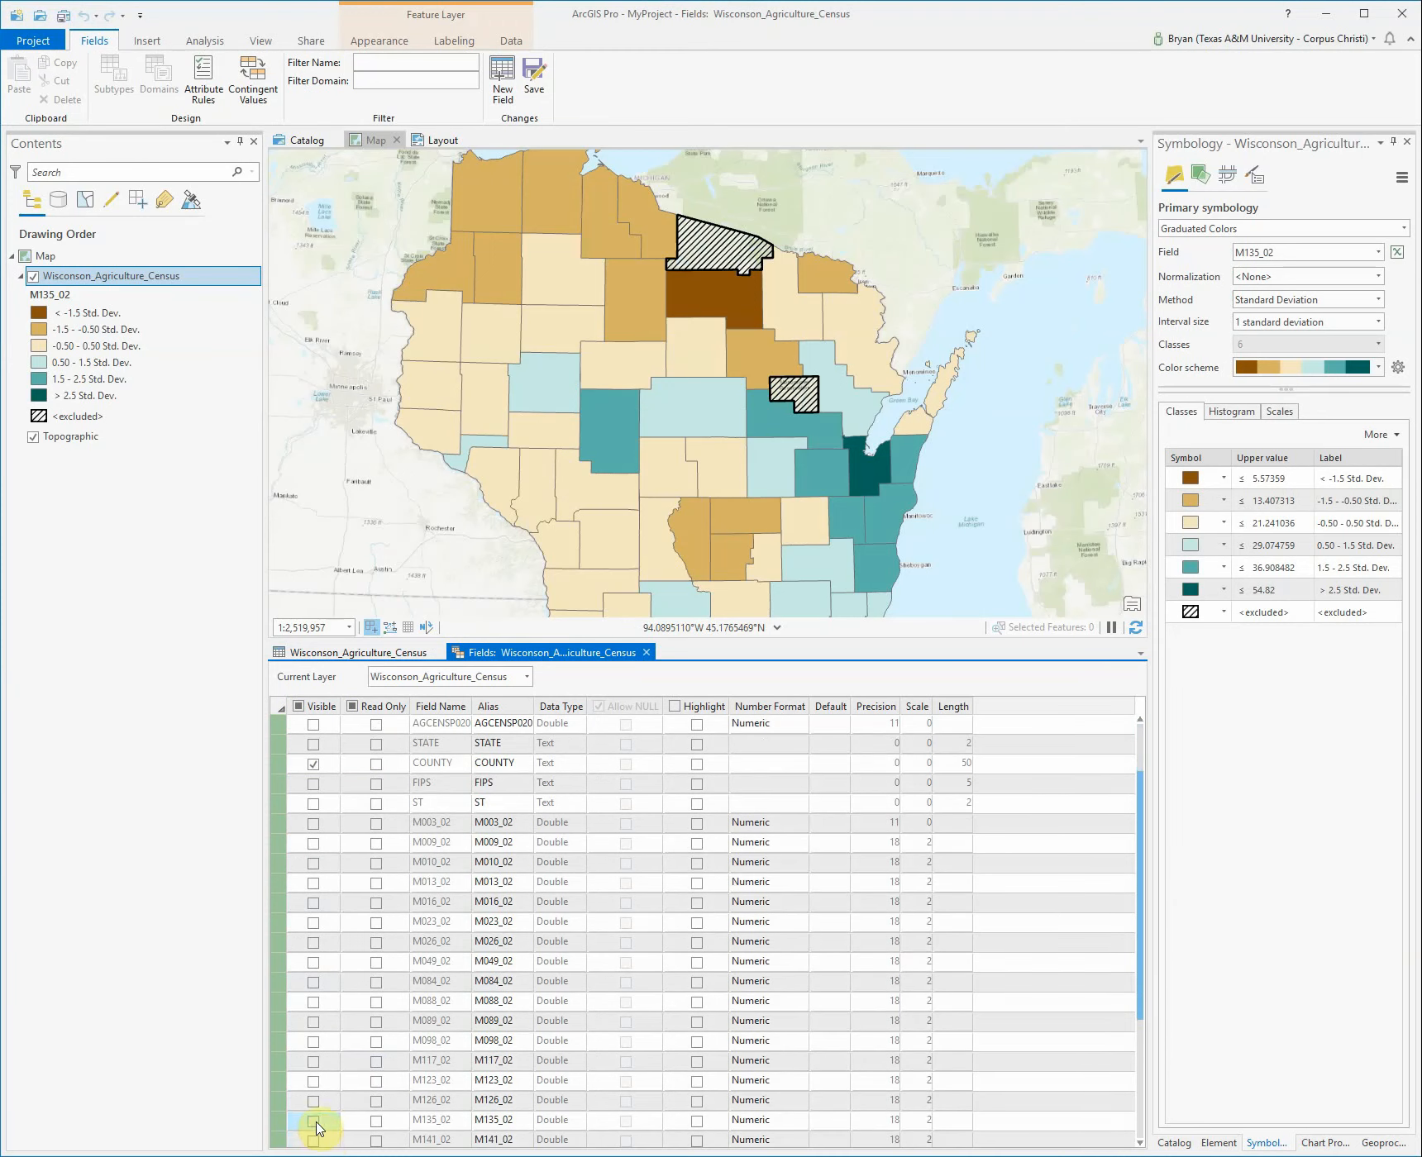
left_click(314, 1121)
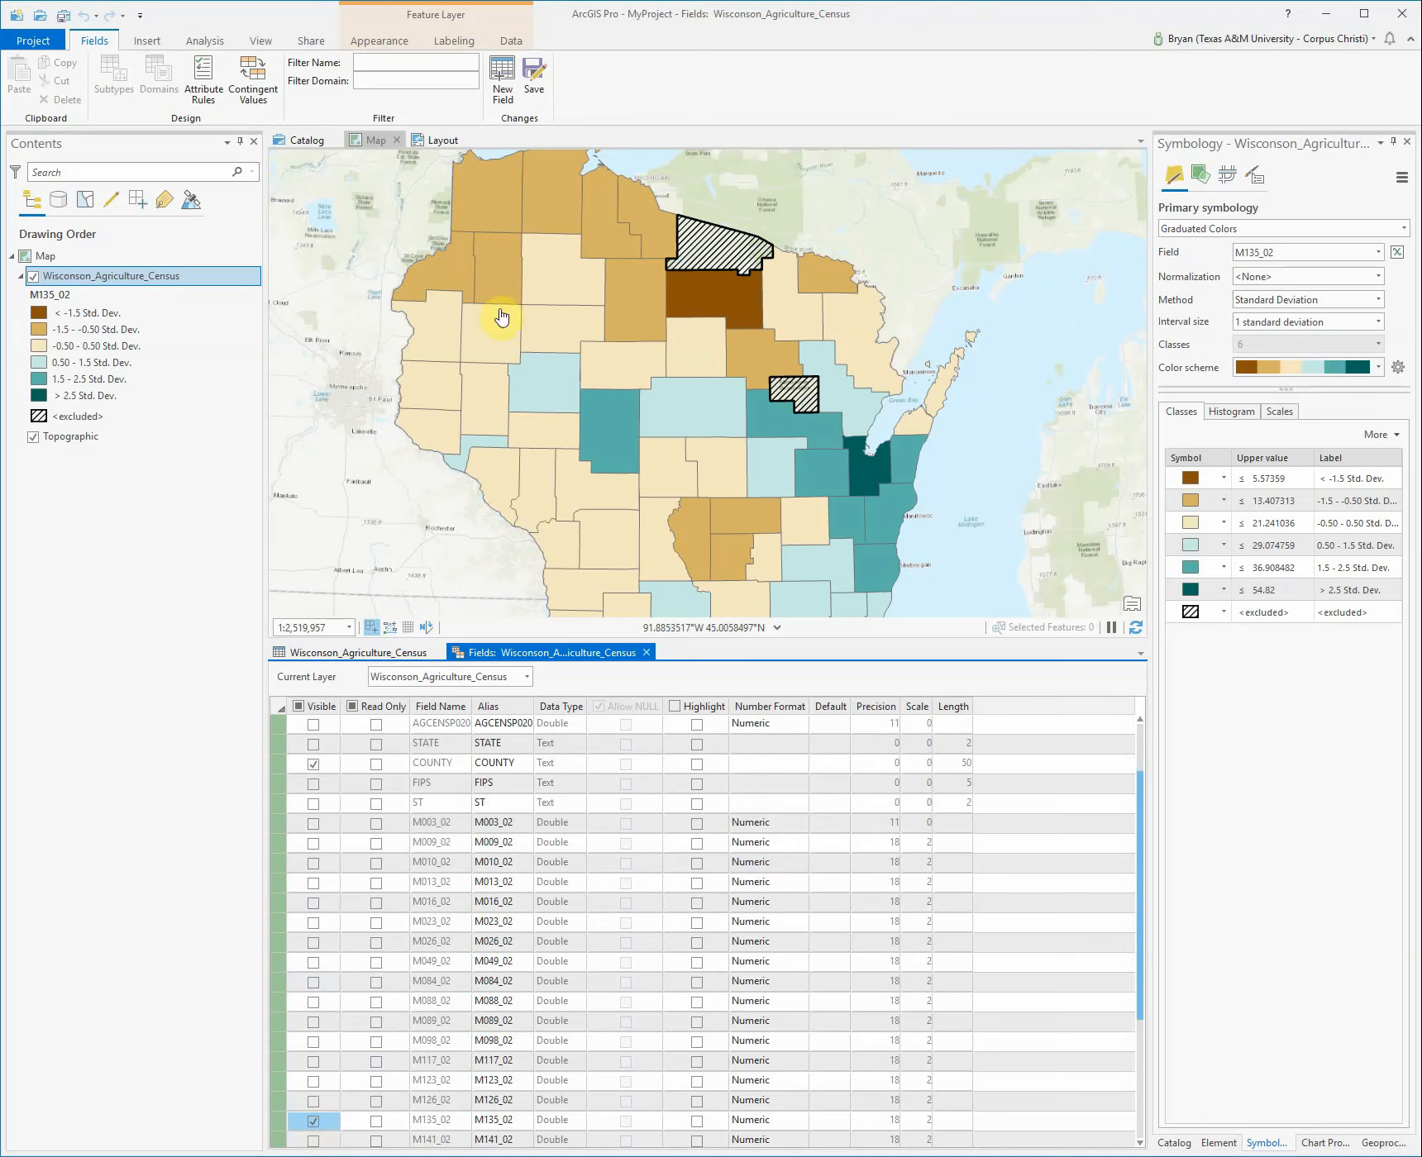
left_click(529, 79)
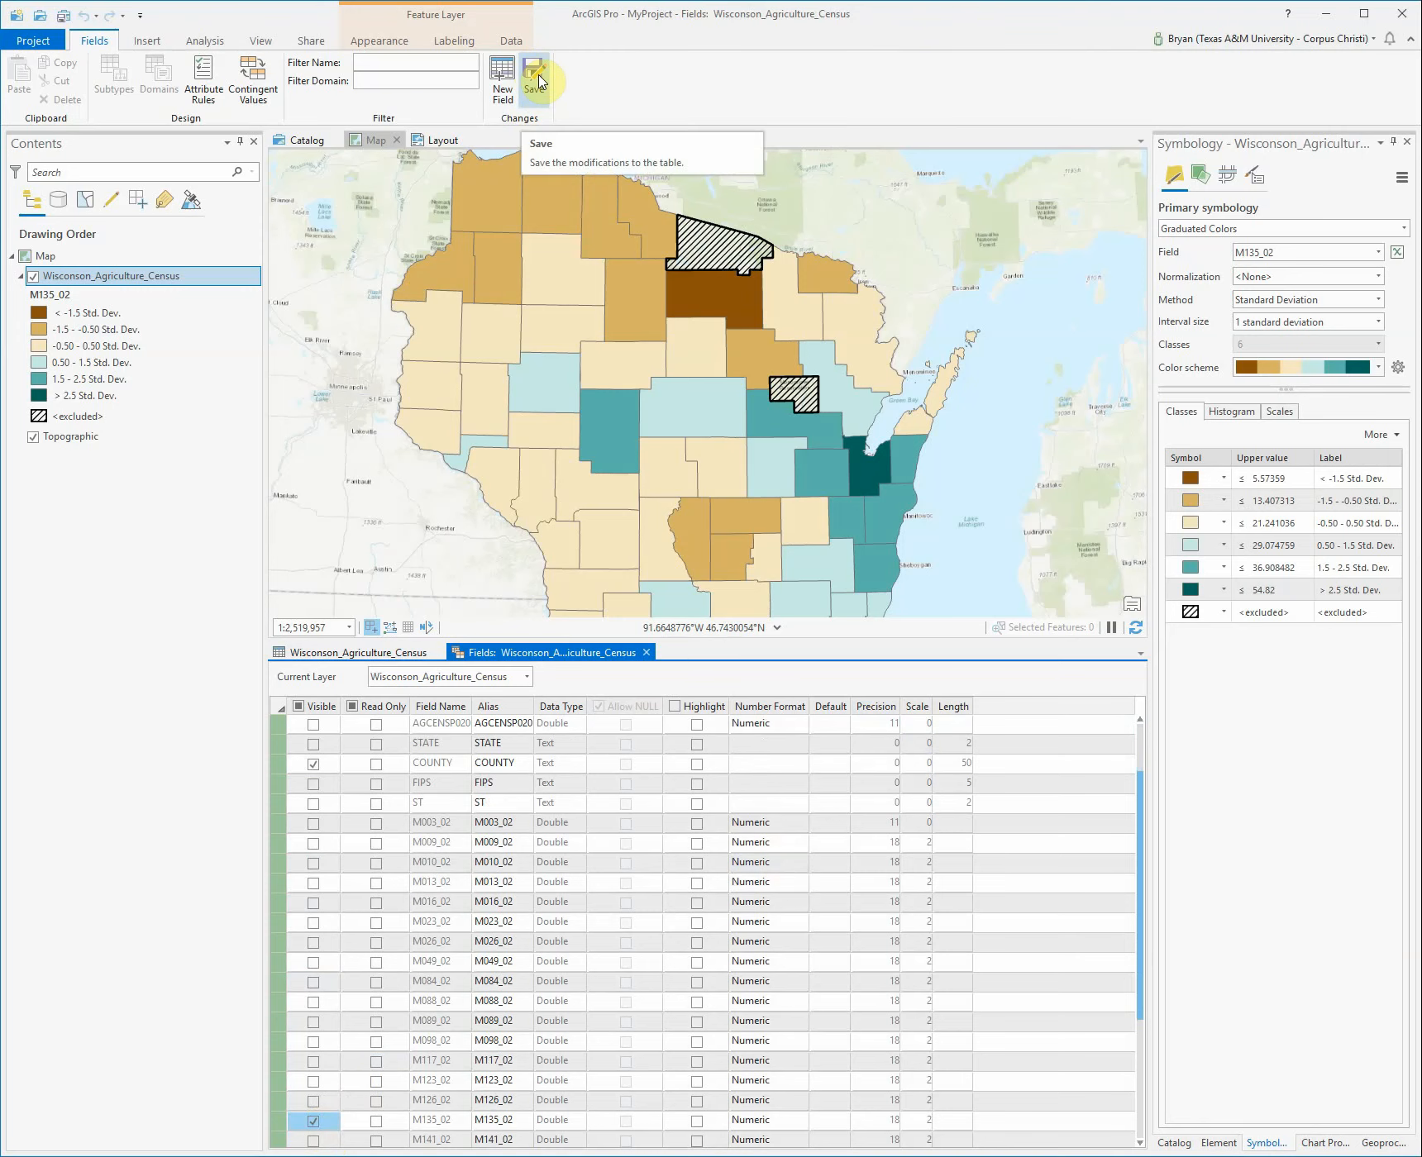
- Save the field visibility changes and close the Fields view, returning to the Wisconson_Agriculture_Census attribute table
left_click(543, 82)
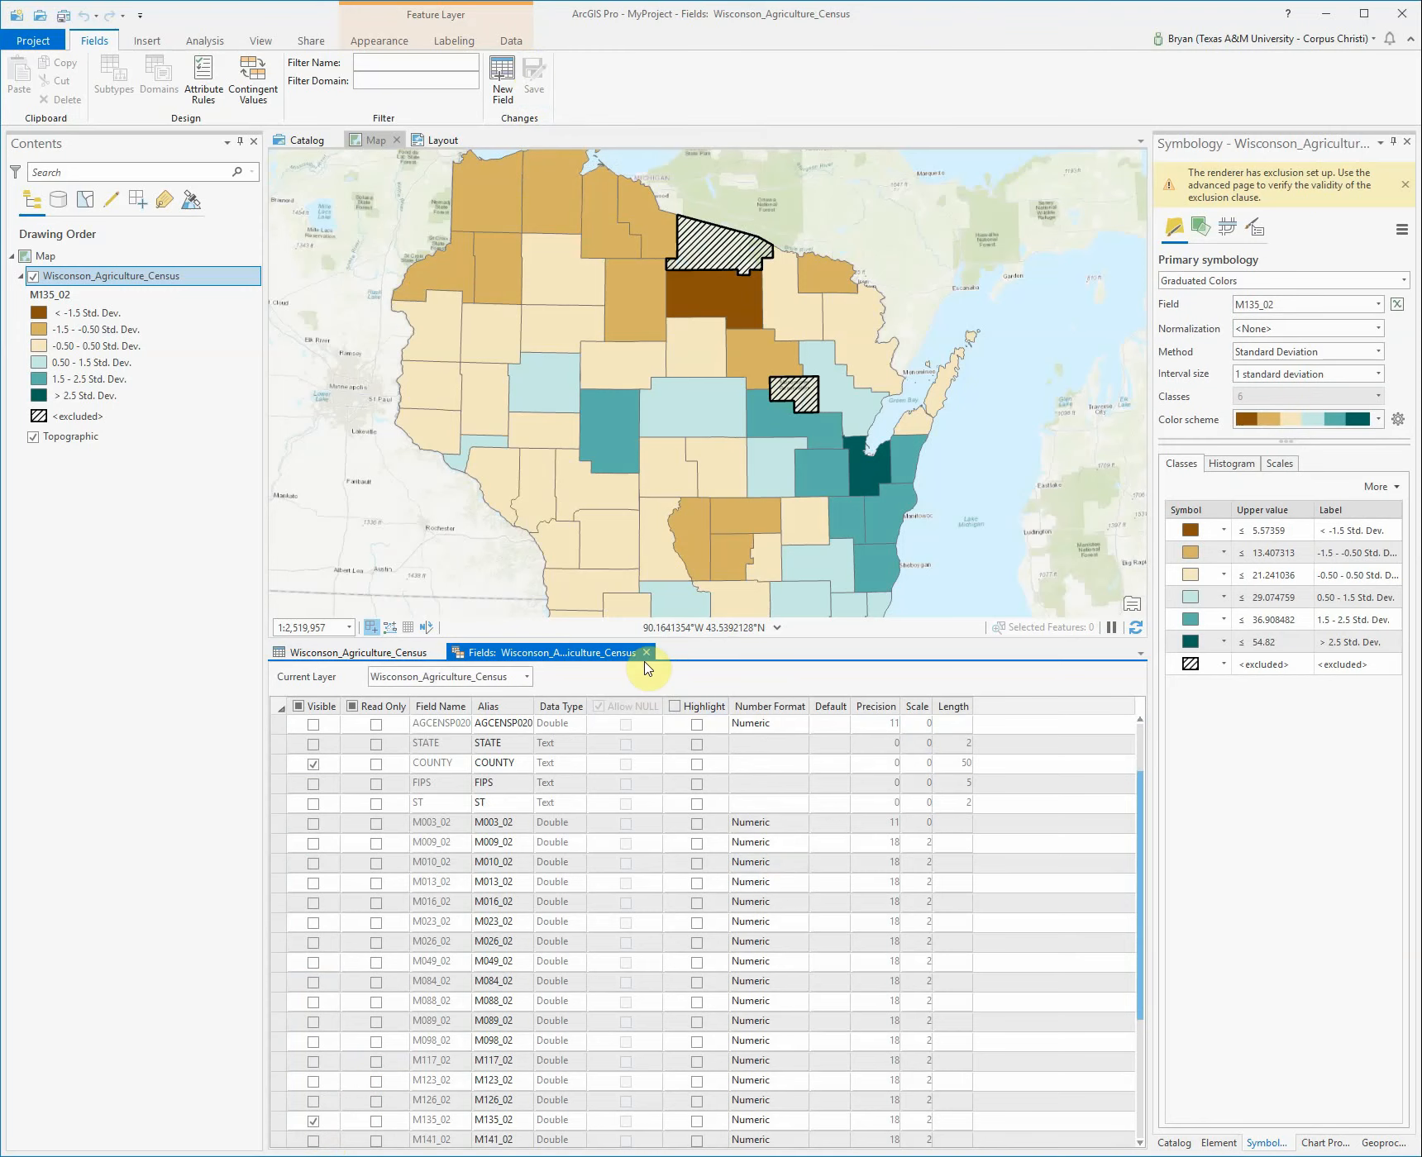
left_click(646, 654)
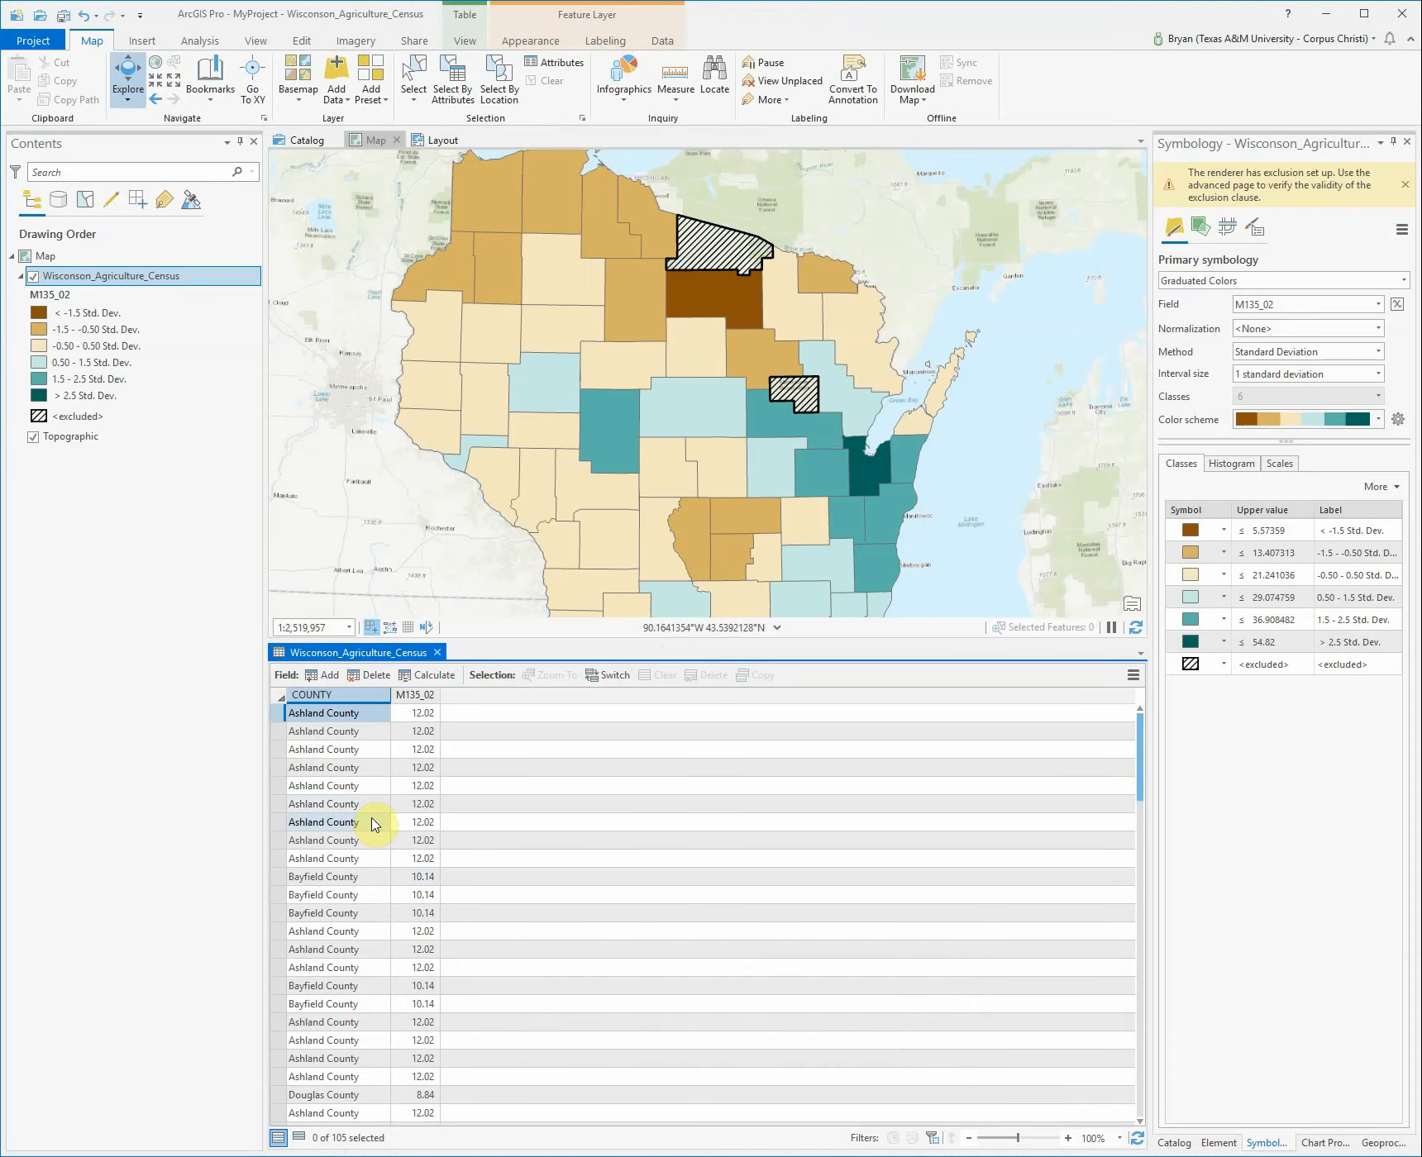
left_click(1137, 628)
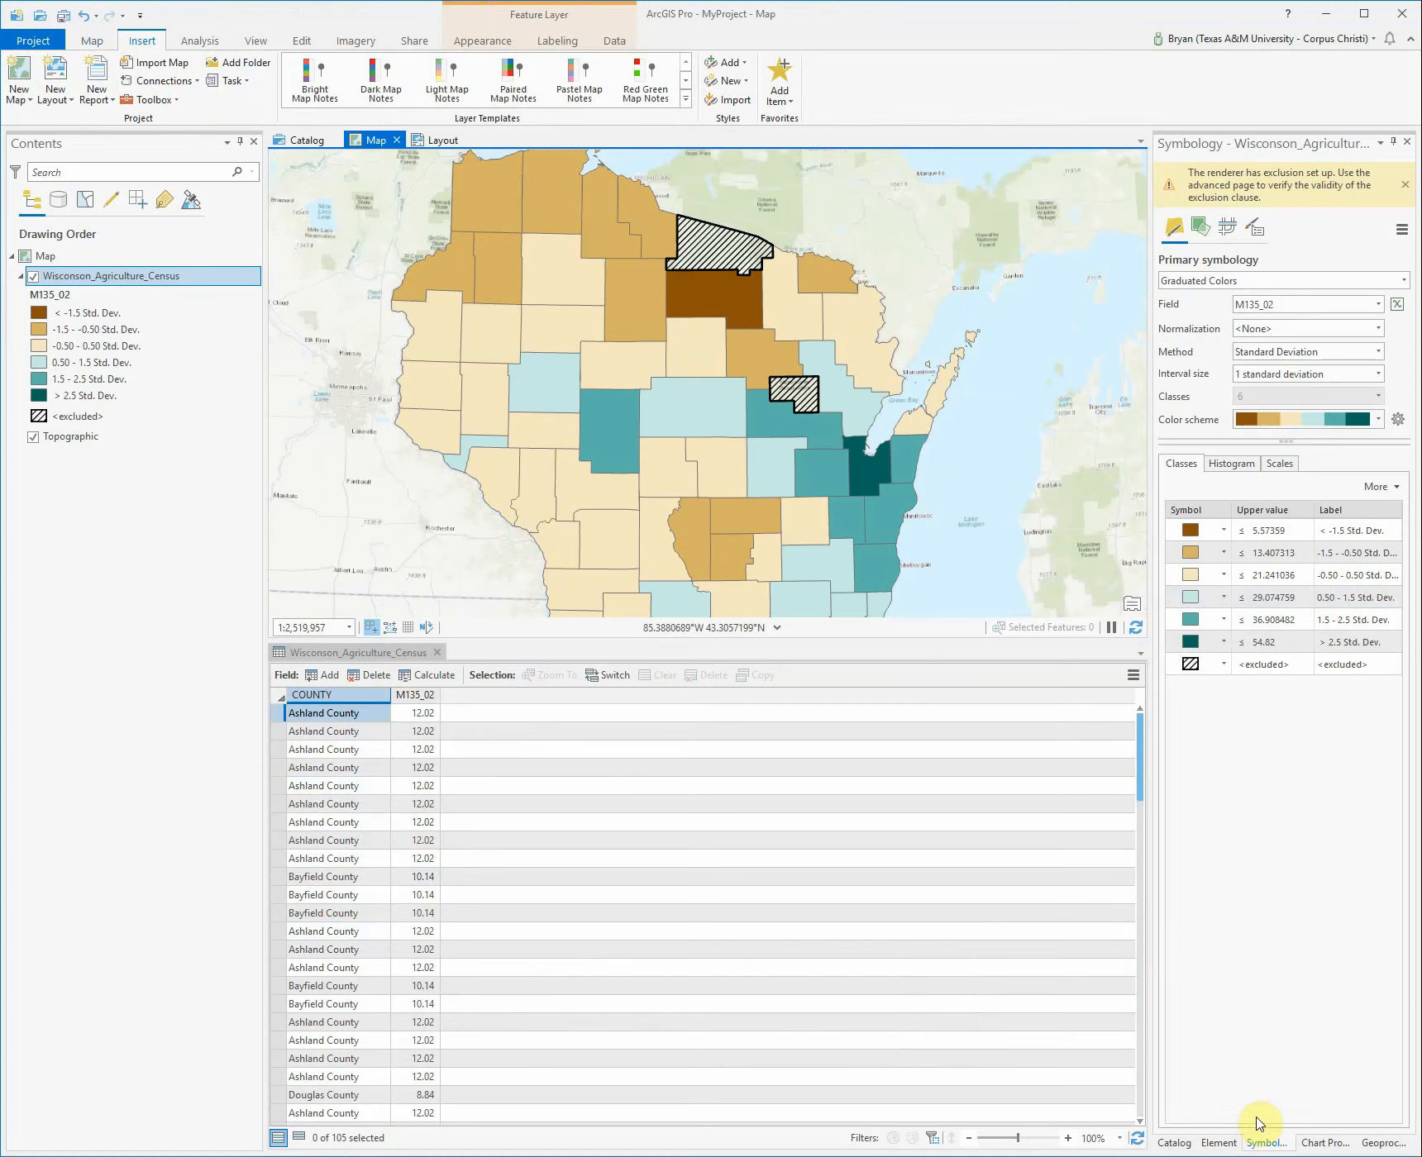
- Export the Wisconson_Agriculture_Census table with the Table To Excel geoprocessing tool, keeping the default output file
left_click(1375, 1143)
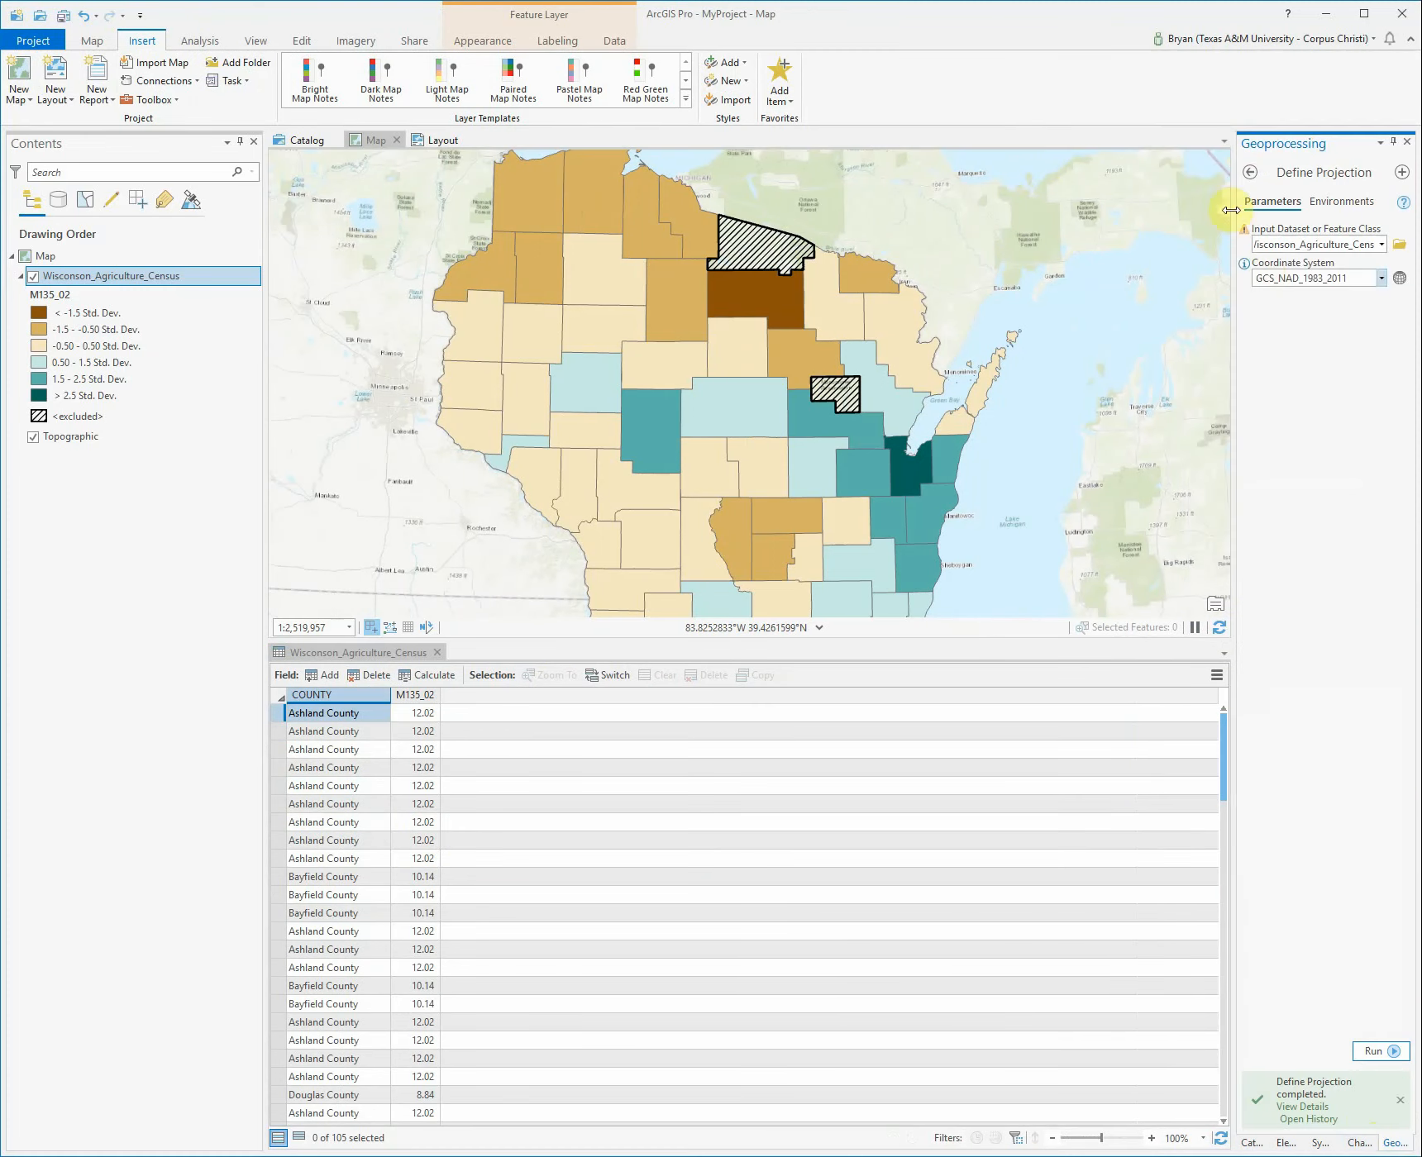
left_click(1248, 176)
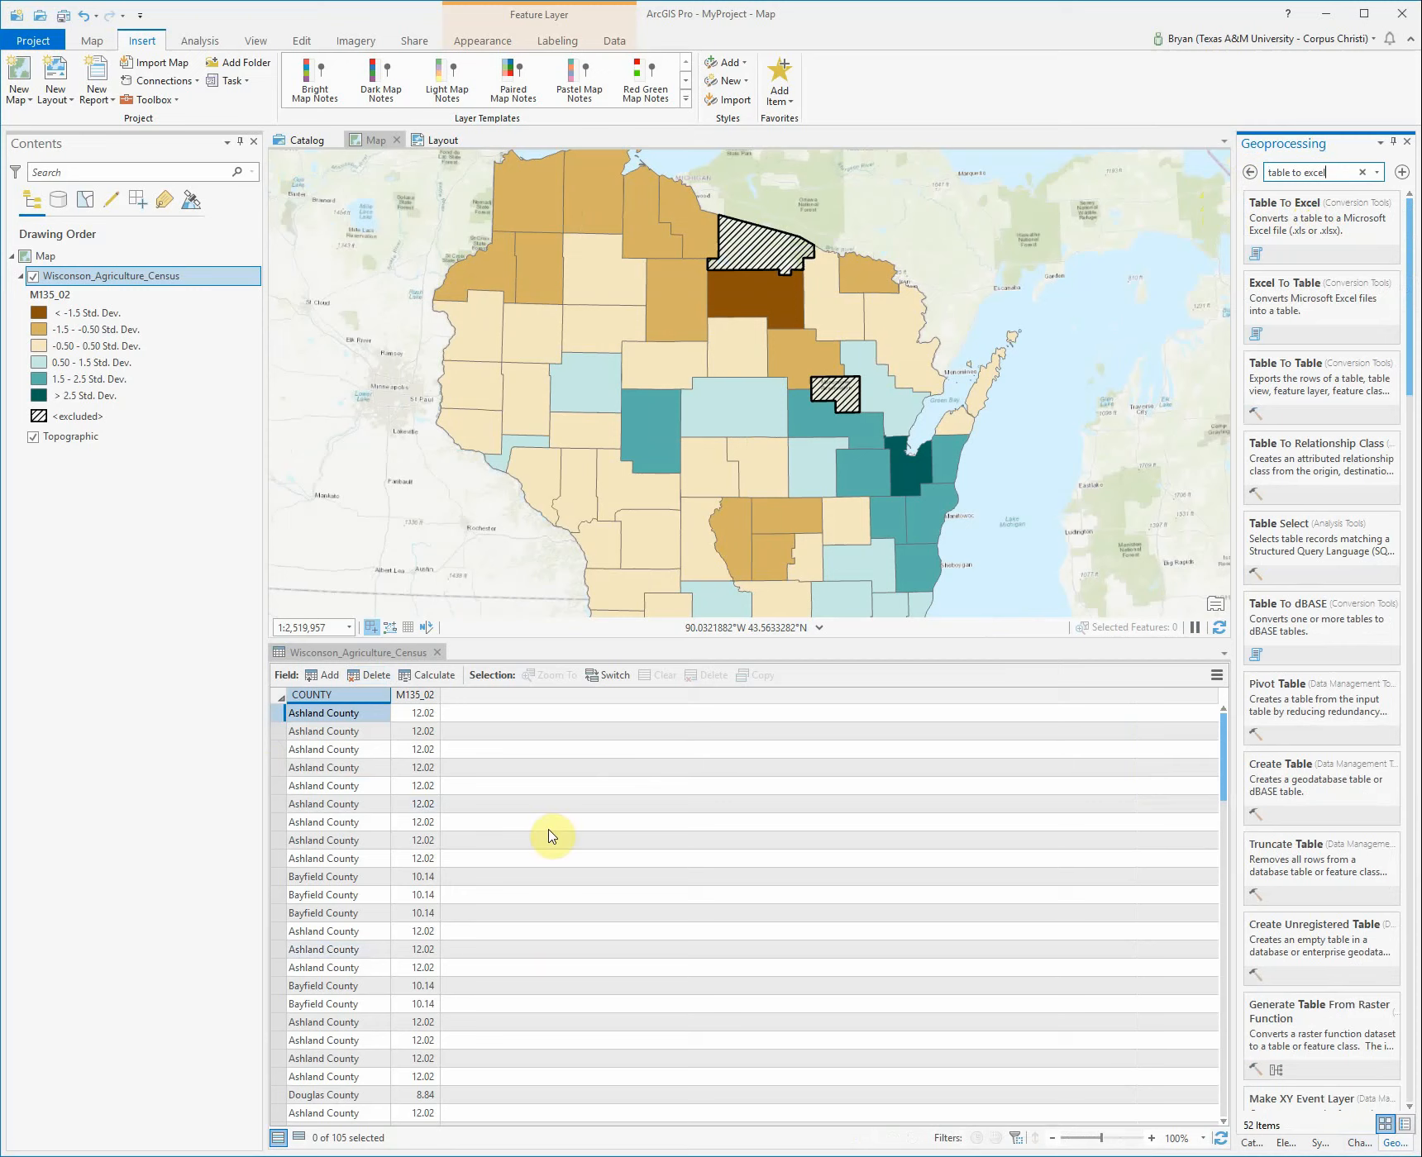
left_click(1283, 228)
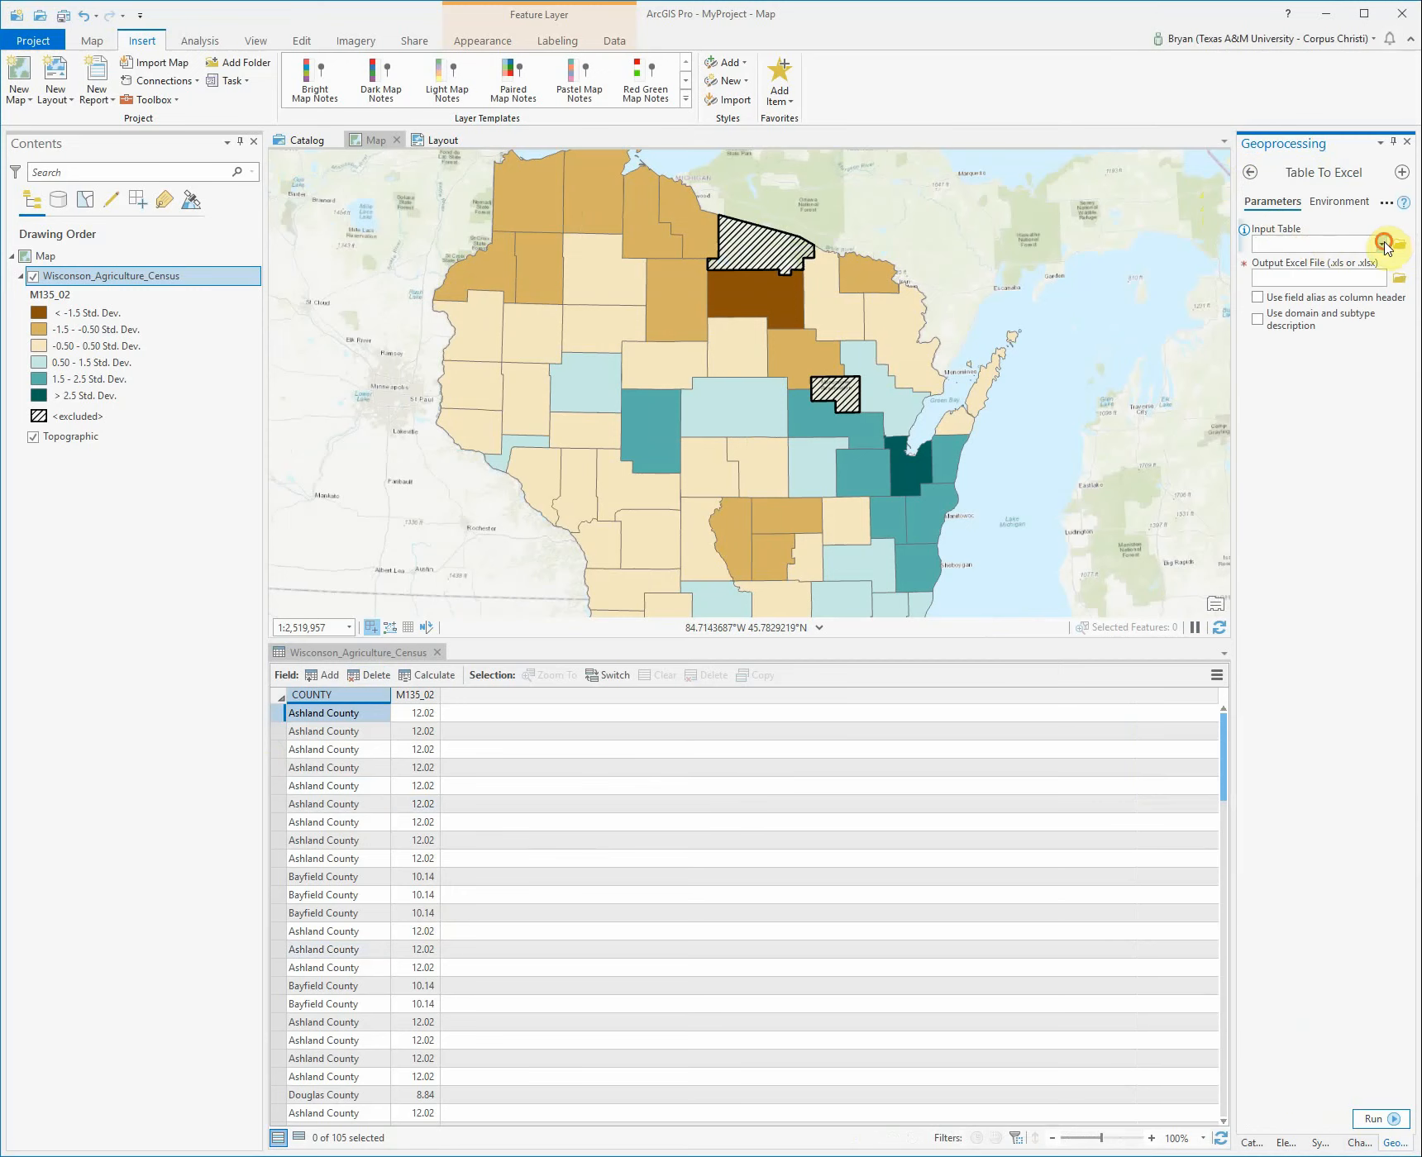
left_click(1384, 245)
left_click(1384, 262)
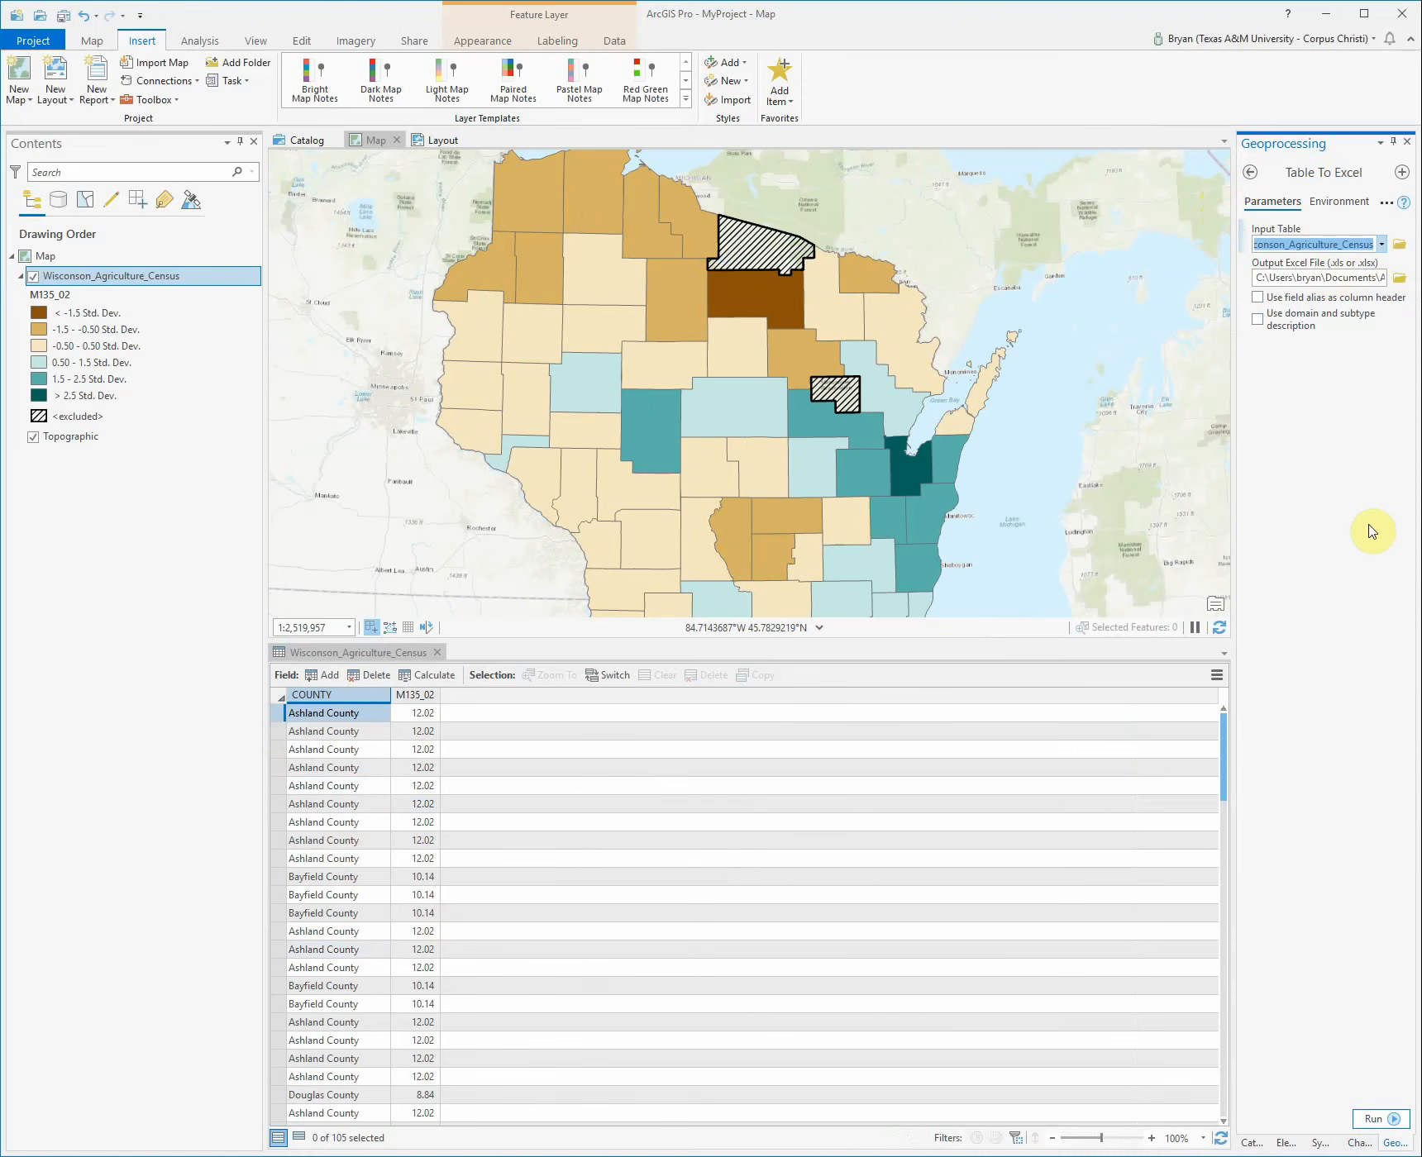
left_click(1376, 1117)
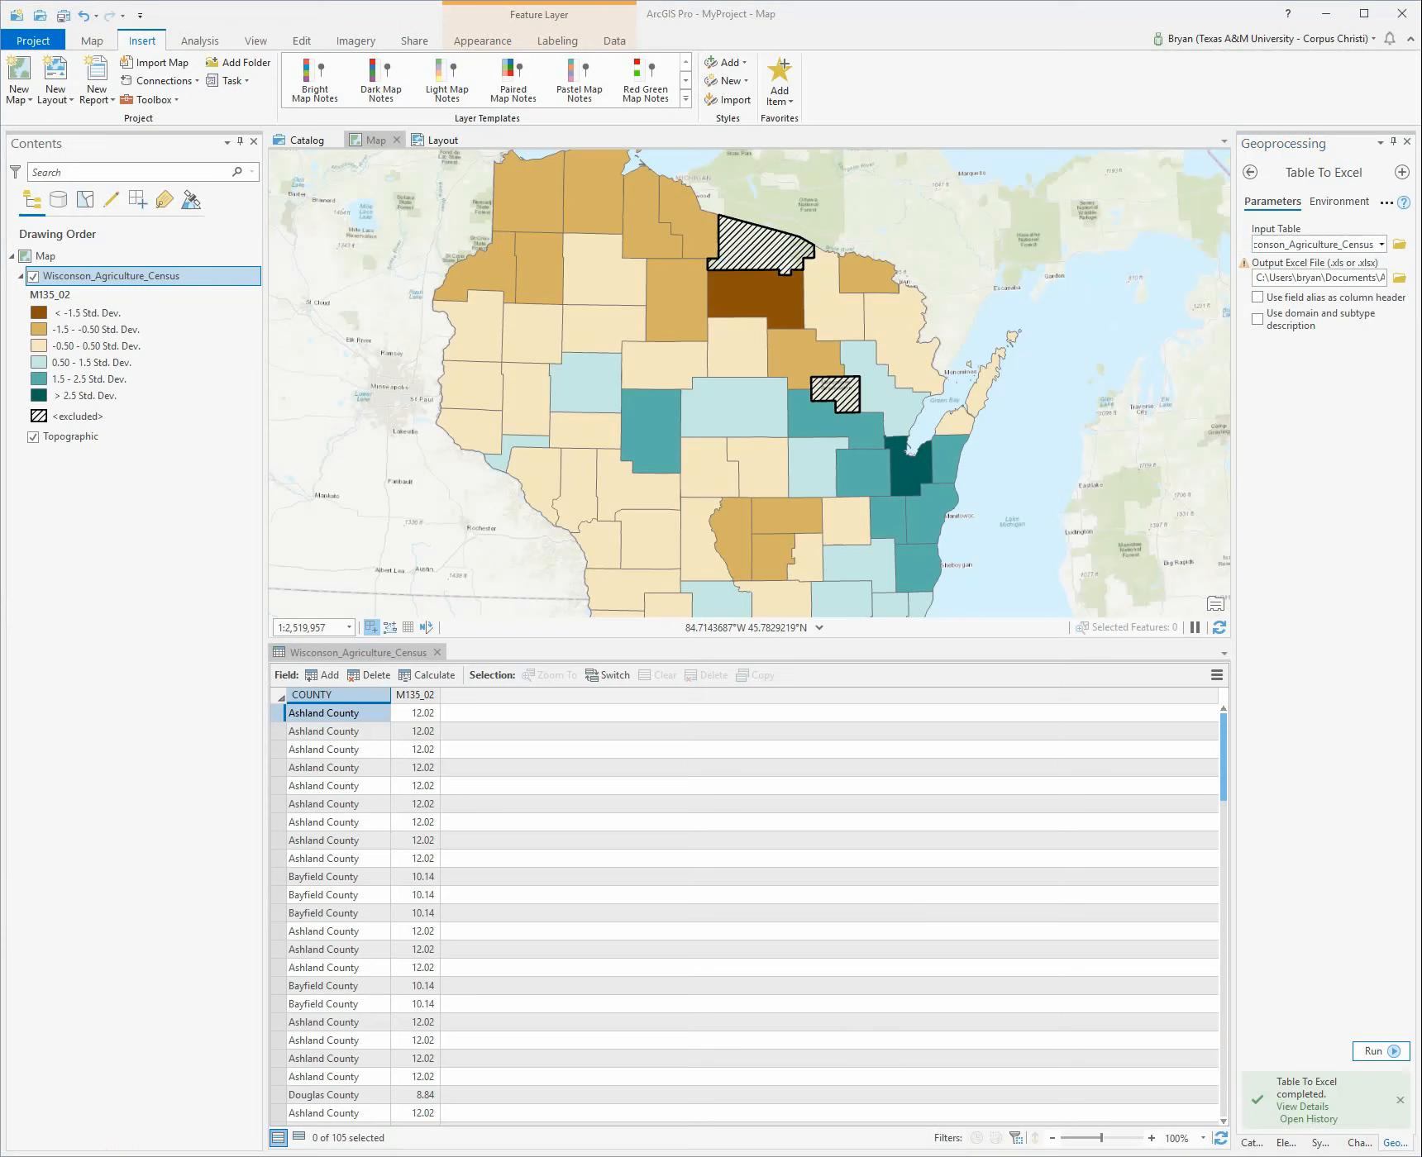
- Open the exported Wisconson_Agriculture_Census_TableToExcel.xlsx in Excel and agree to recover its contents
mouse_move(1306, 1111)
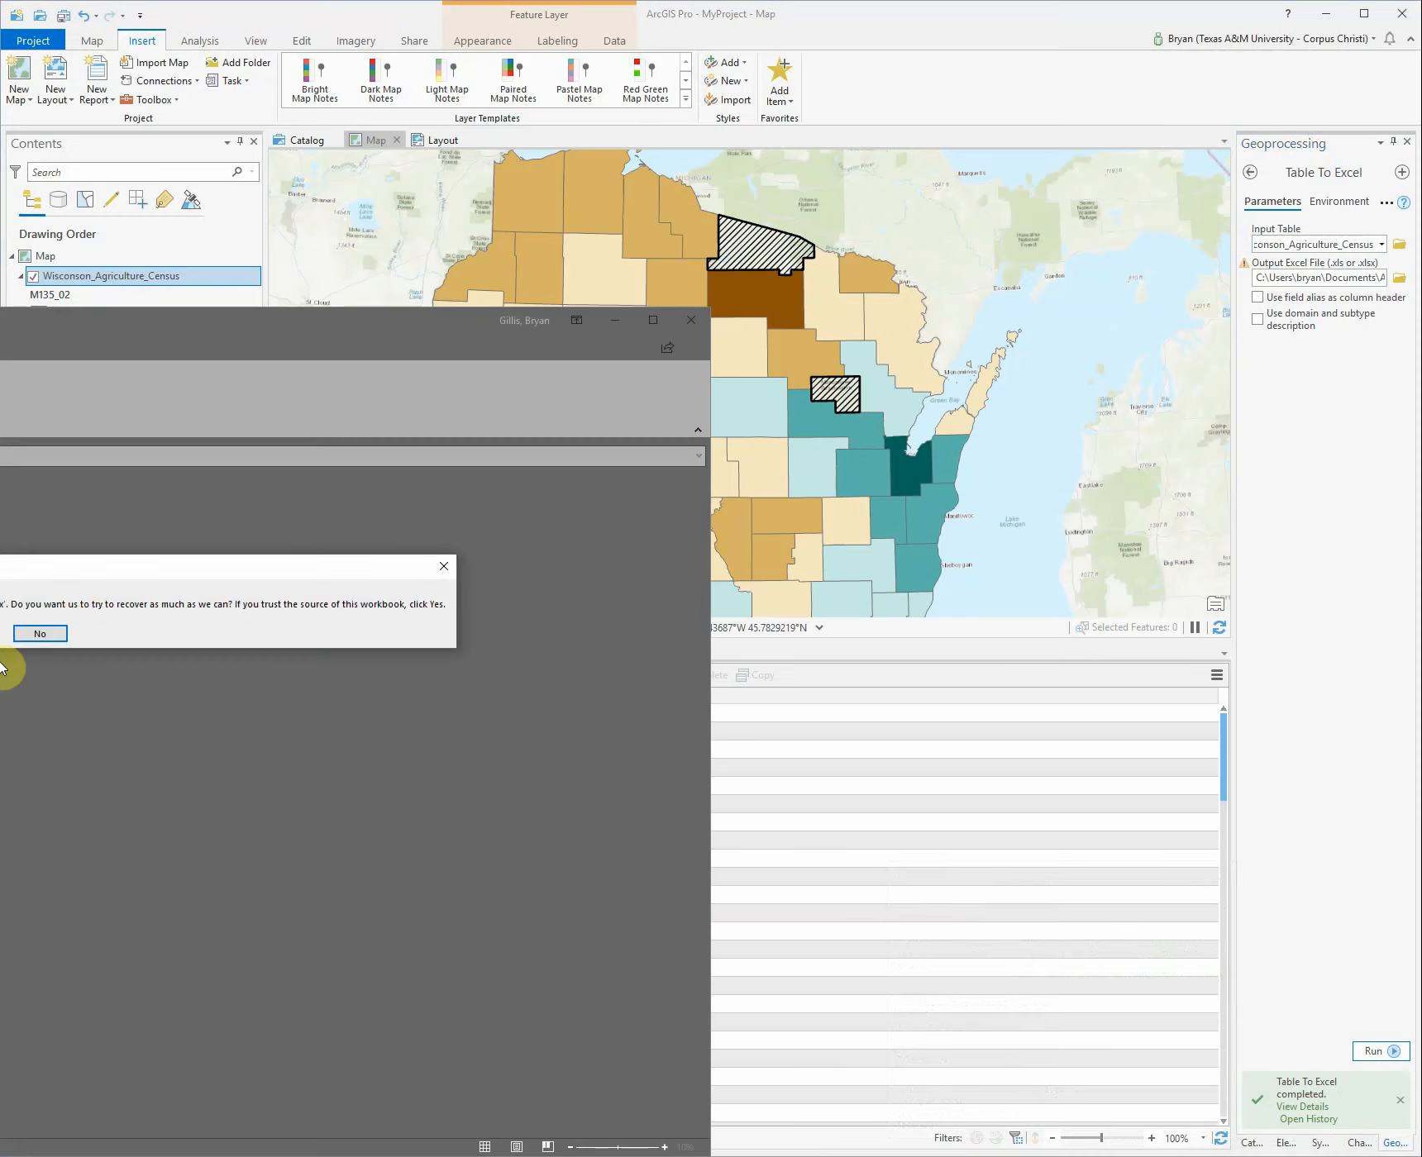
left_click(3, 634)
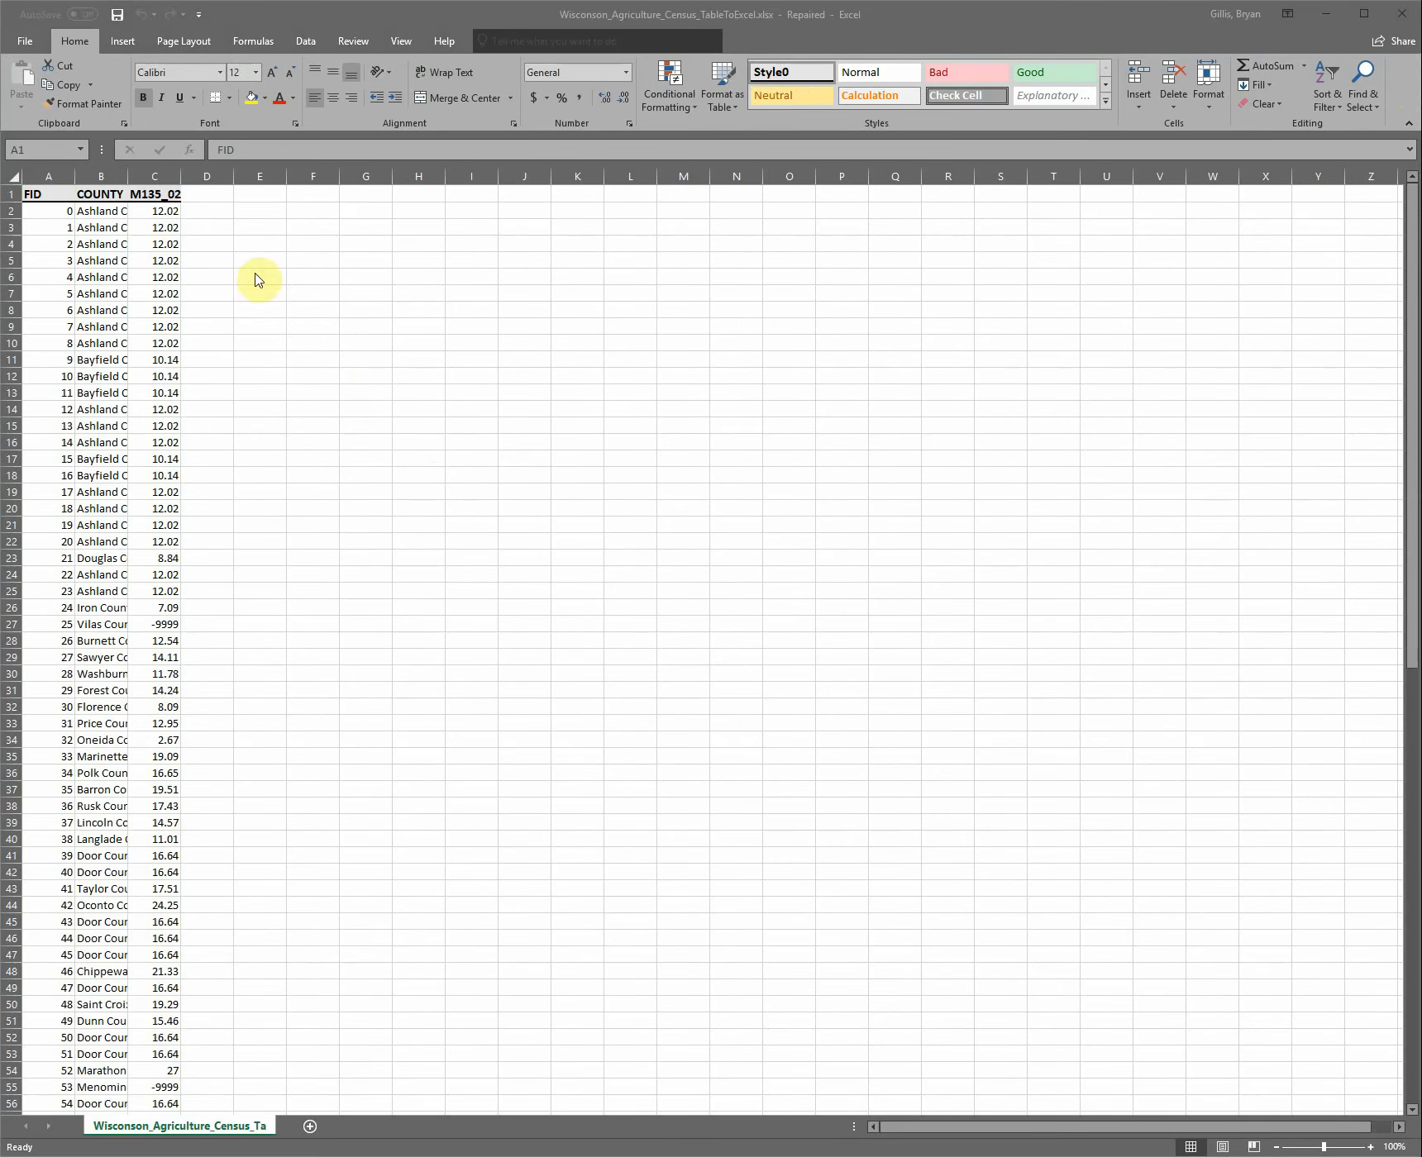
left_click(206, 213)
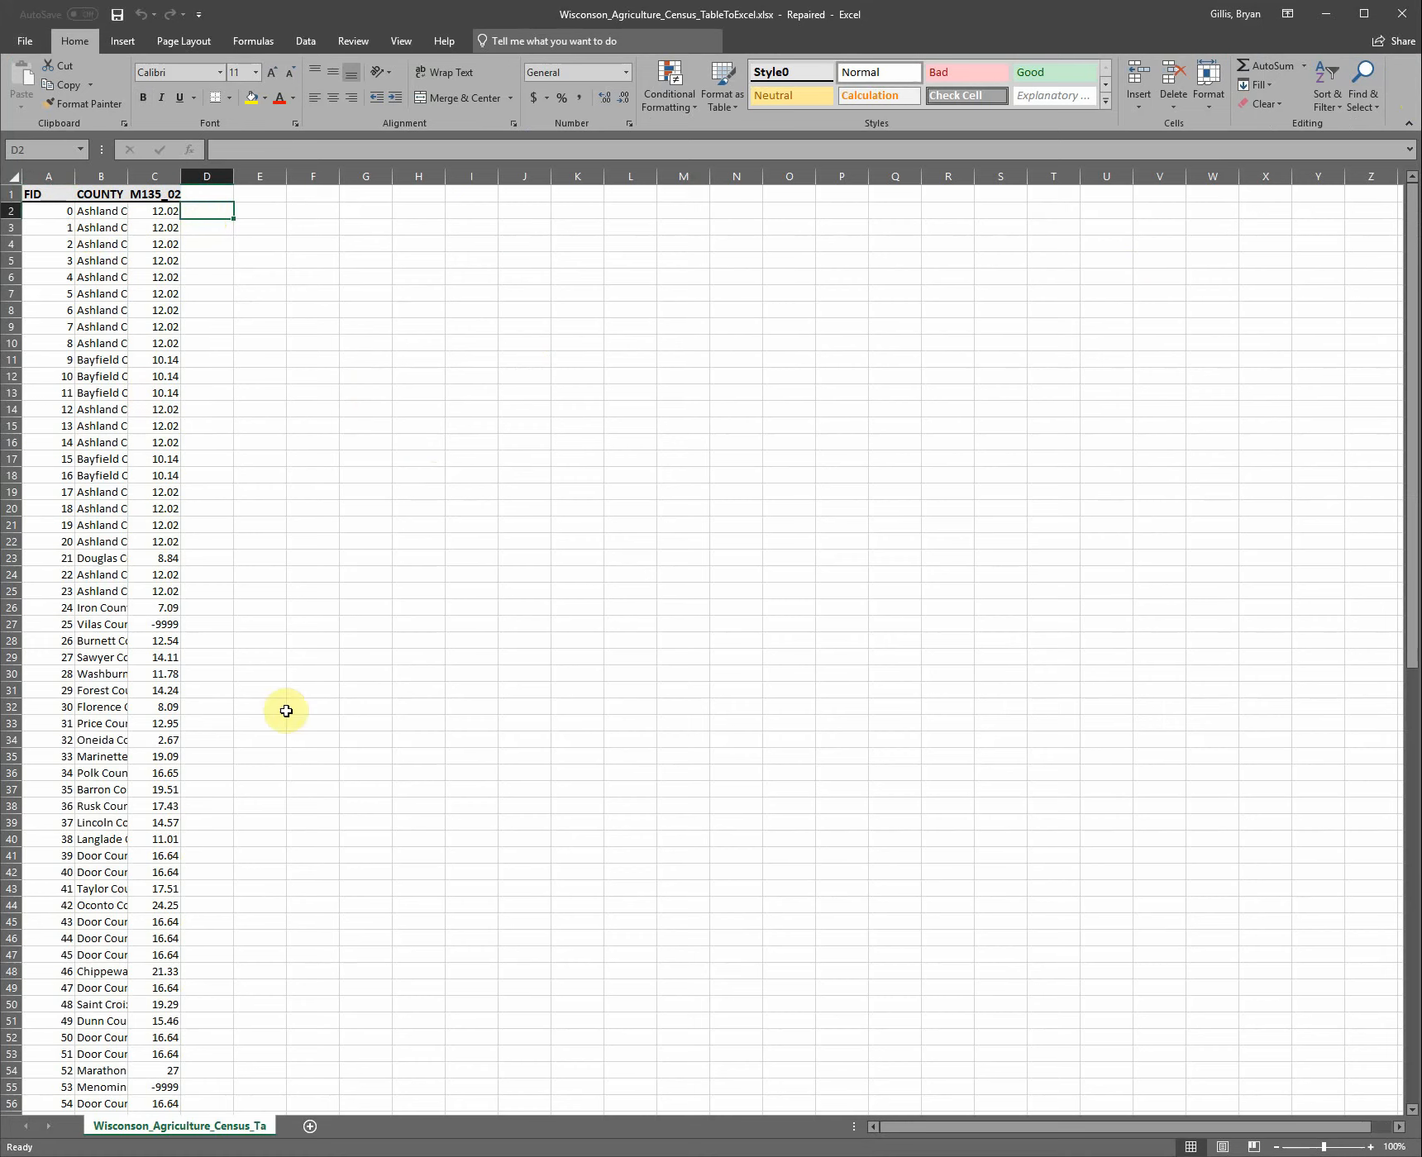
- Sort the sheet by the M135_02 column from smallest to largest, expanding the selection to the neighboring columns
left_click(152, 167)
right_click(153, 171)
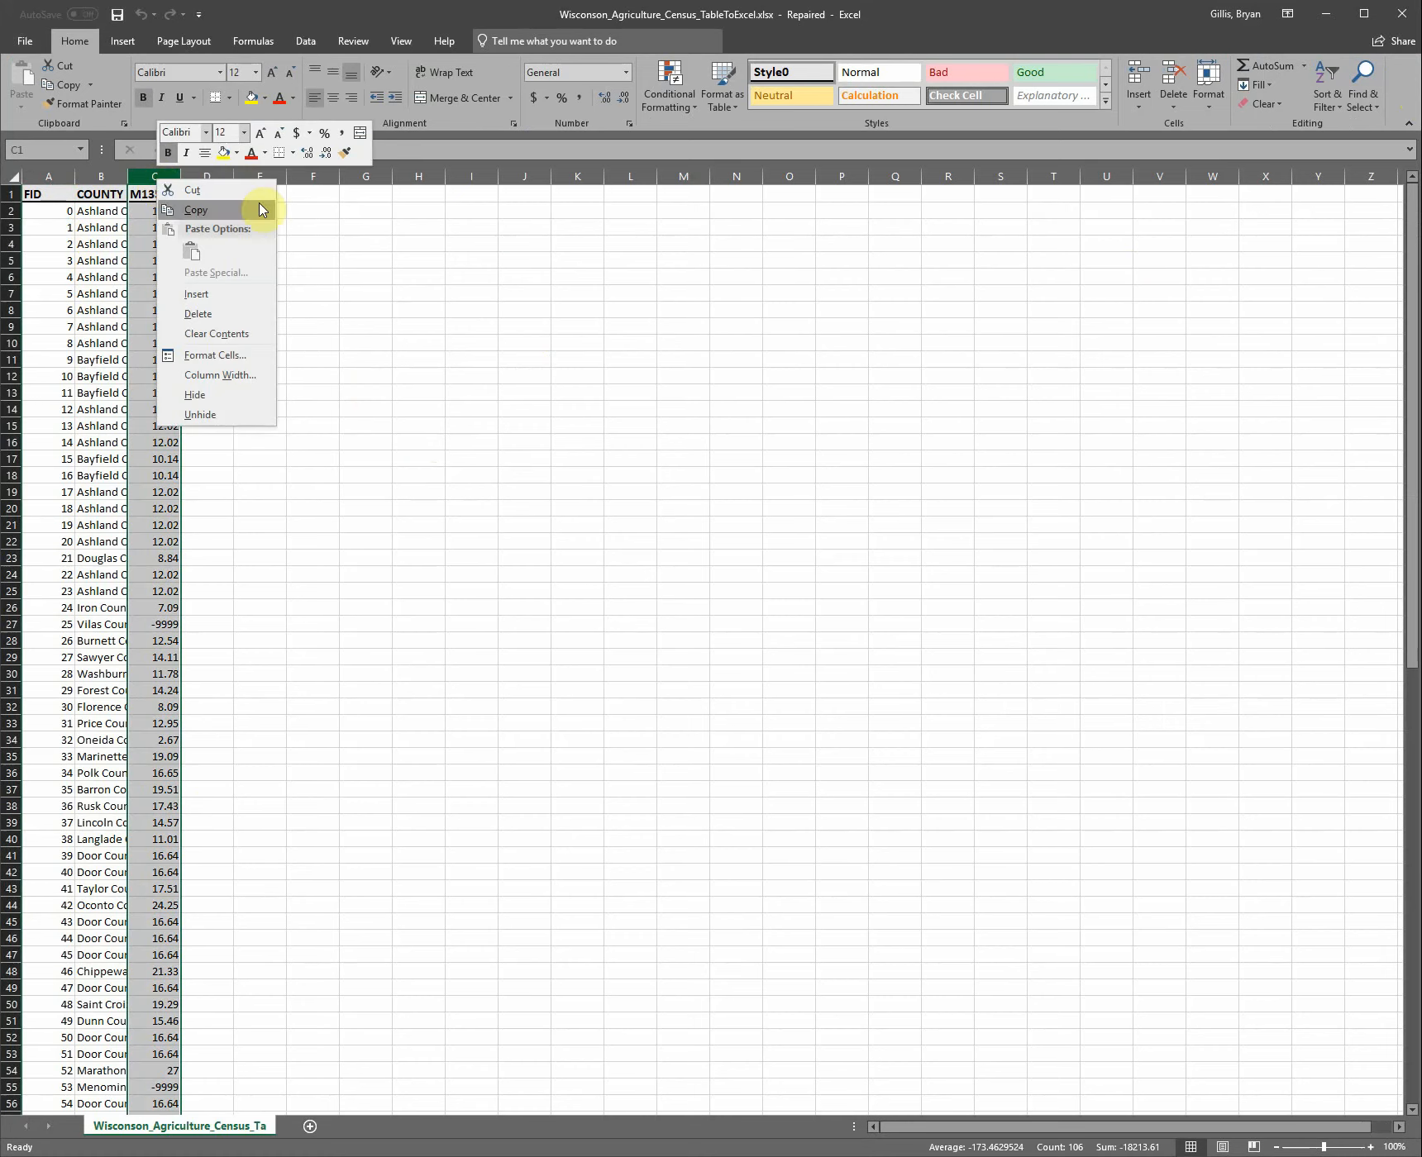
left_click(852, 27)
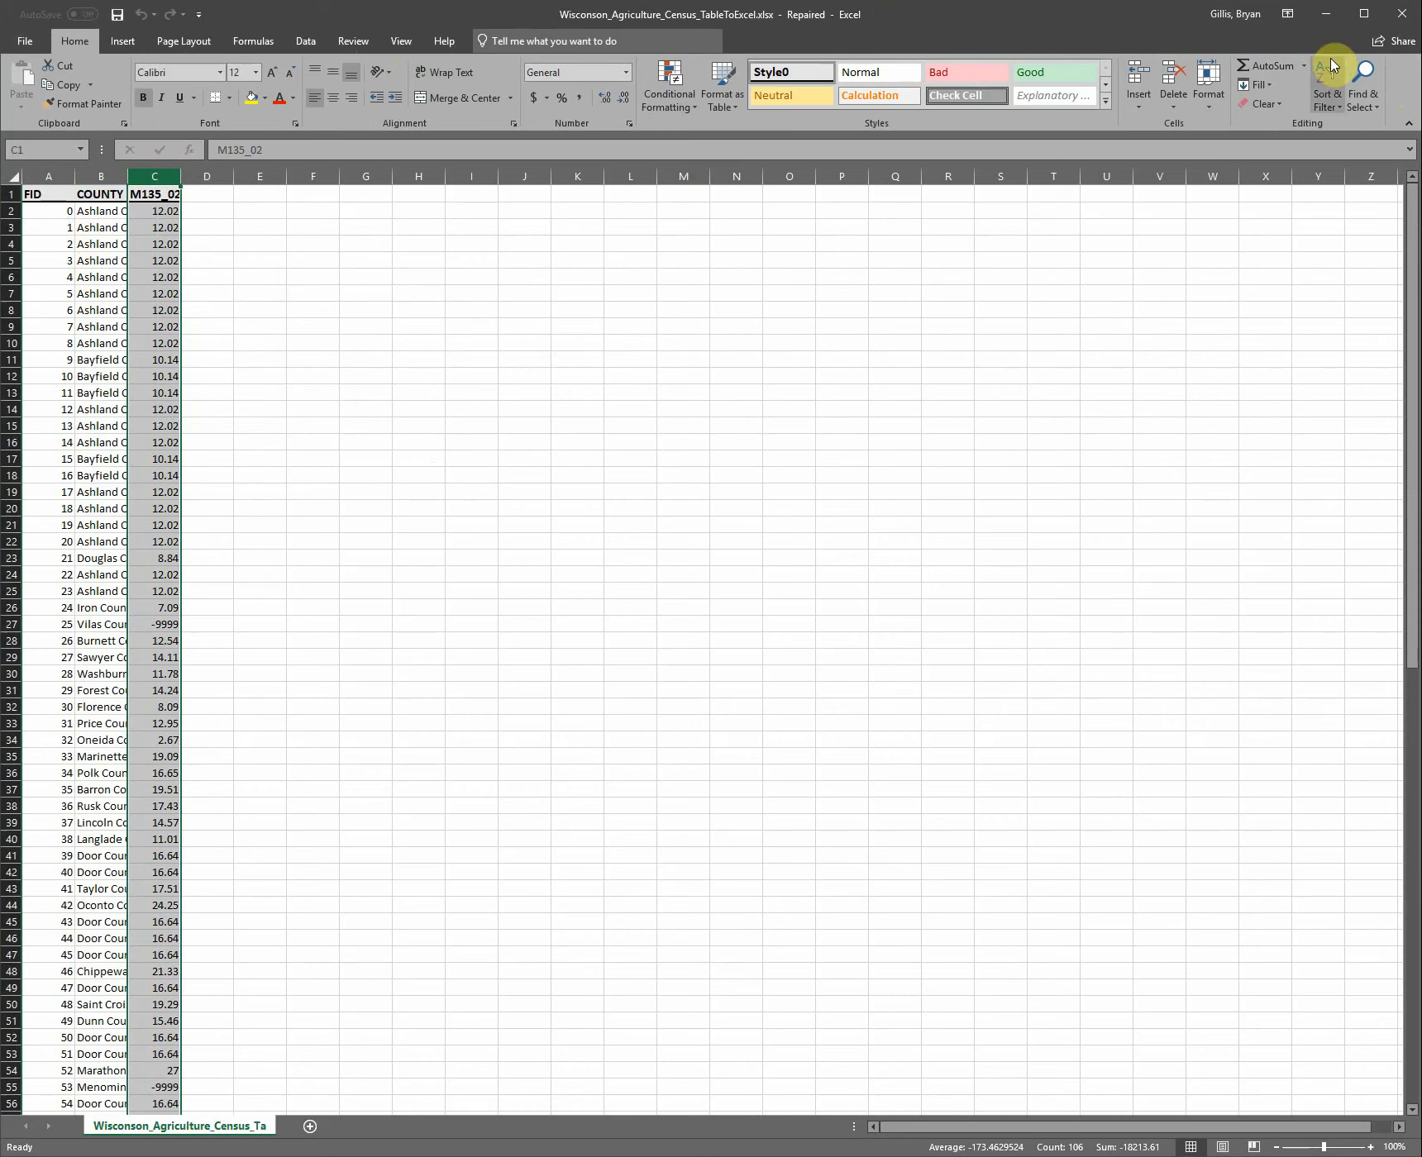
left_click(1326, 83)
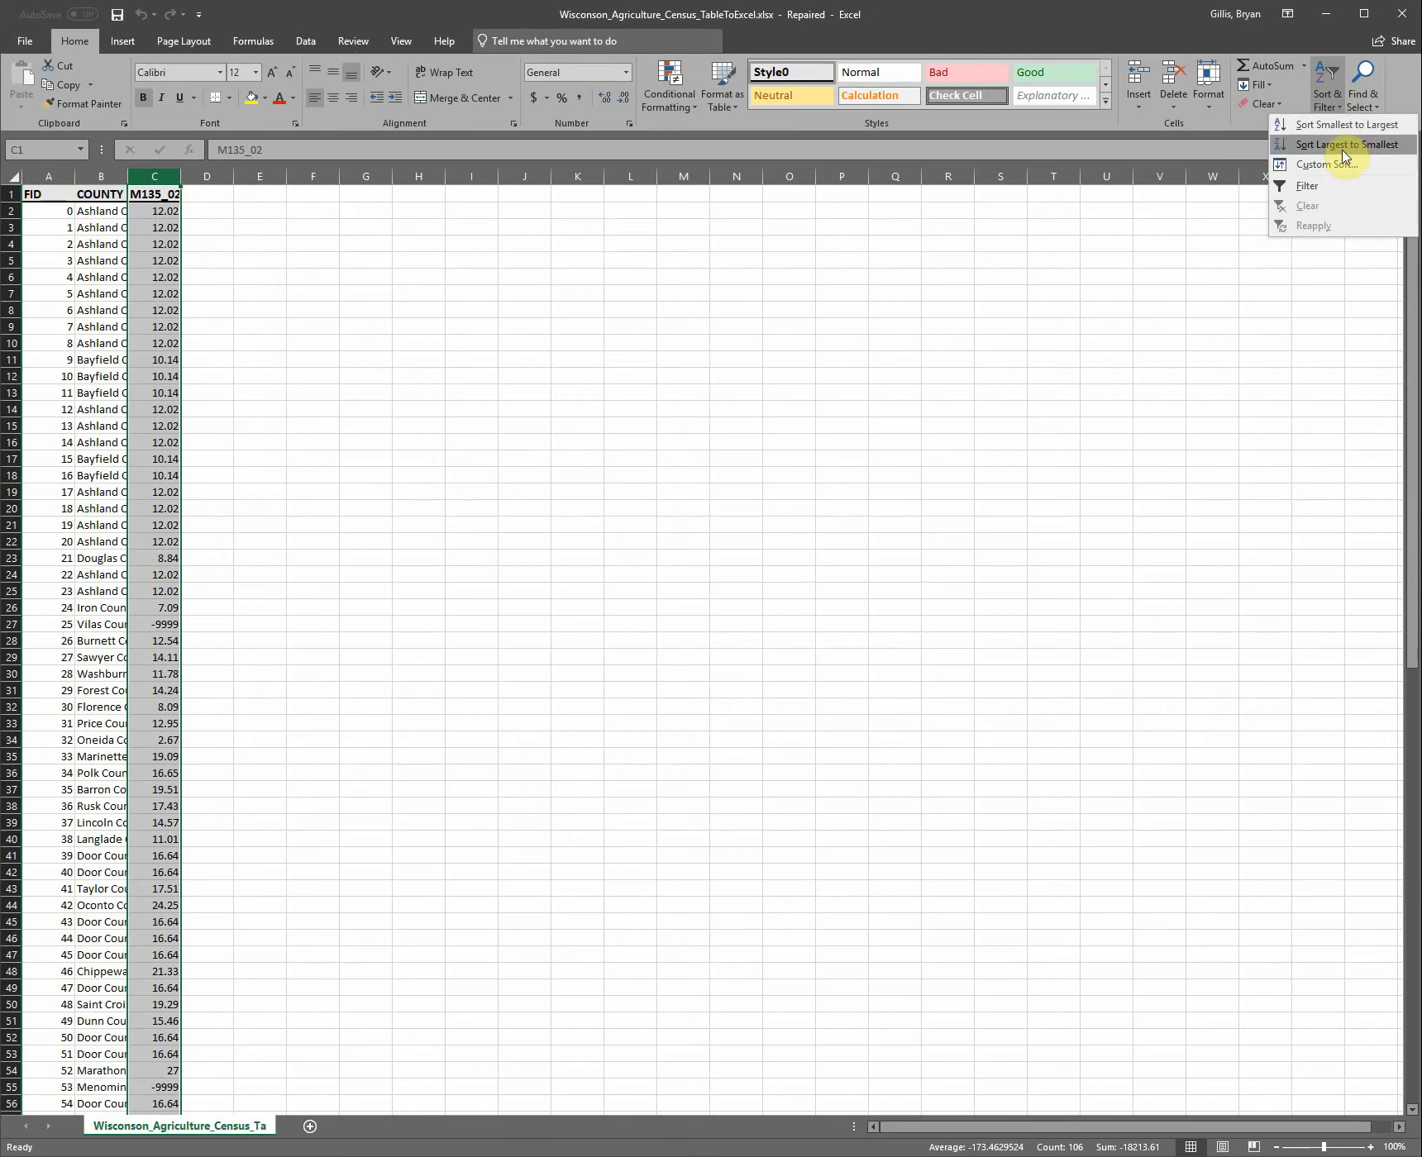
left_click(1342, 147)
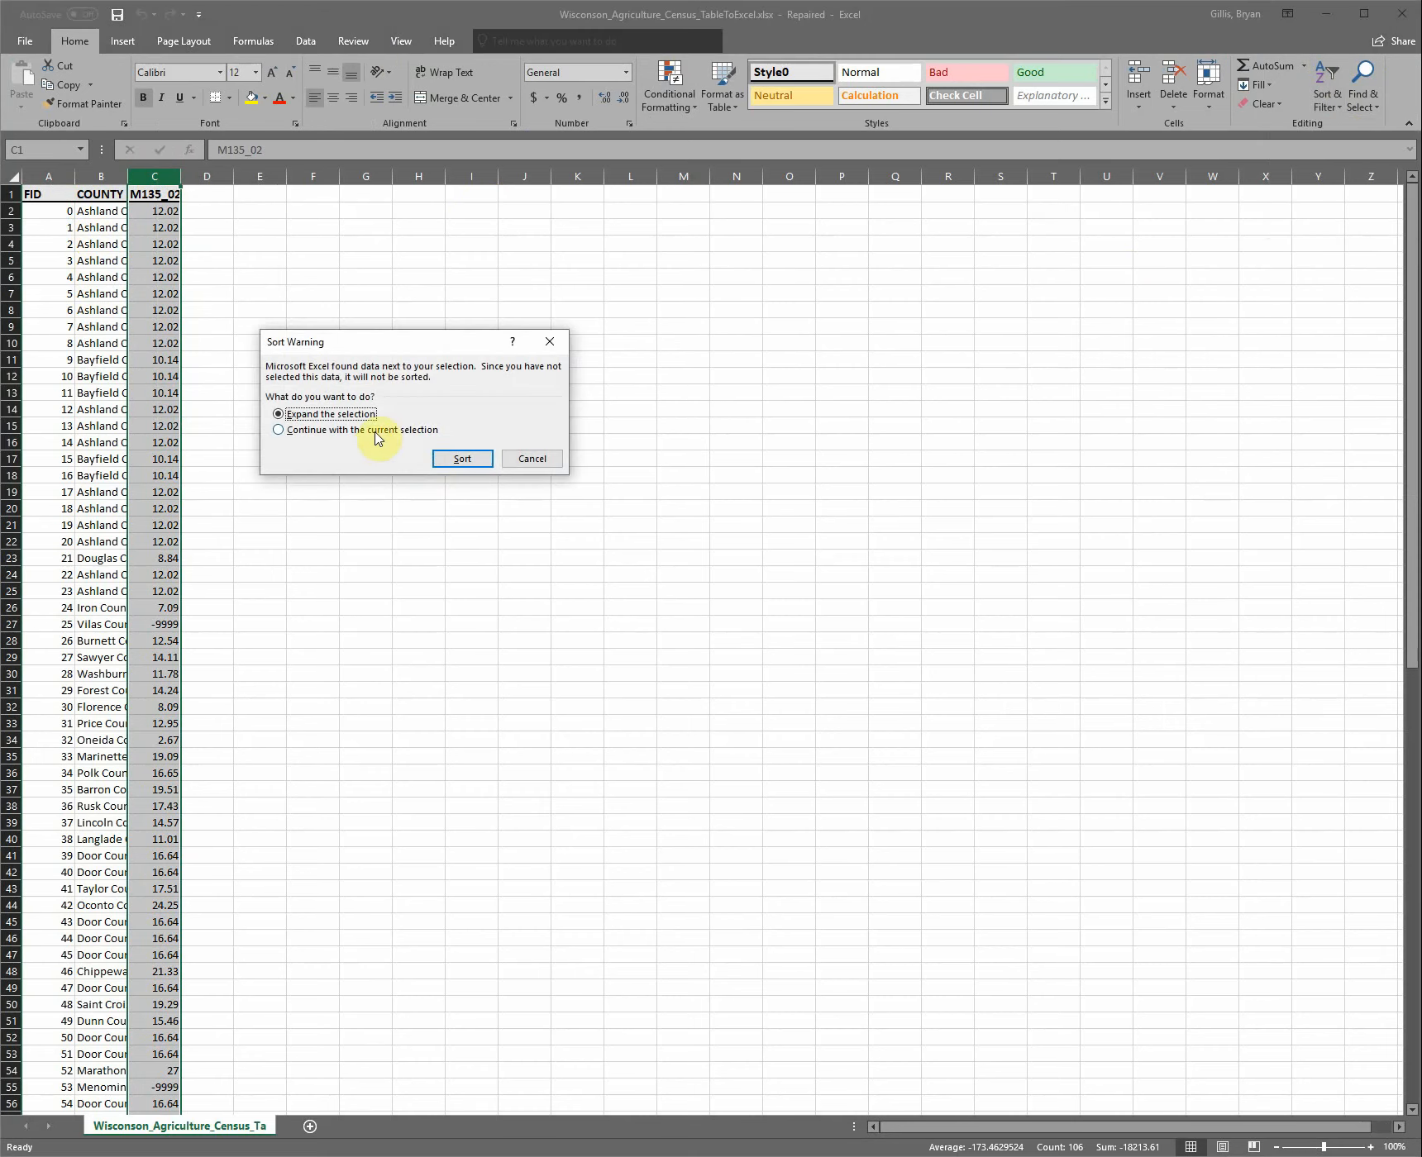
left_click(472, 458)
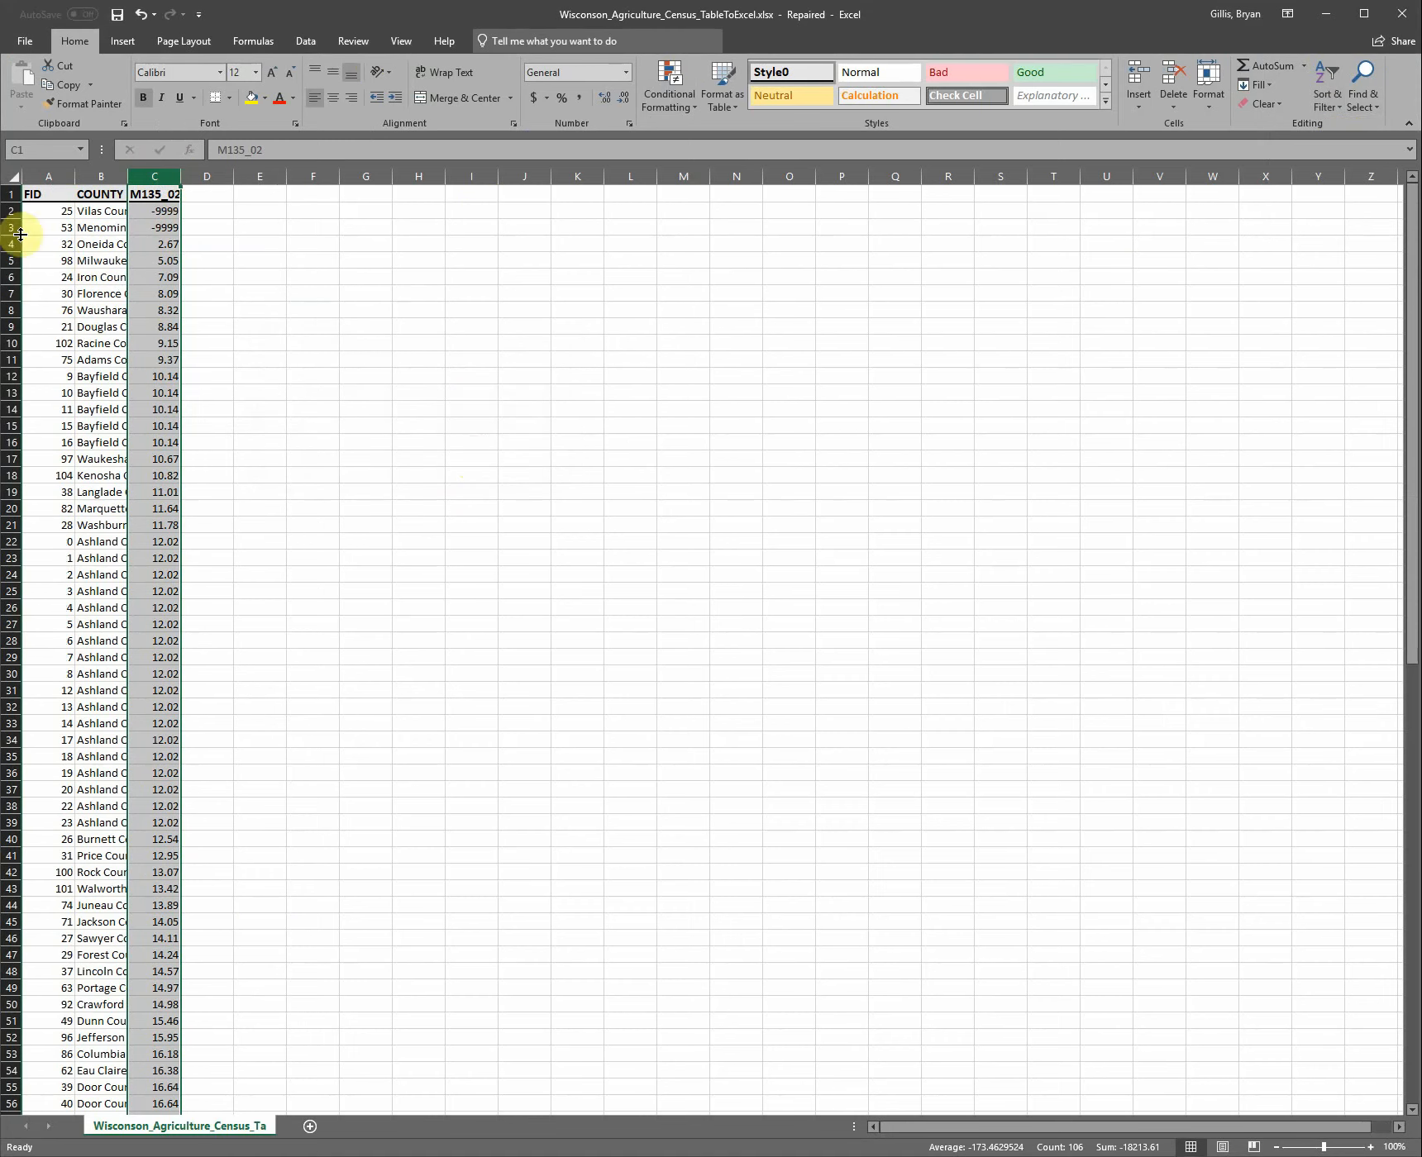
- Delete the two rows whose M135_02 value is -9999
left_click(10, 211)
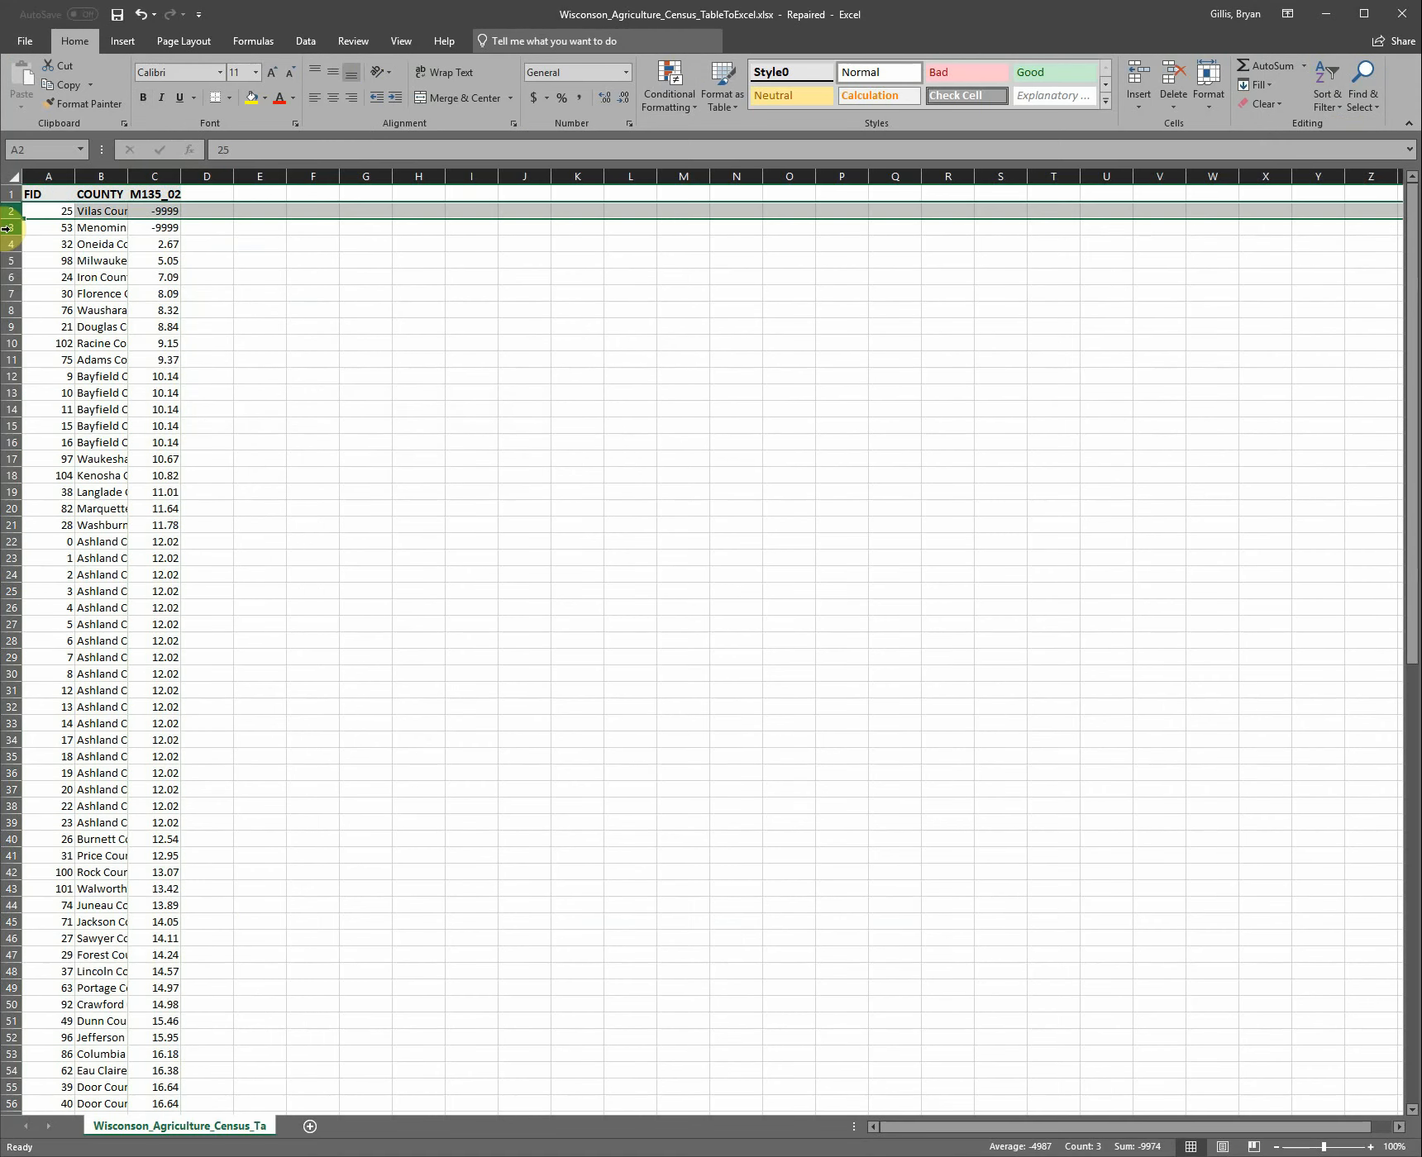
left_click(10, 229, "ctrl")
right_click(10, 229)
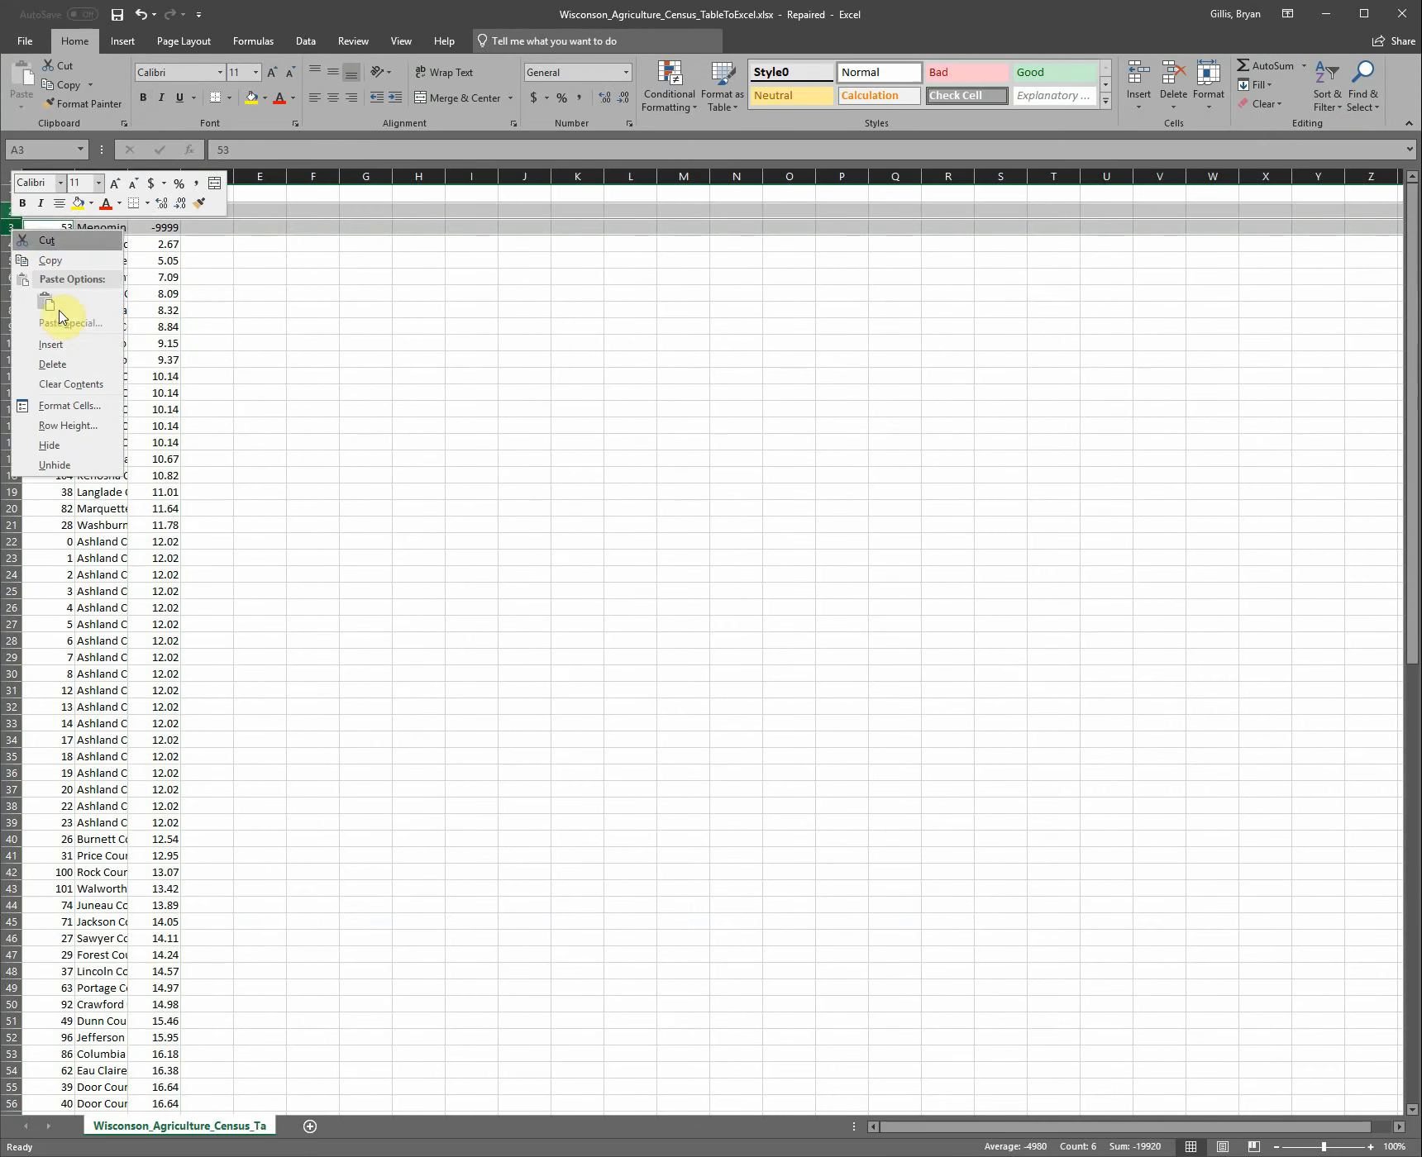
left_click(71, 365)
left_click(237, 256)
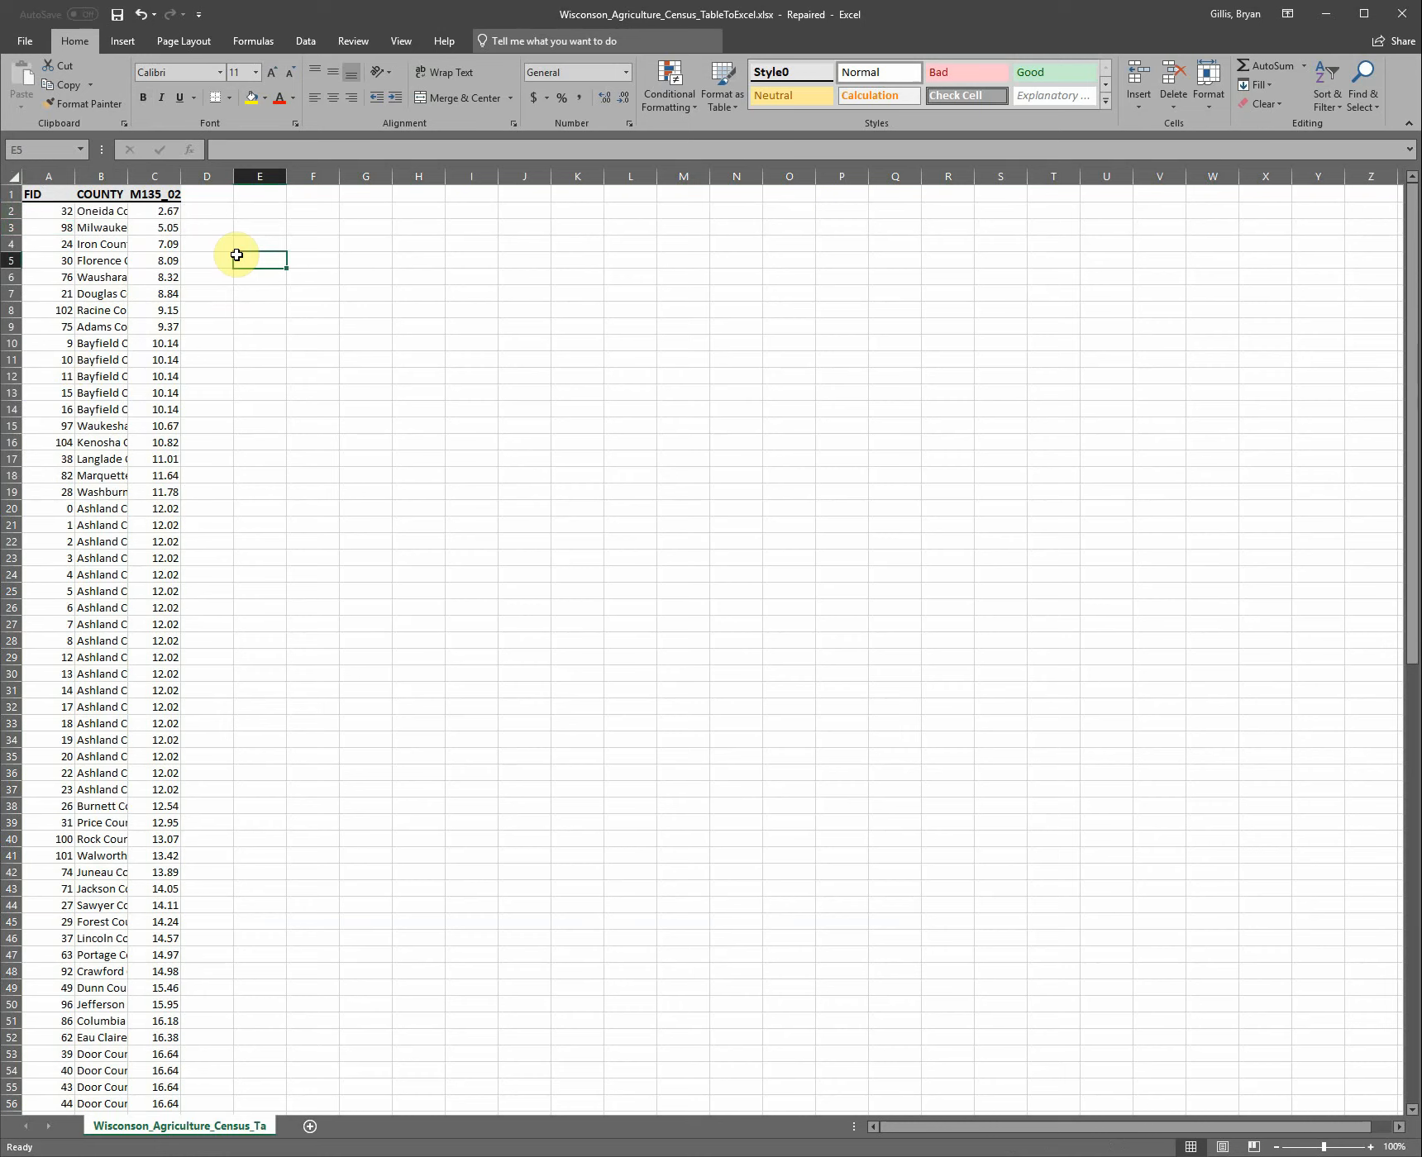
left_click(101, 176)
left_click(1335, 97)
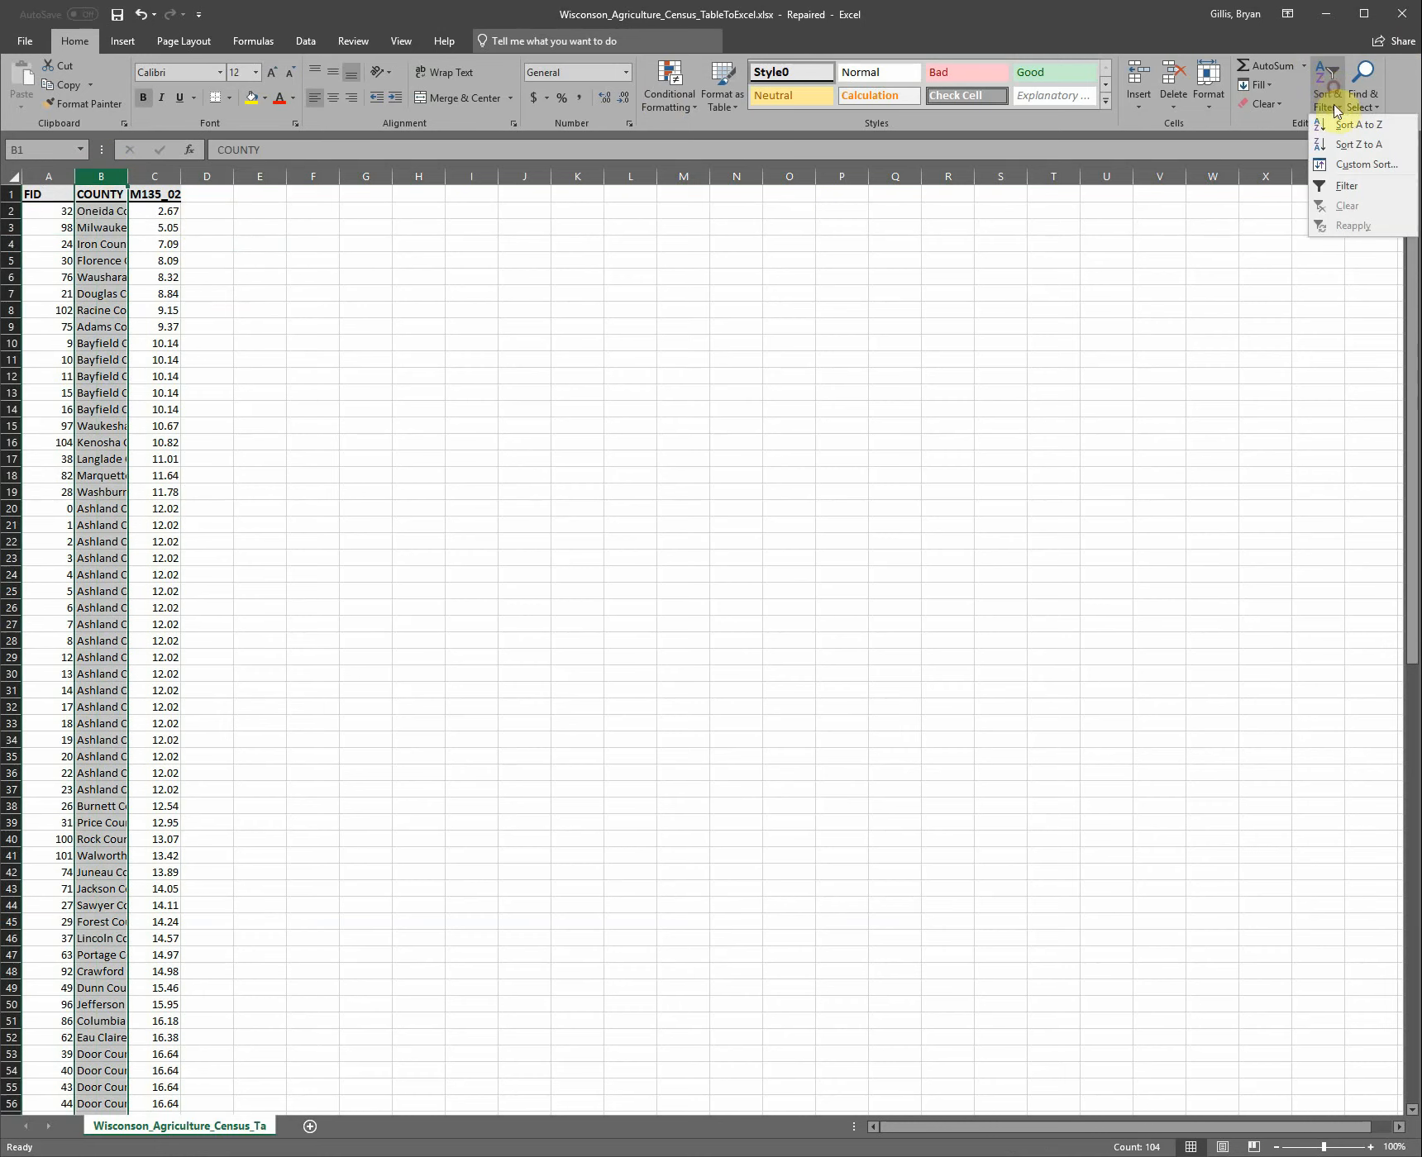
left_click(637, 515)
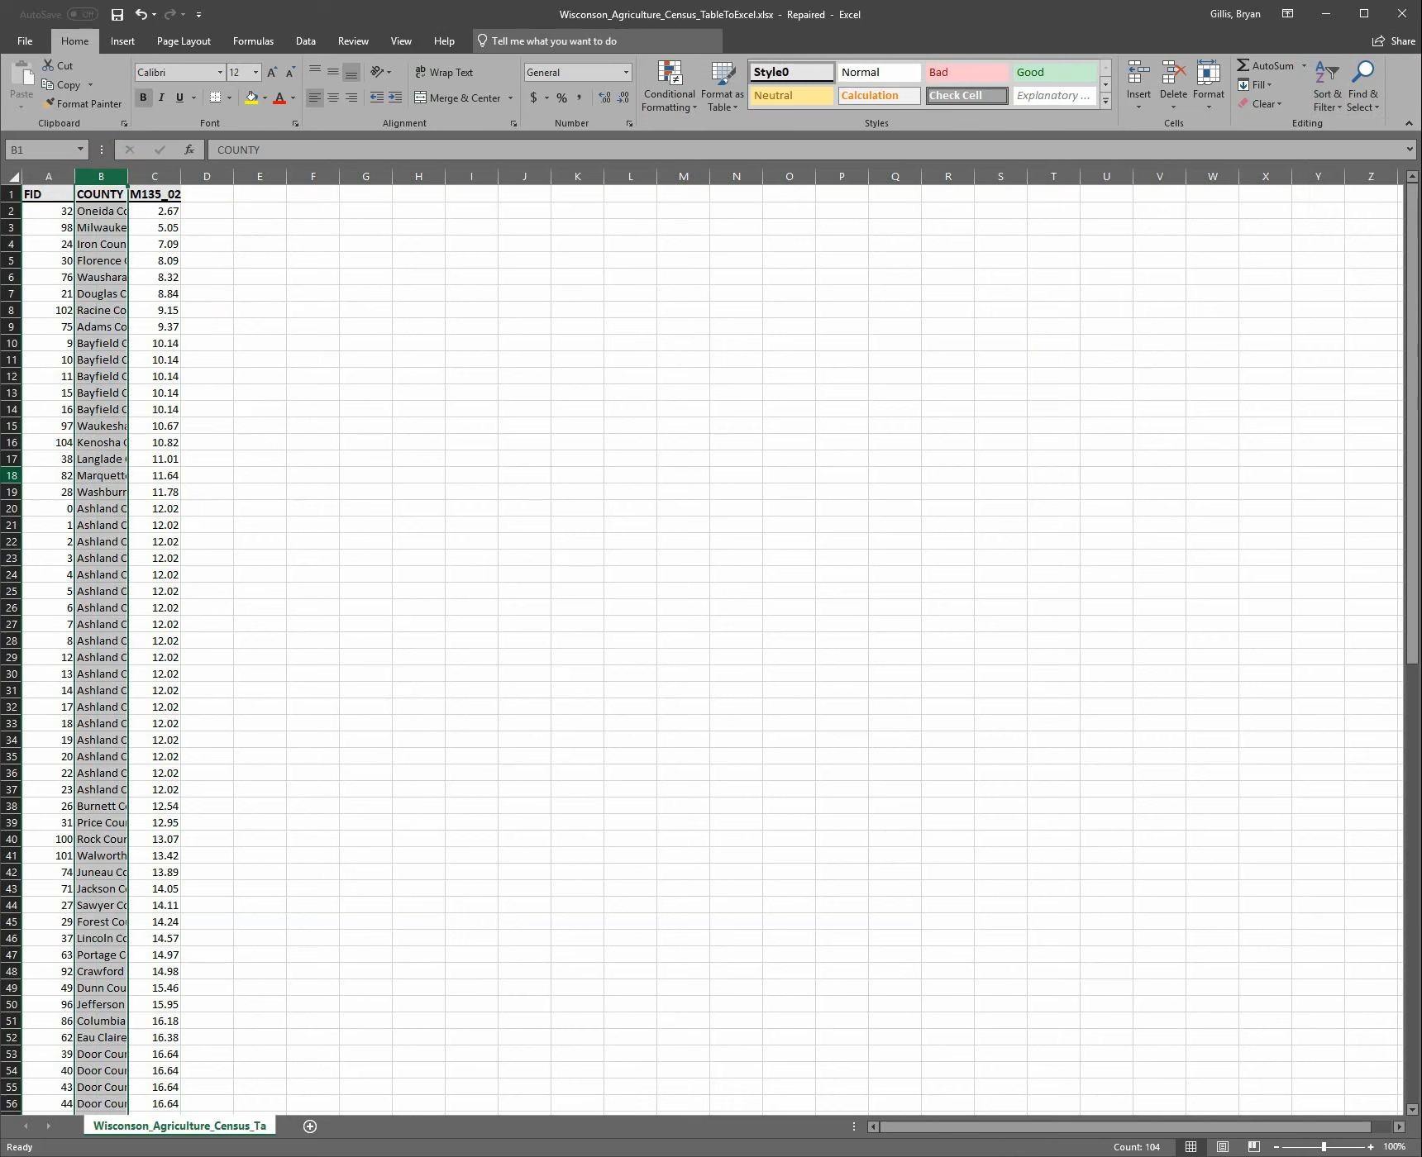
left_click(594, 421)
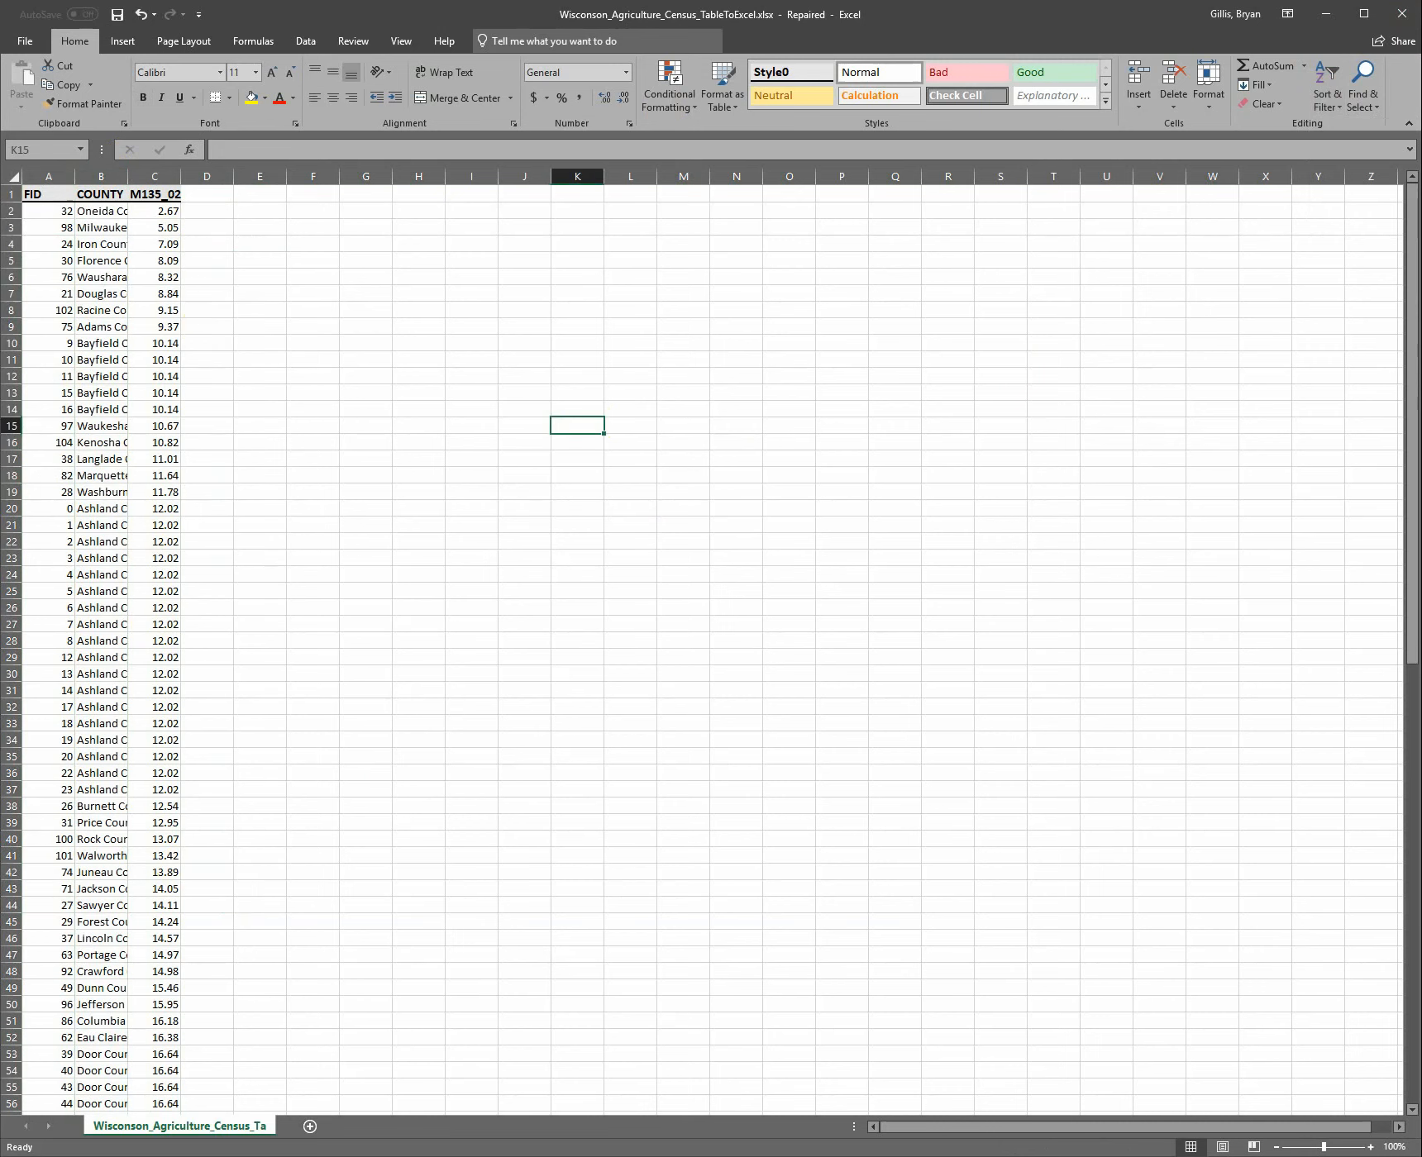
- Switch back to ArcGIS Pro and shrink the attribute table so the map view shows all of Wisconsin
key("alt+Tab")
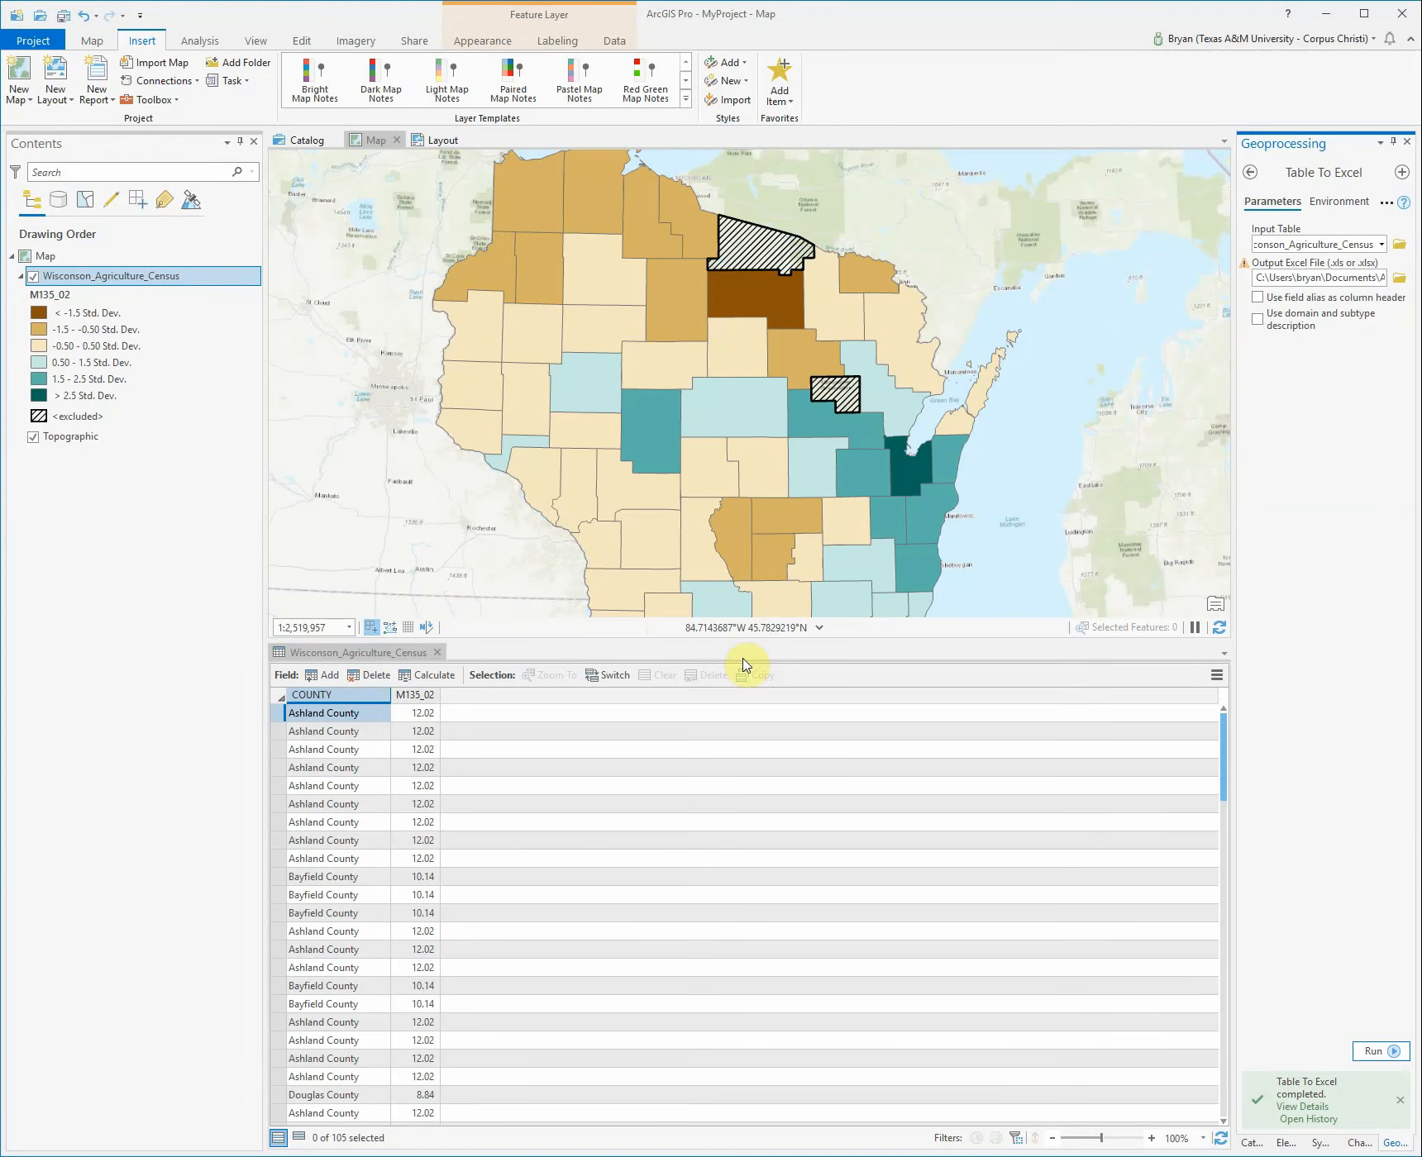
left_click_drag(750, 643, 783, 887)
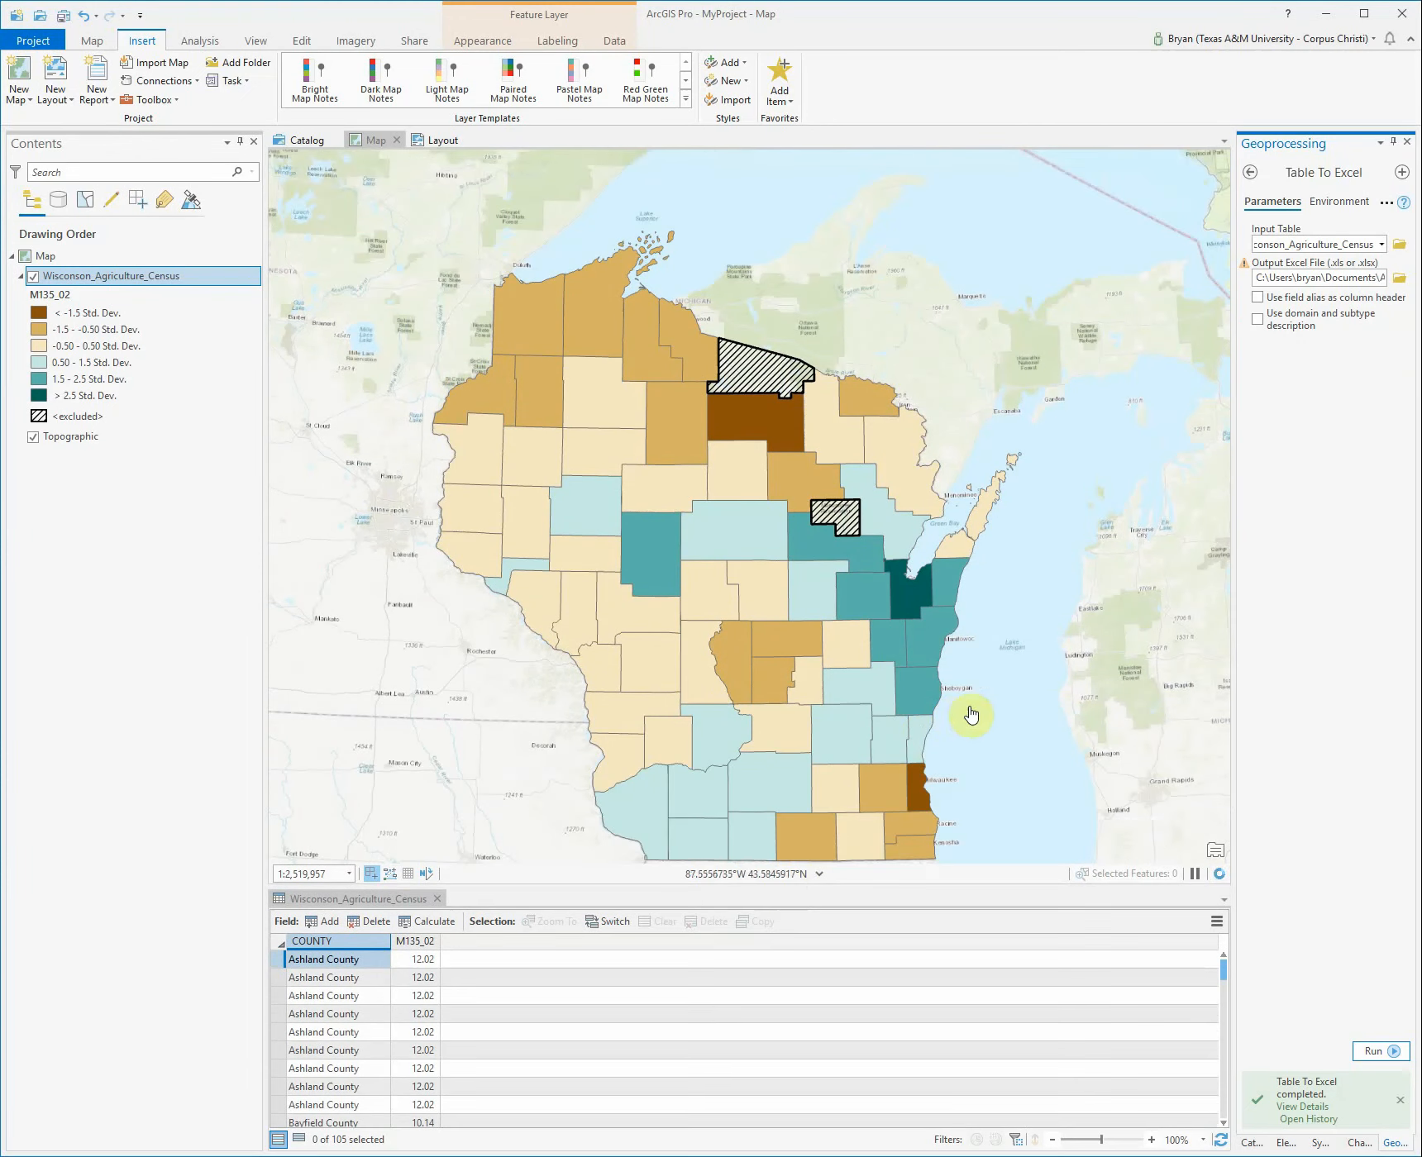
mouse_move(1020, 703)
left_mouse_down()
mouse_move(1022, 634)
mouse_move(1021, 682)
left_mouse_up()
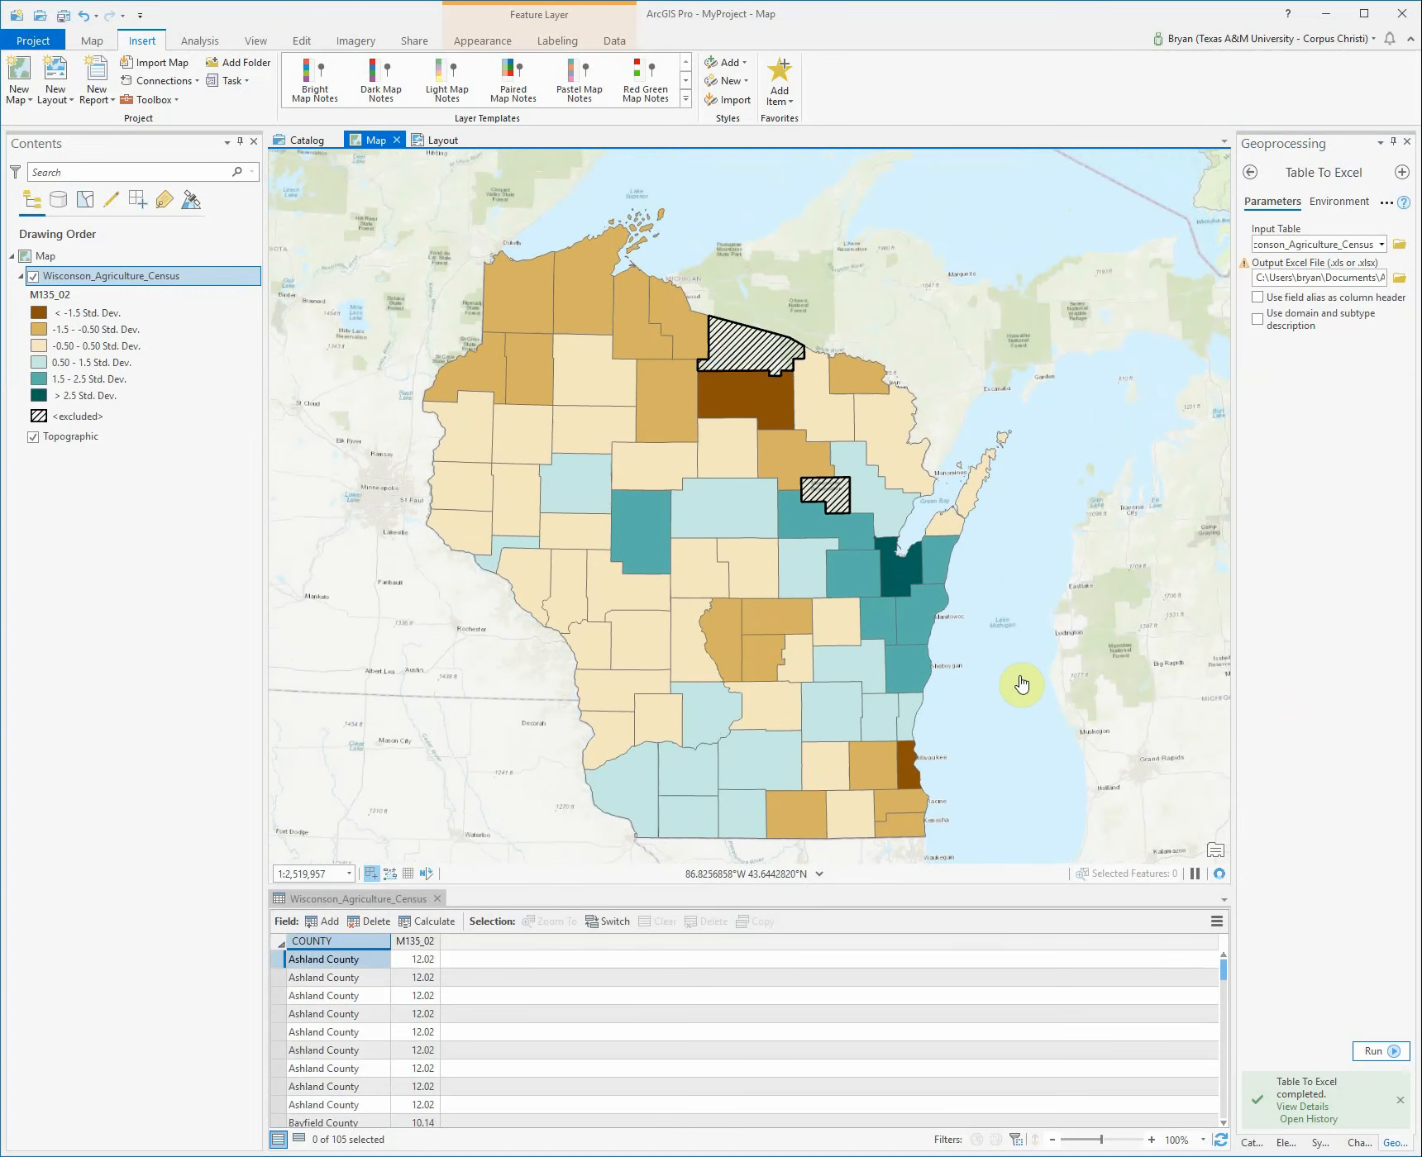
- Return to the layout, deselect the map frame, and close the attribute table
left_click(443, 140)
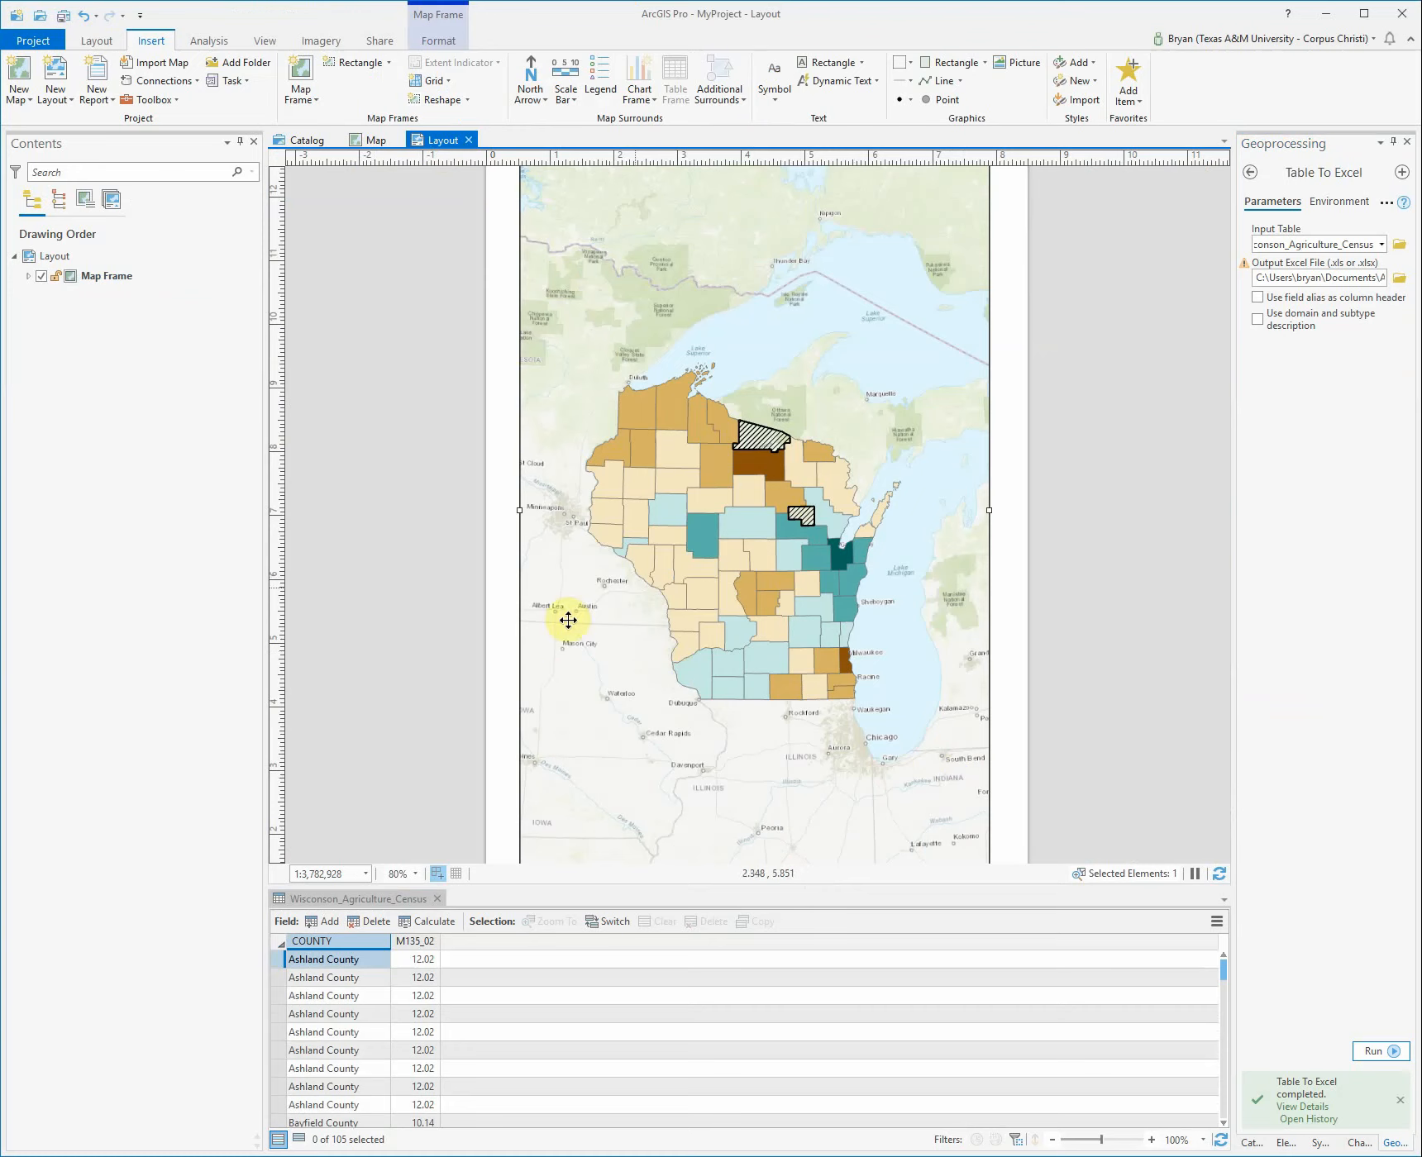
left_click(1156, 519)
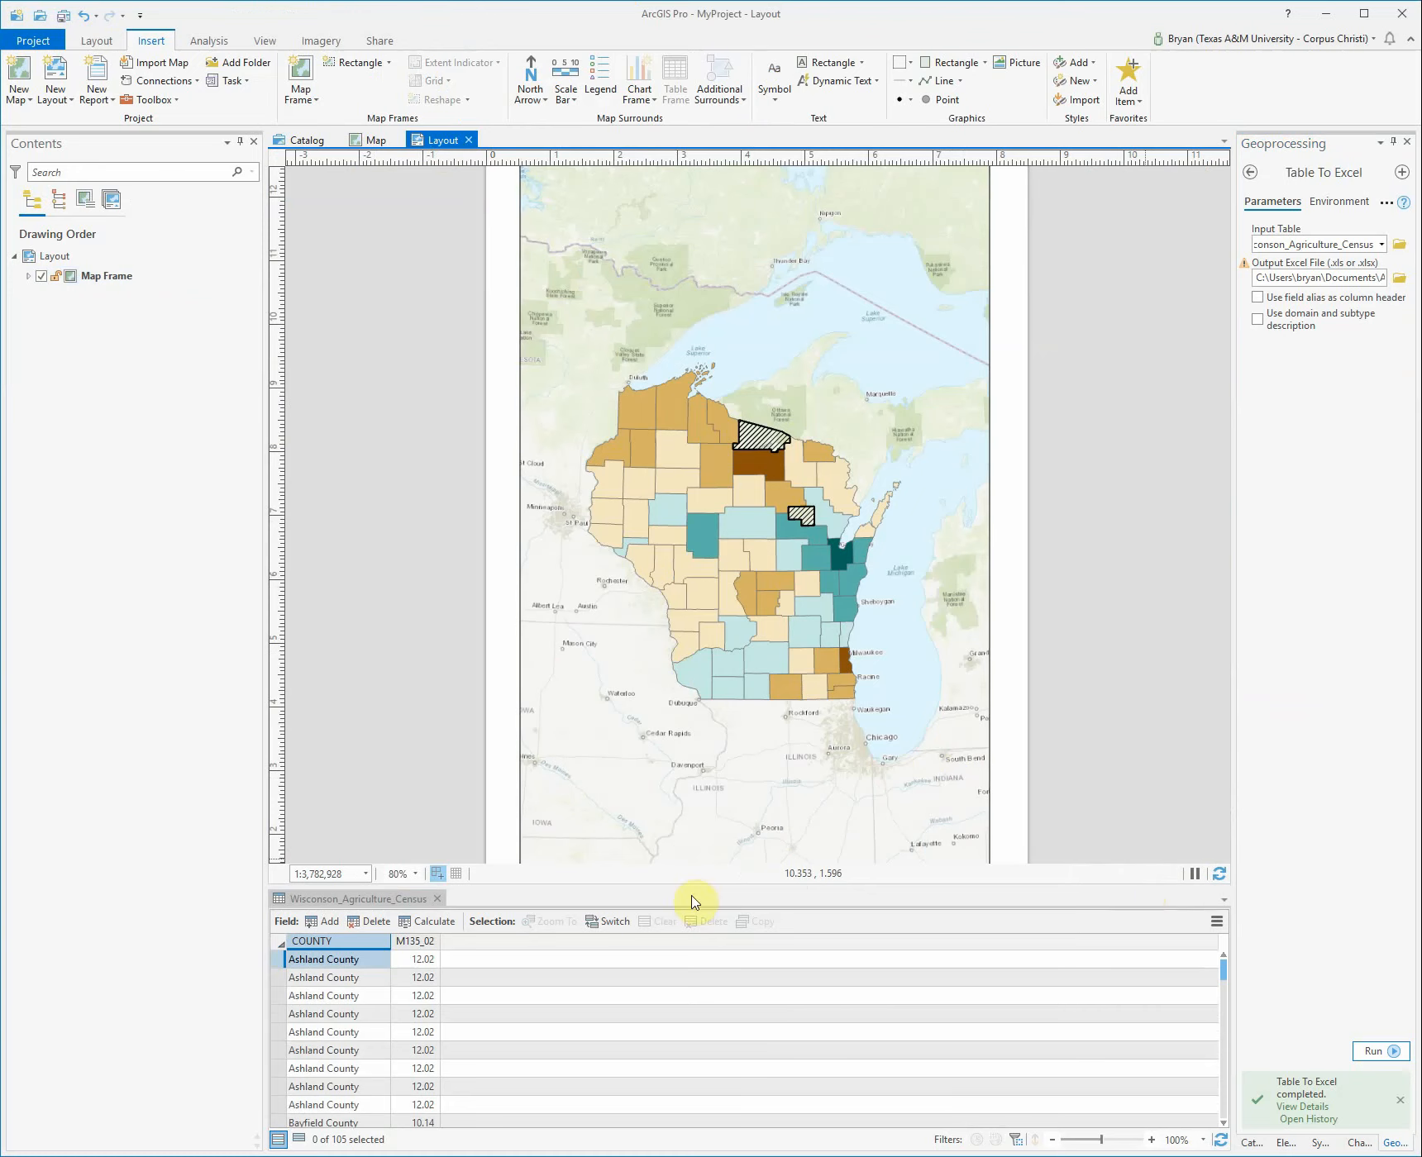
left_click(438, 900)
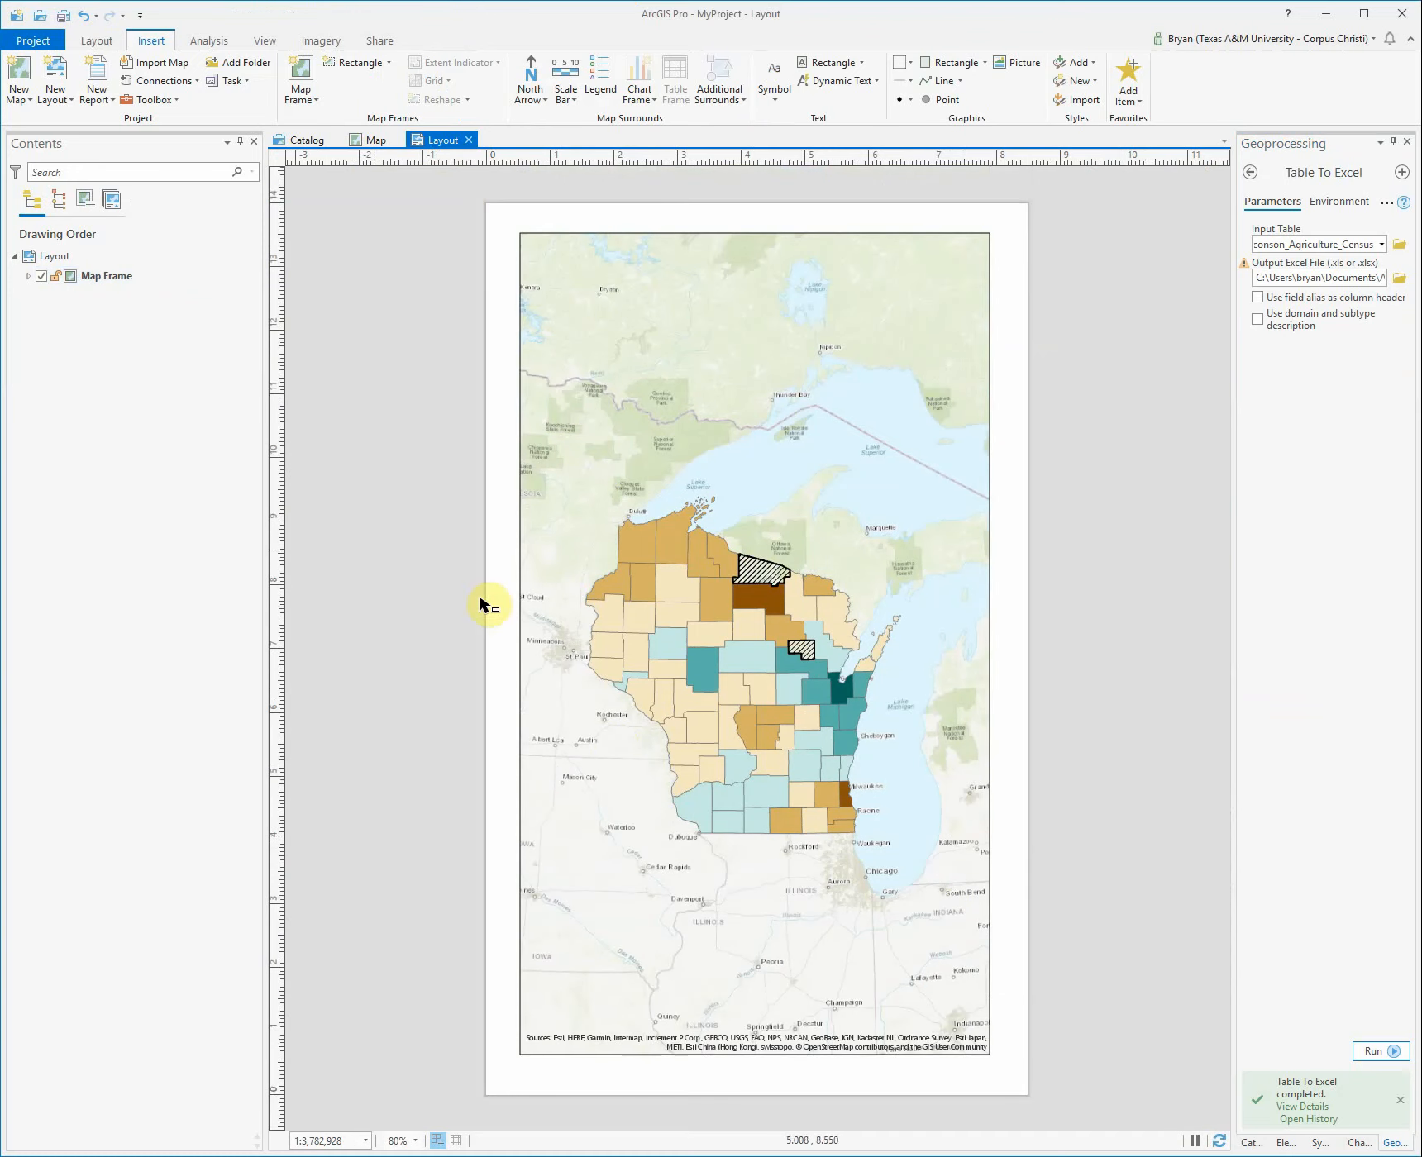